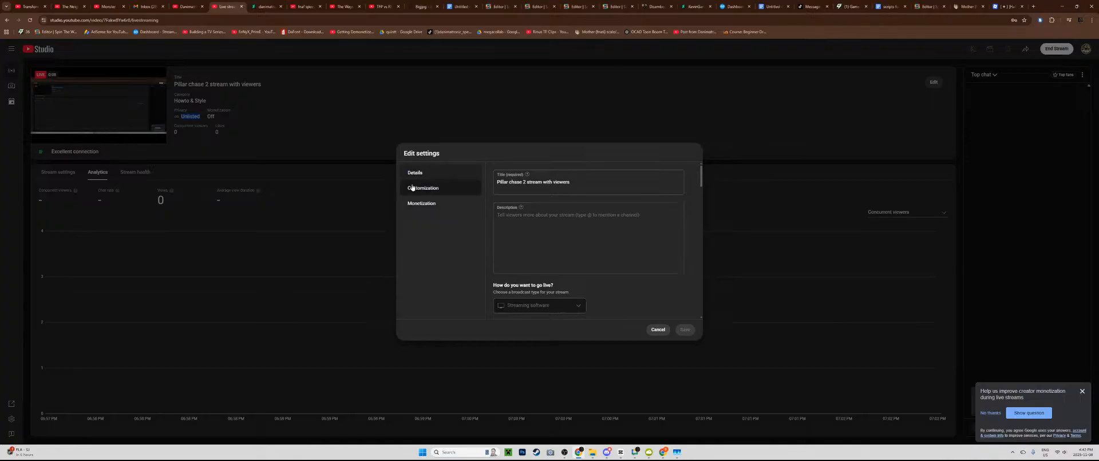
Step: Set the live stream's visibility to Public in its edit settings
scroll(530, 225, "down", 3)
scroll(528, 221, "up", 1)
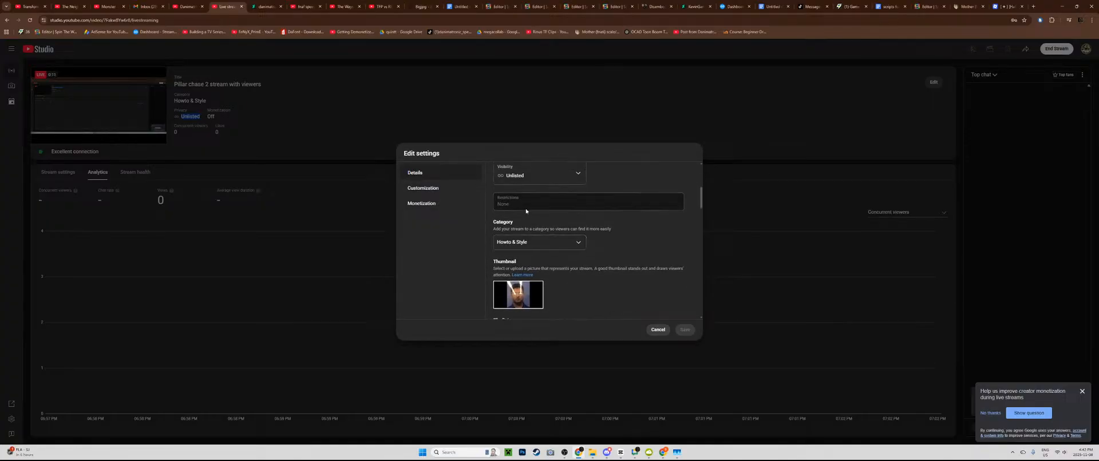
left_click(526, 211)
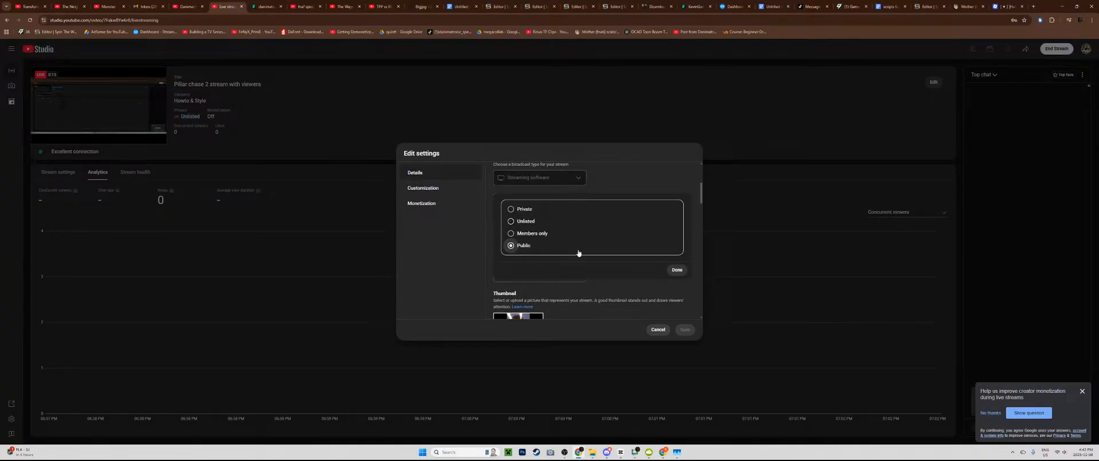
left_click(678, 270)
Step: Change the stream's title to "Editing stream/ talking with viewers"
scroll(595, 241, "up", 3)
left_click_drag(570, 182, 520, 182)
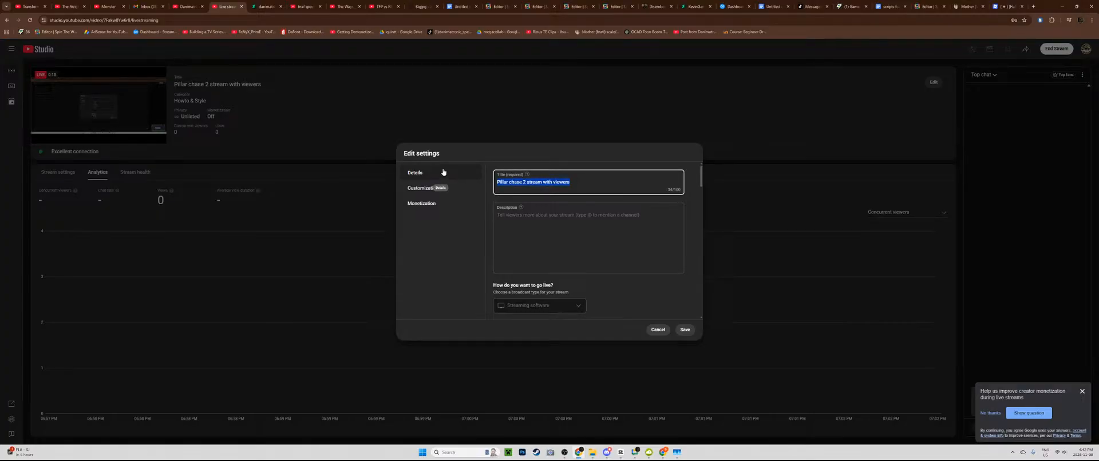
left_click(564, 454)
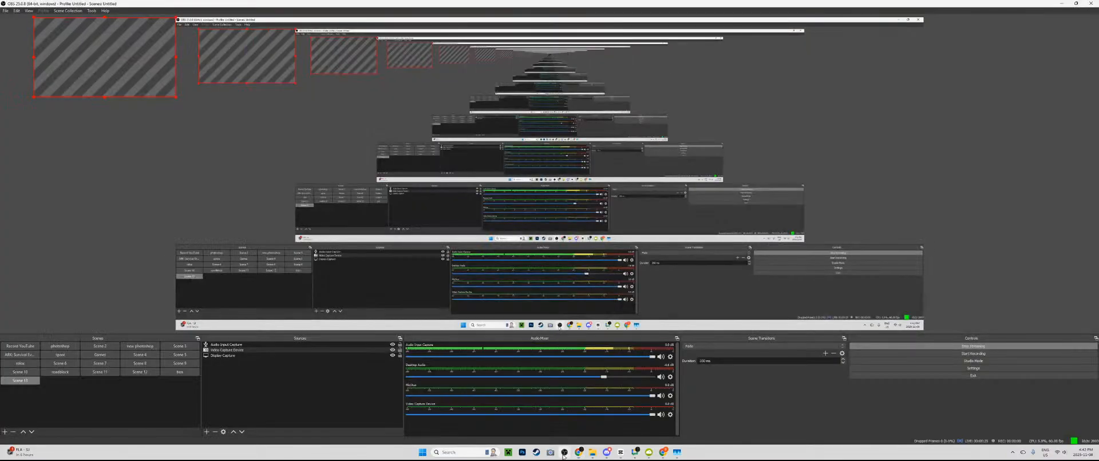
left_click(594, 452)
left_click(578, 453)
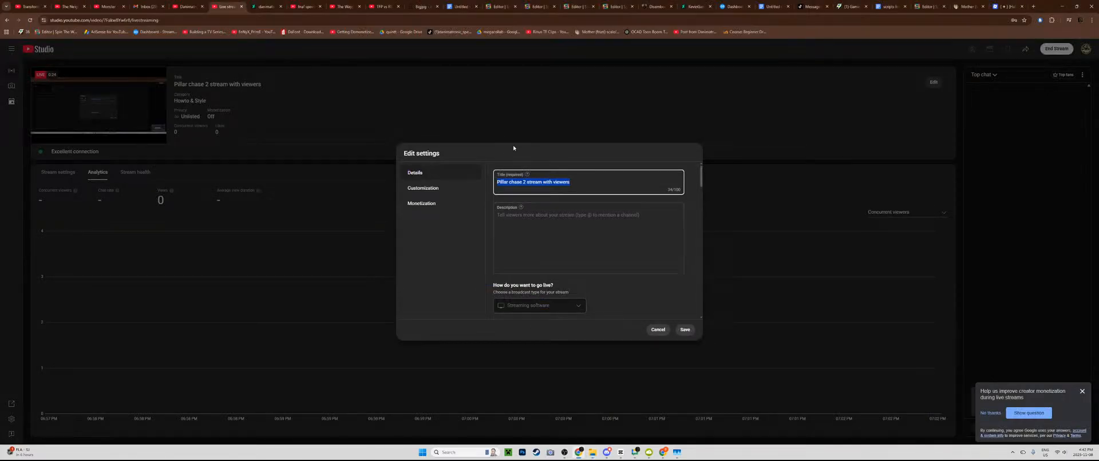
type("Editing stream wi")
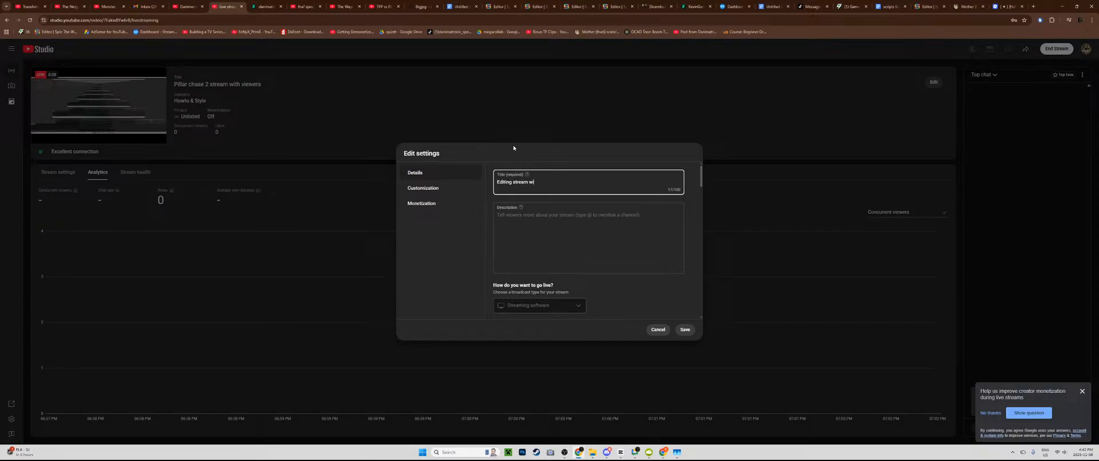
key("BackSpace")
key("BackSpace")
key("BackSpace")
type("/")
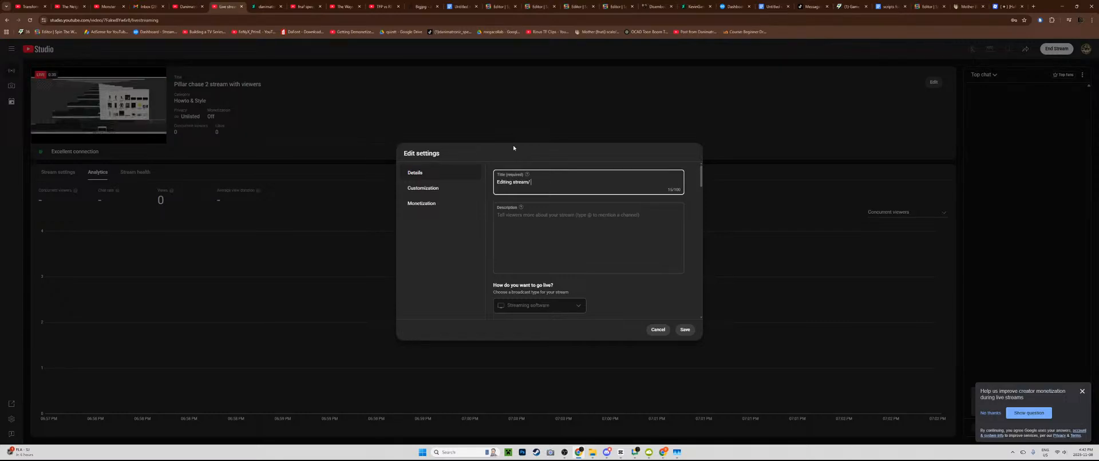
type(" talking with")
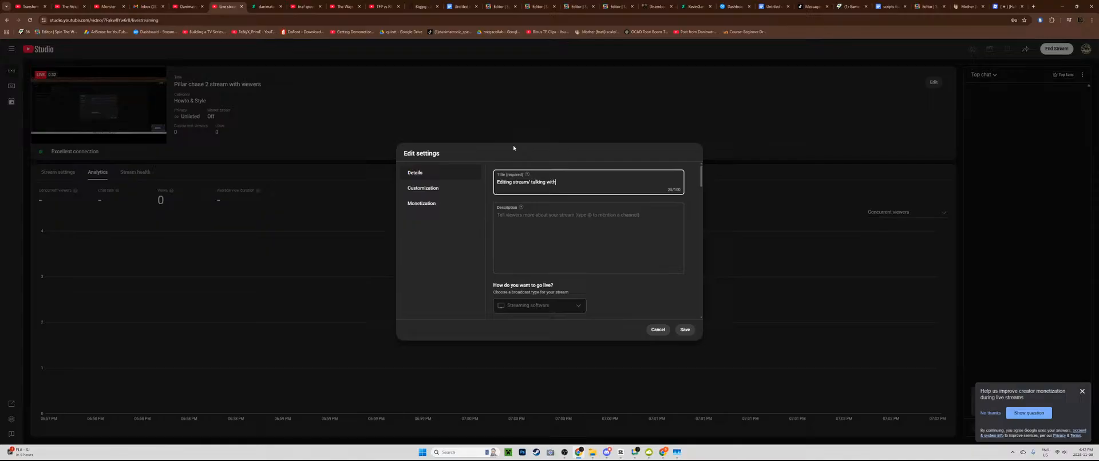
type(" viewers")
Step: Replace the stream's thumbnail with the "Absolute Cinema" image from the png search results in File Explorer
scroll(531, 252, "down", 5)
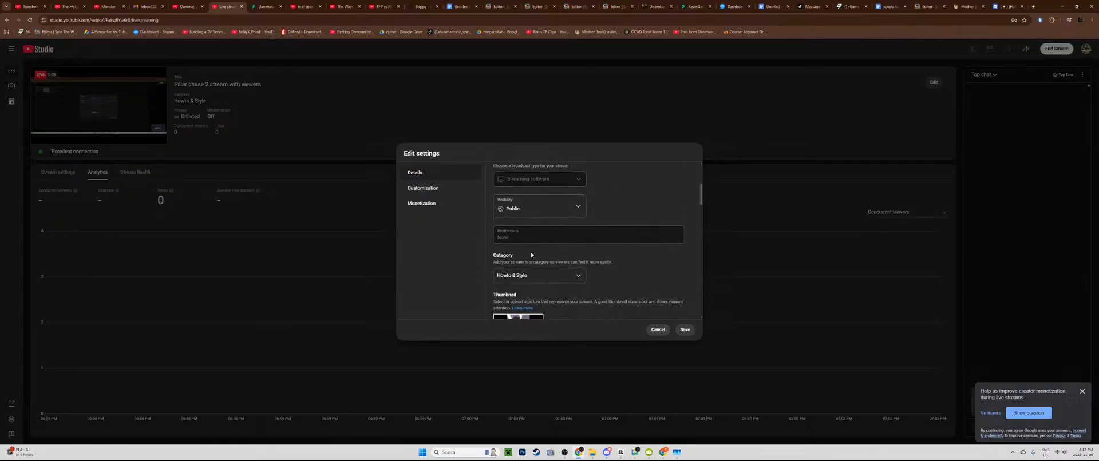
scroll(525, 299, "down", 2)
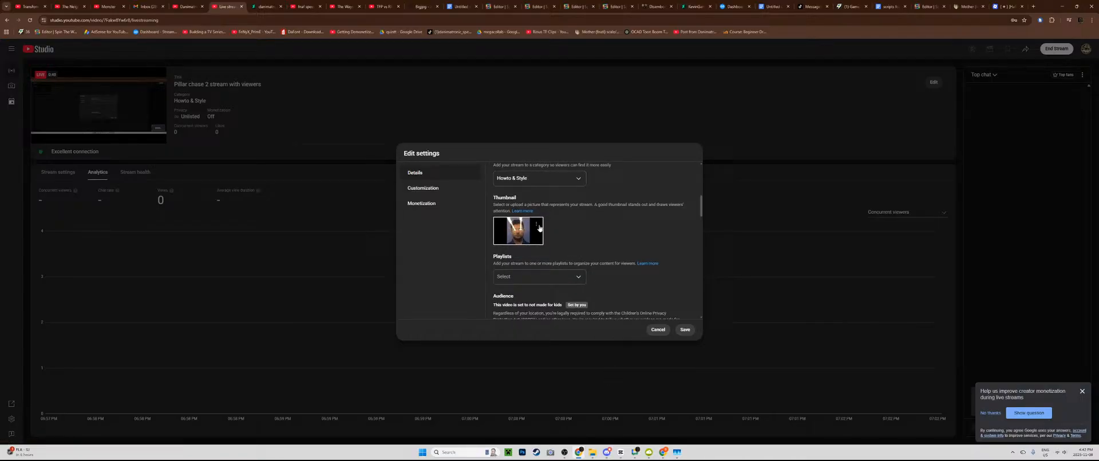
scroll(539, 227, "down", 3)
scroll(539, 228, "up", 4)
scroll(538, 228, "down", 1)
left_click(593, 452)
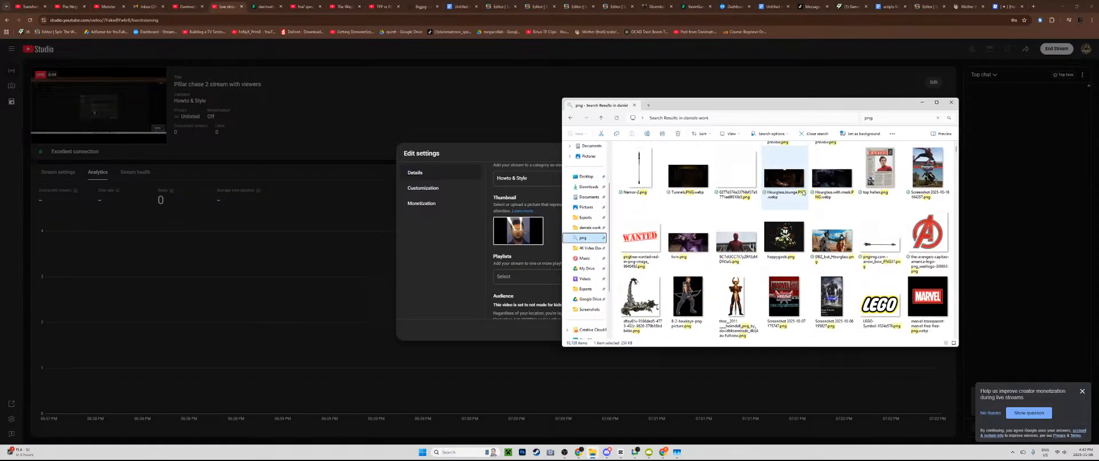
scroll(803, 193, "up", 5)
scroll(767, 189, "down", 5)
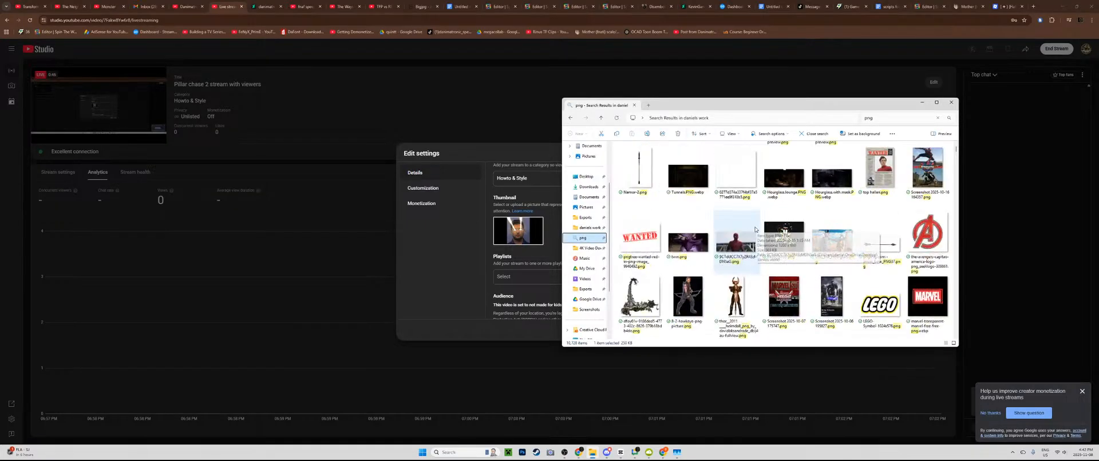
scroll(744, 181, "up", 3)
left_click_drag(732, 174, 508, 225)
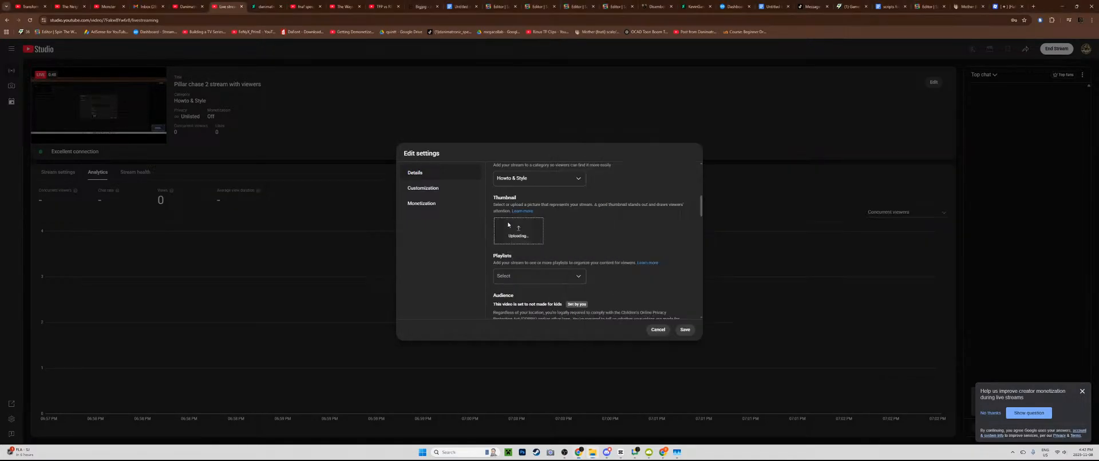
Step: Turn on the stream's monetization with Automatic (Recommended) mid-roll ads, save the settings and dismiss the monetization survey
scroll(539, 246, "down", 4)
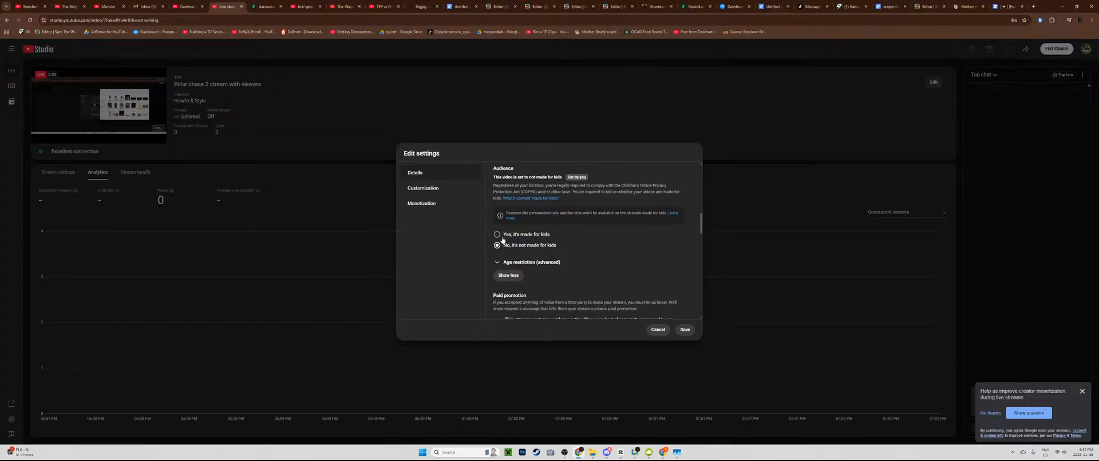
scroll(503, 239, "up", 5)
scroll(509, 229, "down", 4)
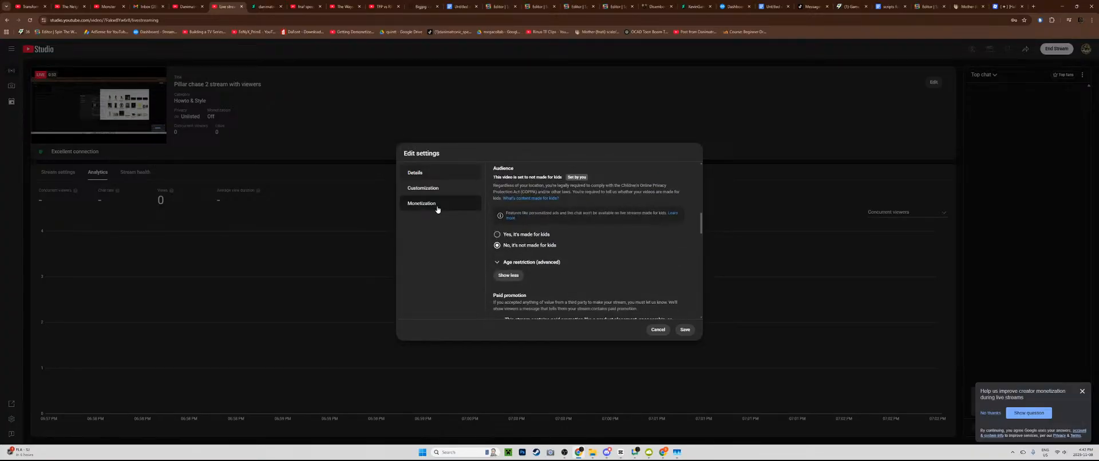
left_click(436, 205)
left_click(530, 201)
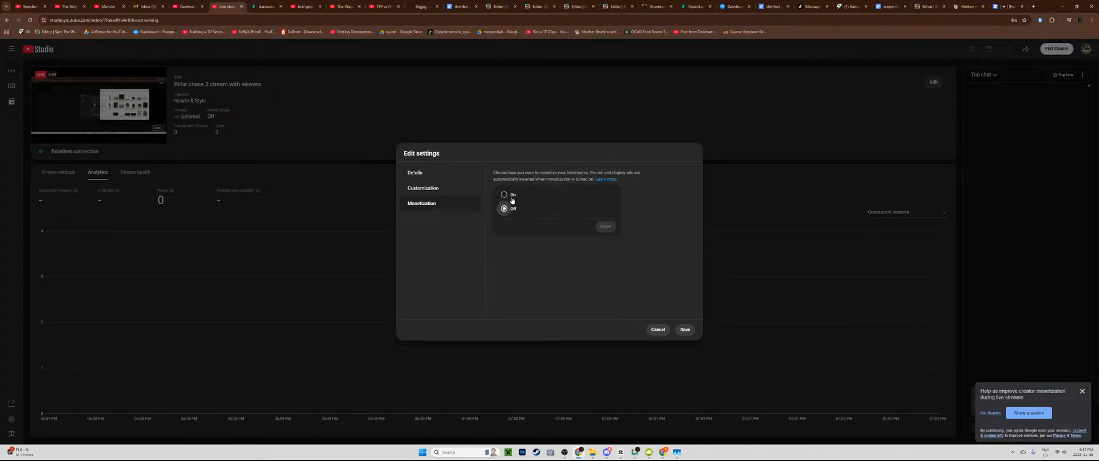
left_click(606, 227)
left_click(511, 250)
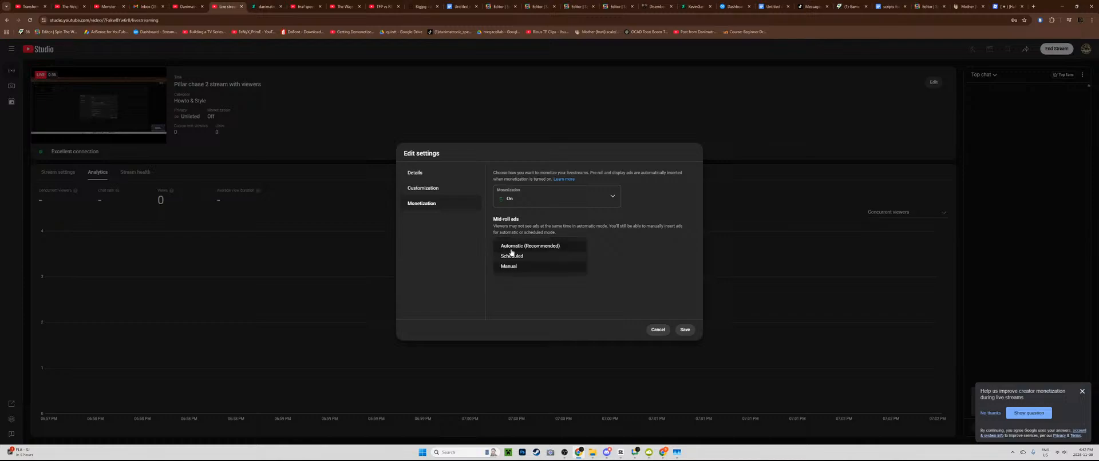
left_click(520, 246)
left_click(685, 330)
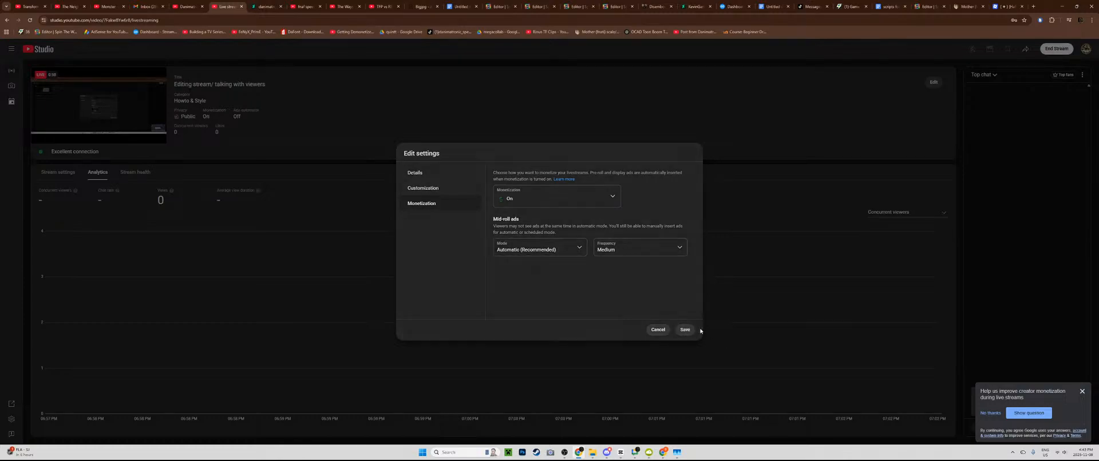
left_click(1082, 392)
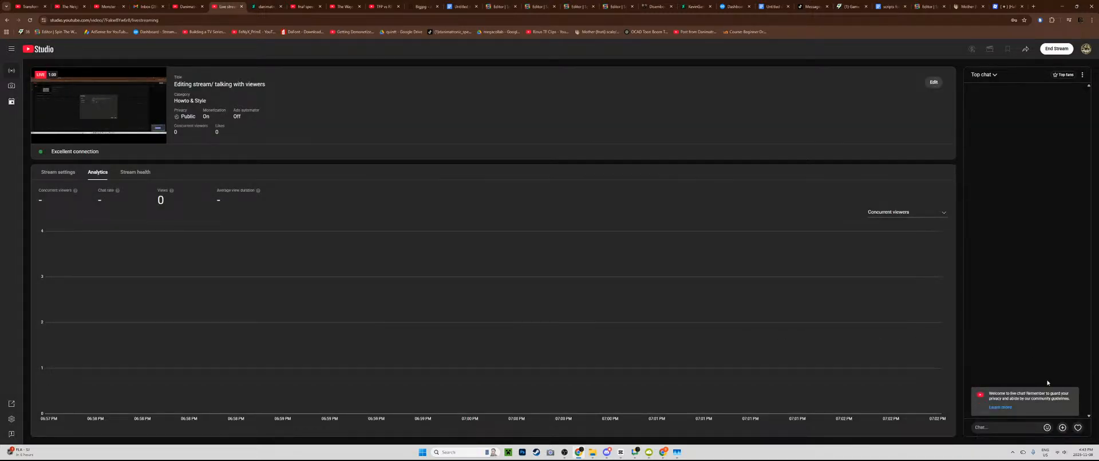
Step: Pop out the live chat into its own window and place it over the upper part of the dashboard's chat area
left_click(1081, 75)
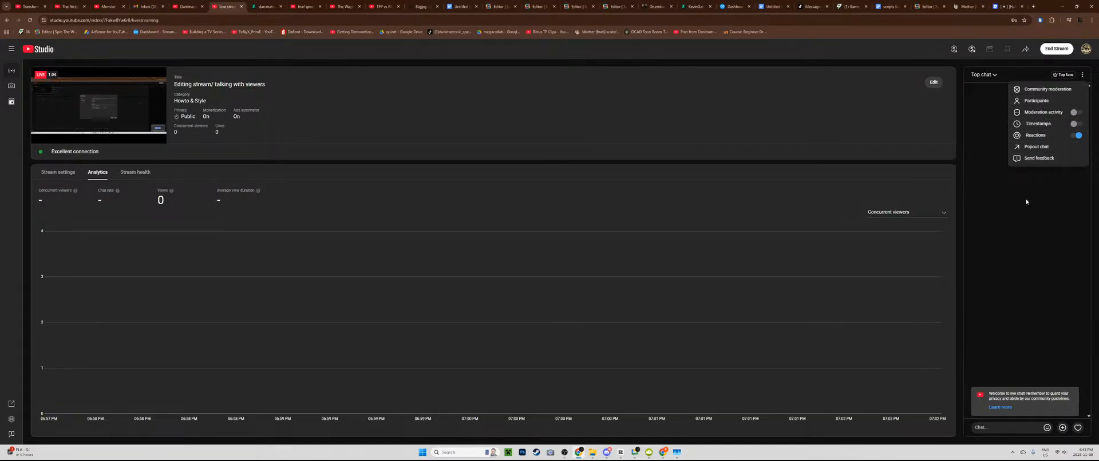
left_click(1032, 149)
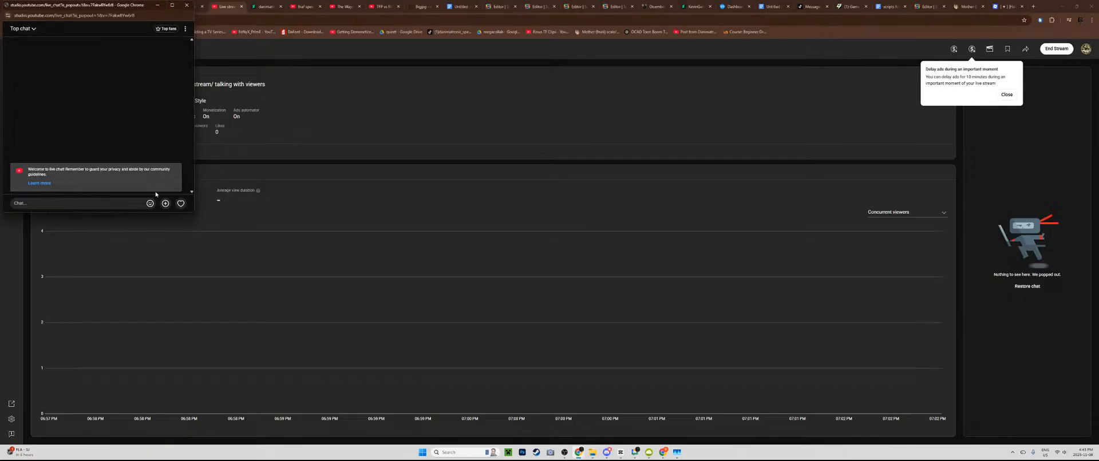
left_click_drag(147, 211, 149, 444)
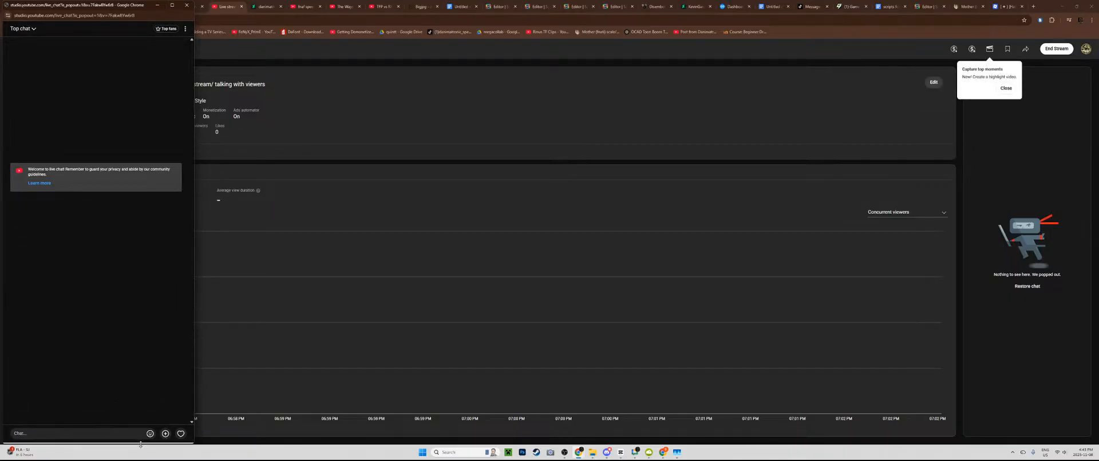
left_click_drag(143, 7, 962, 53)
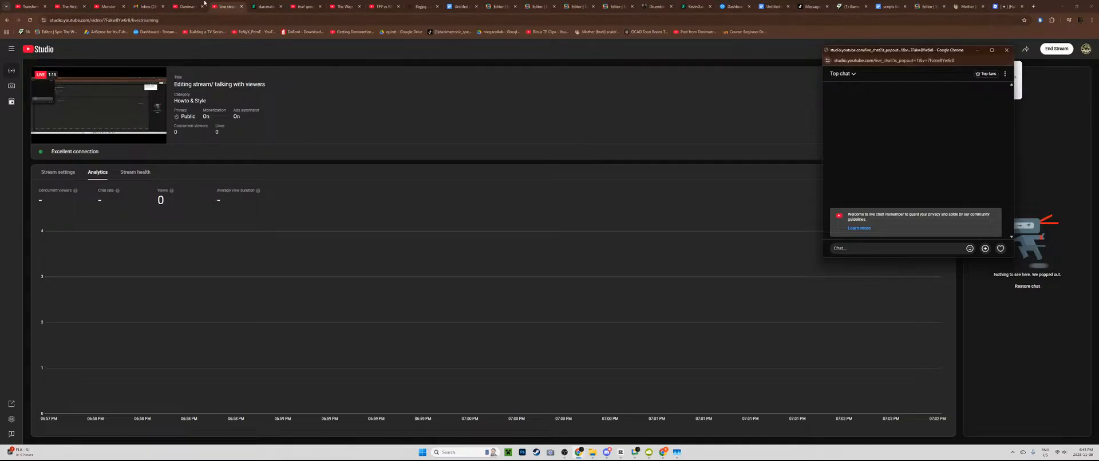
Step: Open the live stream from the channel's home page, copy its link and return to the channel page
left_click(188, 6)
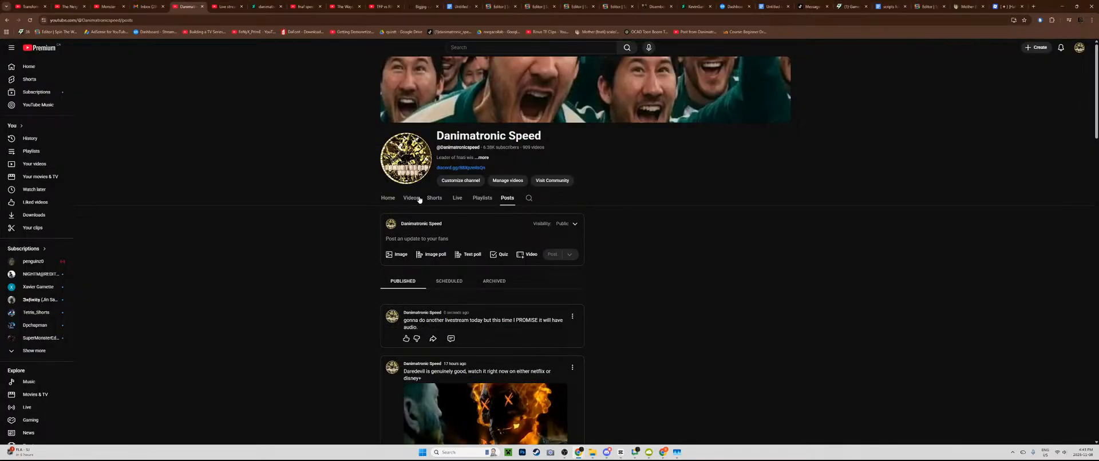
left_click(386, 199)
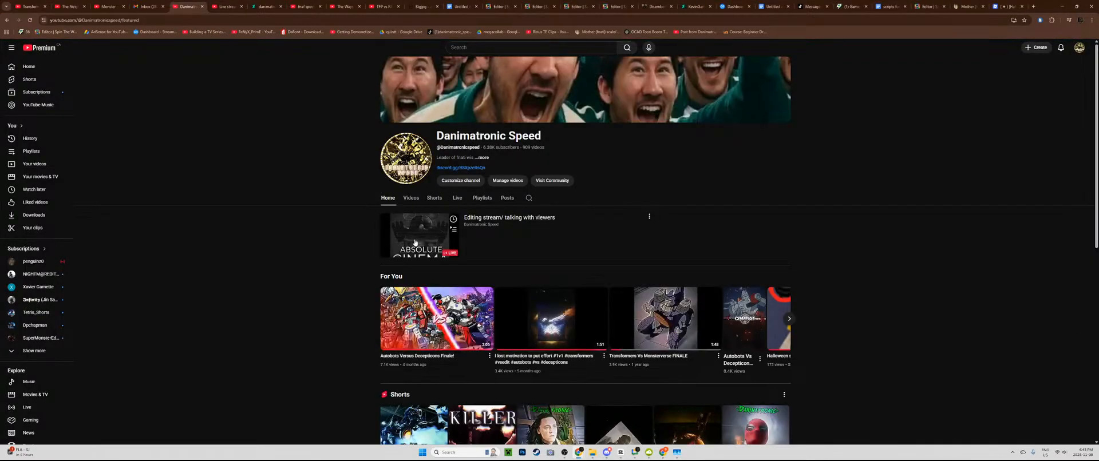
left_click(410, 243)
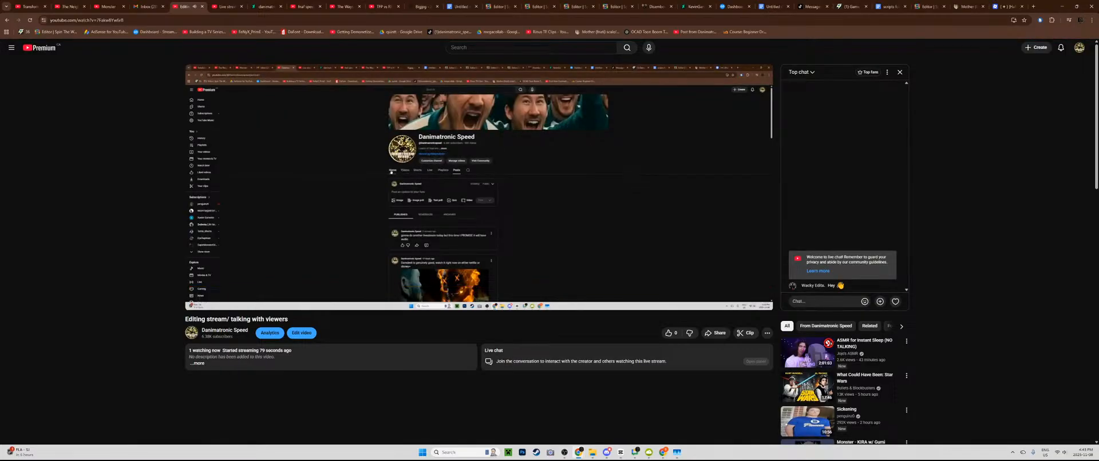
left_click(224, 20)
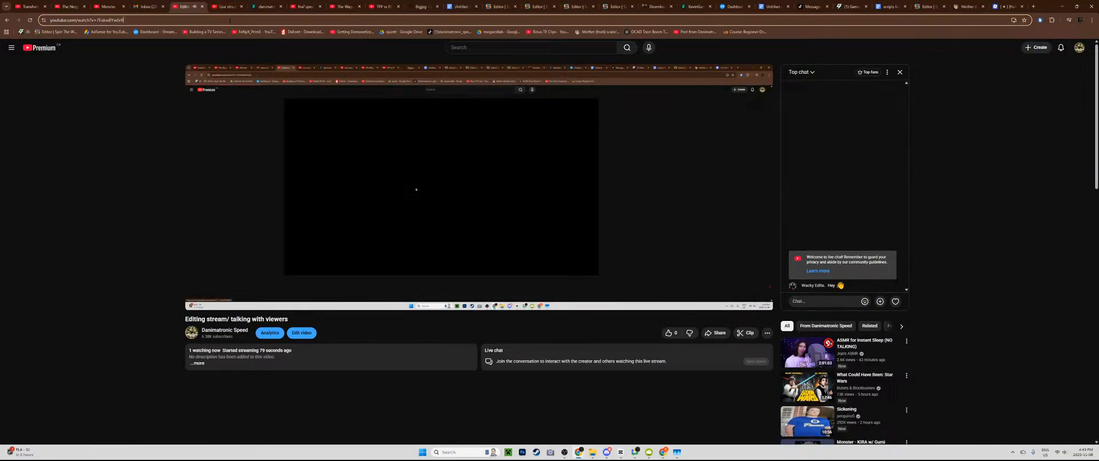
key("alt+Left")
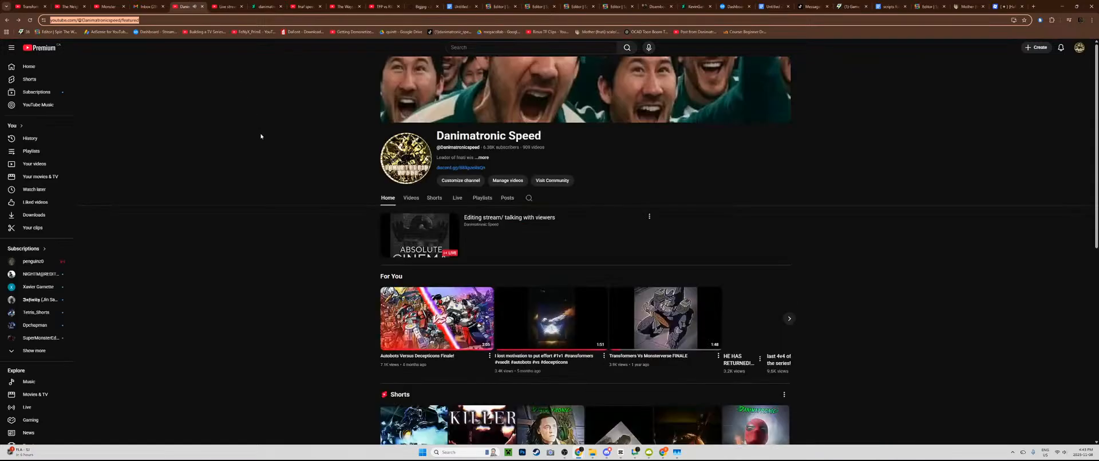
left_click(607, 452)
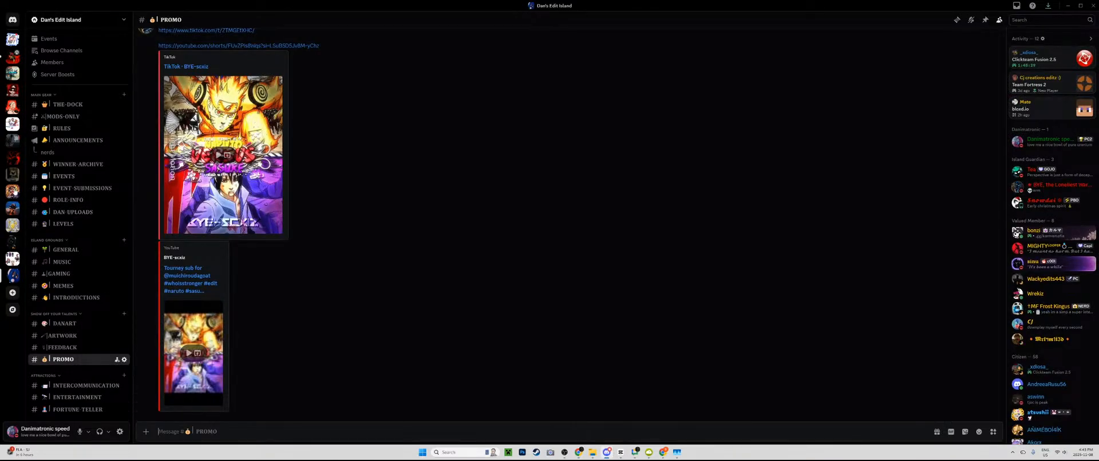
left_click(75, 213)
type("https://www.youtube.com/watch?v=rFakwBYw6r8")
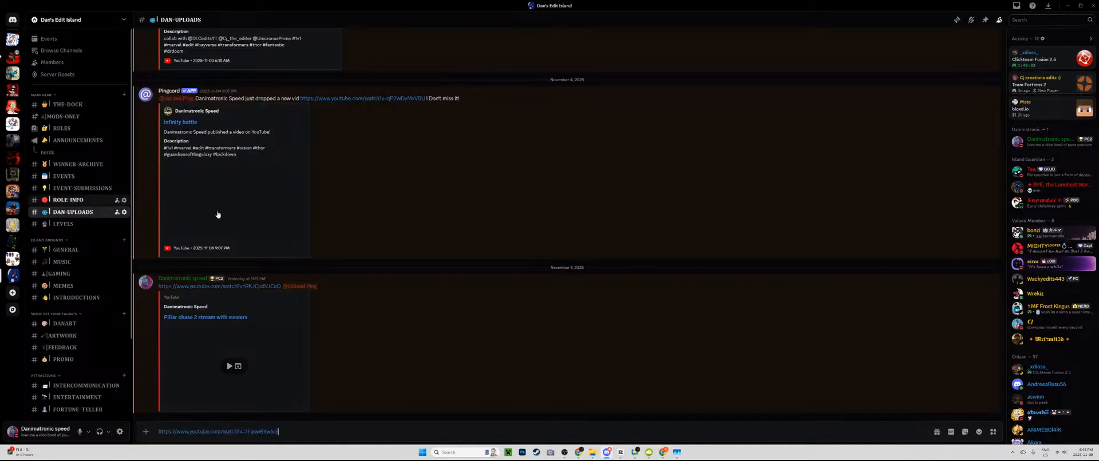
type("@Upl")
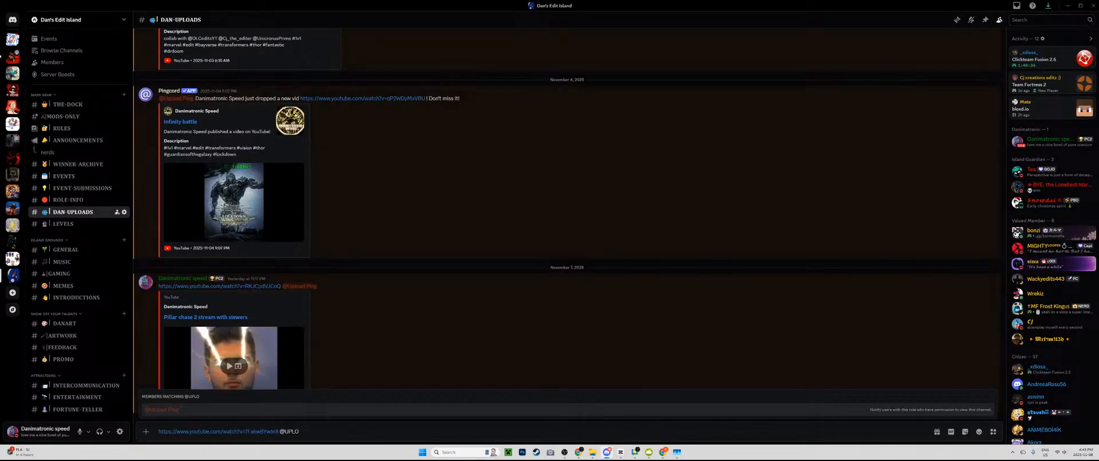
left_click(184, 410)
key("Return")
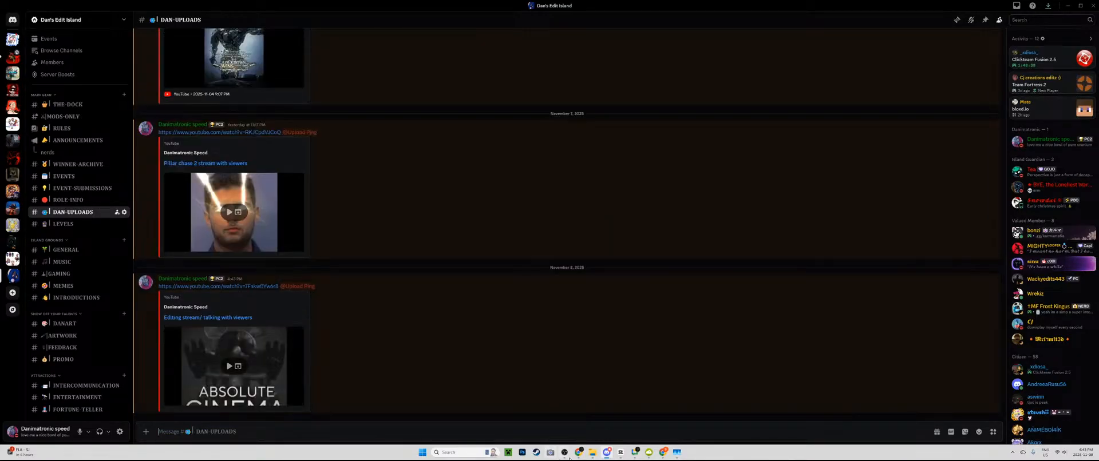
Step: Bring the popped-out live chat to the front and switch to the Ghost Rider editing project in CapCut
mouse_move(579, 452)
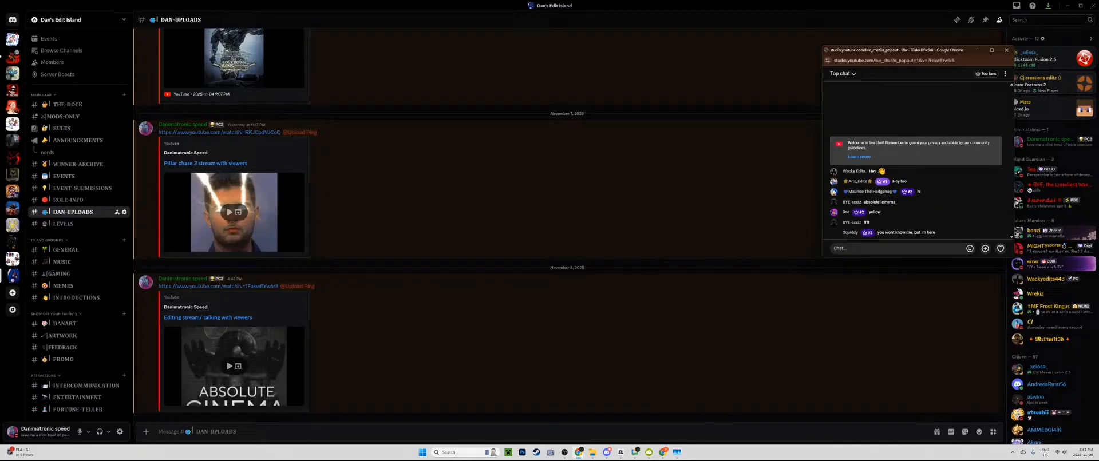
left_click(621, 452)
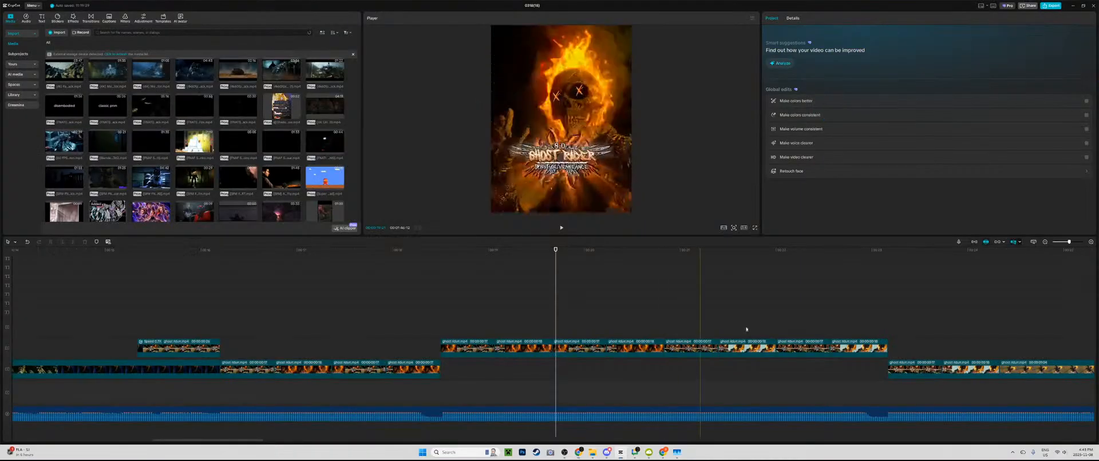
left_click(607, 453)
left_click(618, 452)
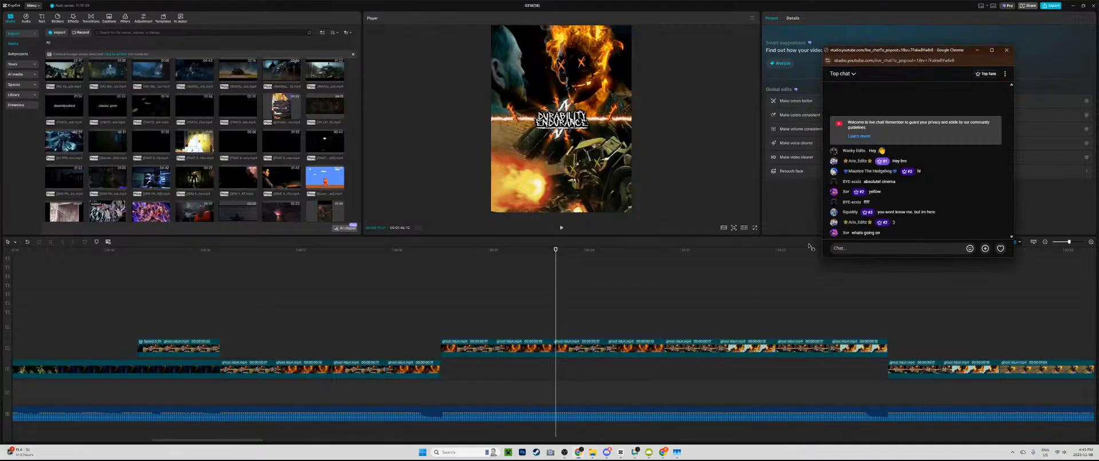
Step: Stretch the popped-out live chat to nearly full screen height and align it along the screen's right edge
left_click(613, 416)
left_click_drag(969, 52, 1002, 7)
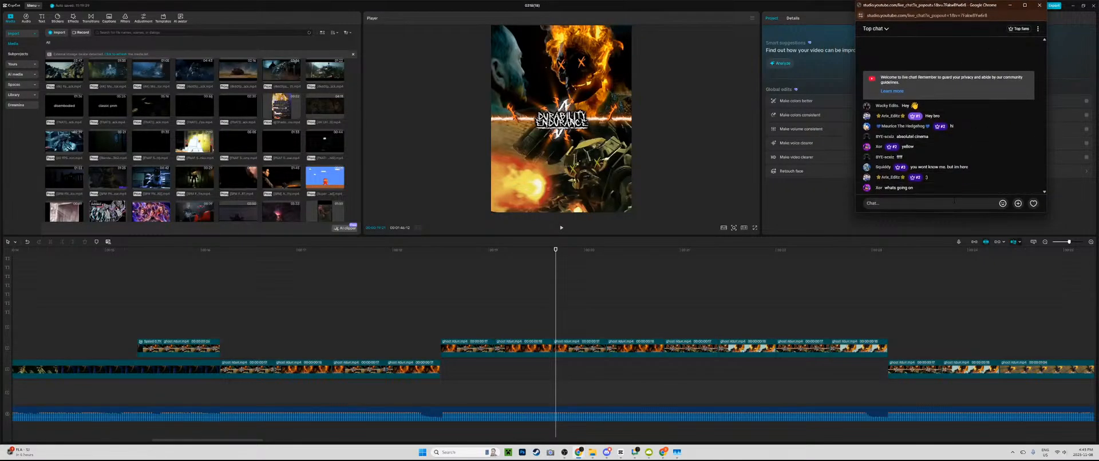
left_click_drag(950, 213, 950, 440)
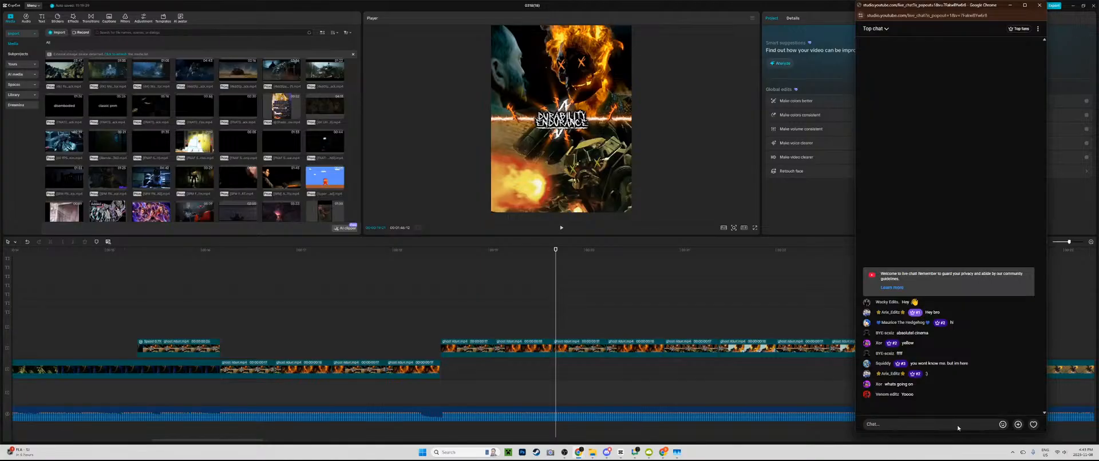
left_click_drag(1008, 12, 1054, 8)
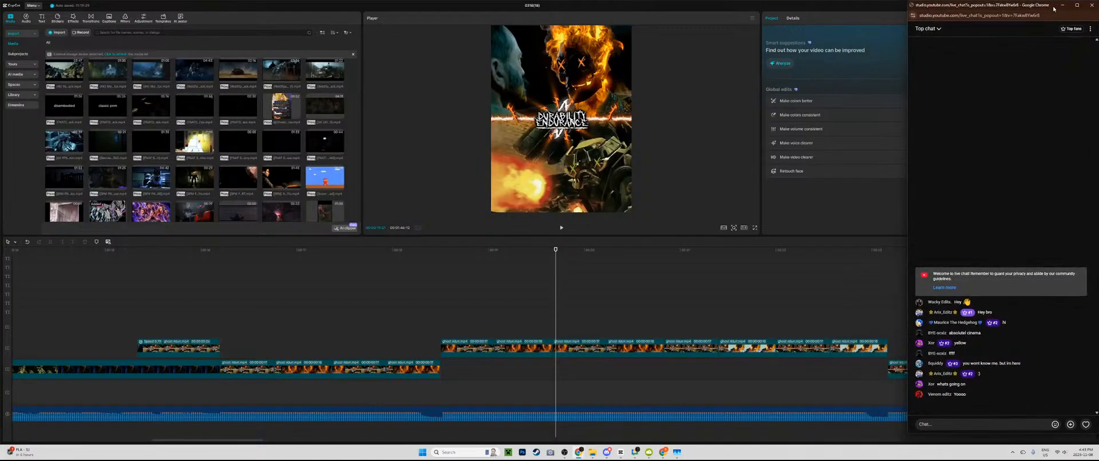
Step: Restore the CapCut window from full screen and resize it to fill the space beside the live chat
left_click(619, 346)
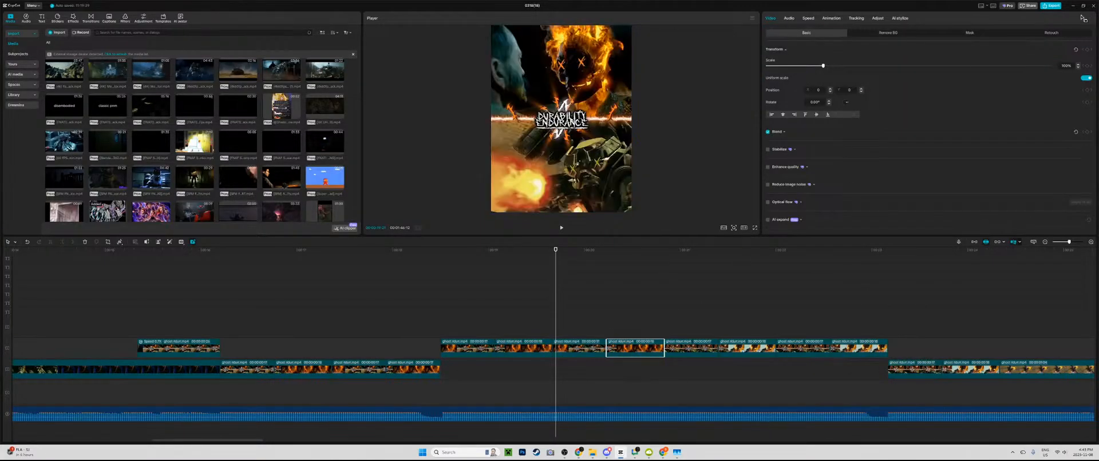
double_click(956, 8)
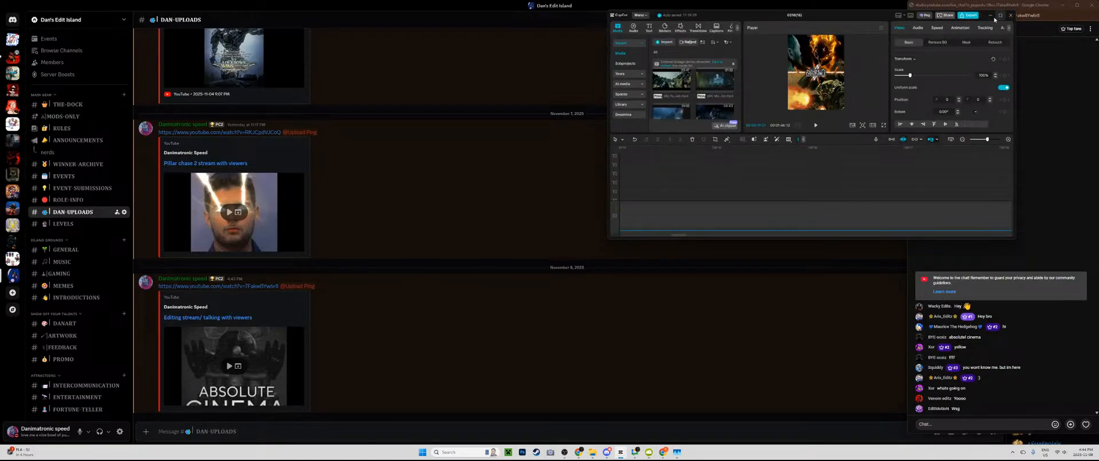
left_click_drag(819, 239, 818, 453)
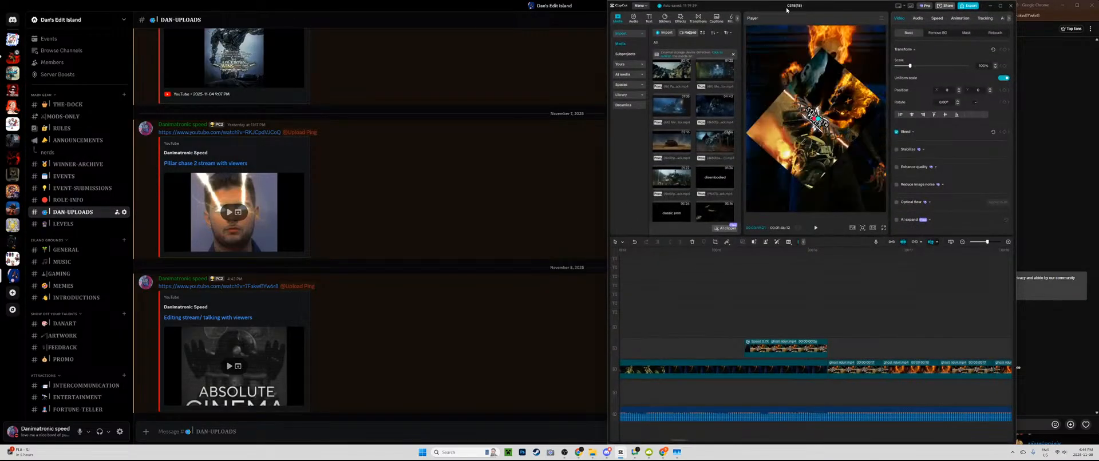
left_click_drag(773, 5, 664, 5)
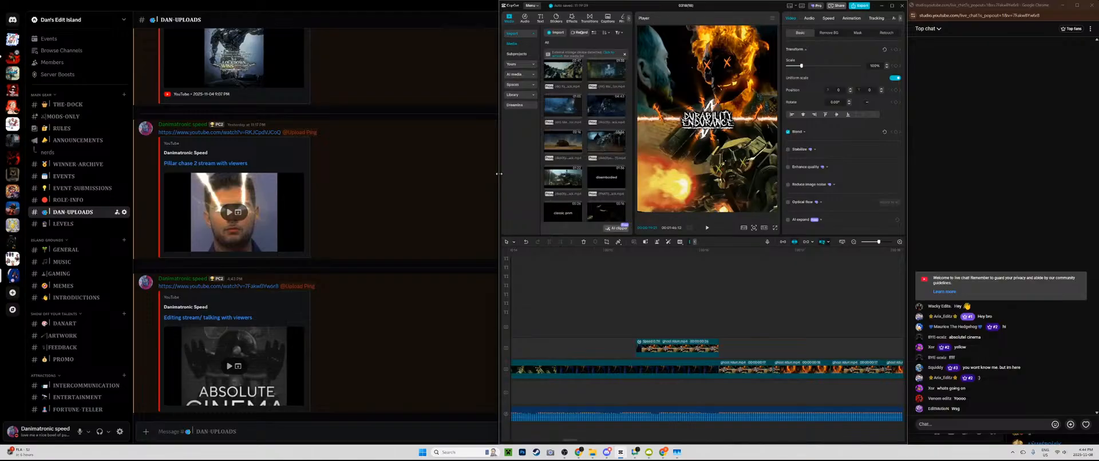
left_click_drag(499, 173, 2, 180)
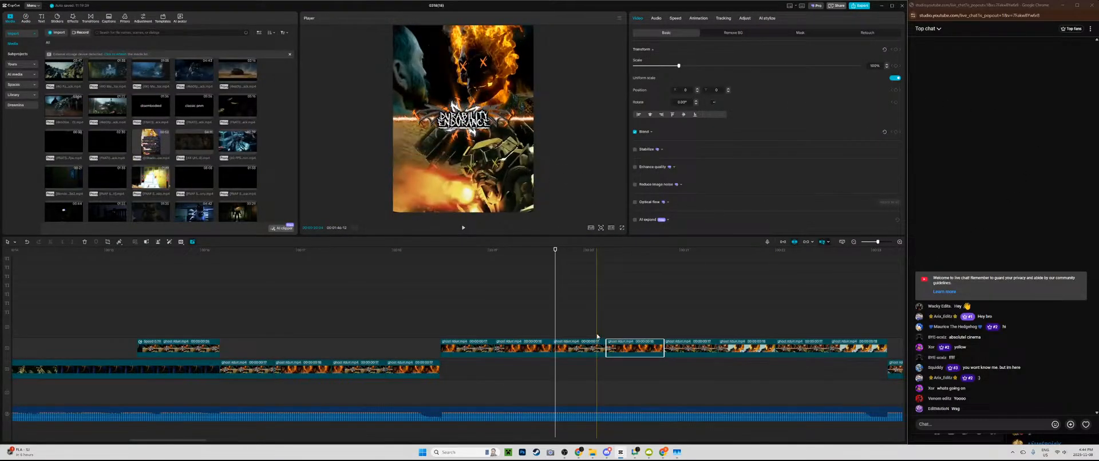
Step: Deselect the timeline clip and extend the live chat window down to the taskbar
left_click(650, 301)
left_click(1001, 435)
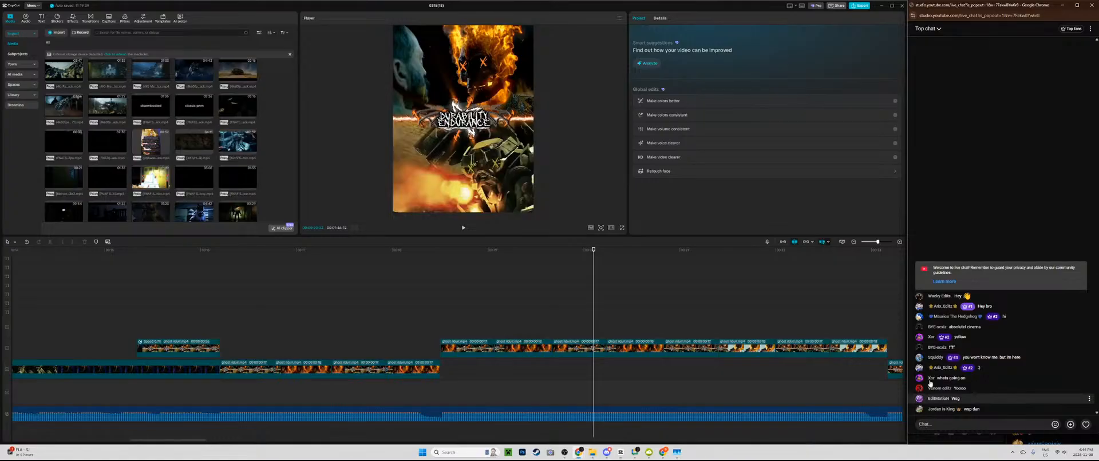
left_click_drag(1001, 436, 998, 447)
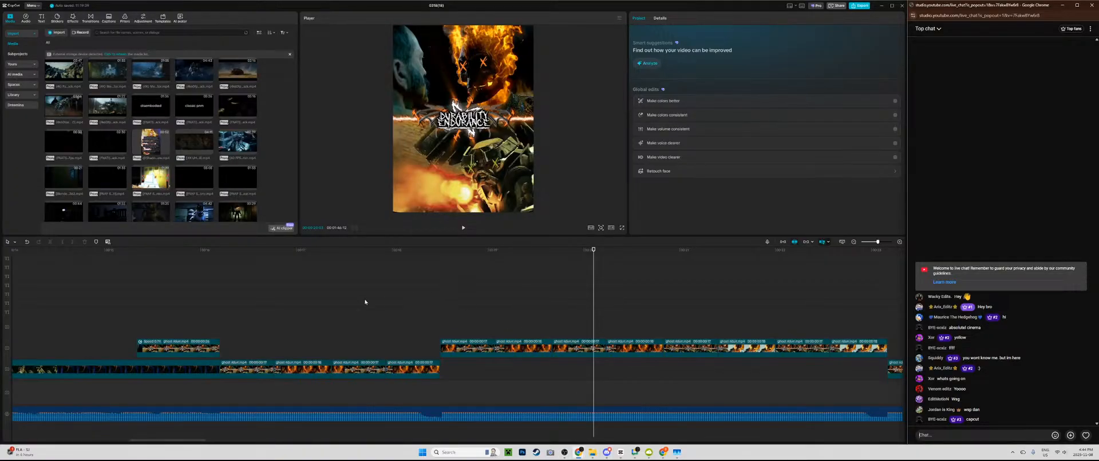
Step: Play the edit from the beginning of the timeline to review it, lowering the system volume during playback
left_click_drag(216, 304, 99, 297)
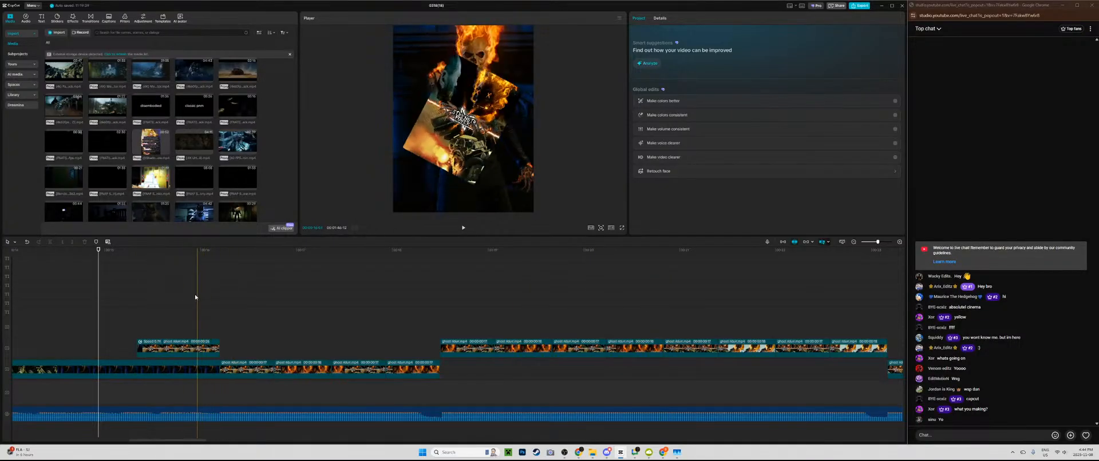
left_click_drag(195, 295, 1, 302)
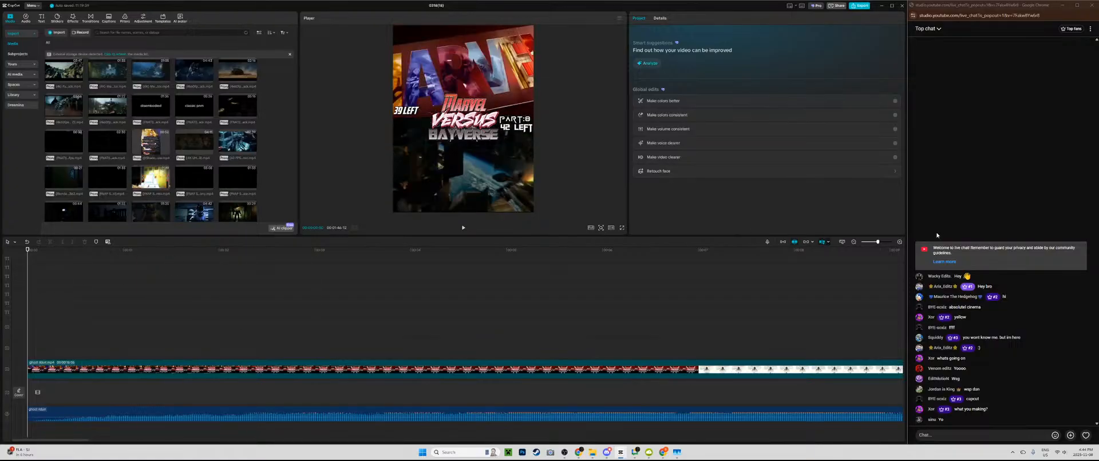
left_click_drag(880, 242, 869, 242)
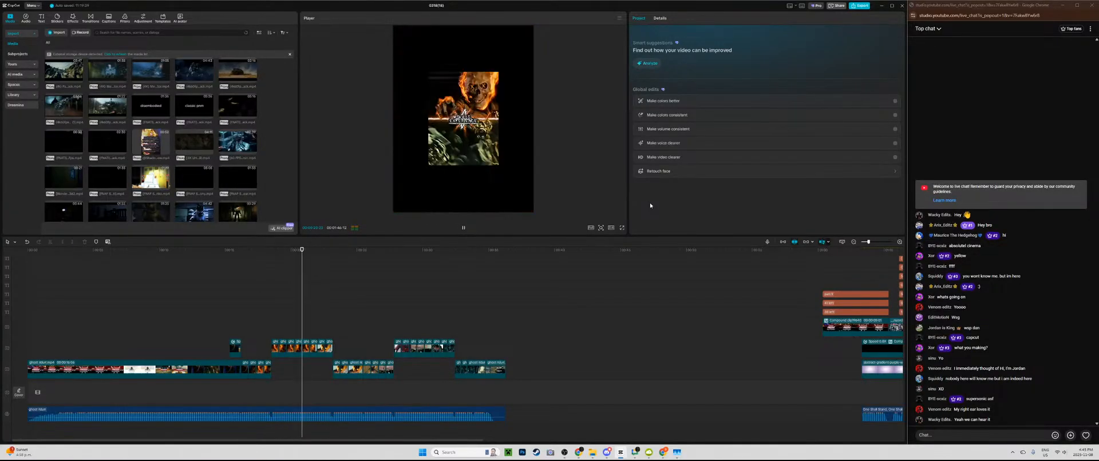
key("XF86AudioLowerVolume")
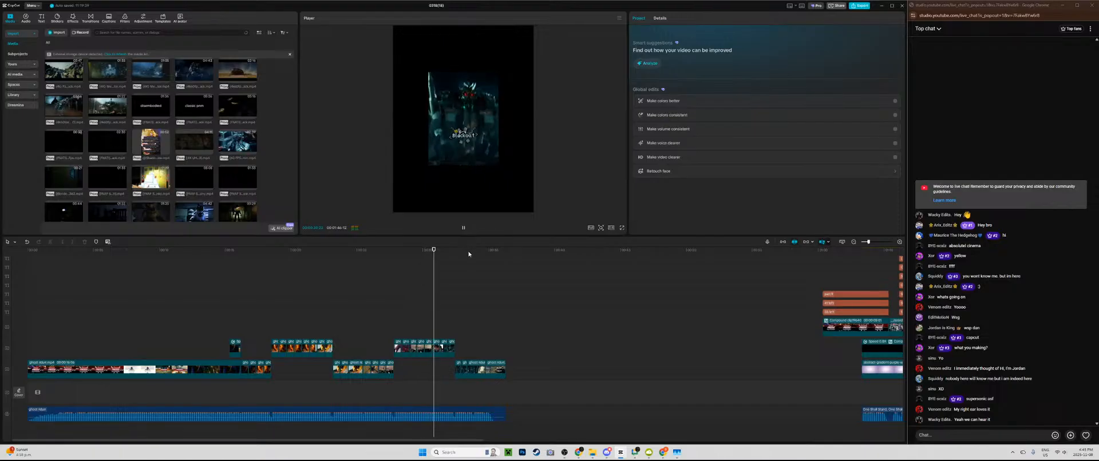
Step: Add transform keyframes at the end and the start of the first Strength/Power clip after the short overlay clip
left_click_drag(456, 299, 233, 314)
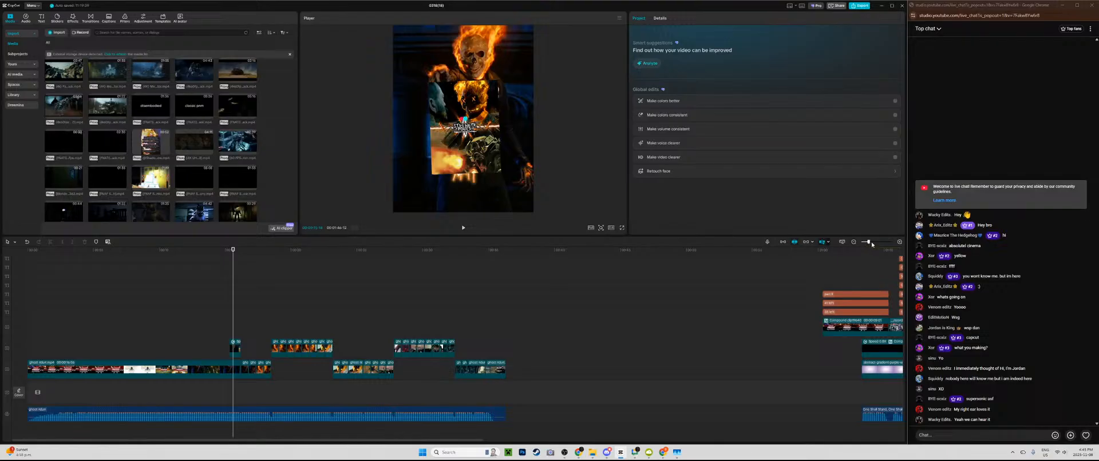
left_click_drag(872, 244, 877, 244)
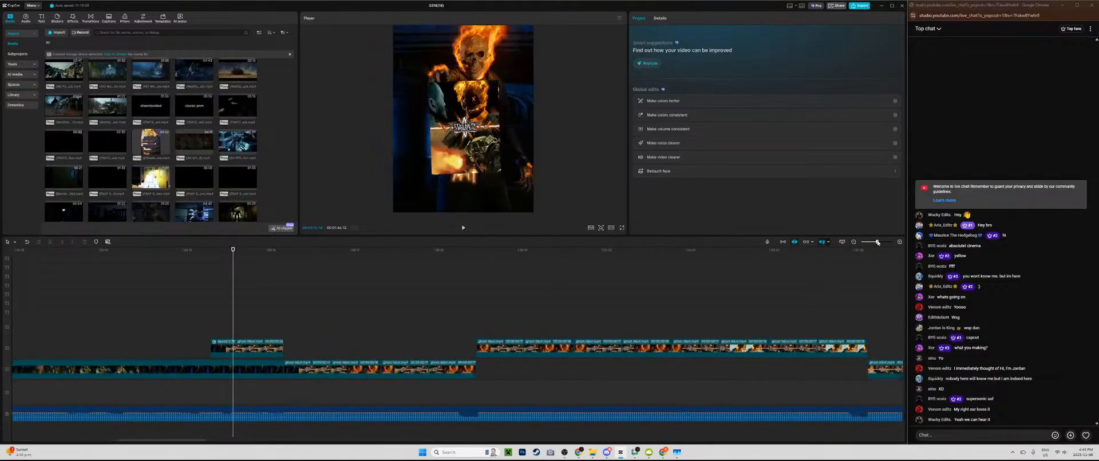
left_click(284, 320)
left_click(306, 369)
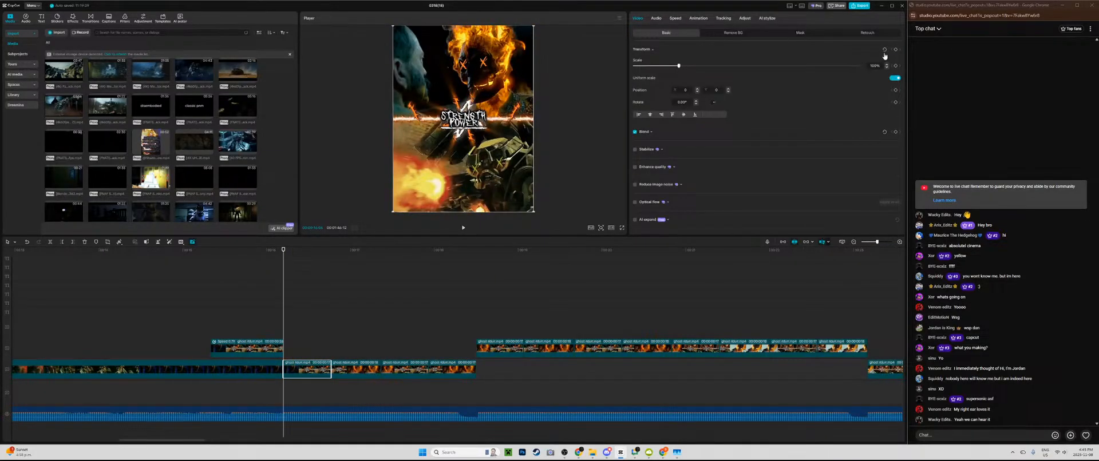
key("Down")
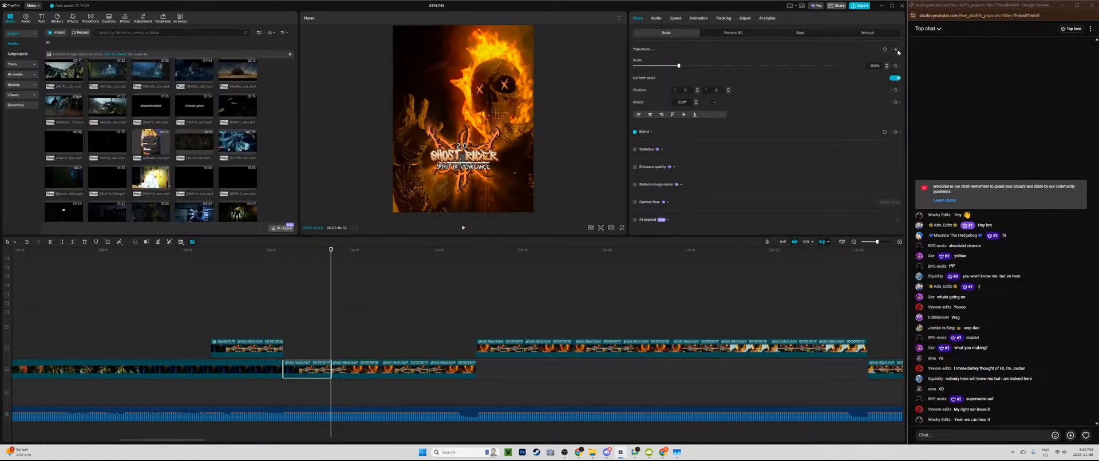
key("Up")
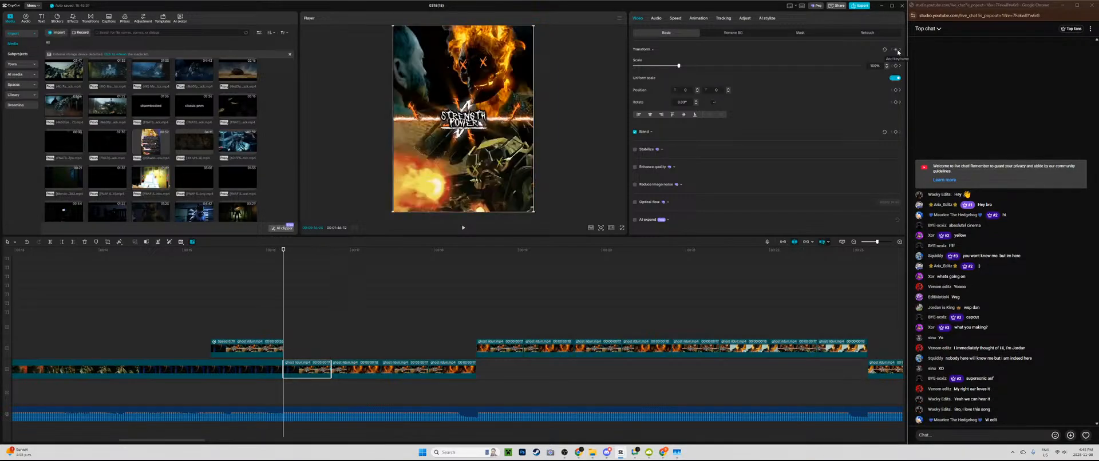
Step: Rotate the clip to -20° at its start keyframe and enlarge it to about 143% scale
left_click(685, 104)
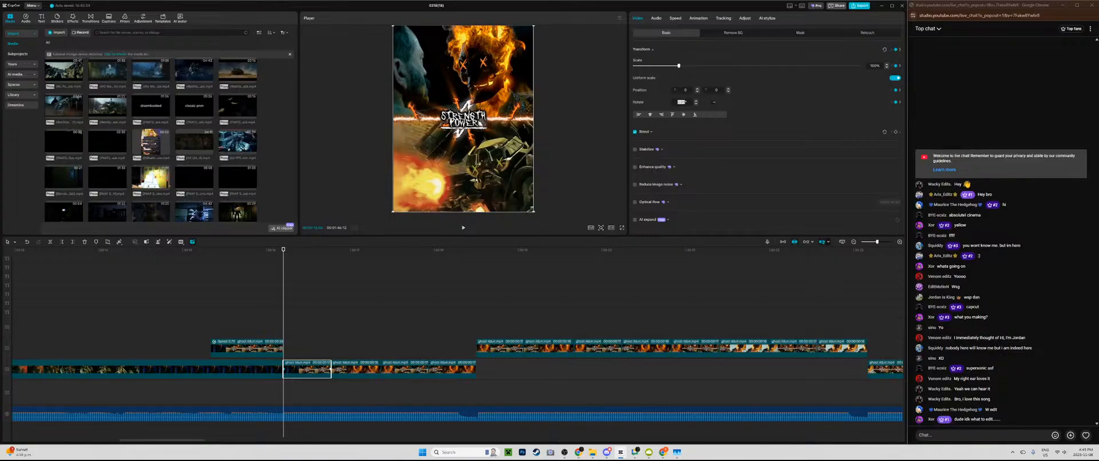
type("-20")
key("Return")
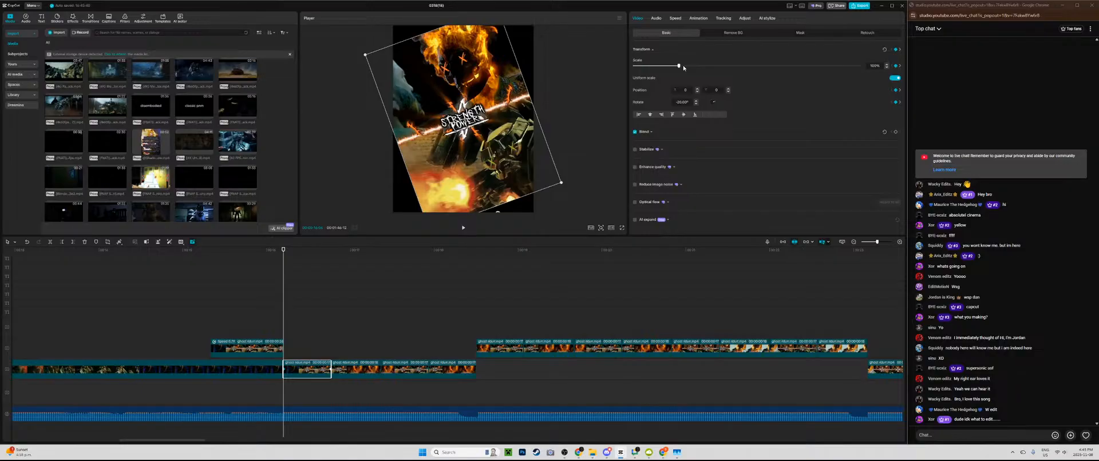
left_click_drag(680, 66, 698, 68)
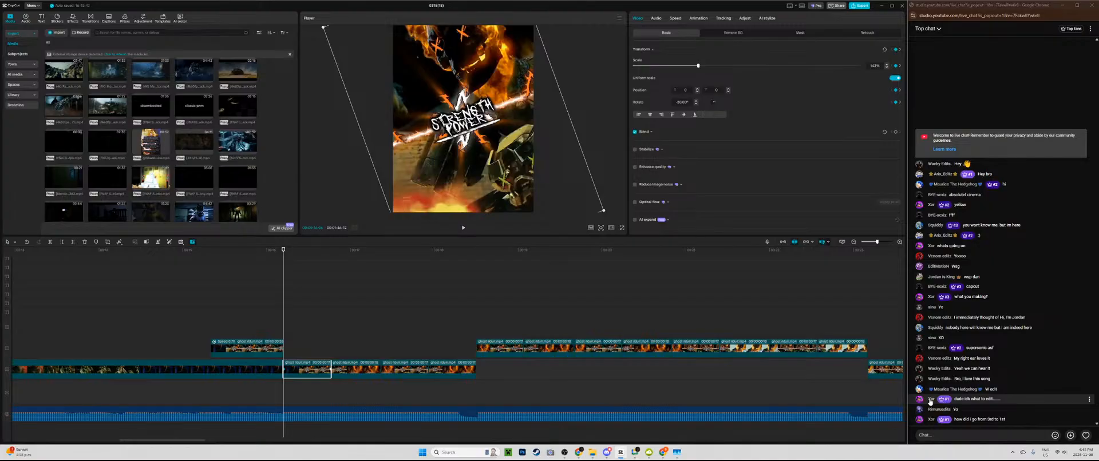
Step: Check a chat member's channel from the live chat, close its page and bring the live chat window back beside CapCut
left_click(1090, 399)
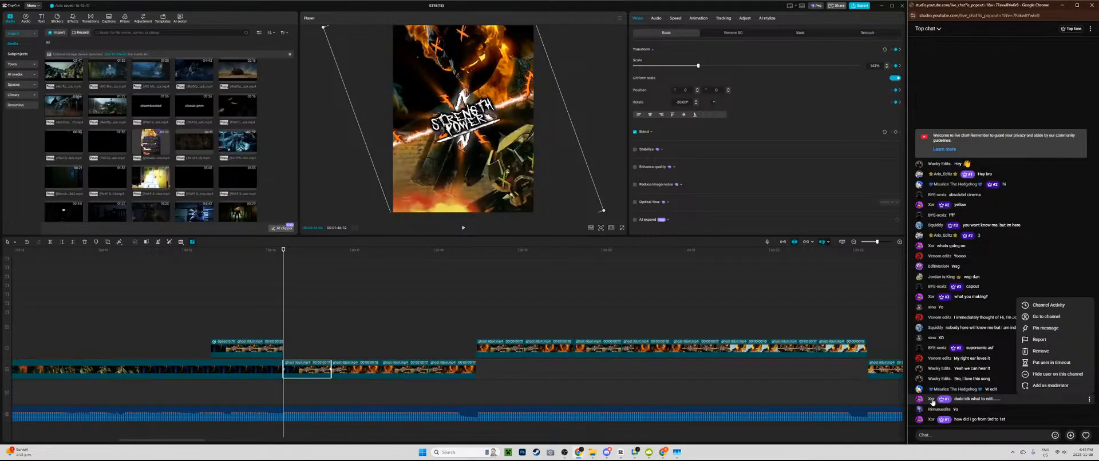
left_click(1047, 316)
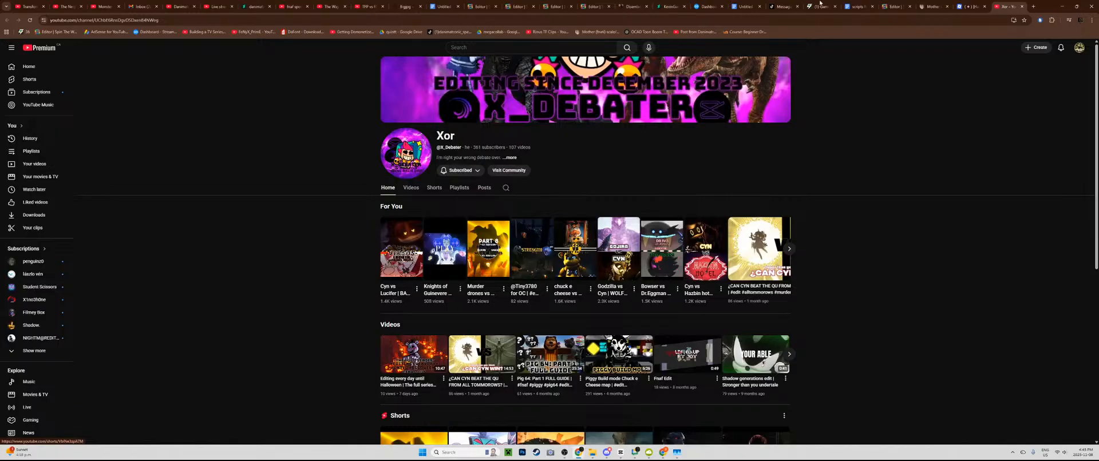
left_click(1021, 6)
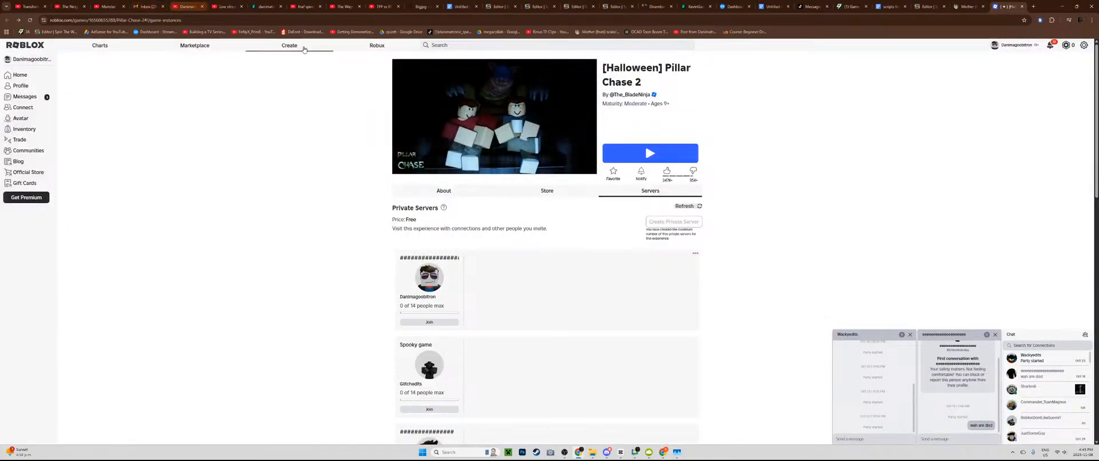
left_click(564, 455)
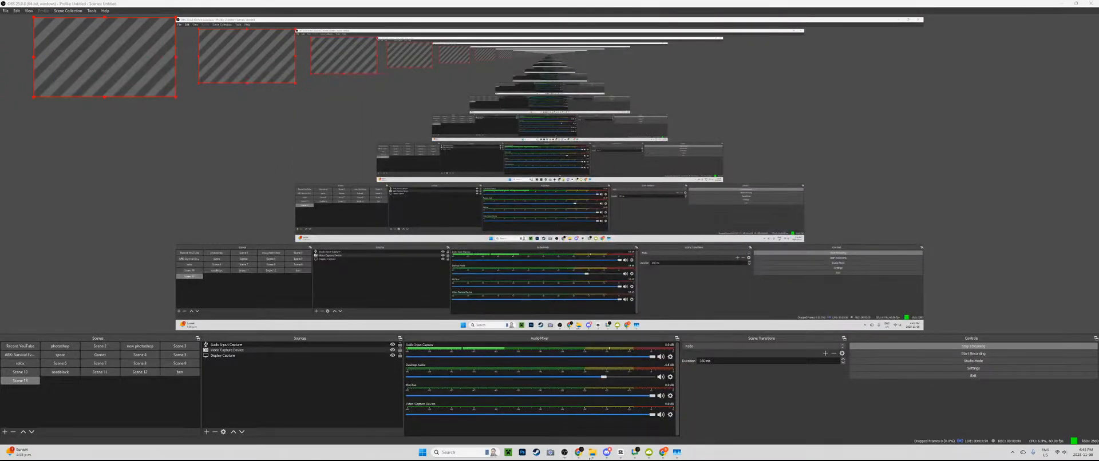
left_click(577, 455)
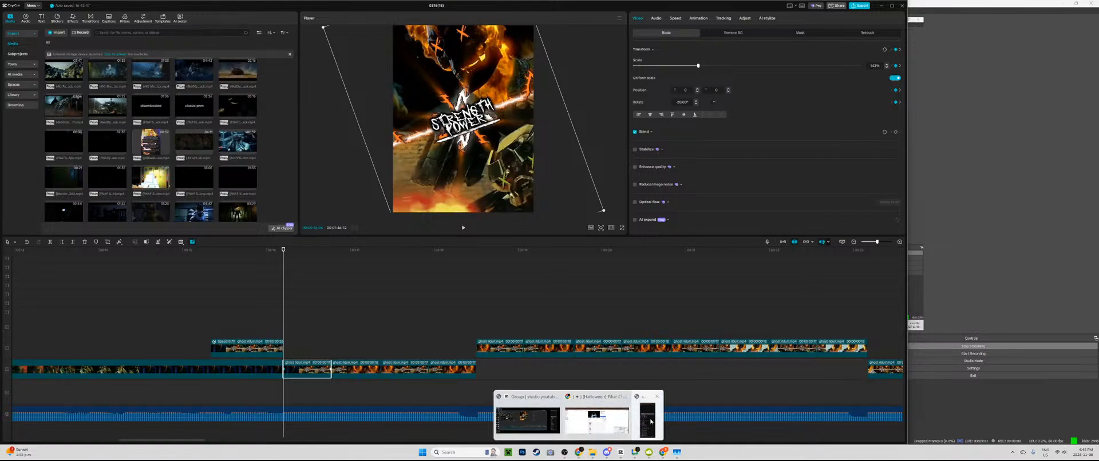
left_click(644, 421)
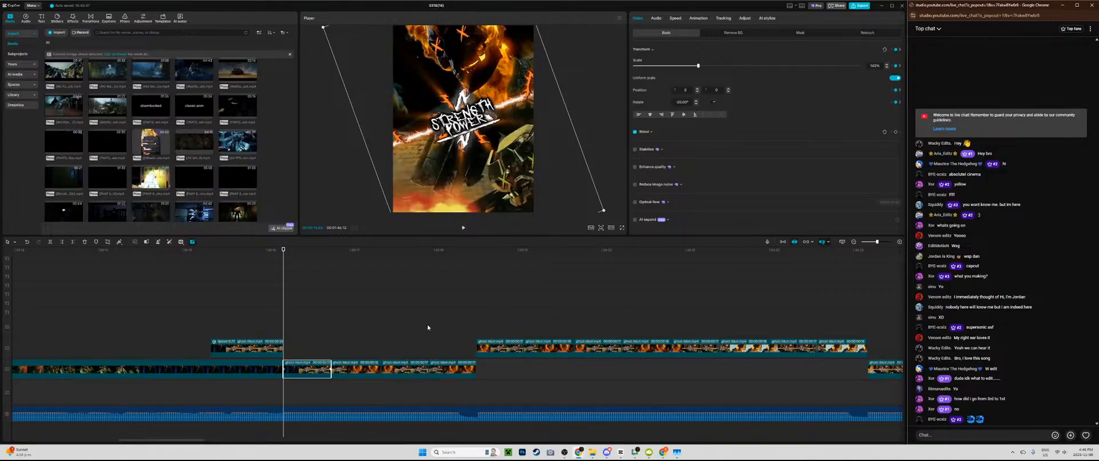
Step: Reselect the rotated Strength/Power clip and raise its scale at the start keyframe to about 150%
left_click(299, 307)
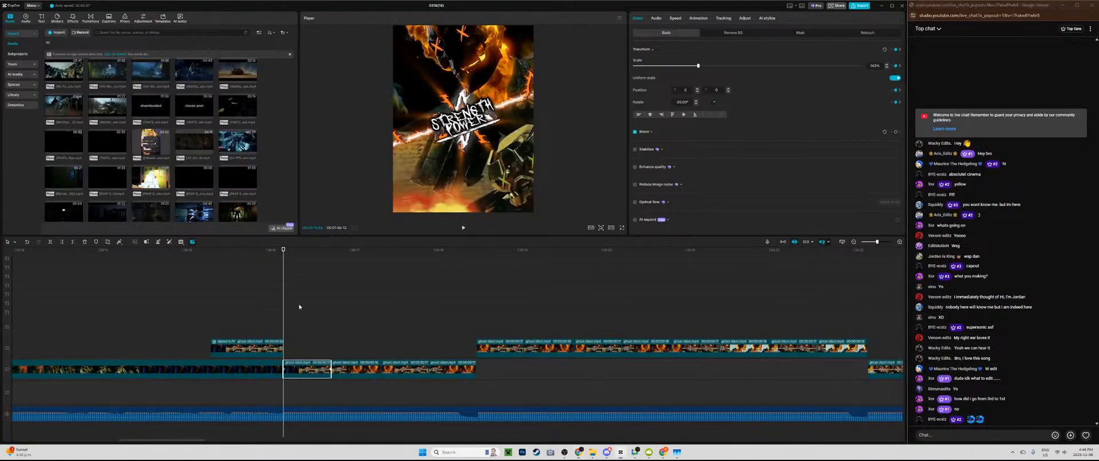
left_click(299, 307)
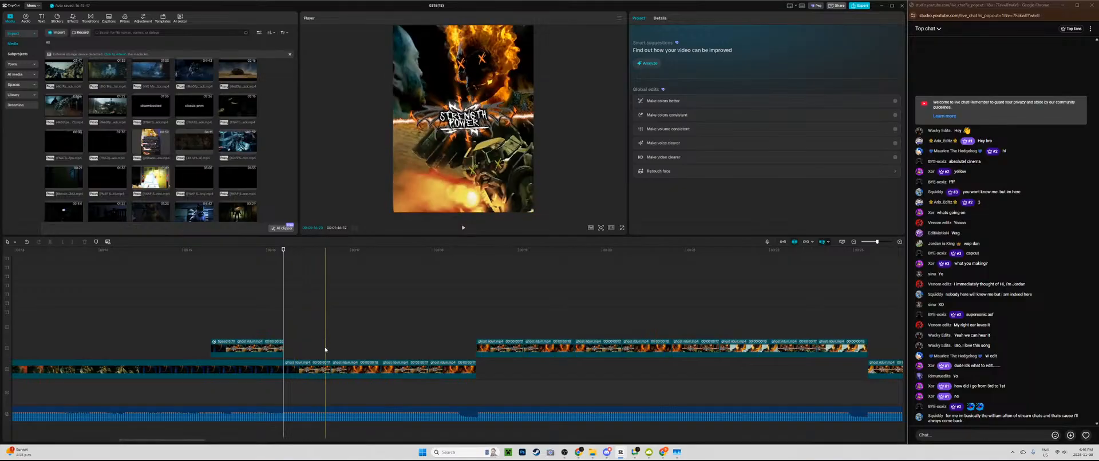
left_click(315, 370)
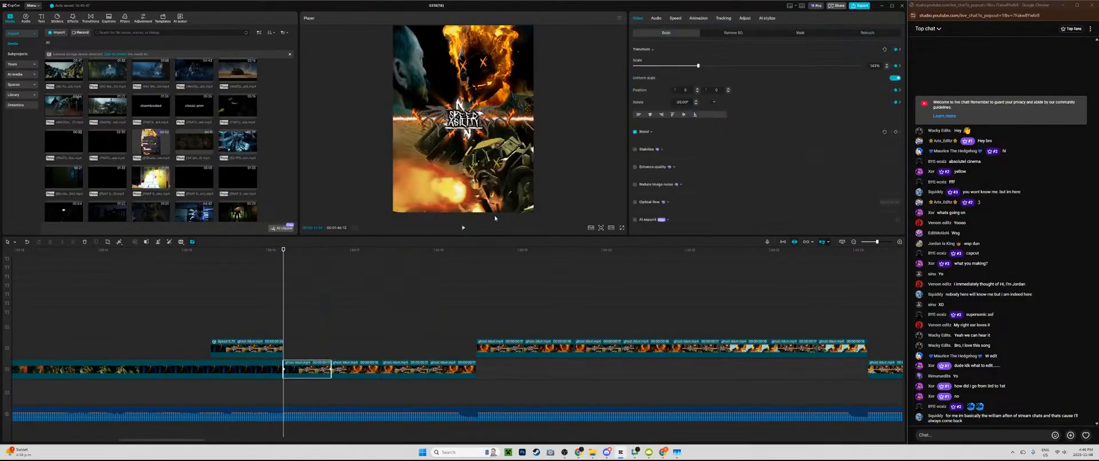
left_click(701, 67)
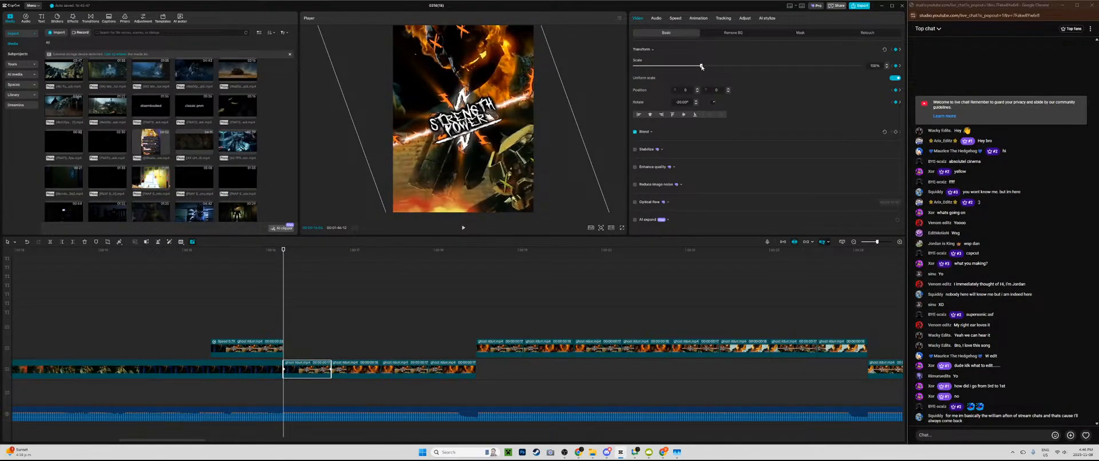
Step: Apply the Cubic Out preset curve to the first Strength/Power clip's scale and rotation keyframes in its keyframe graph
double_click(320, 369)
left_click(330, 324)
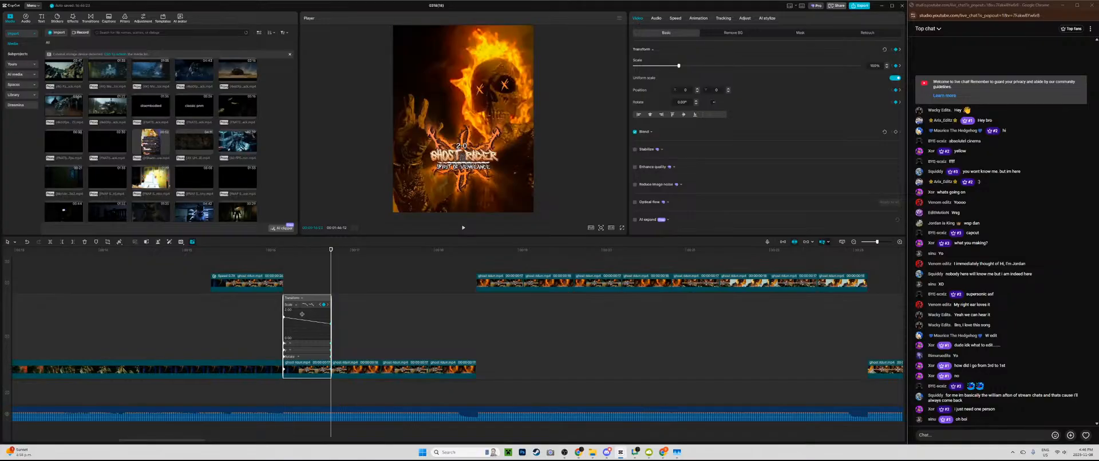
left_click_drag(880, 243, 879, 243)
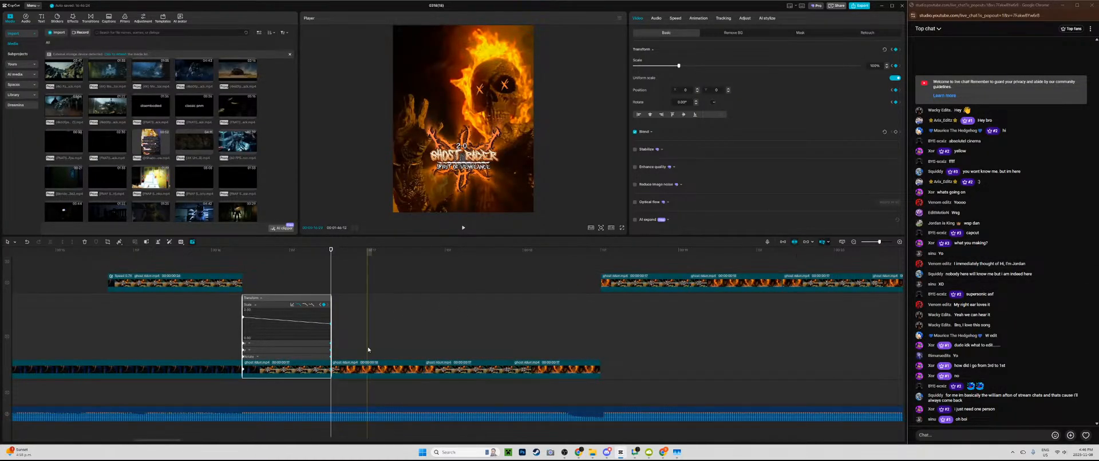
left_click(292, 305)
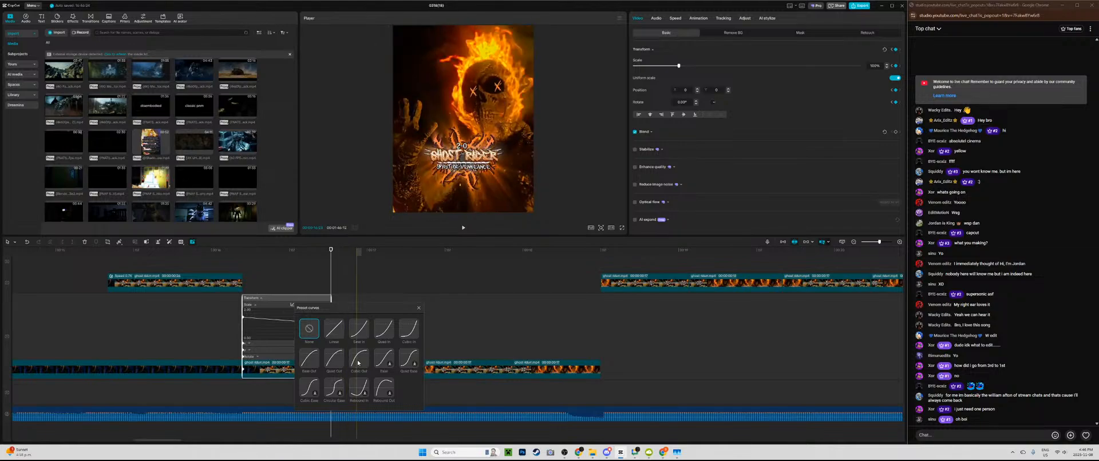
left_click(358, 363)
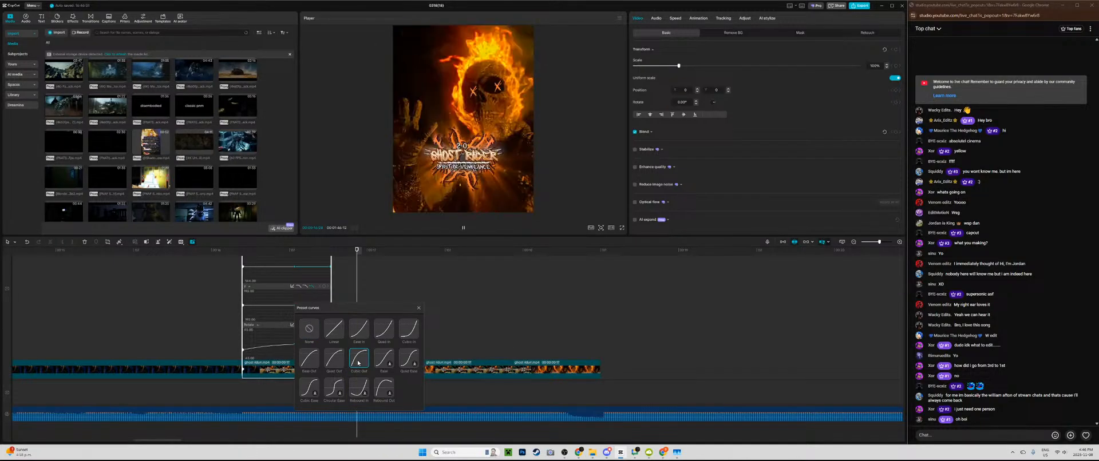
left_click(419, 309)
left_click(422, 311)
Step: Set the clip's rotation to -25° at its start keyframe and enlarge its scale somewhat further
key("Up")
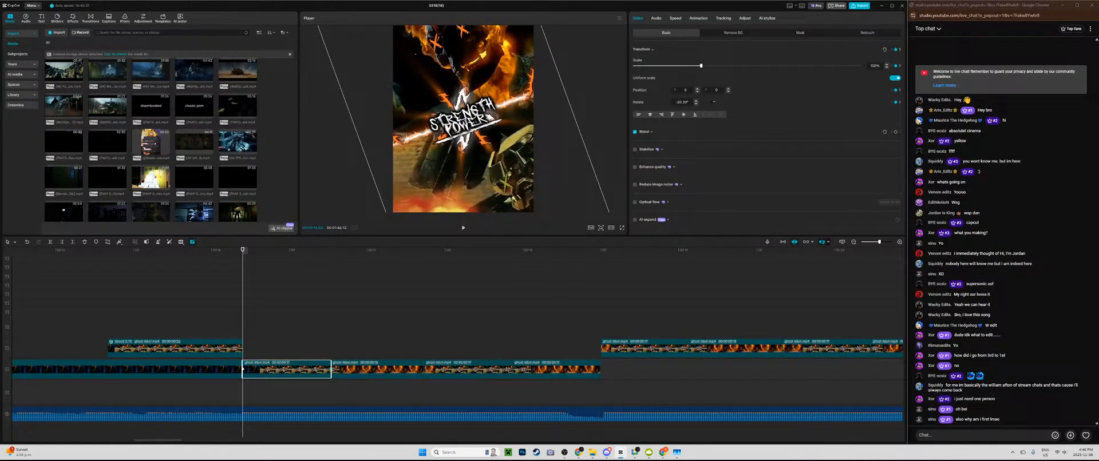
type("5.")
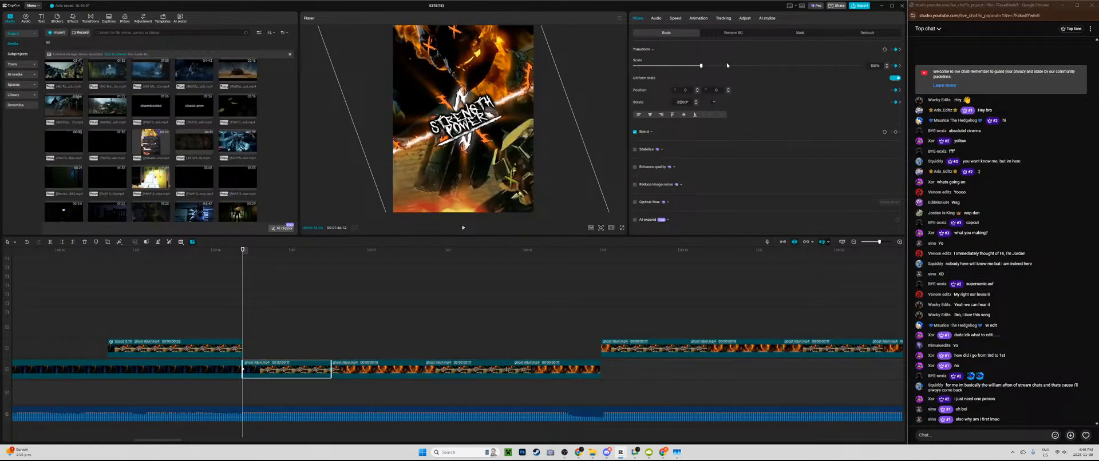
left_click_drag(701, 66, 709, 66)
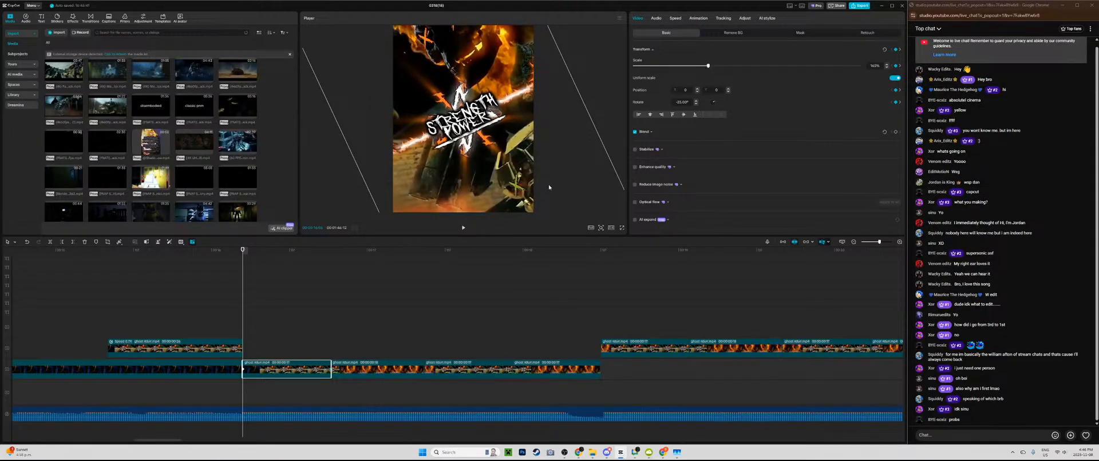
Step: Clear the clip's rotation curve with the None preset and reapply an ease-out preset curve
double_click(254, 369)
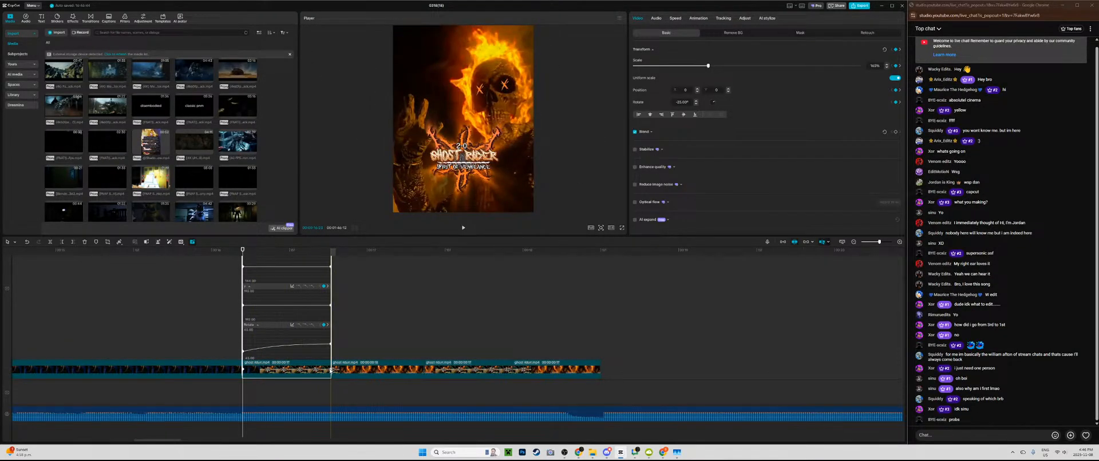
left_click(331, 371)
left_click(292, 325)
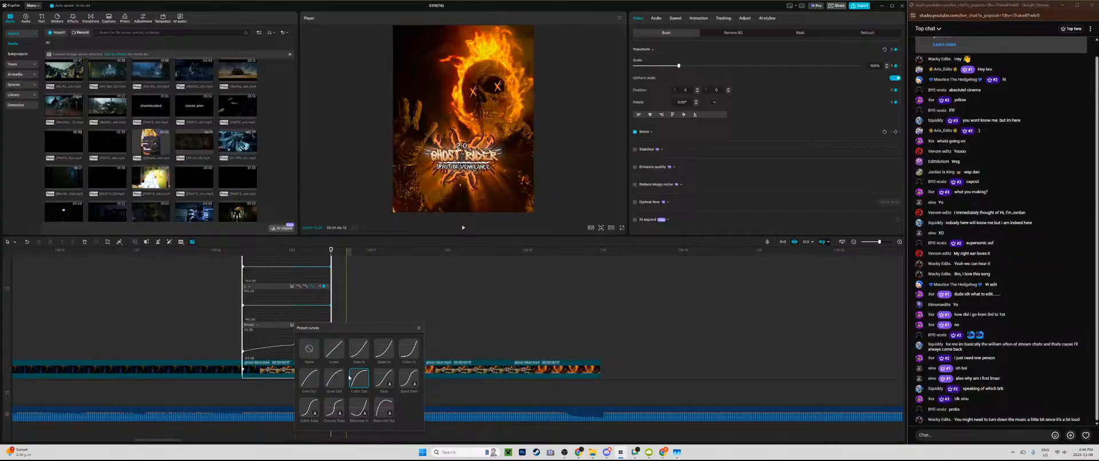
left_click(309, 348)
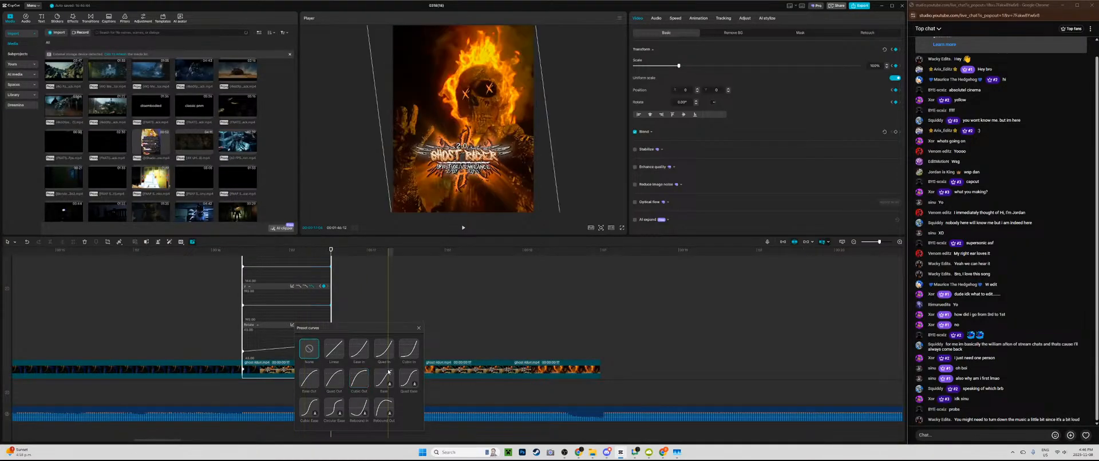
left_click(419, 328)
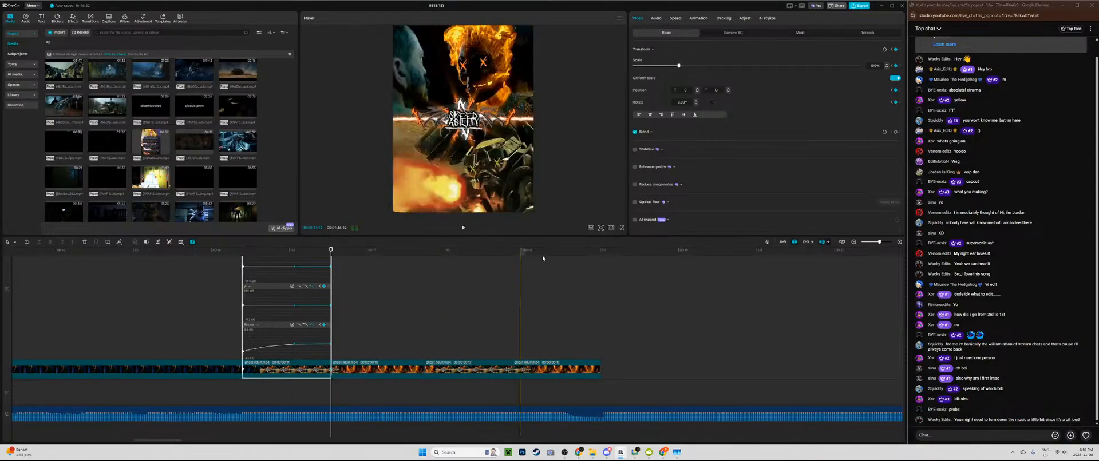
Step: Lower the system volume and play back the part of the edit following the animated clip
key("XF86AudioLowerVolume")
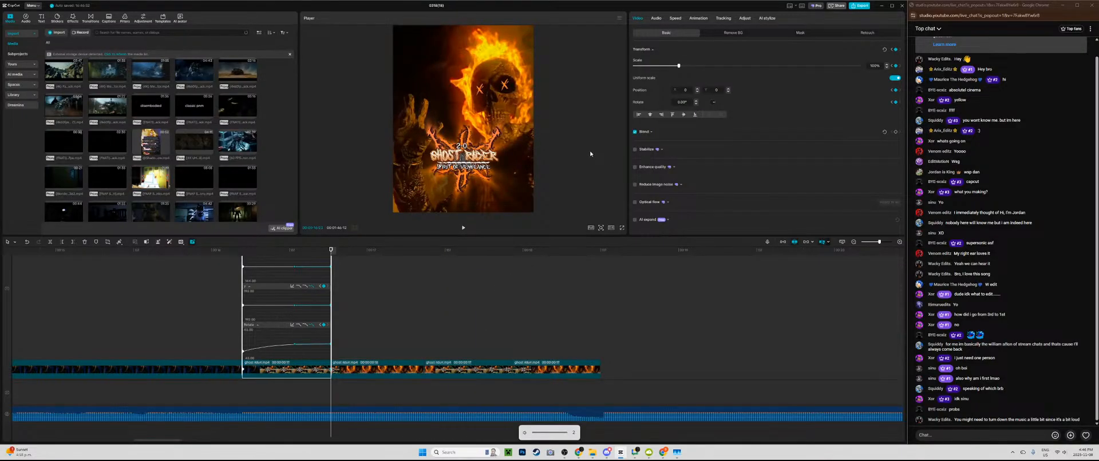
key("space")
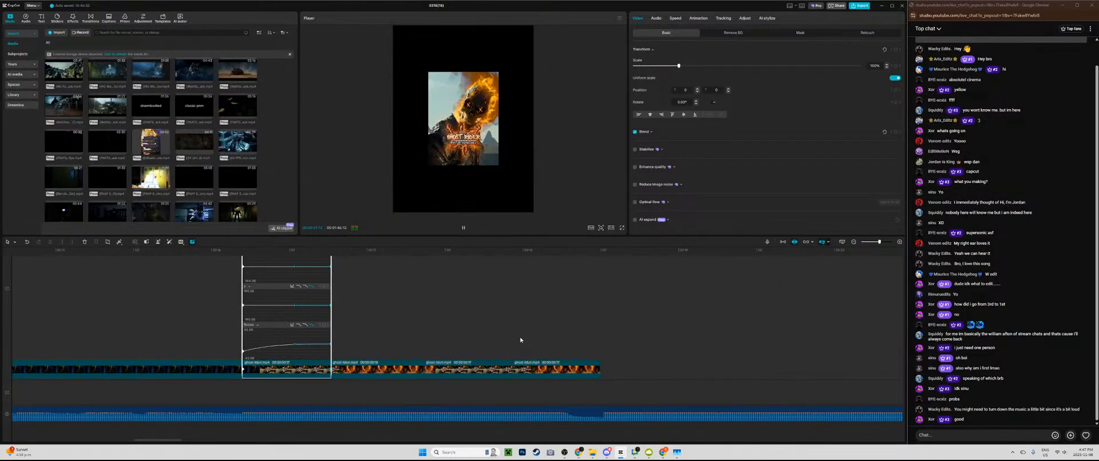
double_click(289, 372)
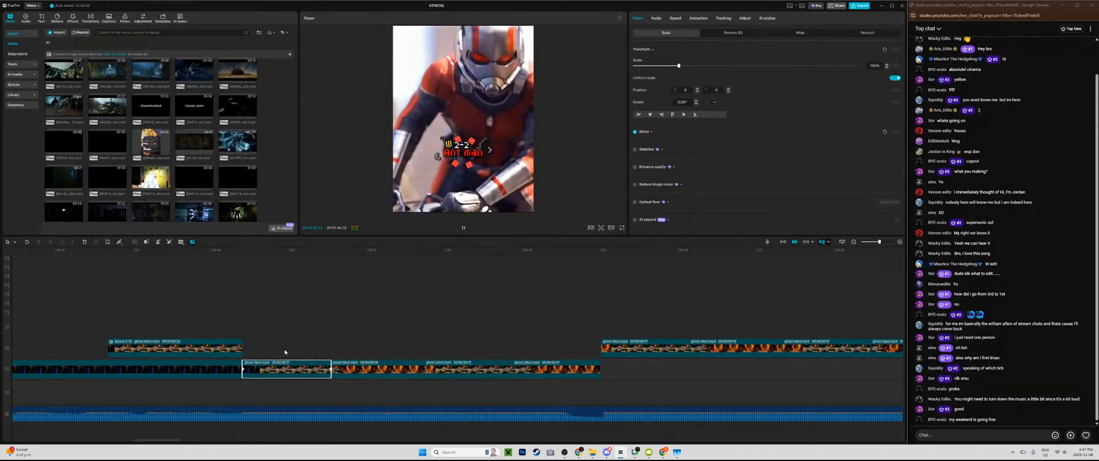
left_click(280, 336)
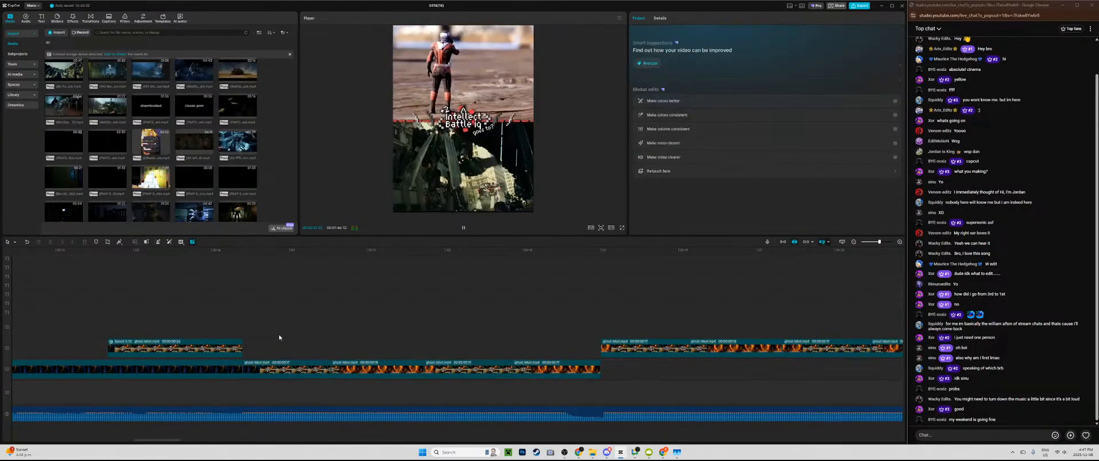
Step: Lower the music track's volume slightly and play back from the start of the first Strength/Power clip
left_click(361, 417)
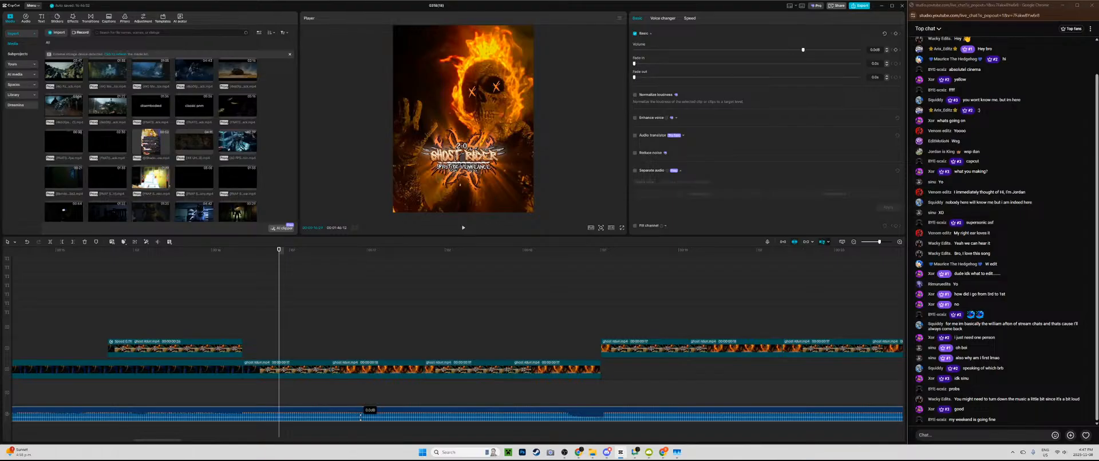
left_click_drag(361, 418, 360, 418)
key("space")
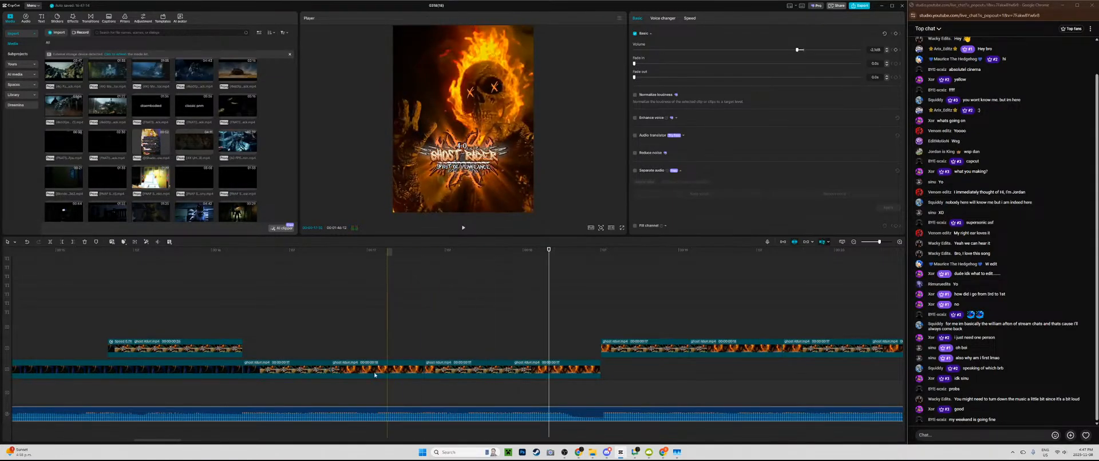
left_click(243, 322)
key("space")
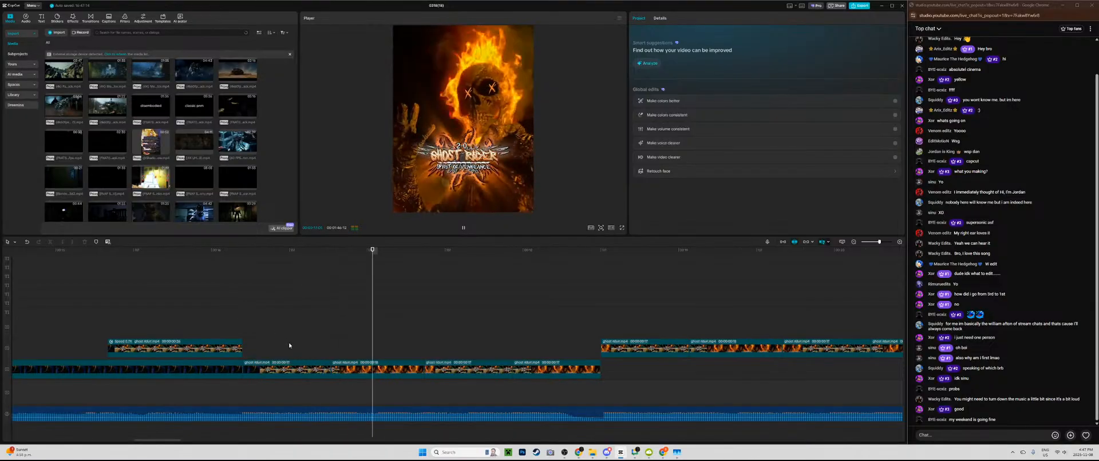
Step: Copy the first Strength/Power clip's transform keyframes and paste them at the start of the adjacent following clip
left_click(330, 369)
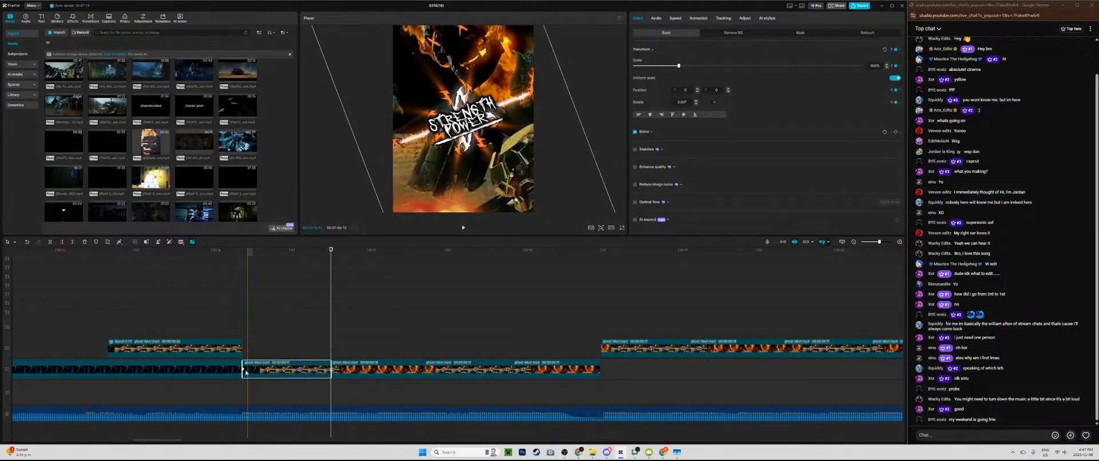
left_click(246, 372)
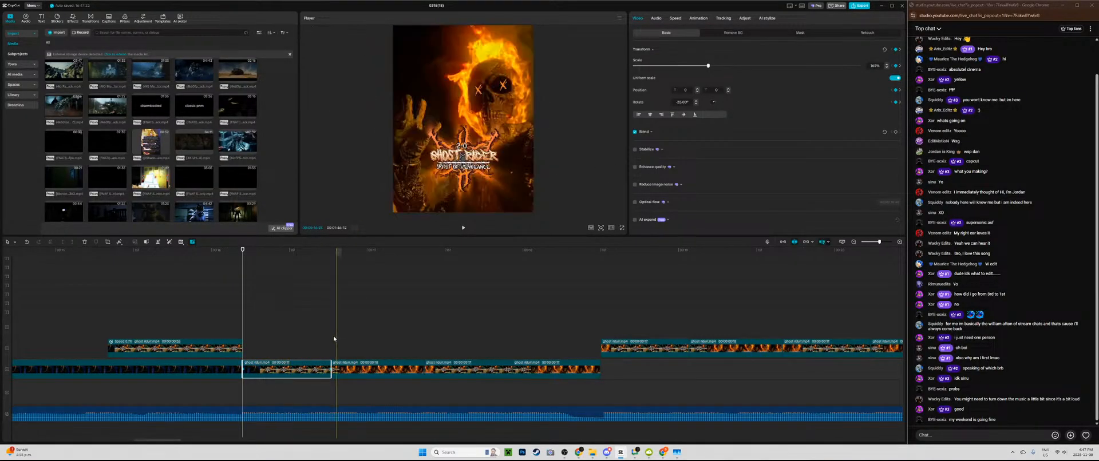
left_click(333, 369)
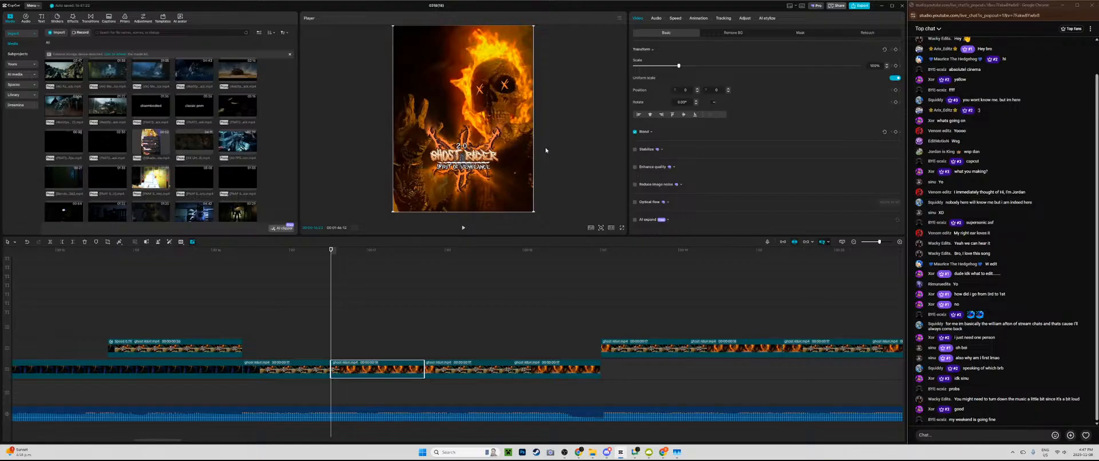
key("ctrl+v")
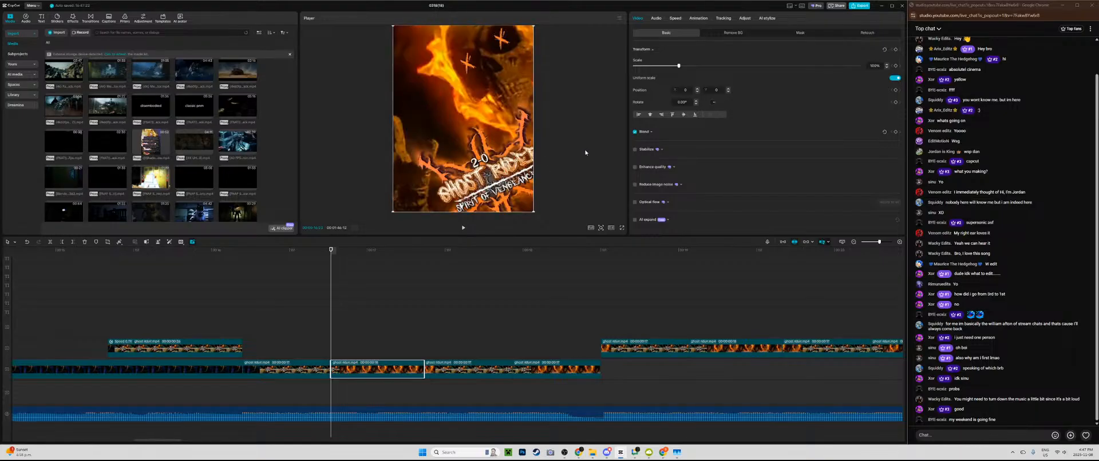
Step: Move the second clip's pasted end keyframe to the clip's end and check the curve presets in its keyframe graph
left_click(419, 369)
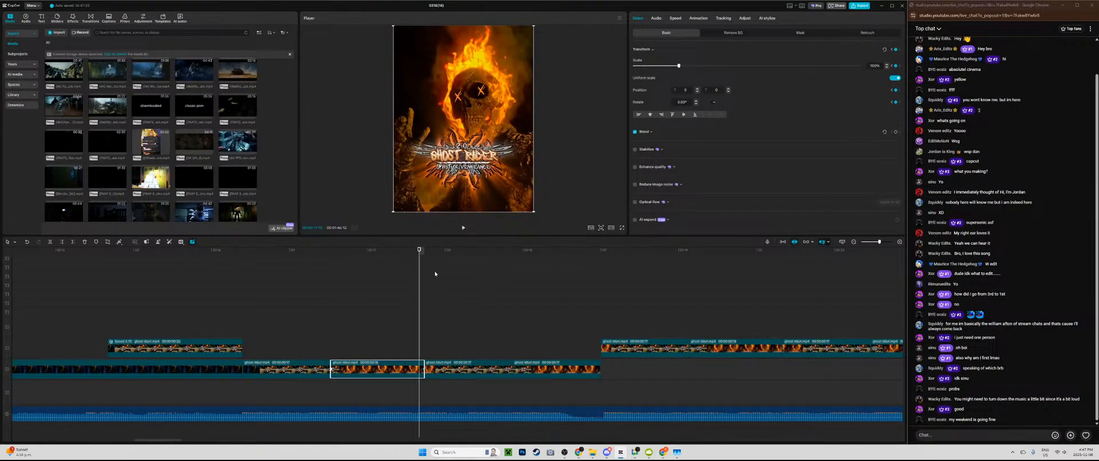
key("ctrl+z")
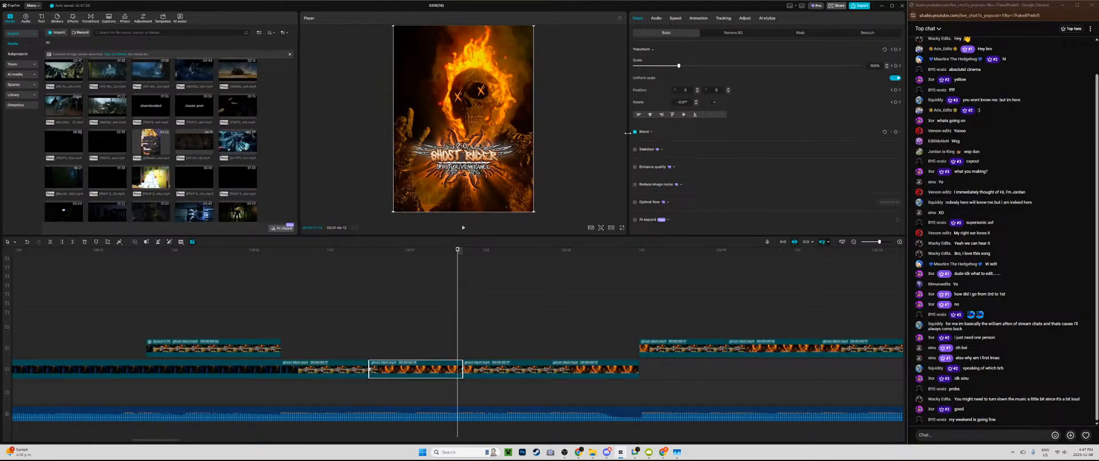
key("alt+k")
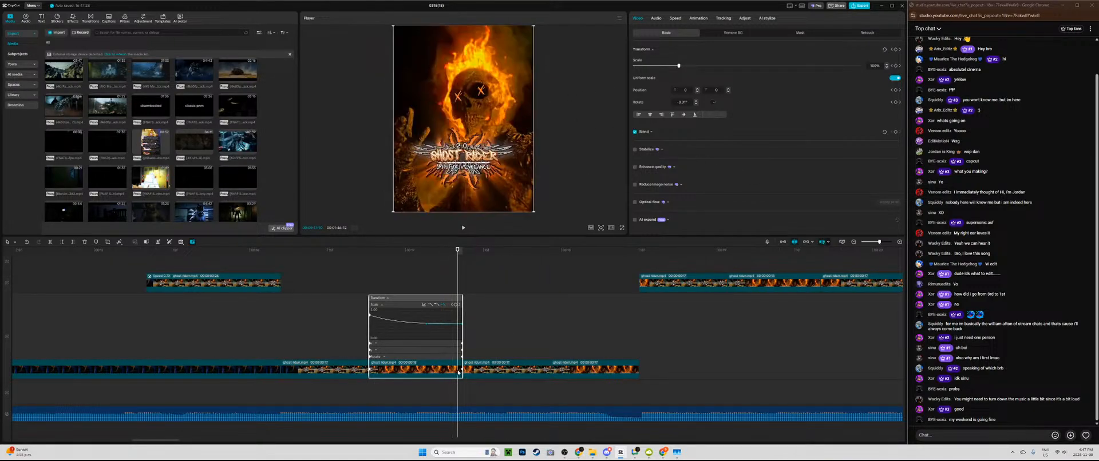
left_click(425, 306)
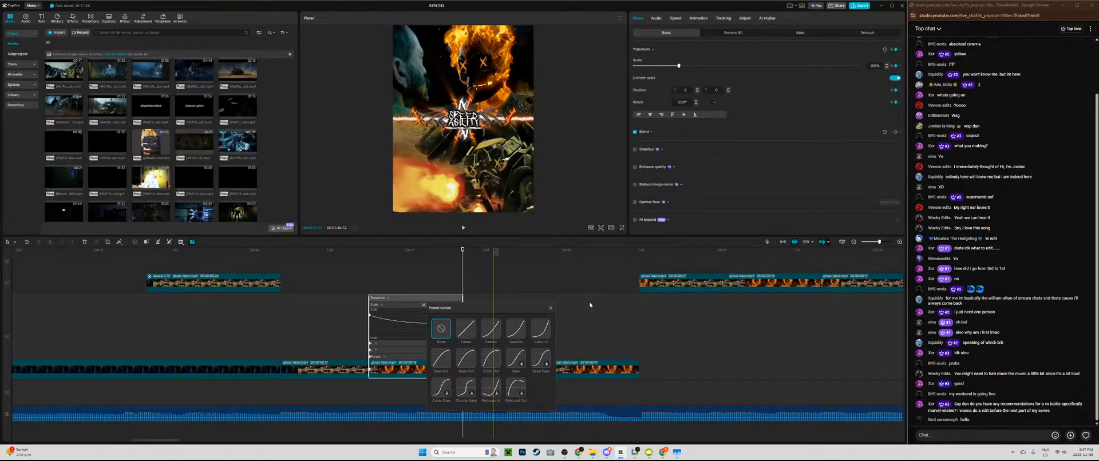
left_click(550, 307)
Step: Play back the second animated clip from its start and return the playhead to that start
key("space")
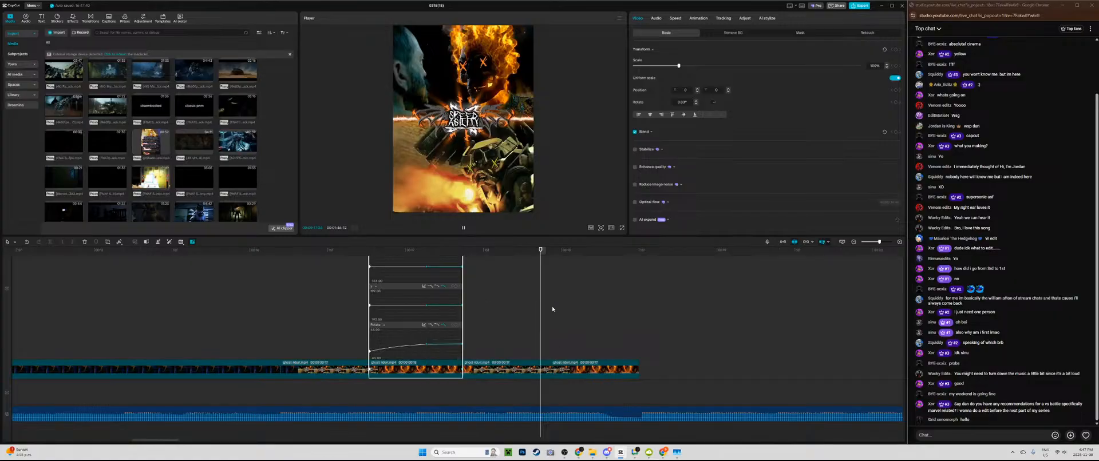
key("super")
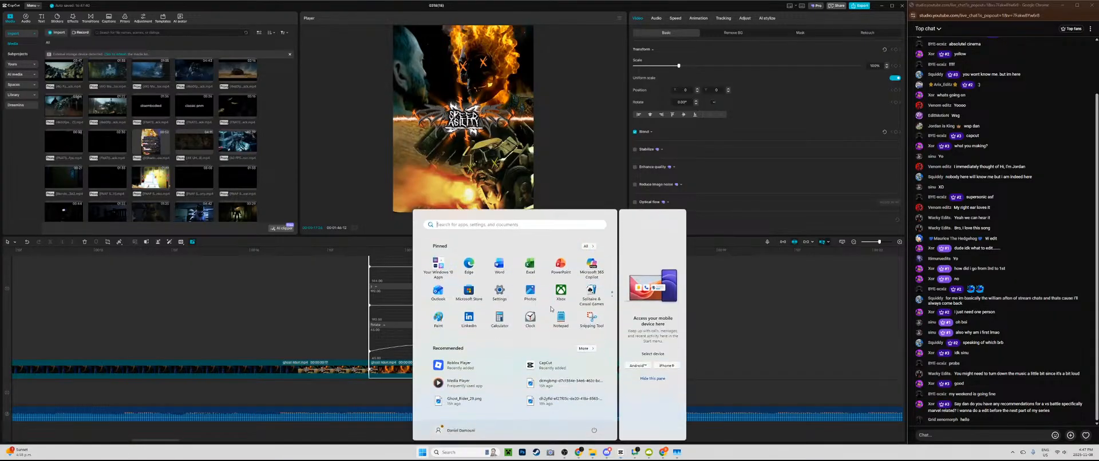
key("super")
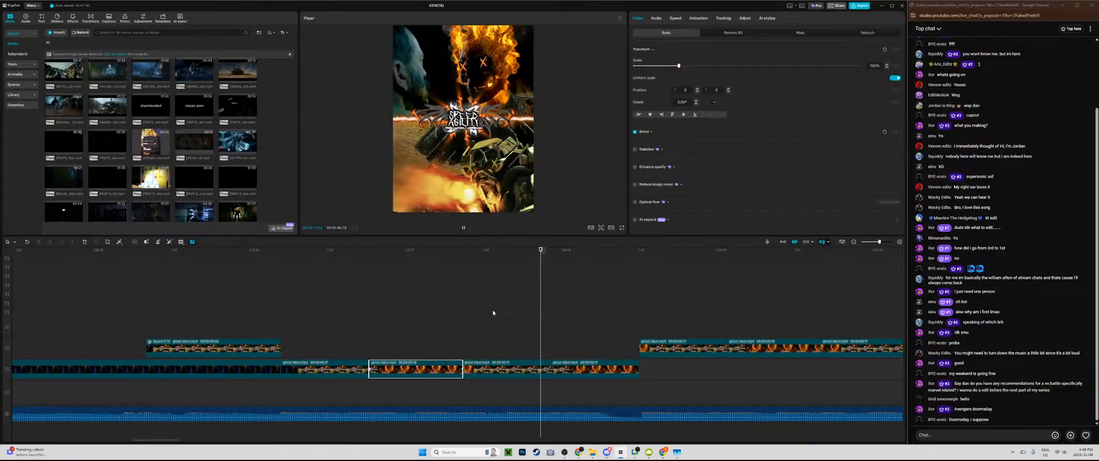
scroll(492, 310, "right", 2)
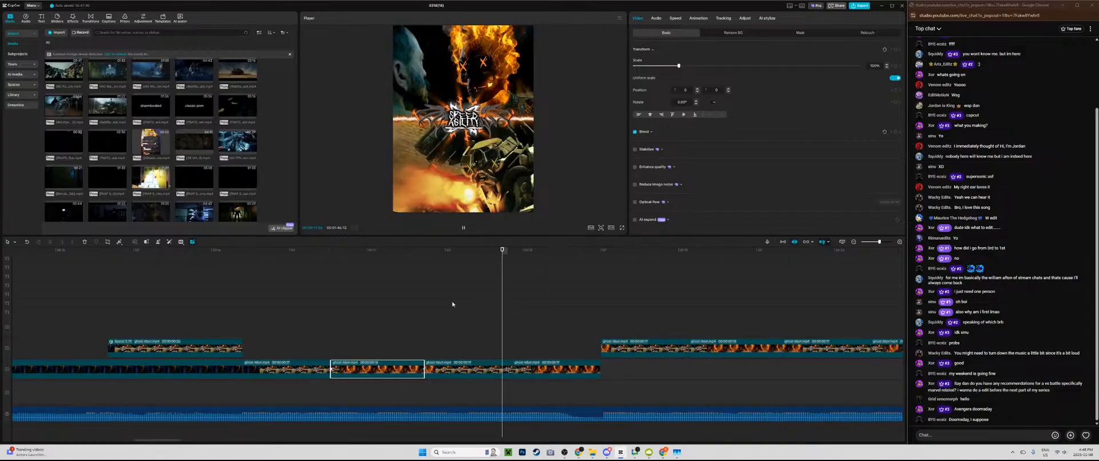
left_click(331, 329)
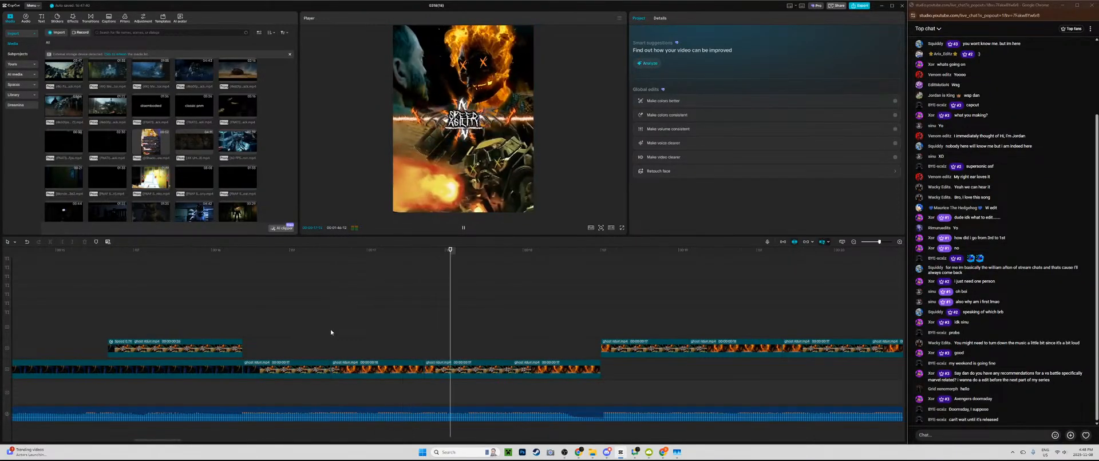
key("space")
left_click(331, 329)
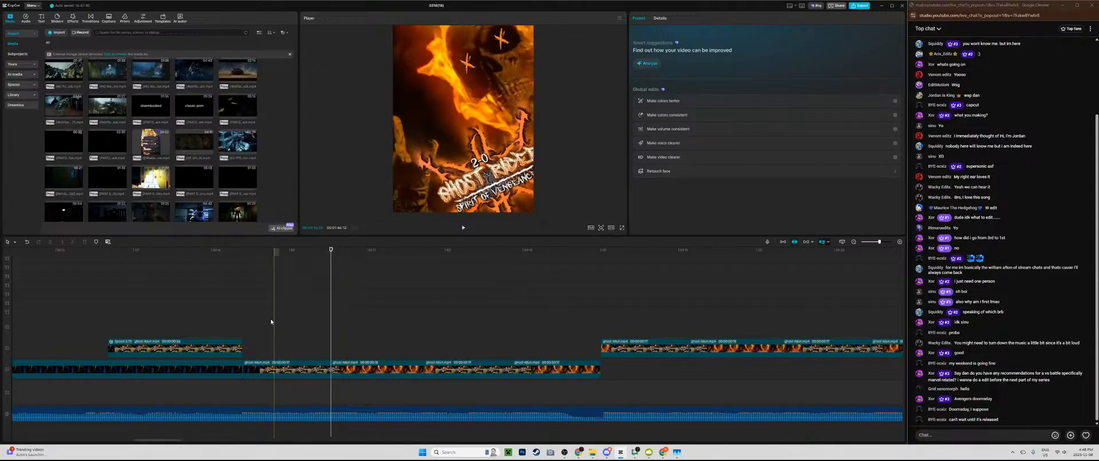
Step: Select the second animated clip and change its rotation at the start keyframe to 25°
left_click(388, 324)
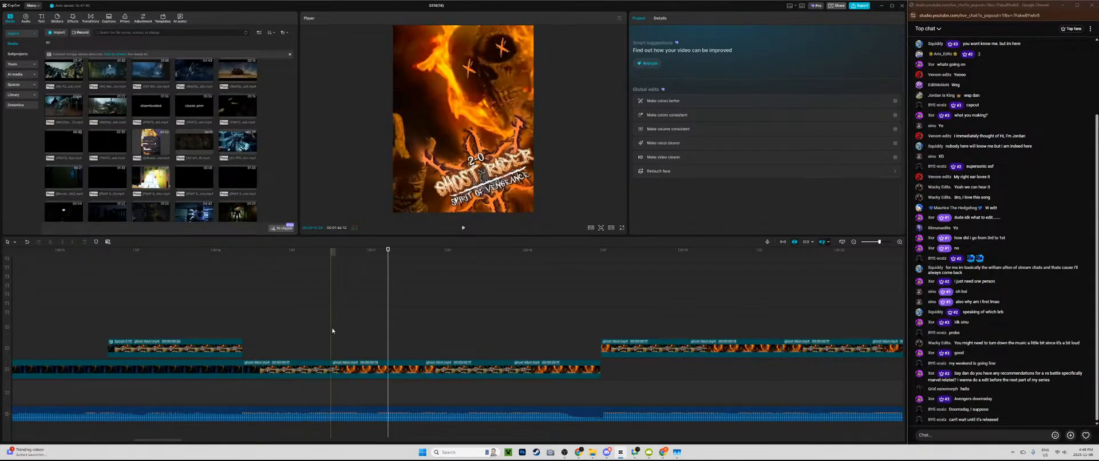
left_click(332, 330)
left_click(346, 370)
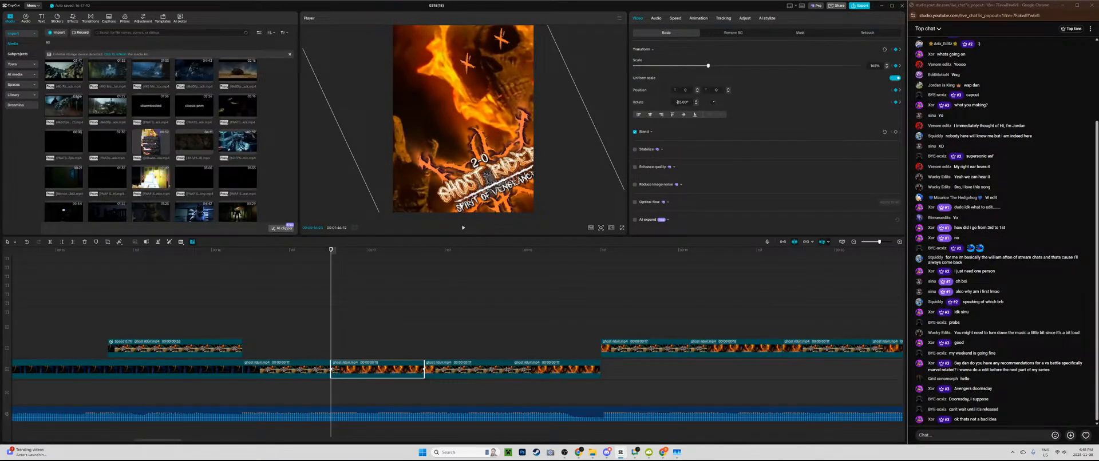
left_click(797, 103)
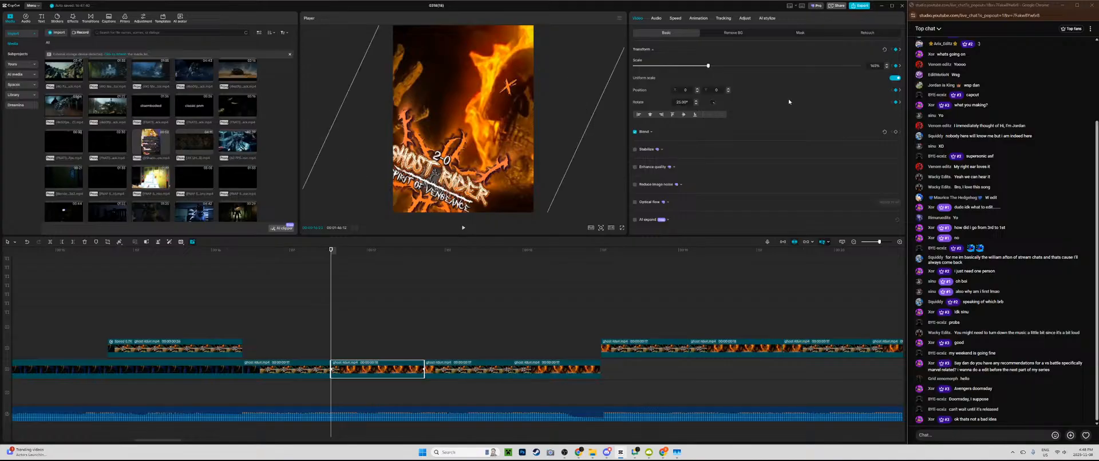
Step: Apply the Cubic Out curve preset to the second animated clip's rotation keyframes and play back the clip
key("alt+k")
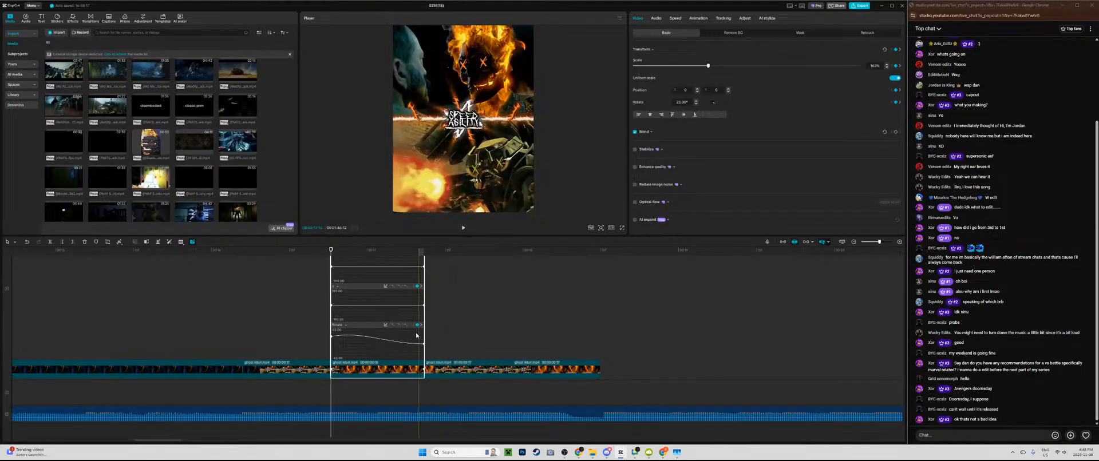
left_click(385, 325)
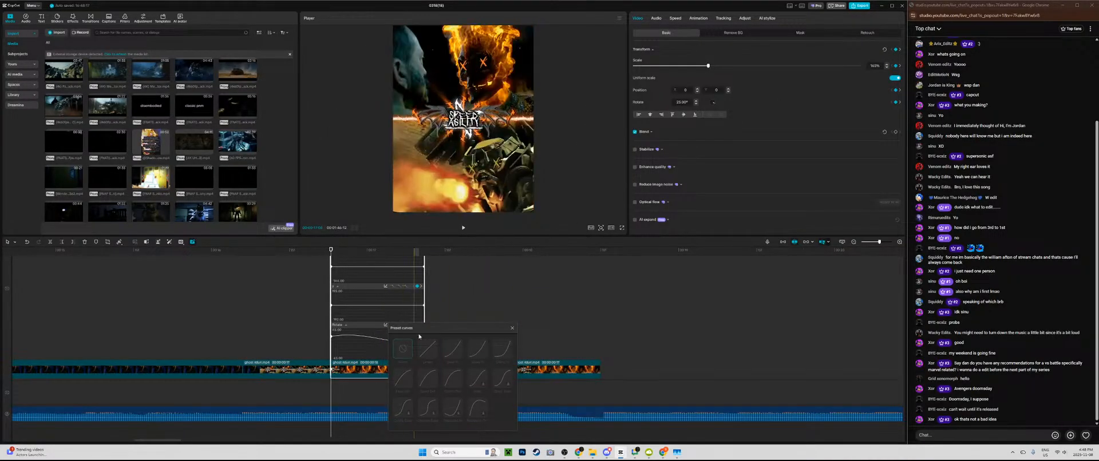
left_click_drag(432, 328, 545, 322)
left_click(425, 369)
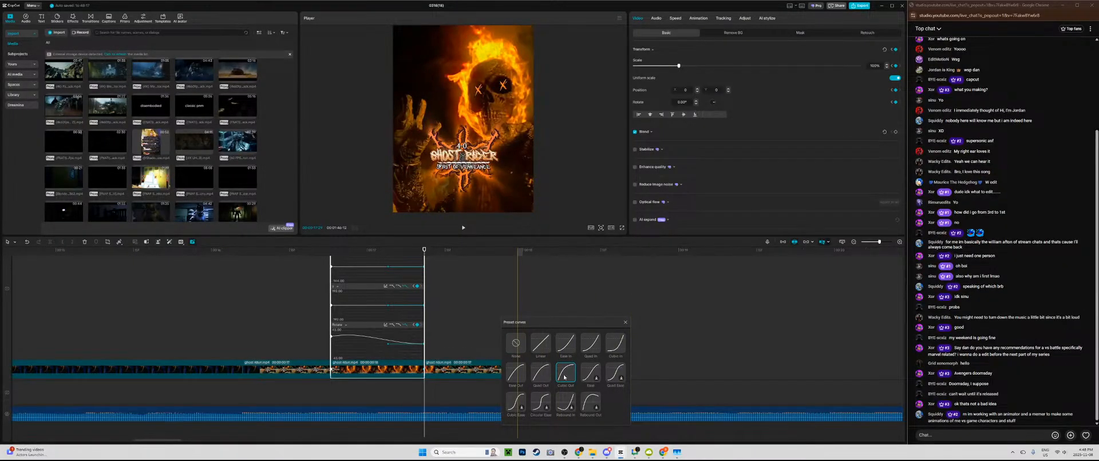
key("ctrl+z")
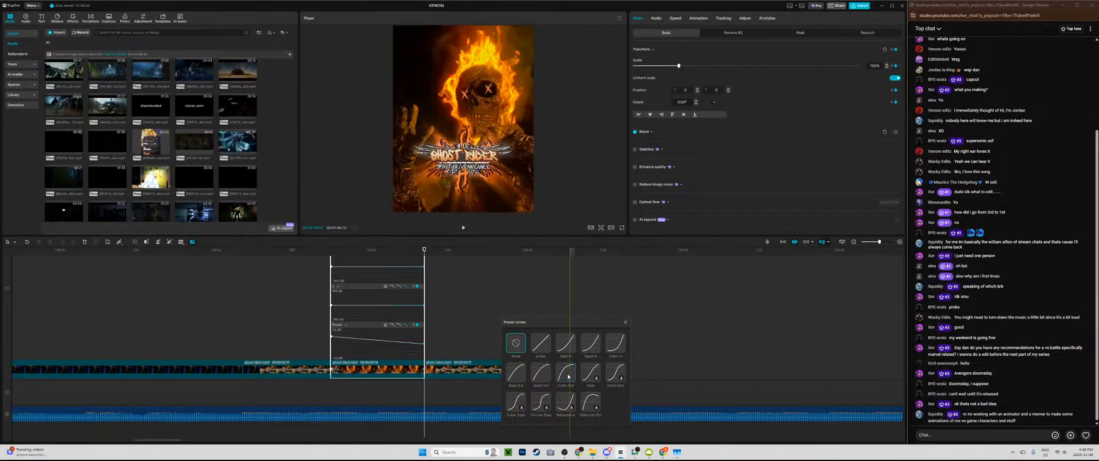
key("space")
left_click(626, 322)
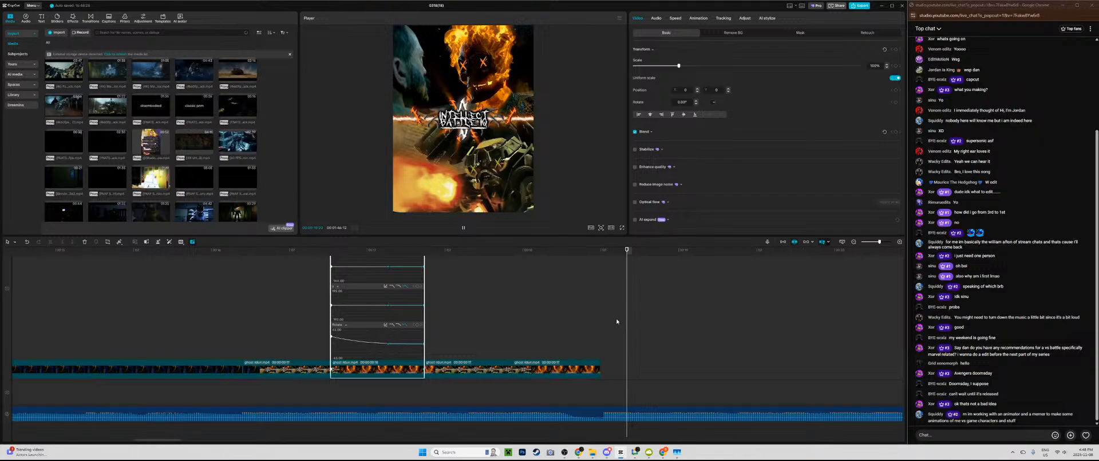
key("alt+k")
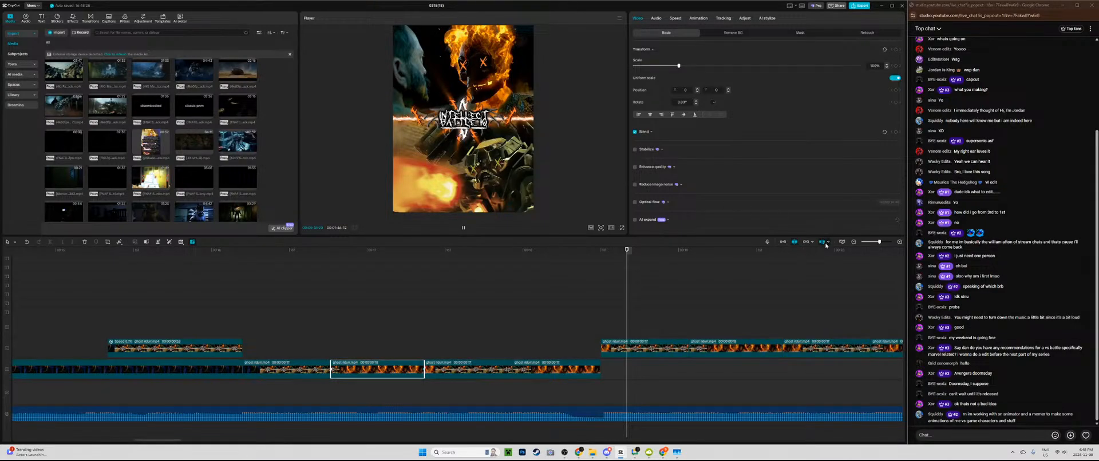
Step: Select and copy the stack of effects around the Strength title in the earlier edit further along the timeline
left_click_drag(882, 244, 868, 248)
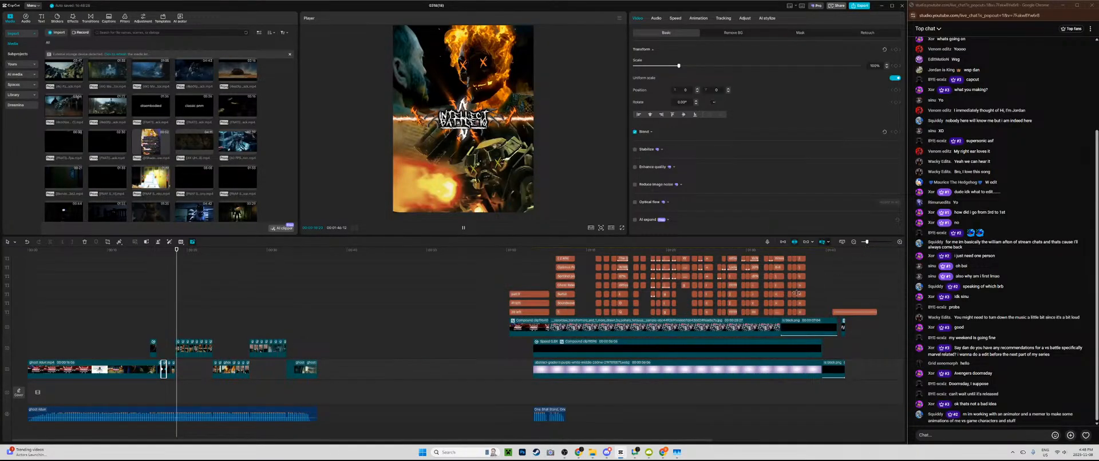
scroll(796, 294, "up", 5)
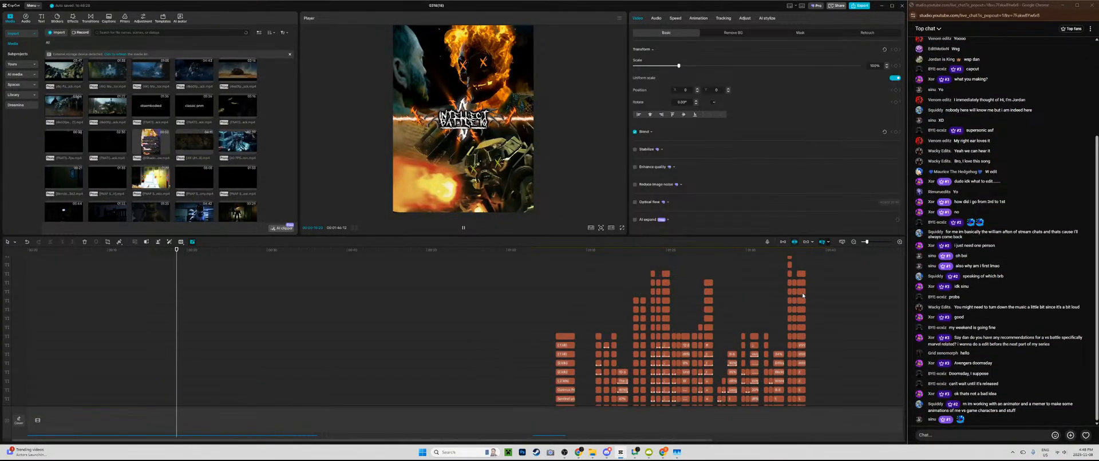
scroll(802, 296, "up", 5)
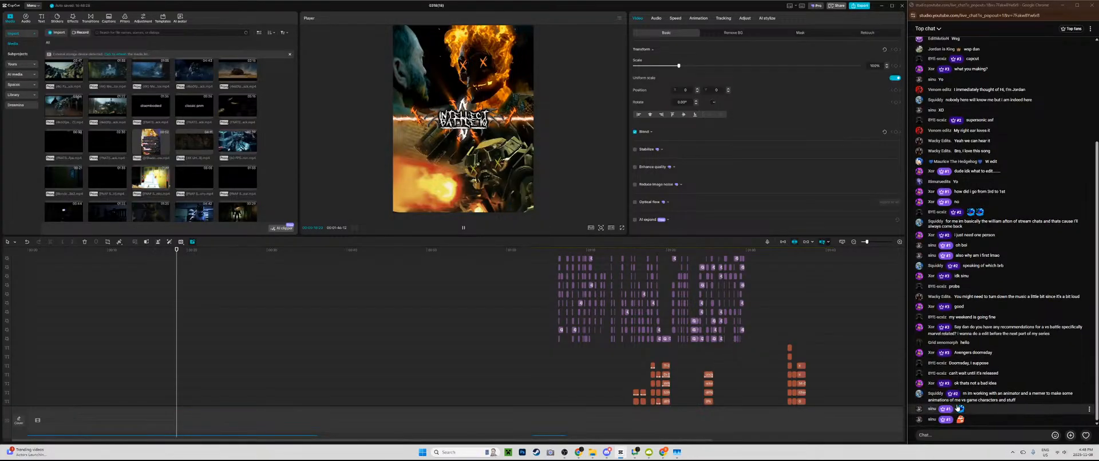
left_click(642, 362)
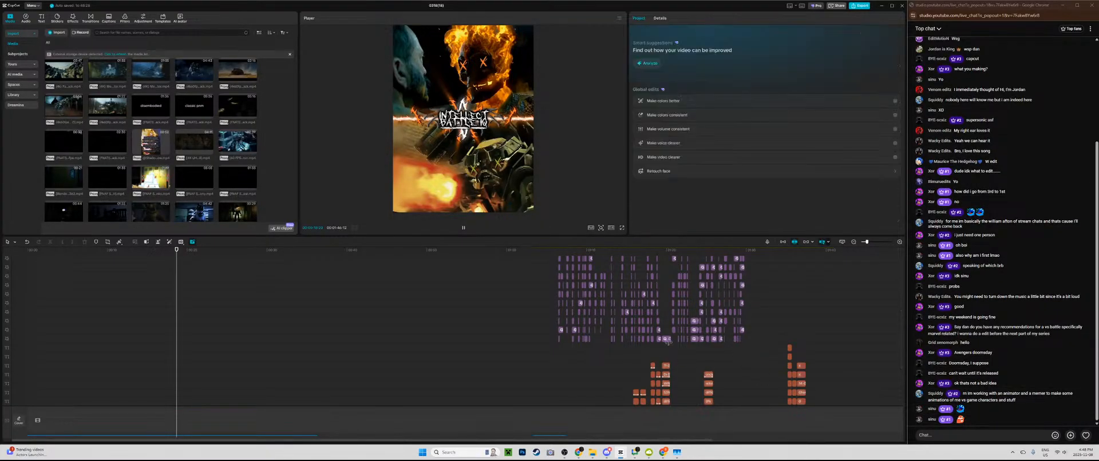
left_click(873, 243)
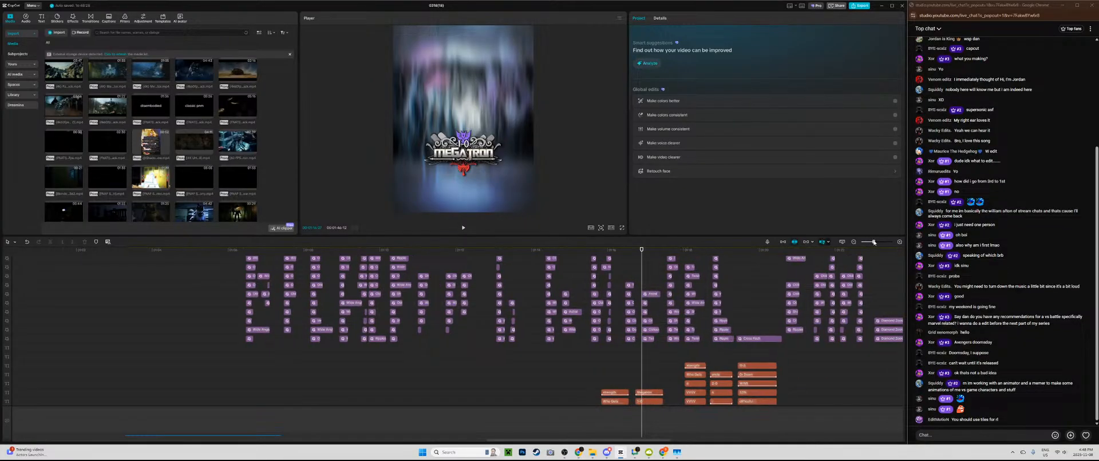
left_click_drag(874, 242, 872, 243)
scroll(877, 280, "up", 1)
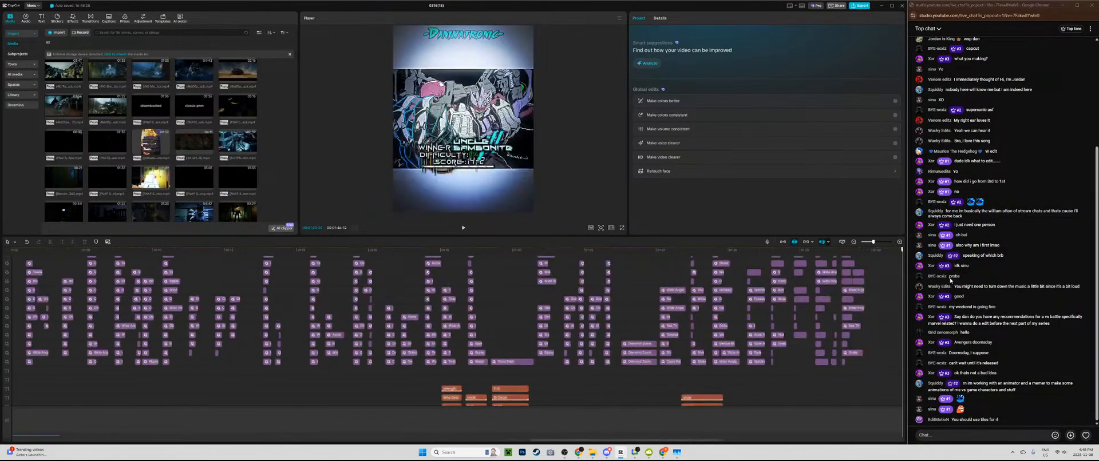
left_click_drag(590, 289, 583, 395)
key("space")
key("space")
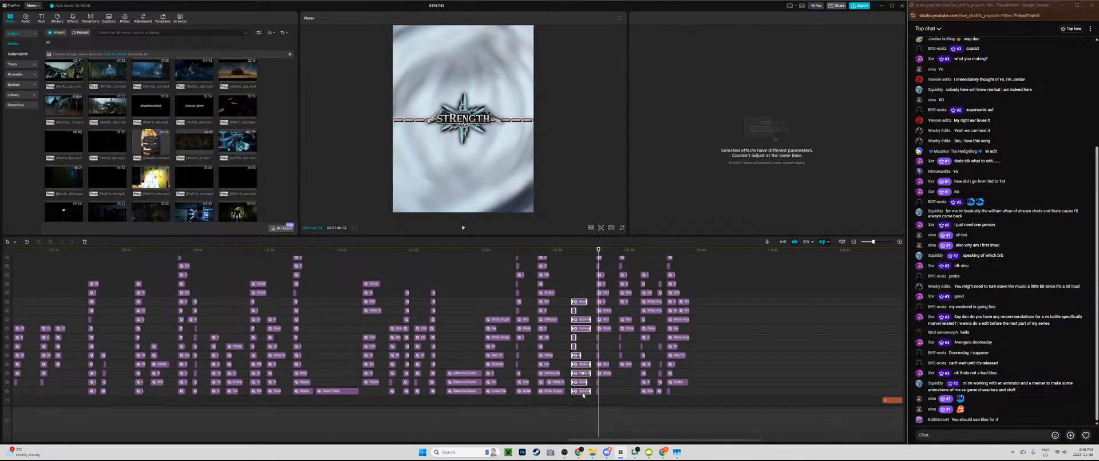
Step: Return to the Ghost Rider clips, play back the first Strength/Power clip and inspect its keyframe curves
left_click_drag(577, 442, 132, 406)
scroll(176, 346, "down", 5)
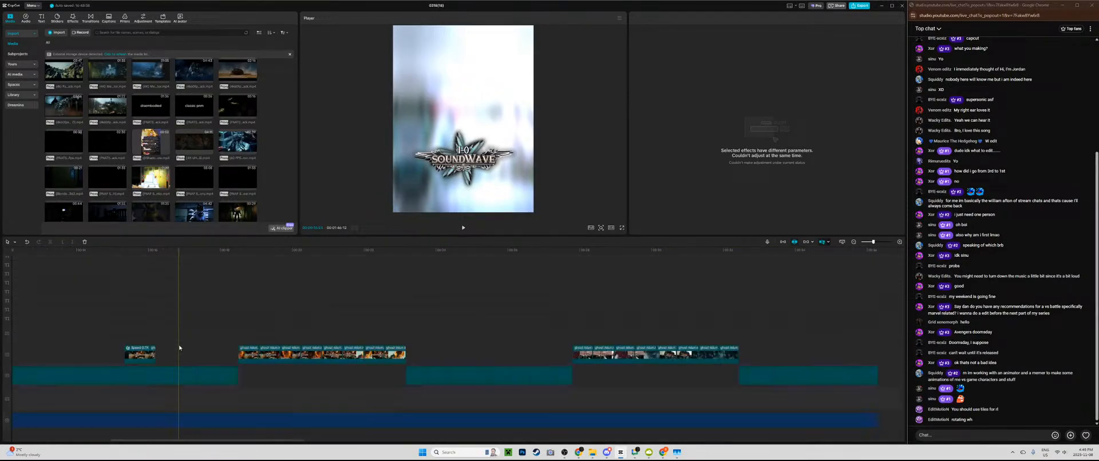
left_click(166, 324)
left_click(159, 369)
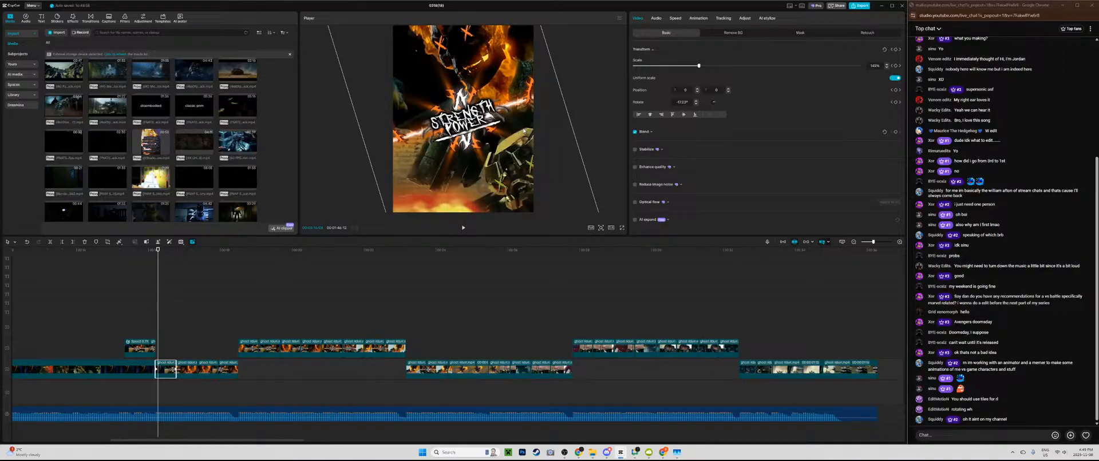
key("space")
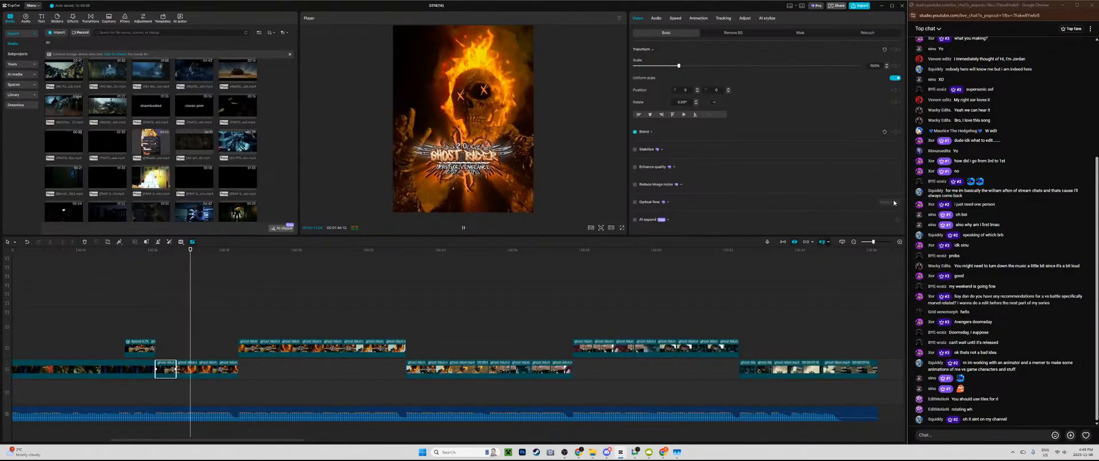
key("space")
left_click_drag(873, 243, 876, 243)
key("Up")
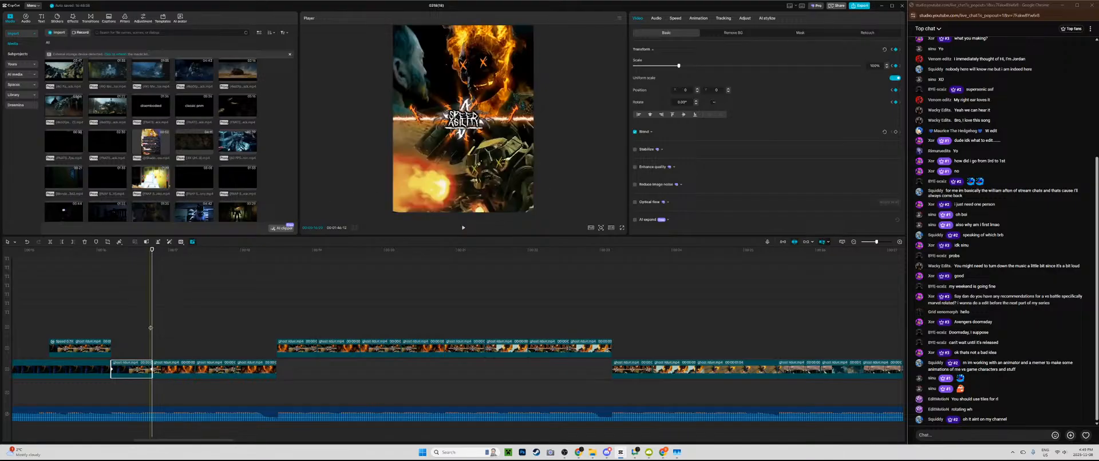
key("alt+k")
scroll(137, 350, "up", 2)
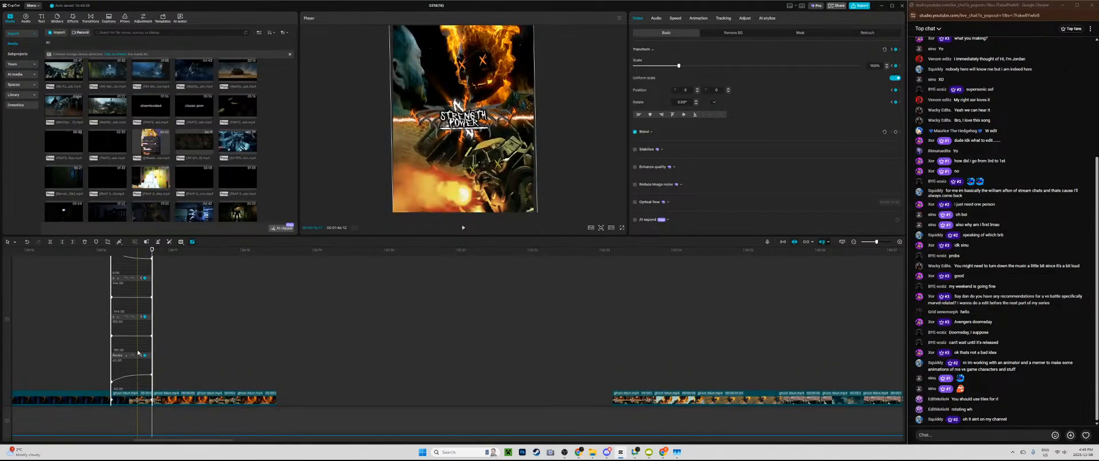
key("Down")
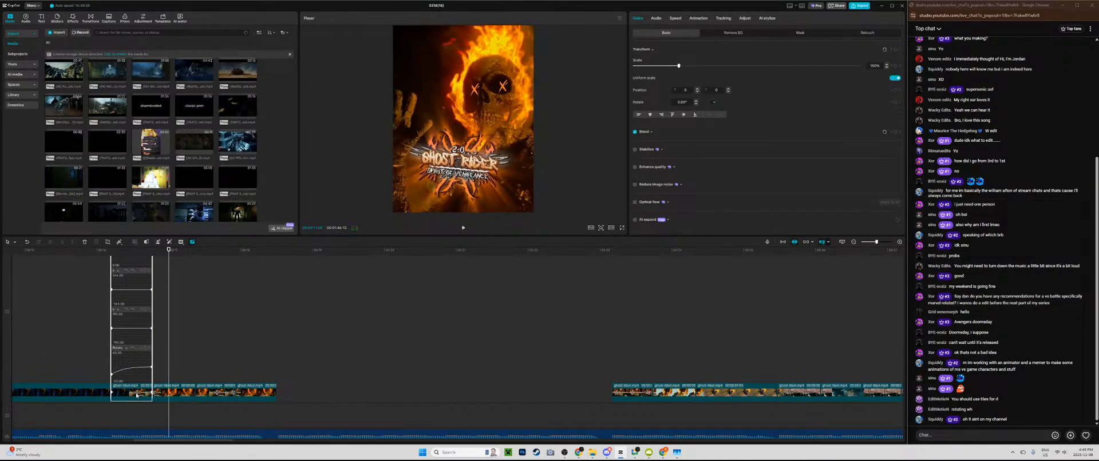
key("alt+k")
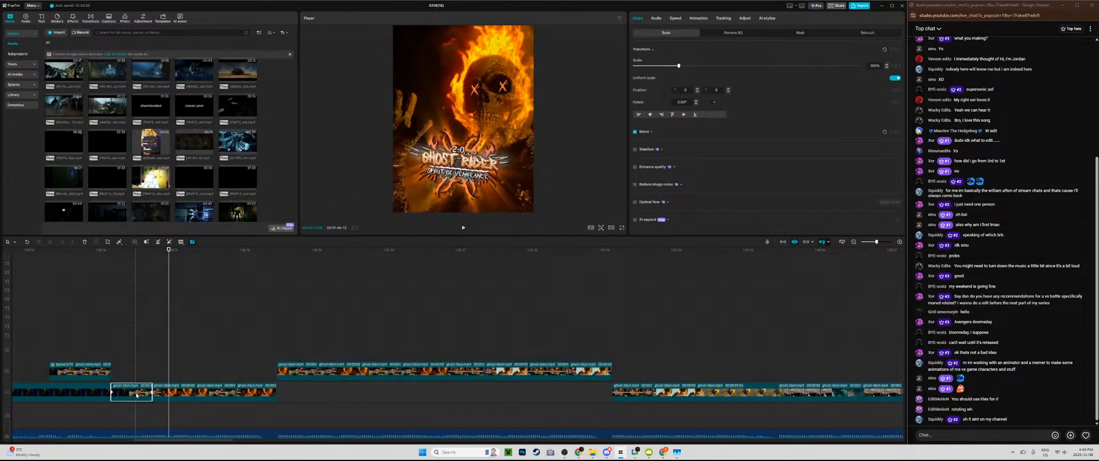
Step: Paste the copied effect stack at the start of the first Strength/Power clip and play it back
left_click(111, 348)
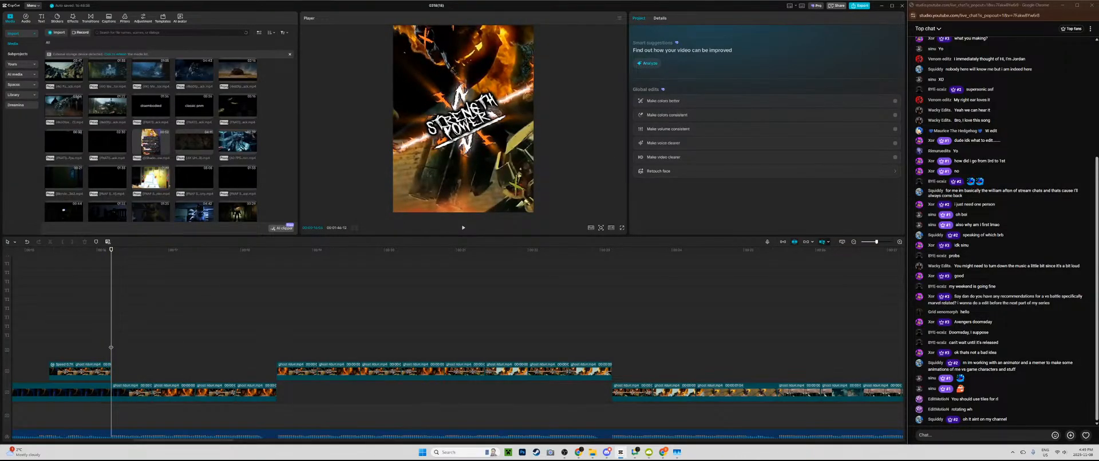
key("ctrl+v")
key("space")
key("space")
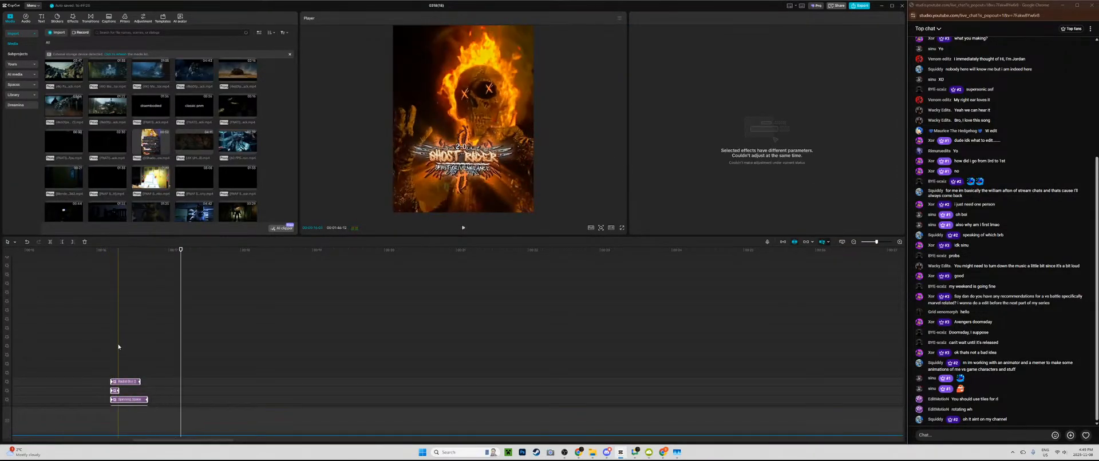
left_click(111, 347)
key("space")
key("space")
scroll(131, 341, "up", 3)
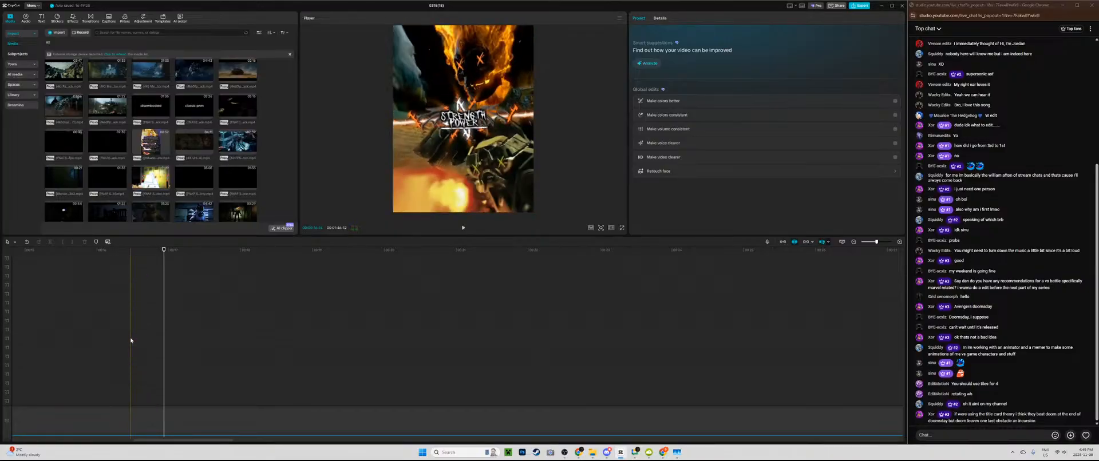
scroll(131, 341, "down", 3)
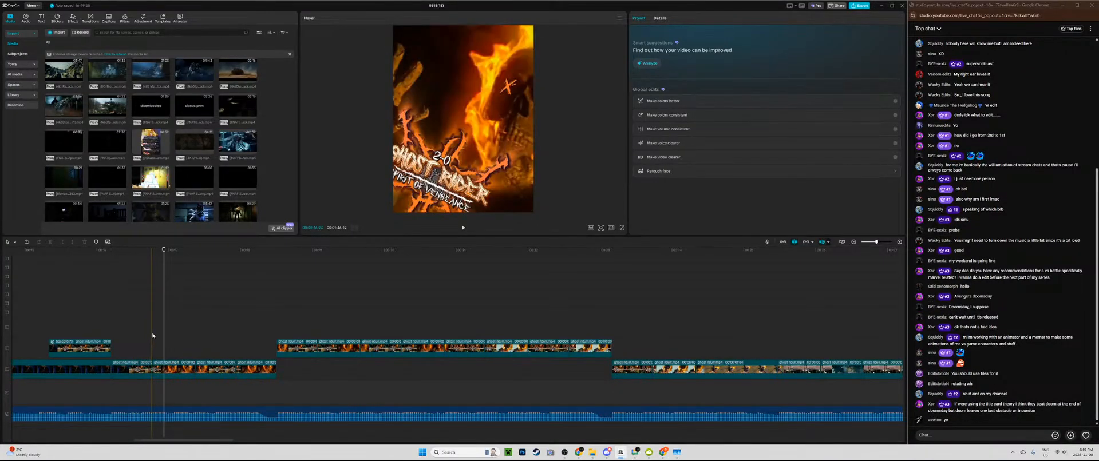
Step: Extend both pasted Wide Angle effects to the end of the first Strength/Power clip
left_click(152, 335)
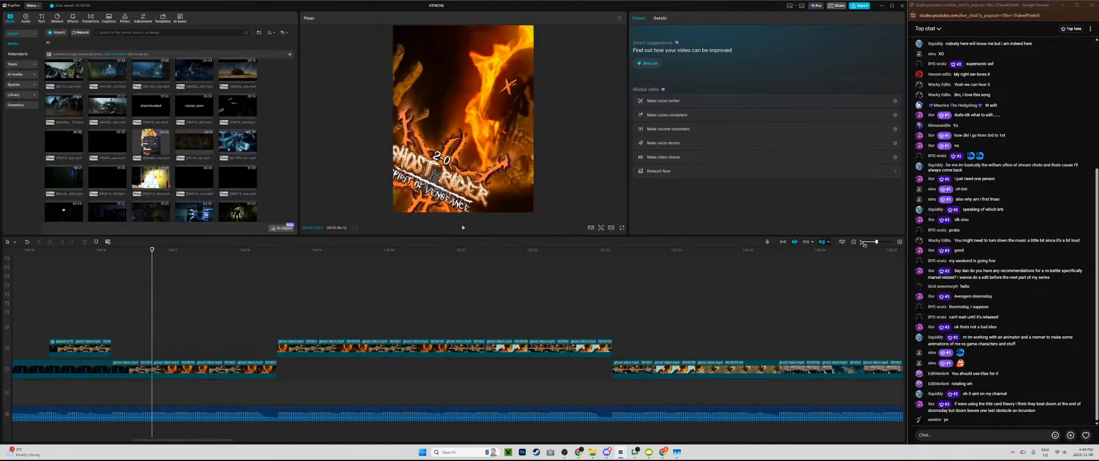
left_click_drag(877, 243, 880, 243)
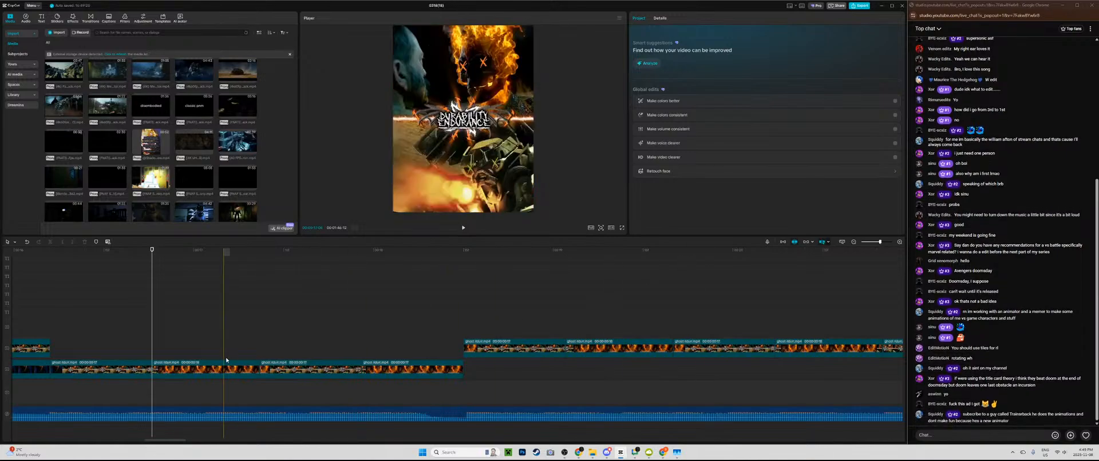
scroll(226, 360, "up", 2)
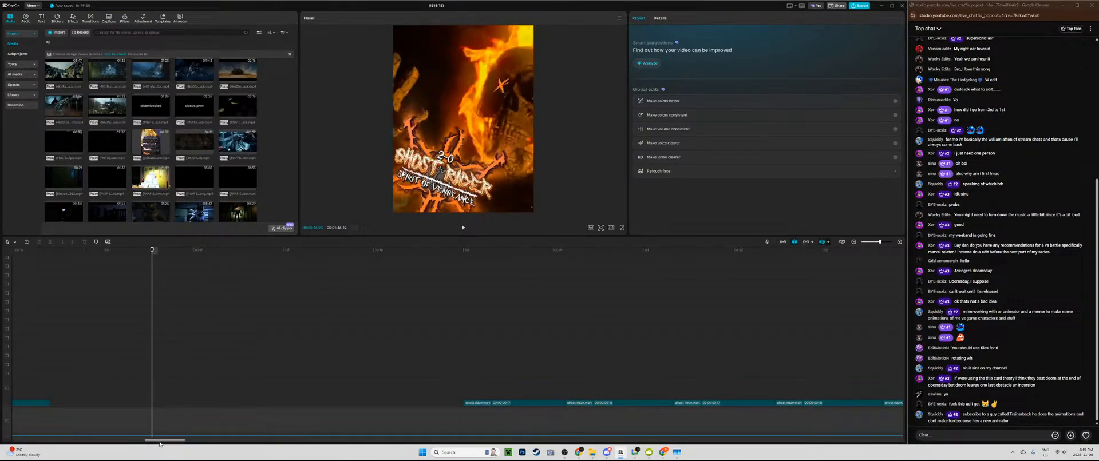
left_click_drag(157, 441, 137, 440)
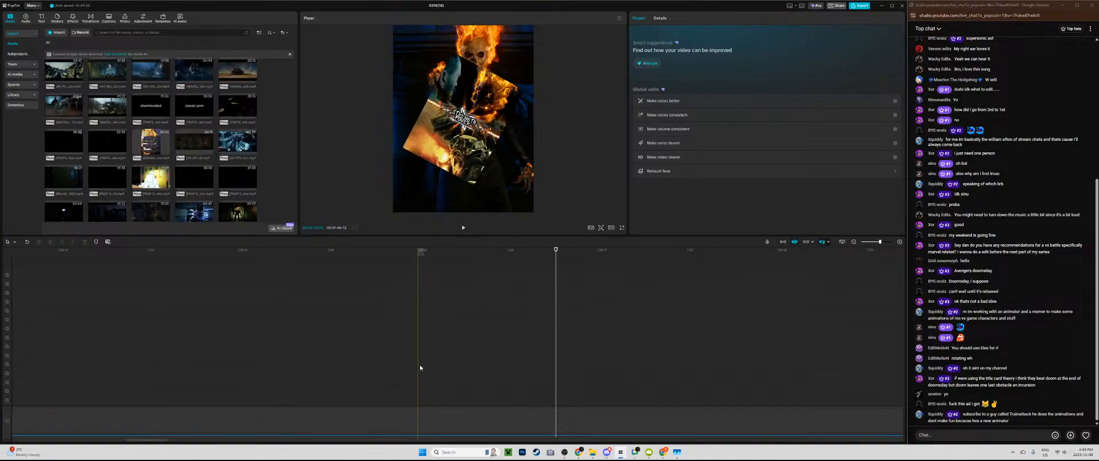
scroll(492, 352, "down", 2)
scroll(552, 334, "up", 5)
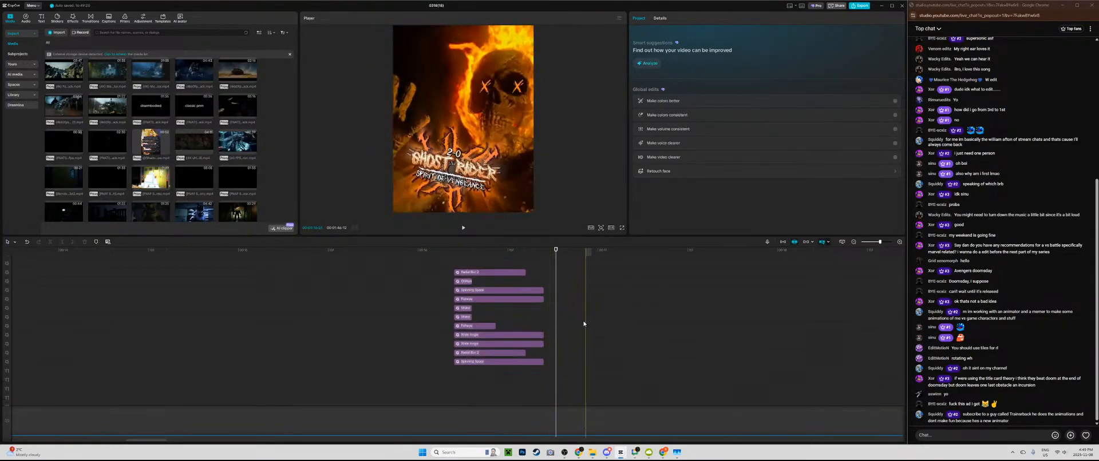
left_click(538, 344)
left_click_drag(543, 332, 555, 335)
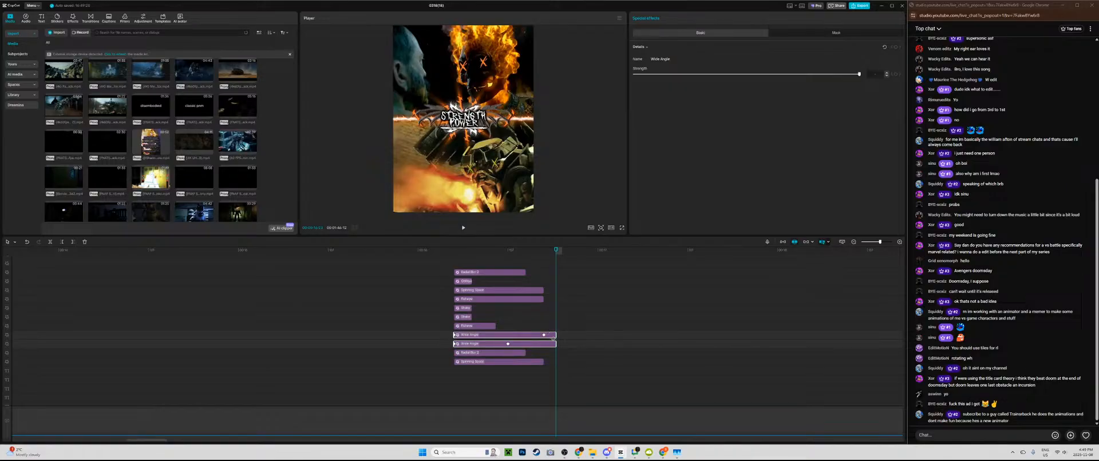
Step: Play back the pasted effects from the clip's start and examine the upper Spinning Space effect's settings
left_click(452, 261)
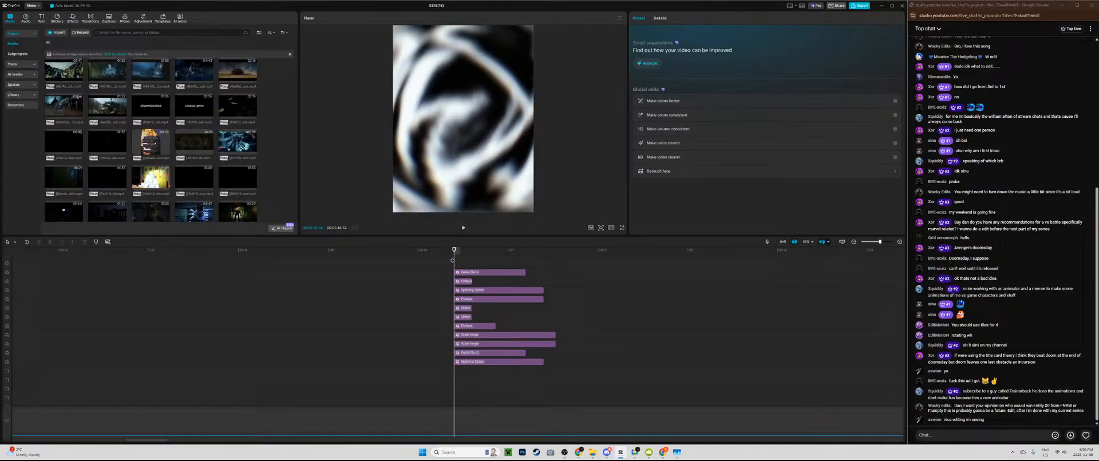
key("space")
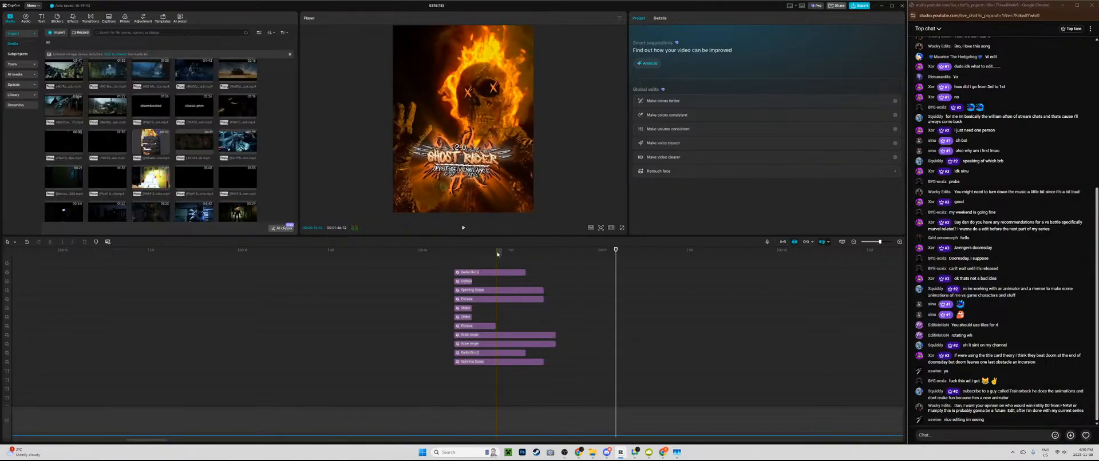
left_click(450, 254)
key("space")
left_click(452, 254)
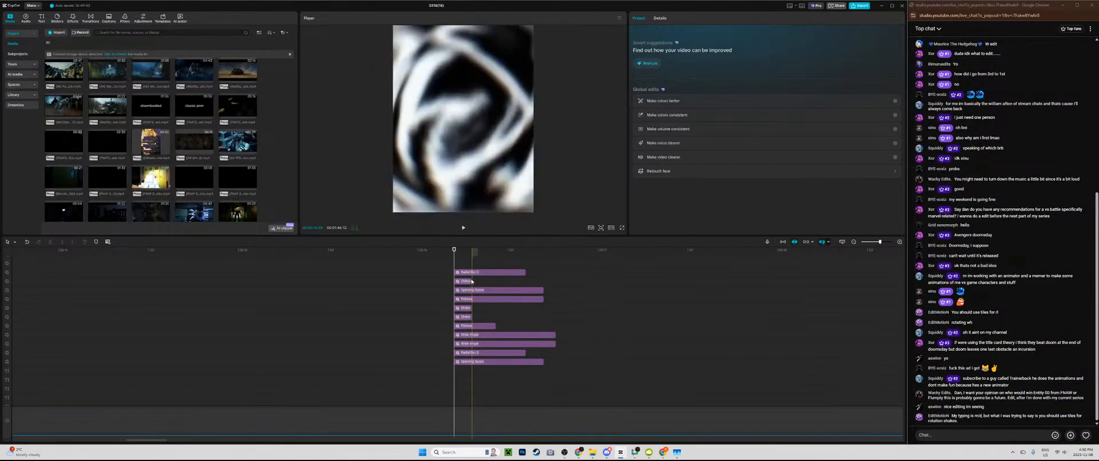
left_click(471, 291)
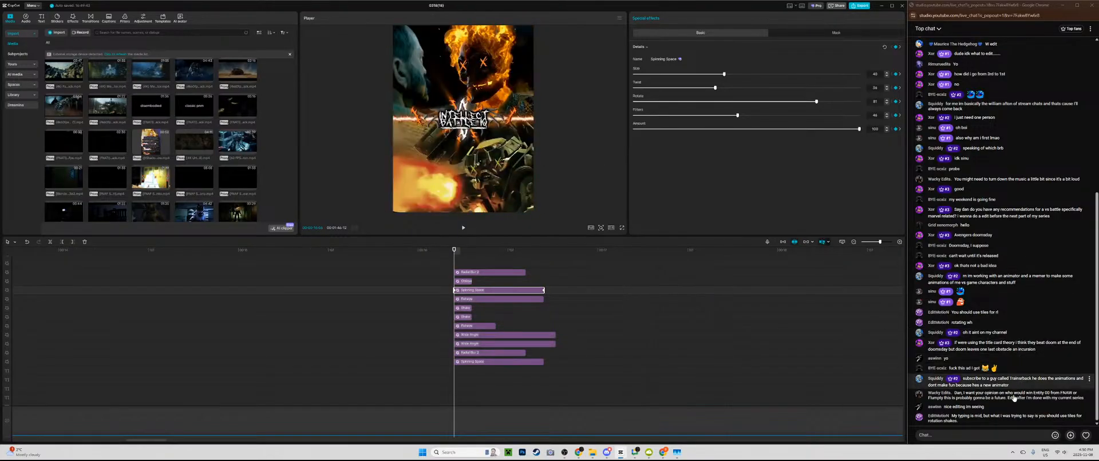
scroll(579, 334, "down", 5)
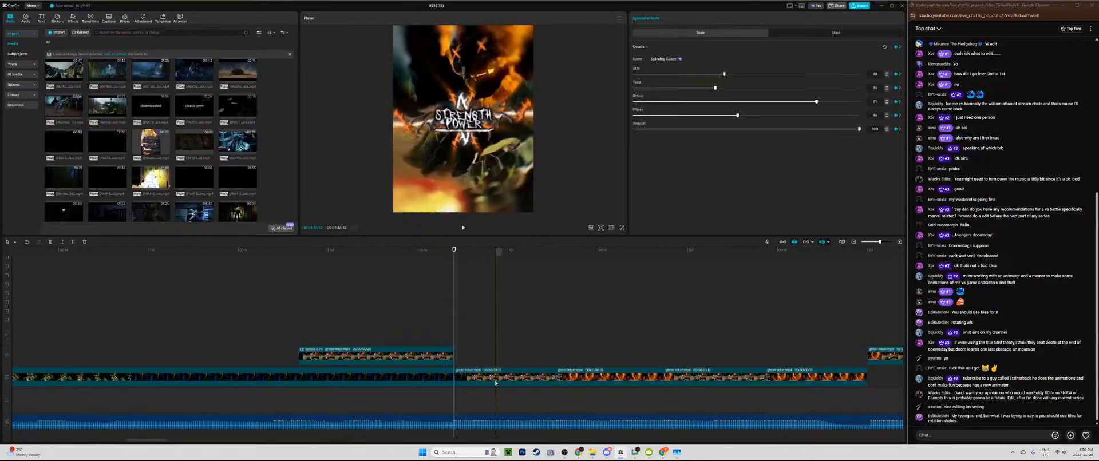
Step: Paste the copied effect stack at the start of the clip following the first Strength/Power clip and play it back
left_click(514, 370)
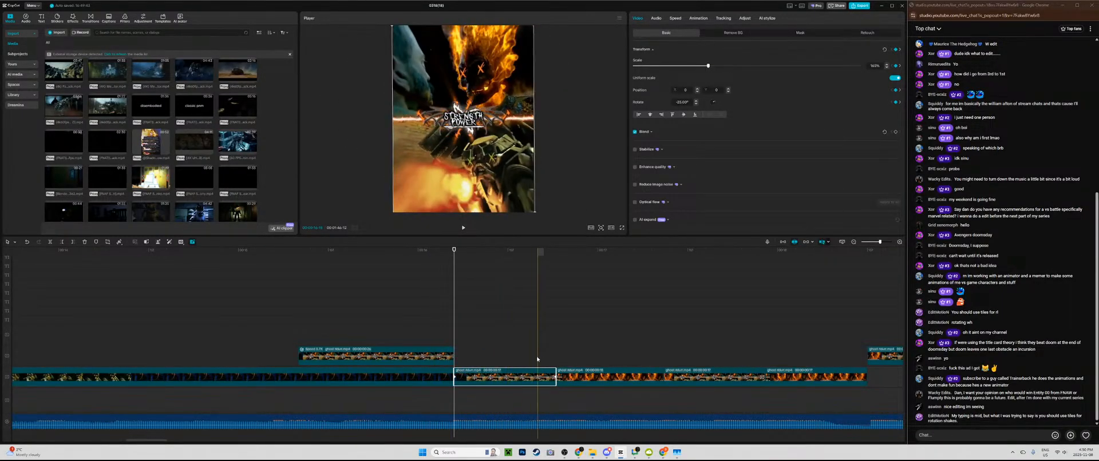
left_click(558, 351)
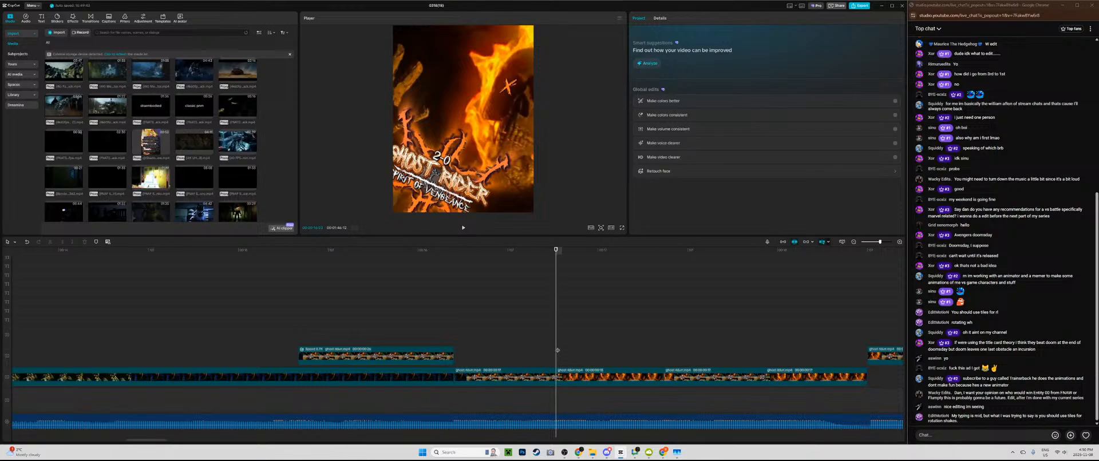
key("ctrl+v")
key("space")
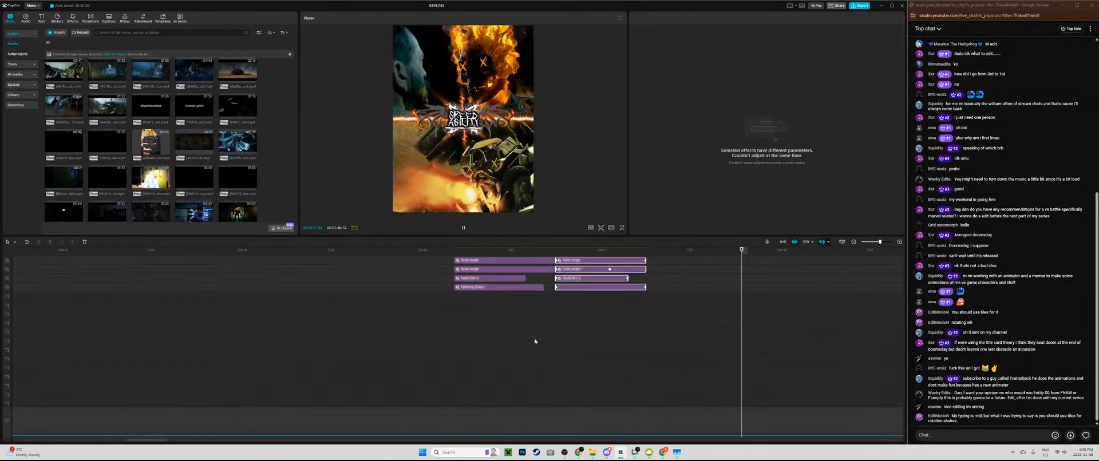
Step: Delete both pasted effect stacks above the Ghost Rider clips and return to the start of the first Strength/Power clip
left_click(663, 343)
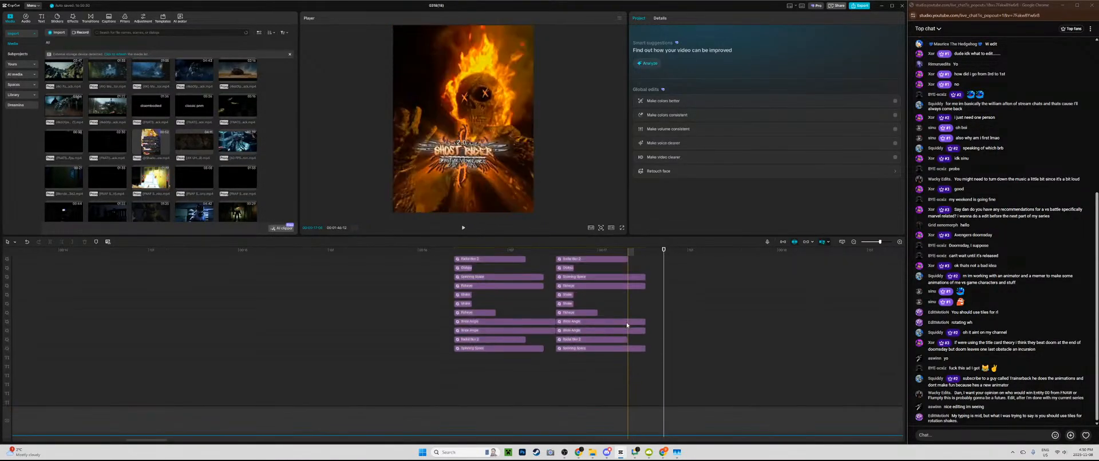
scroll(626, 322, "down", 1)
left_click(644, 315)
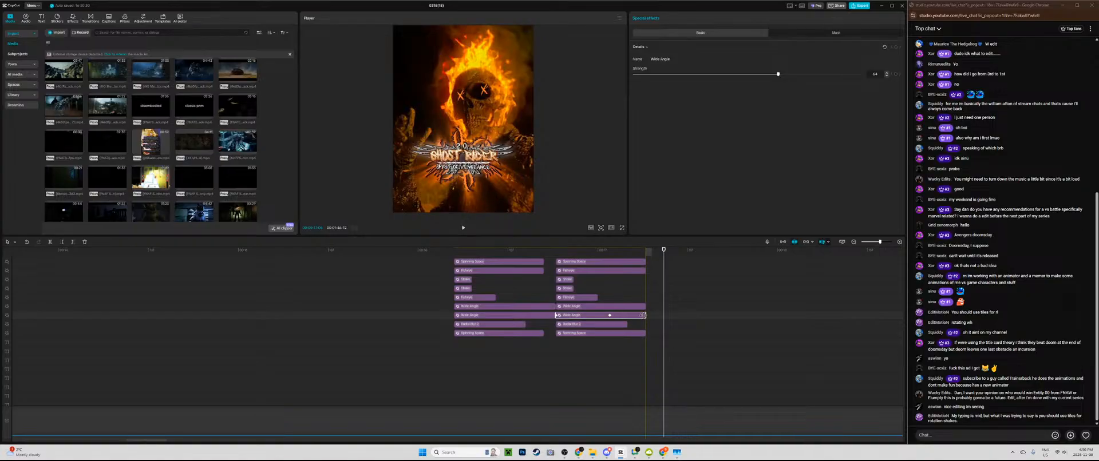
left_click_drag(610, 372, 454, 268)
scroll(473, 287, "up", 5)
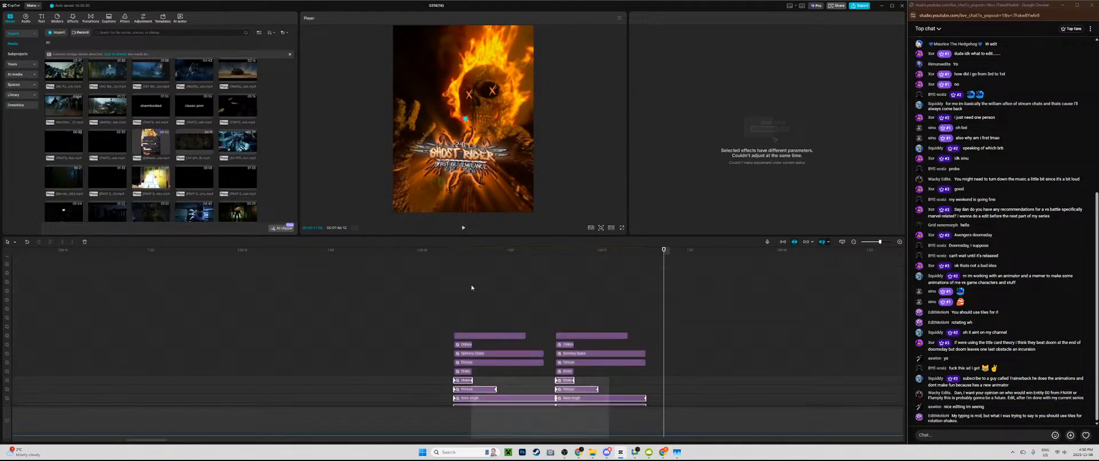
left_click_drag(609, 437, 445, 296)
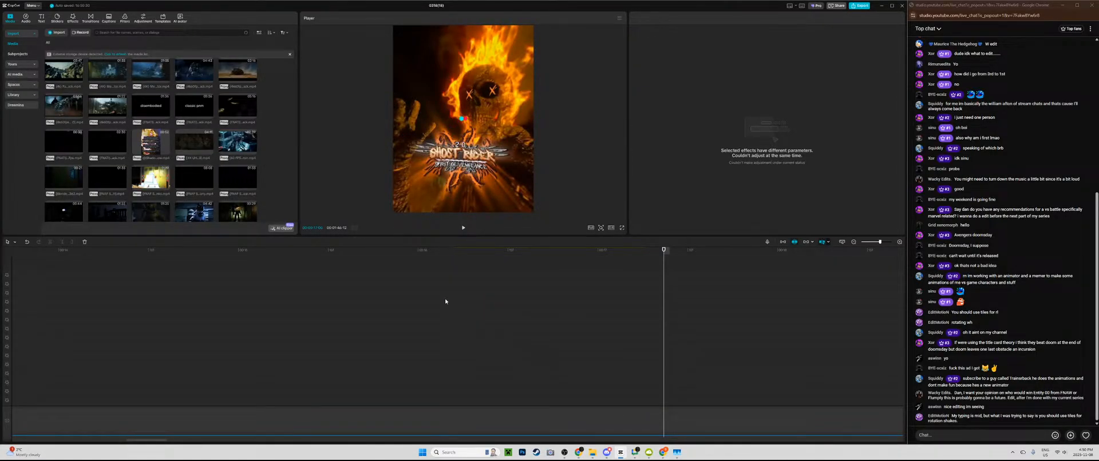
left_click(449, 303)
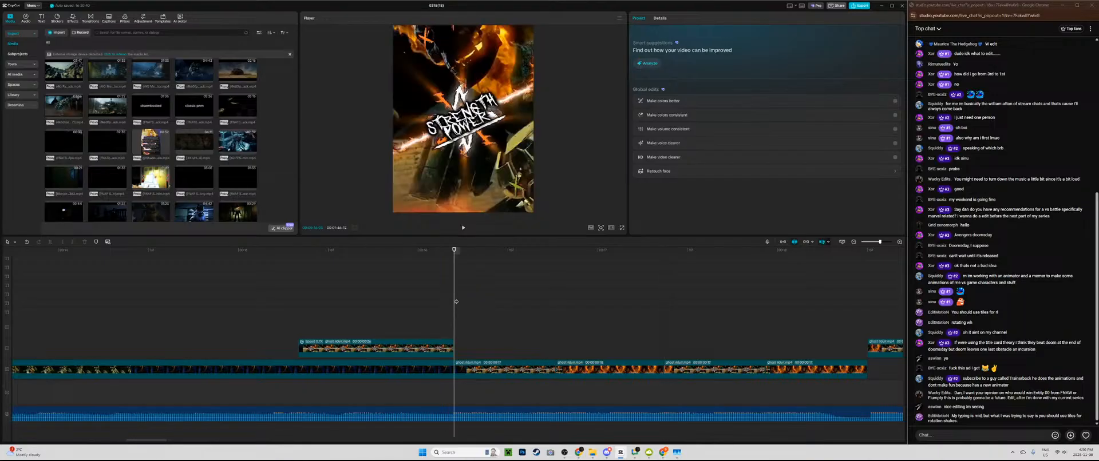
Step: Add the favourite Wide Angle effect at the first Strength/Power clip's start and trim it to the clip's end
left_click(73, 18)
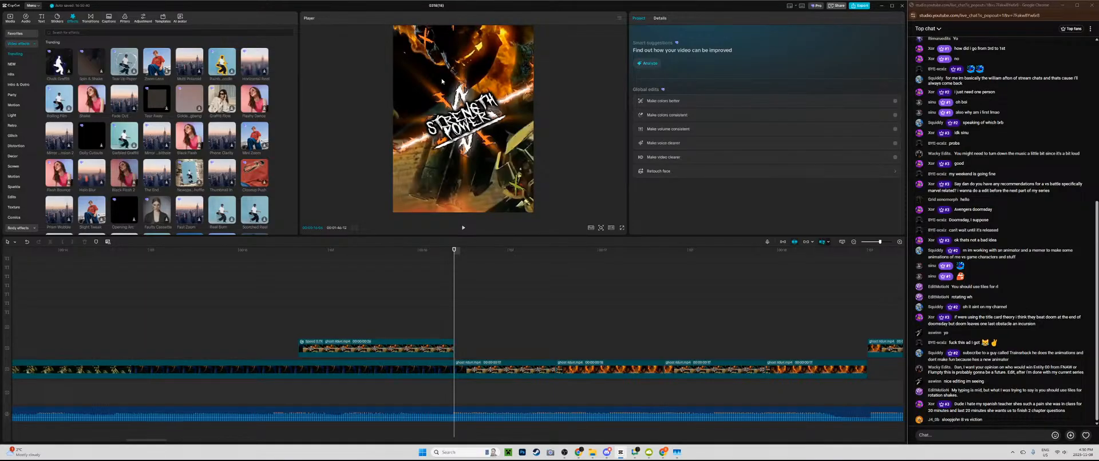
left_click(17, 33)
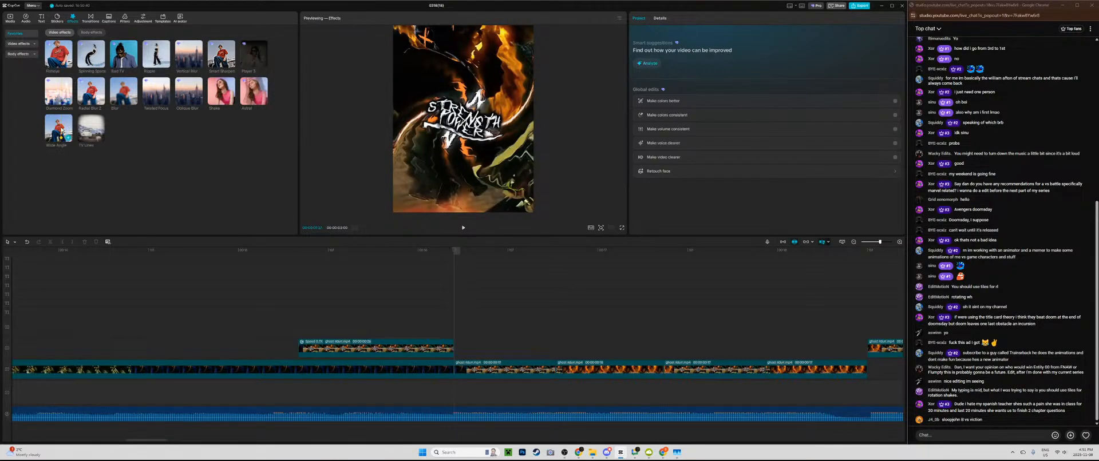
left_click_drag(61, 130, 456, 314)
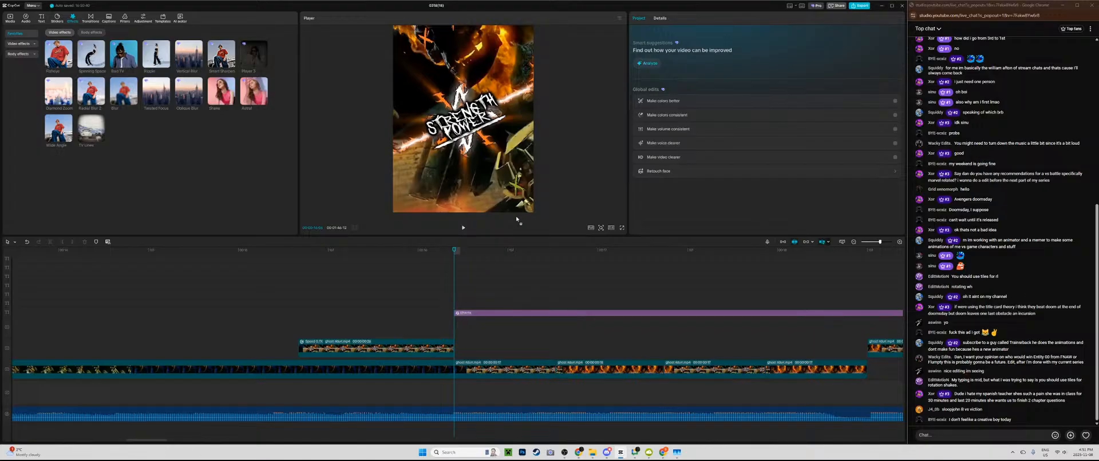
key("Down")
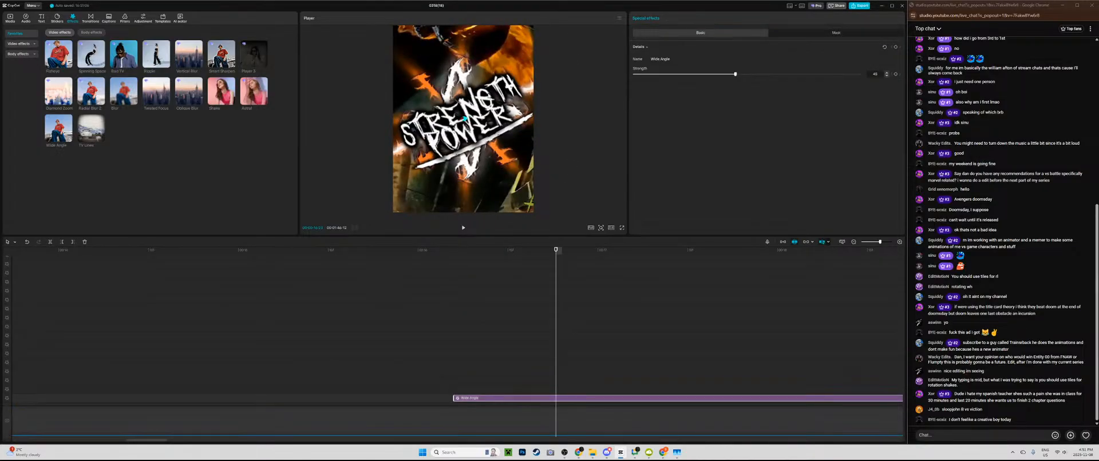
key("w")
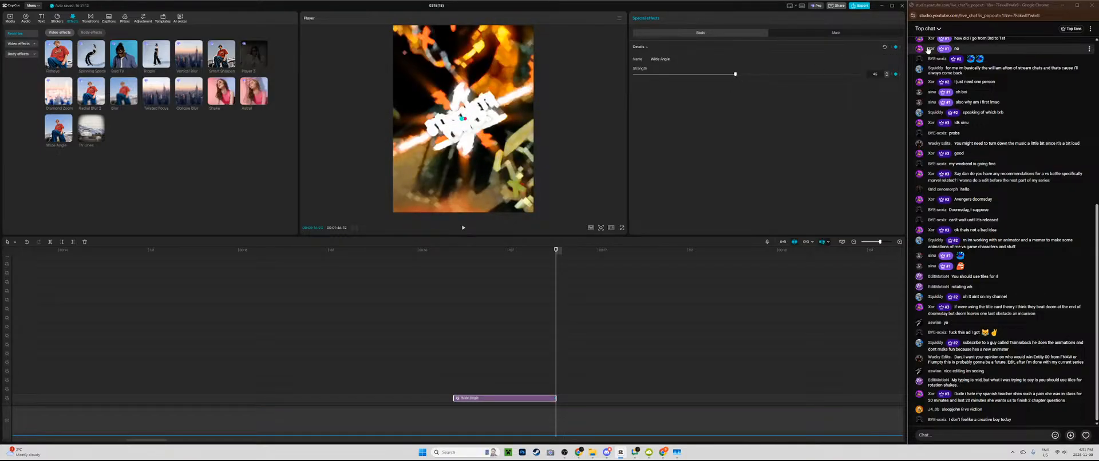
Step: Keyframe the Wide Angle strength from 100 at the clip's start to 0 at its end, playing back the animation
key("Up")
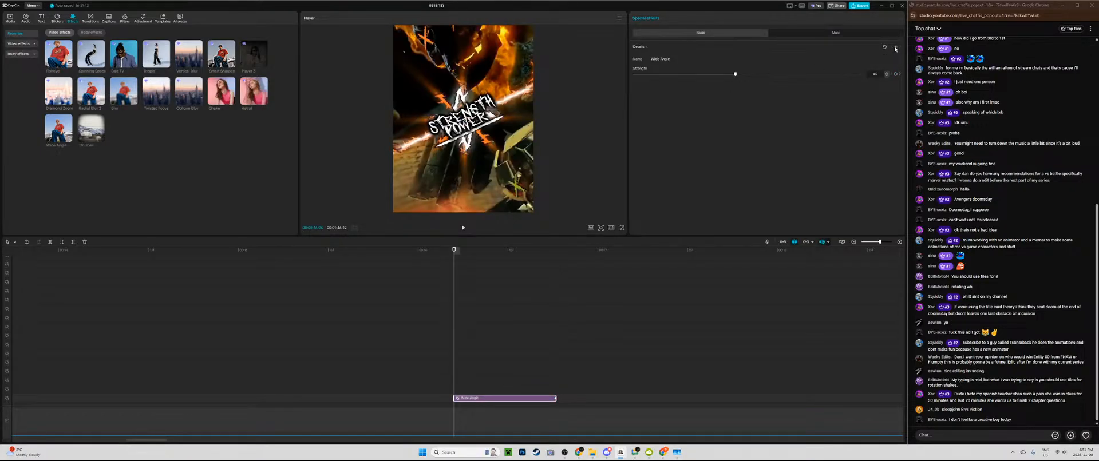
key("Down")
left_click_drag(735, 74, 688, 75)
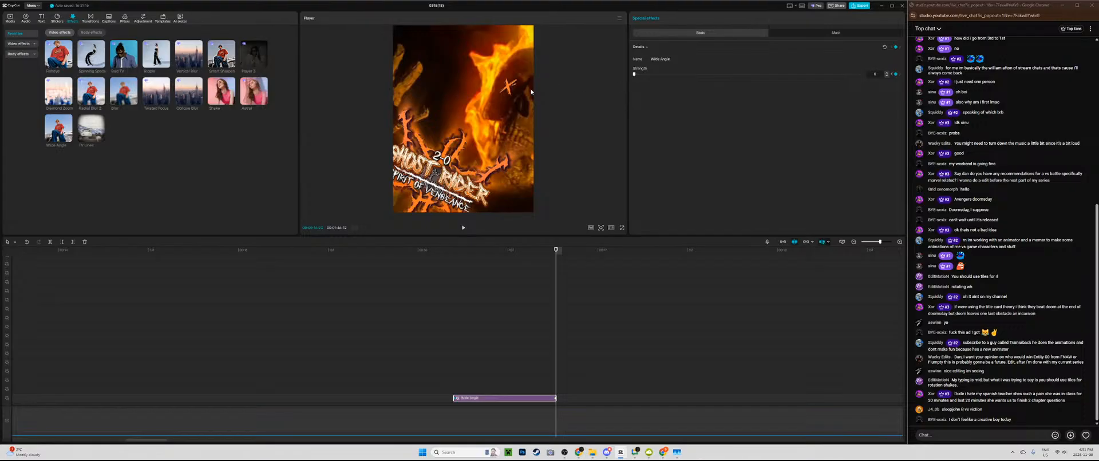
key("Up")
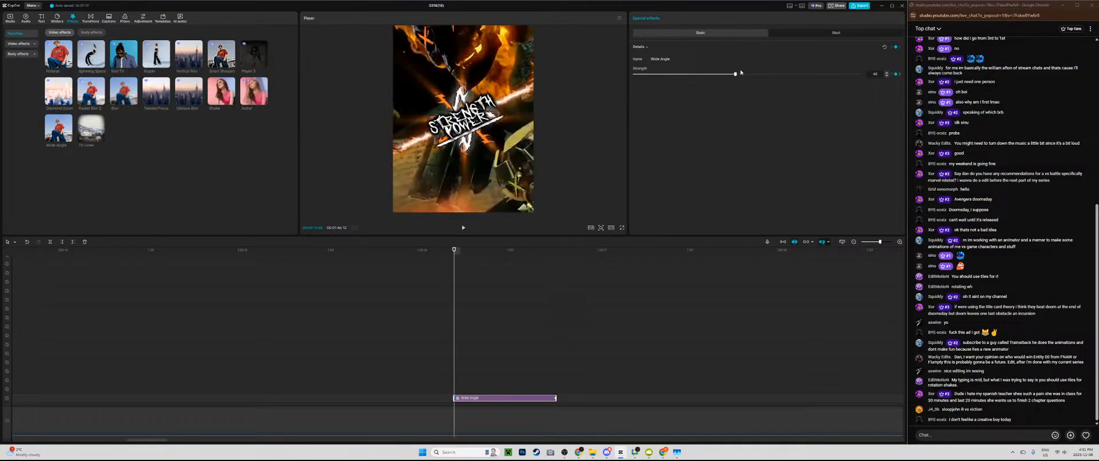
key("space")
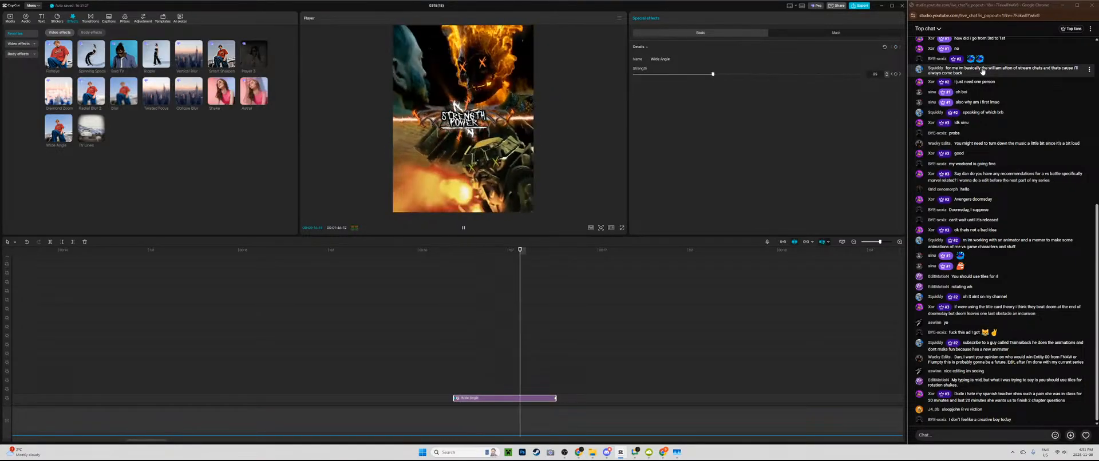
left_click(453, 363)
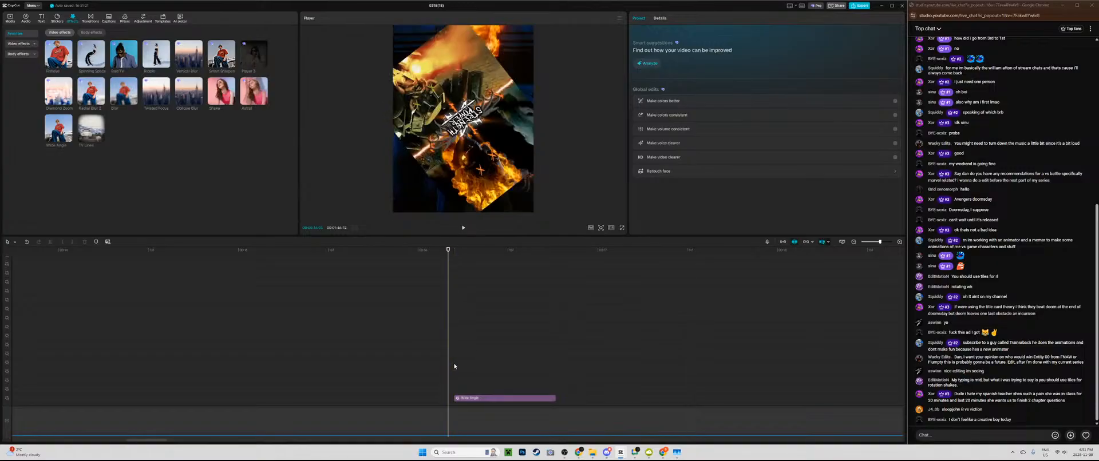
left_click(466, 397)
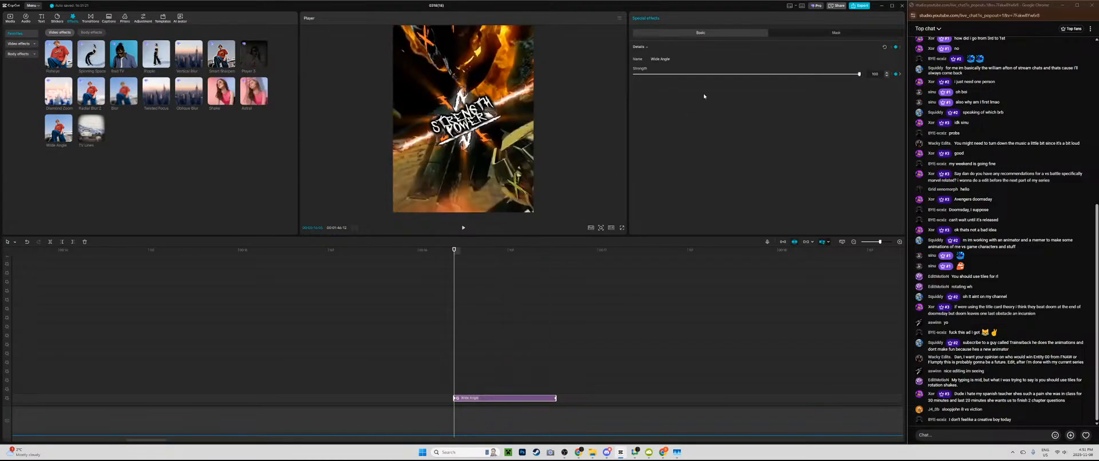
Step: Stack two copies of the keyframed Wide Angle effect over the first Strength/Power clip and play back the result
key("ctrl+v")
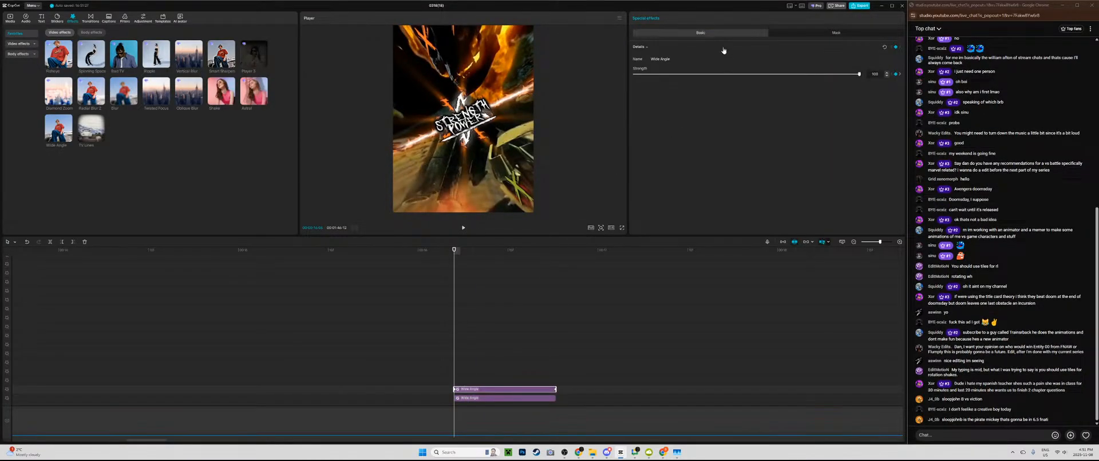
key("space")
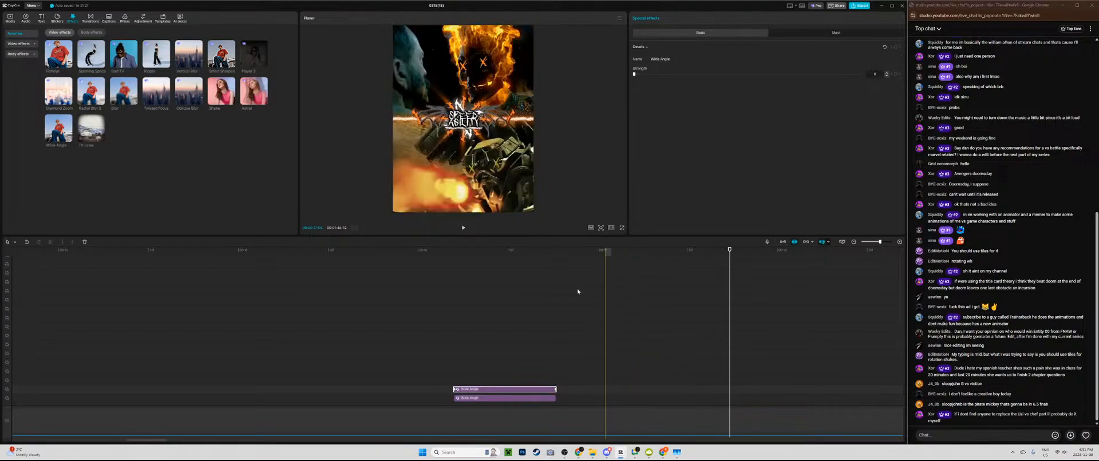
left_click(453, 320)
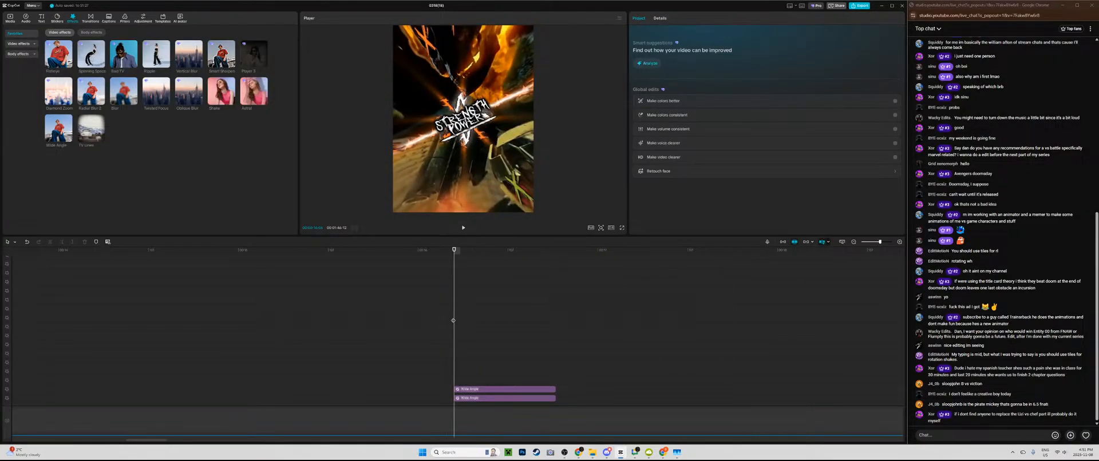
key("ctrl+v")
key("space")
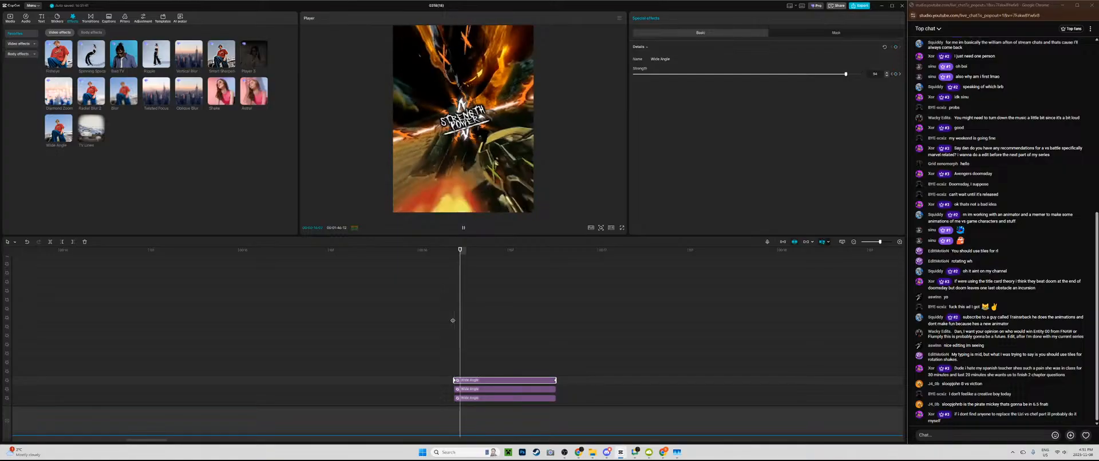
left_click(453, 320)
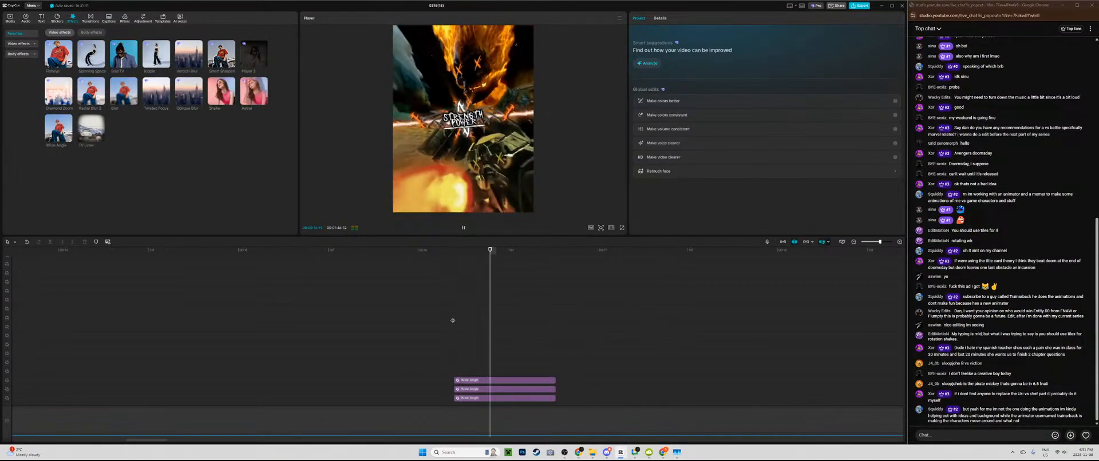
key("space")
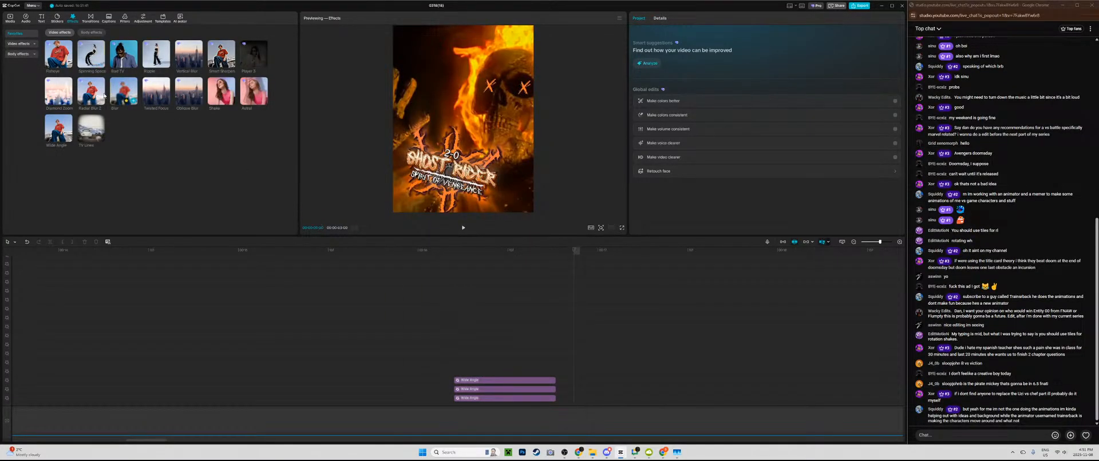
Step: Add the favourite Radial Blur 2 effect above the Wide Angle effects and trim it to the first Strength/Power clip's length
left_click_drag(103, 96, 458, 374)
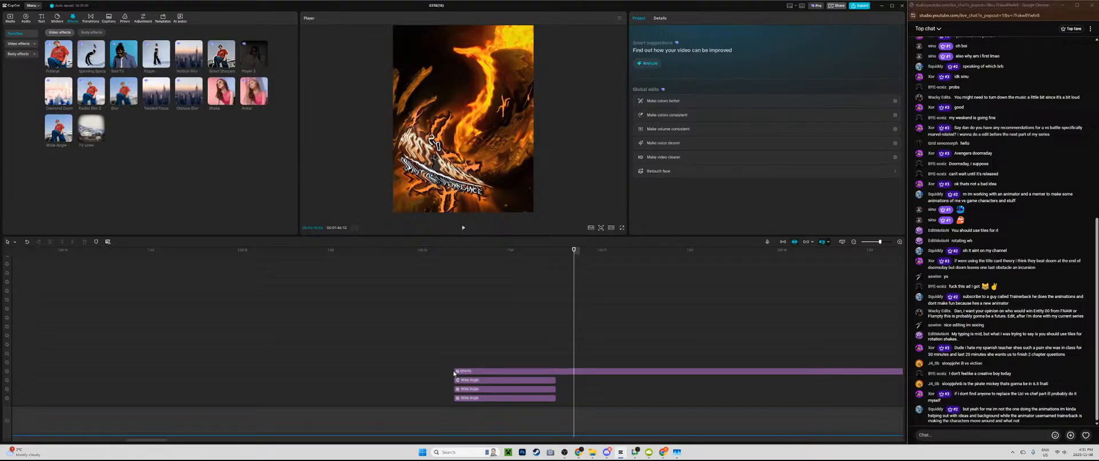
key("Left")
key("Left")
key("Left")
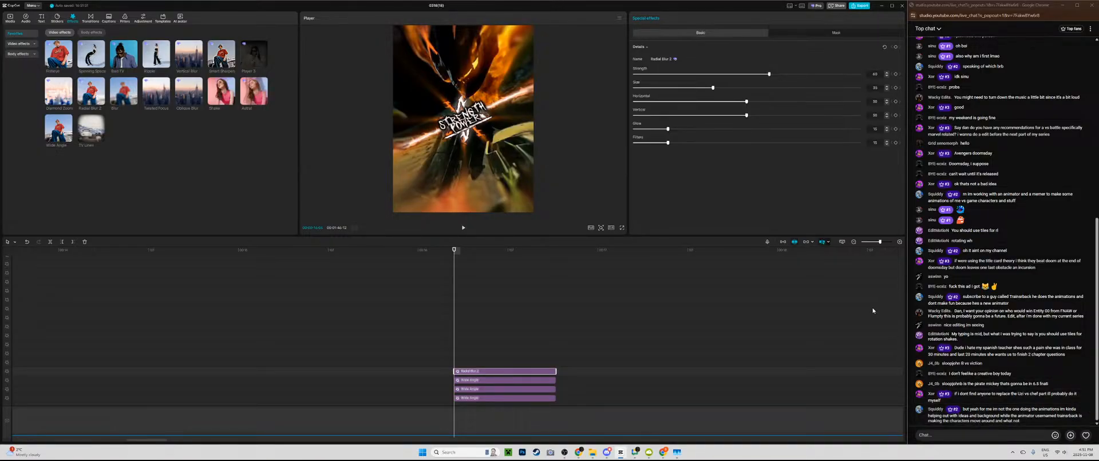
Step: Keyframe Radial Blur 2 at the clip's start with strength 51, size 44 and filters 0
left_click(896, 48)
key("Down")
key("Up")
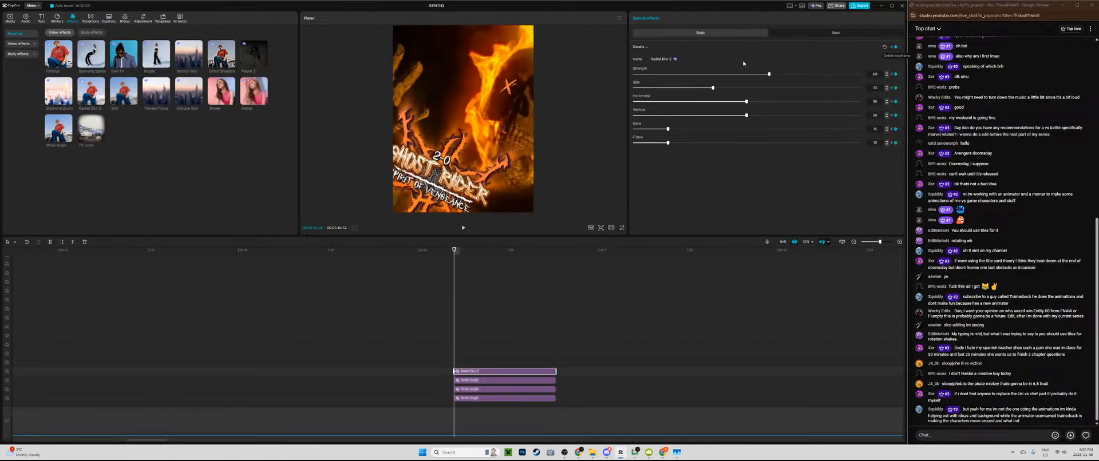
mouse_move(722, 89)
left_mouse_down()
mouse_move(784, 88)
mouse_move(733, 87)
left_mouse_up()
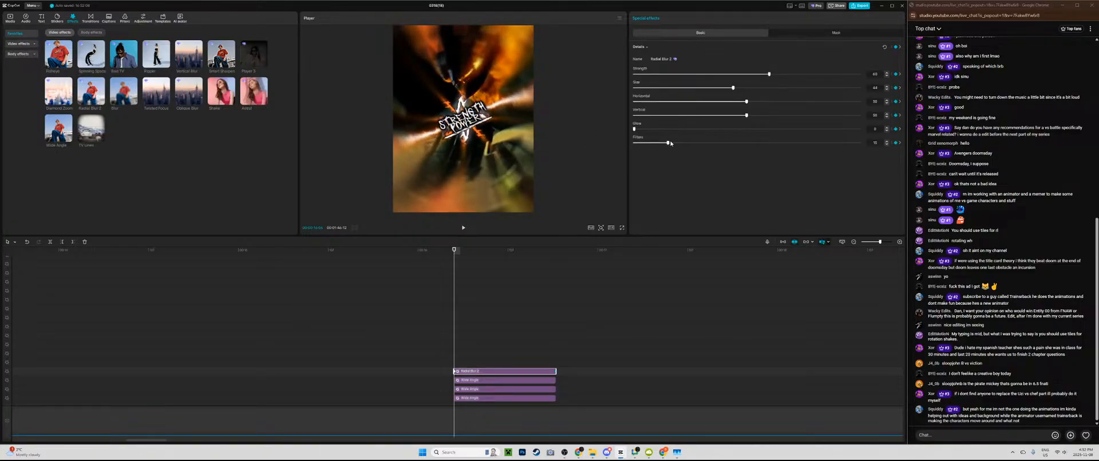
left_click_drag(635, 143, 1067, 138)
left_click_drag(690, 164, 634, 163)
mouse_move(730, 76)
left_mouse_down()
mouse_move(695, 75)
mouse_move(748, 81)
left_mouse_up()
Step: Set the Radial Blur 2 strength, size and filters to 0 at the clip's end and play back the effect
key("space")
key("space")
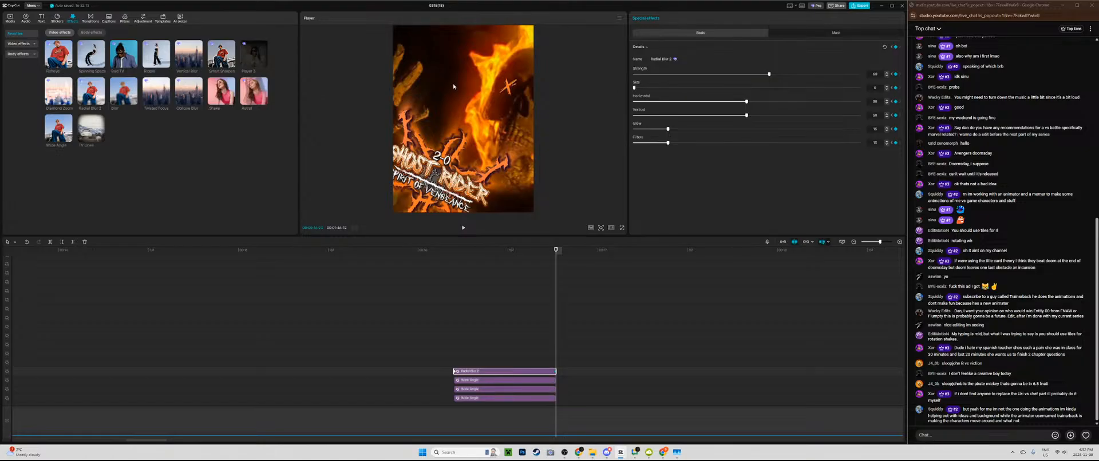
left_click_drag(668, 129, 643, 129)
key("space")
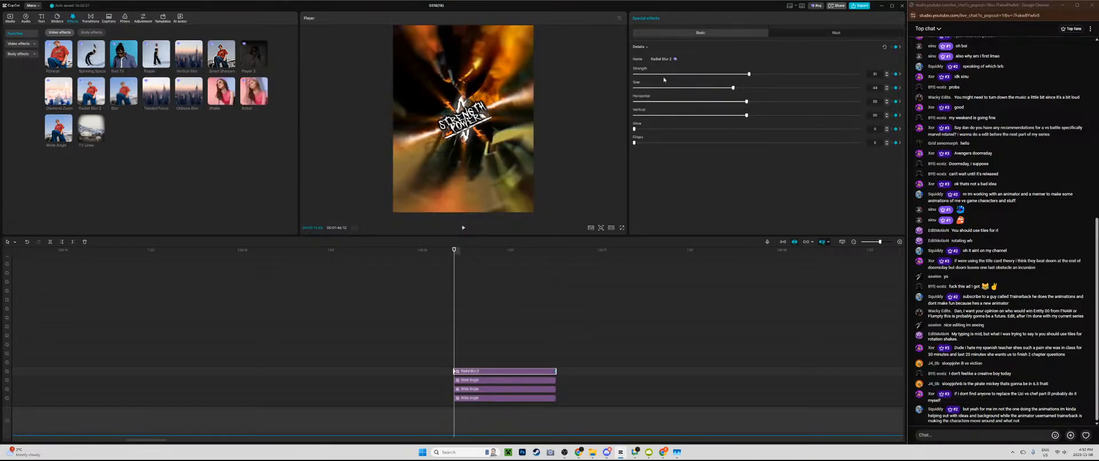
left_click(455, 345)
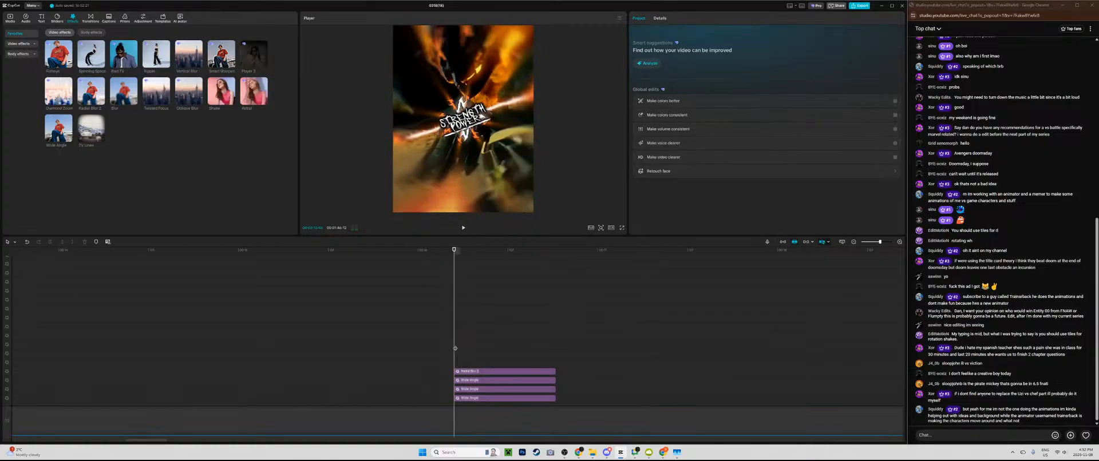
left_click(496, 372)
key("space")
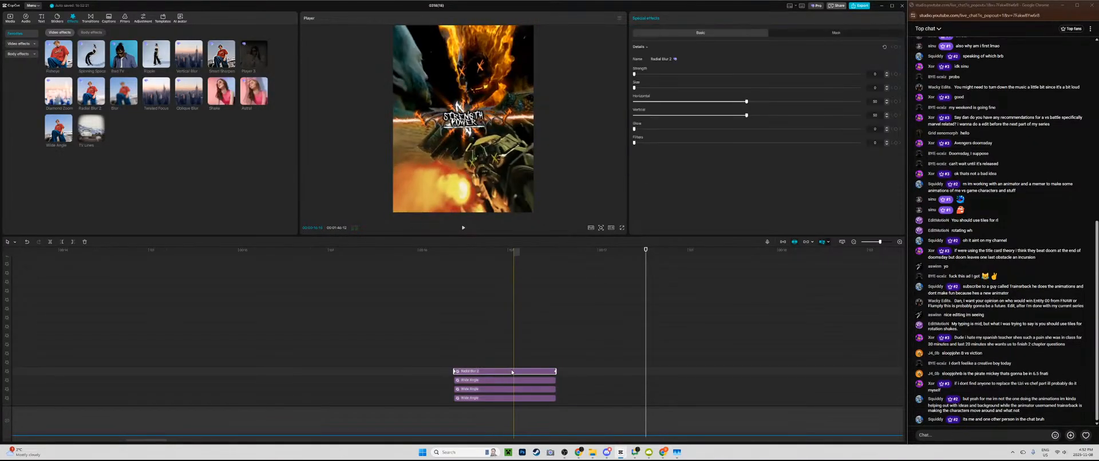
Step: Ease the Radial Blur 2 size keyframes with the Cubic Out preset curve and close the keyframe graph
left_click(555, 372)
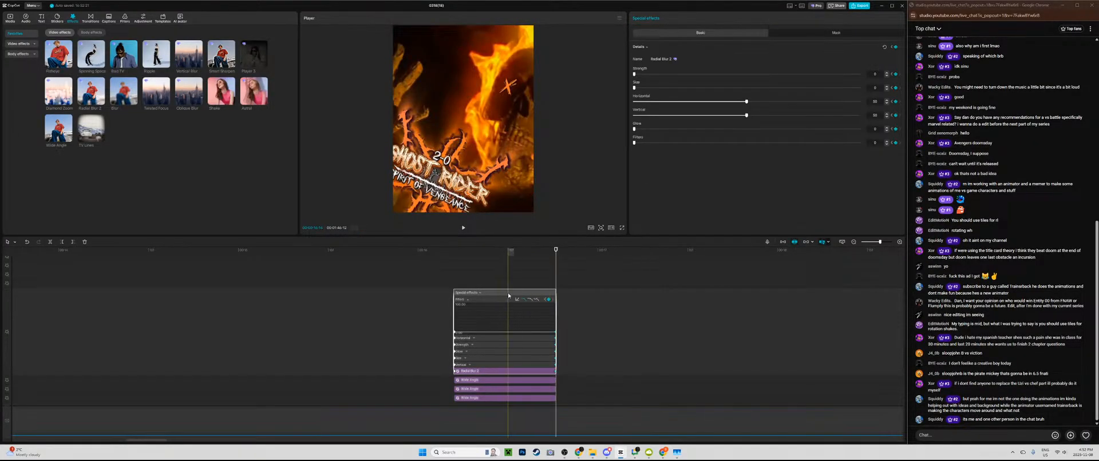
left_click(518, 299)
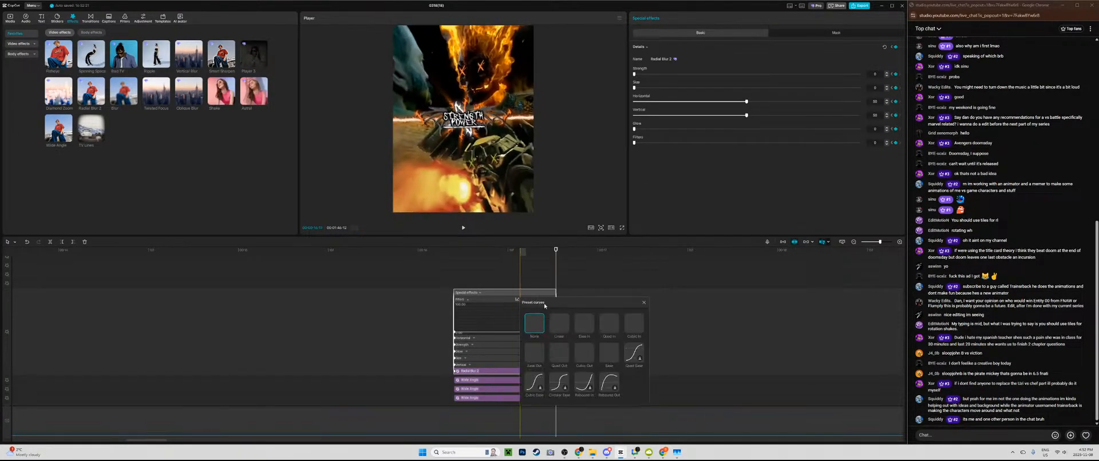
left_click(636, 324)
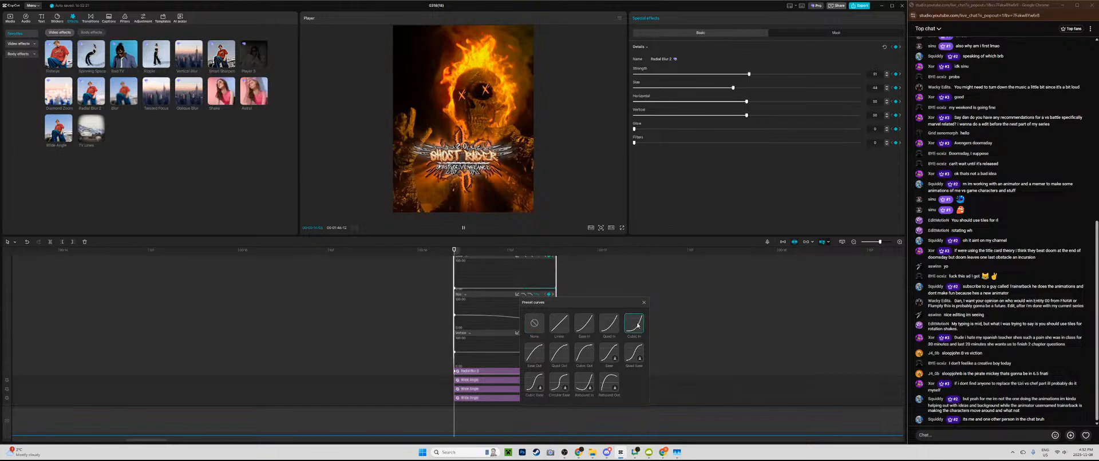
left_click(579, 357)
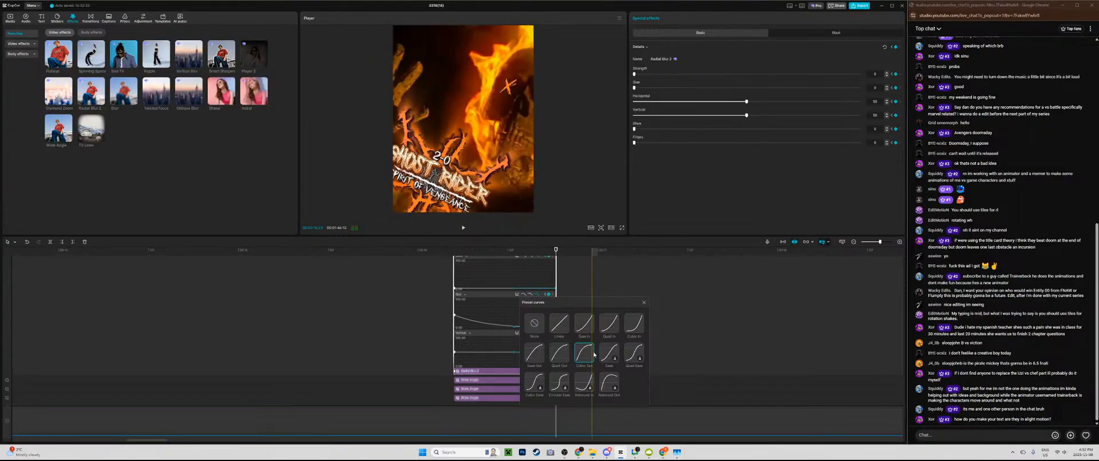
left_click(643, 304)
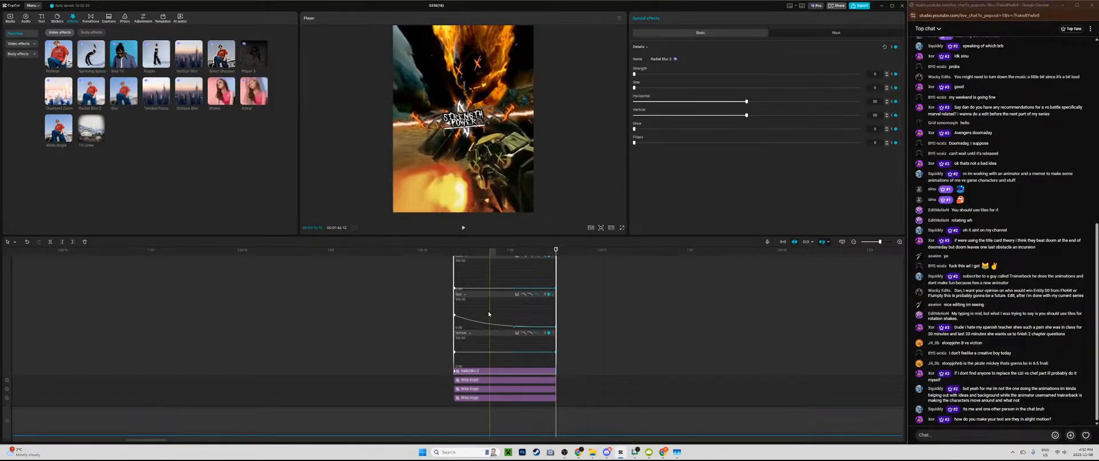
key("super")
key("super")
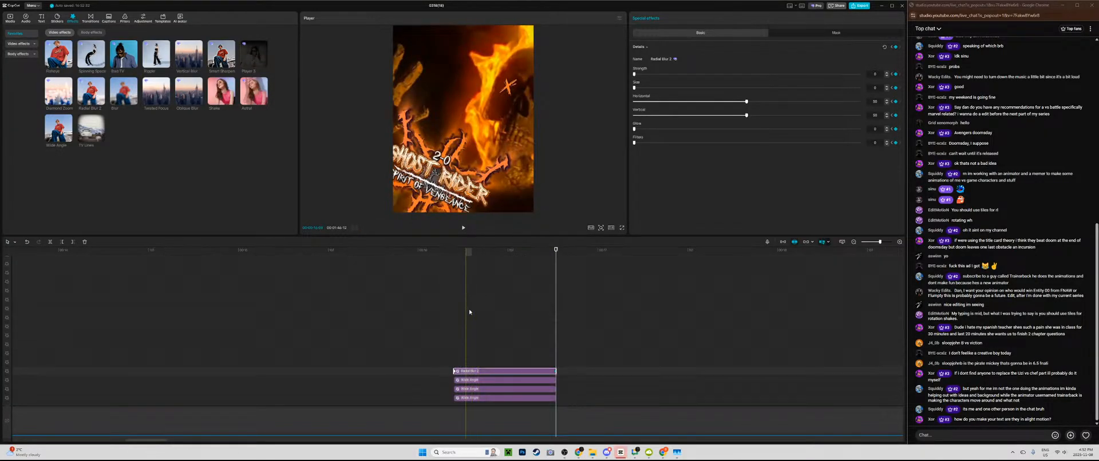
Step: Play back the eased Radial Blur 2 over the first Strength/Power clip
left_click(457, 307)
key("space")
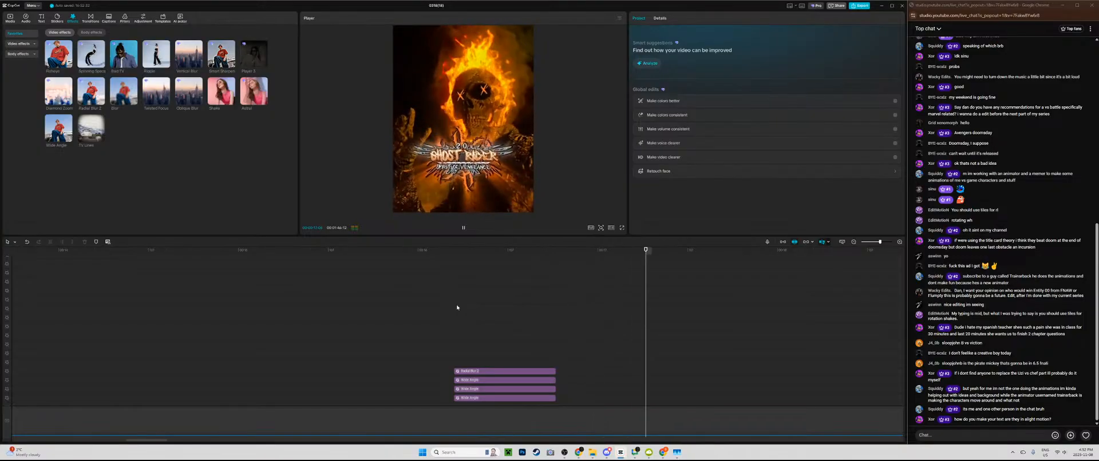
key("space")
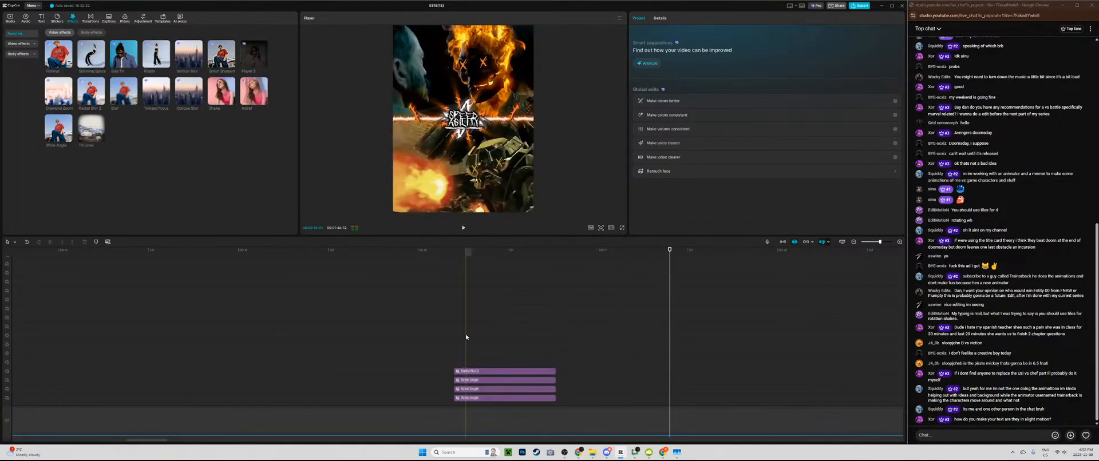
left_click(459, 335)
key("space")
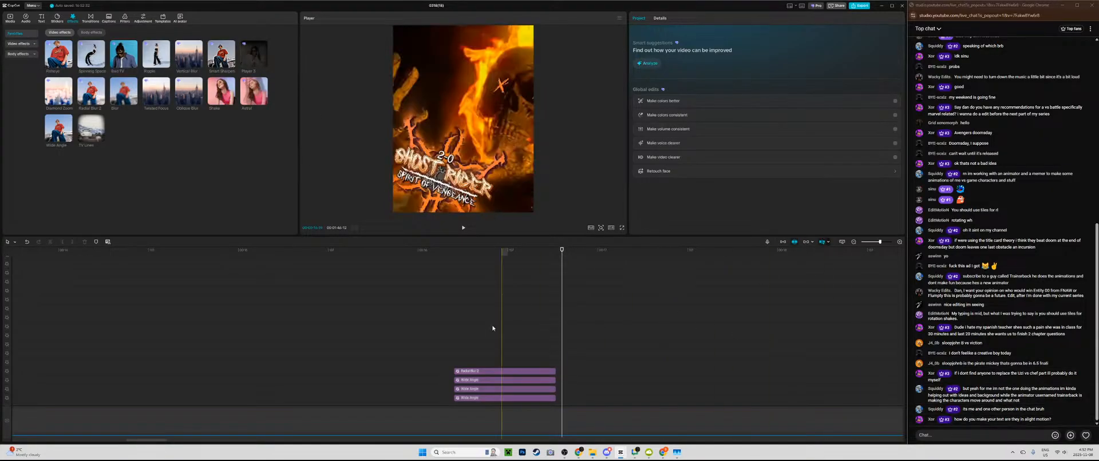
Step: Examine how the text and effect layers are stacked in the older edit further along the timeline
scroll(507, 336, "down", 5)
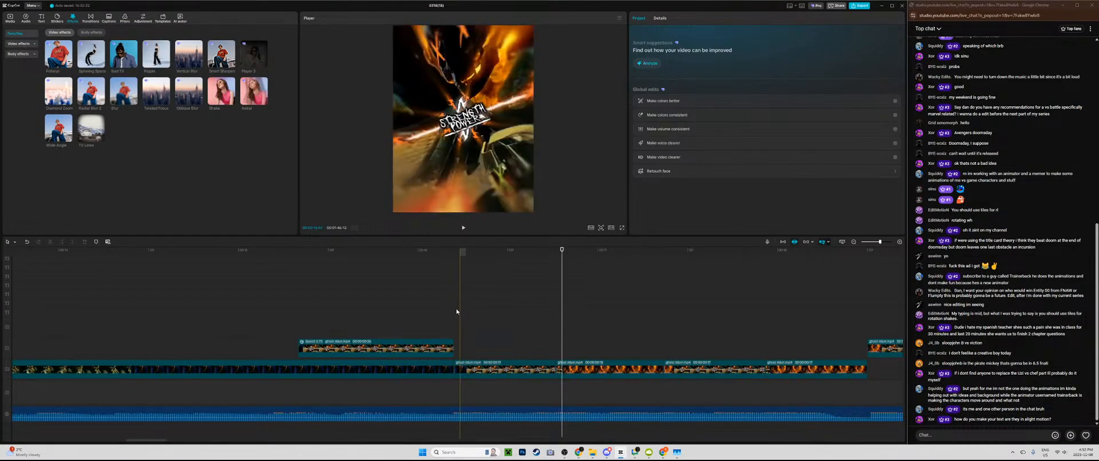
left_click_drag(880, 242, 866, 242)
scroll(748, 307, "up", 5)
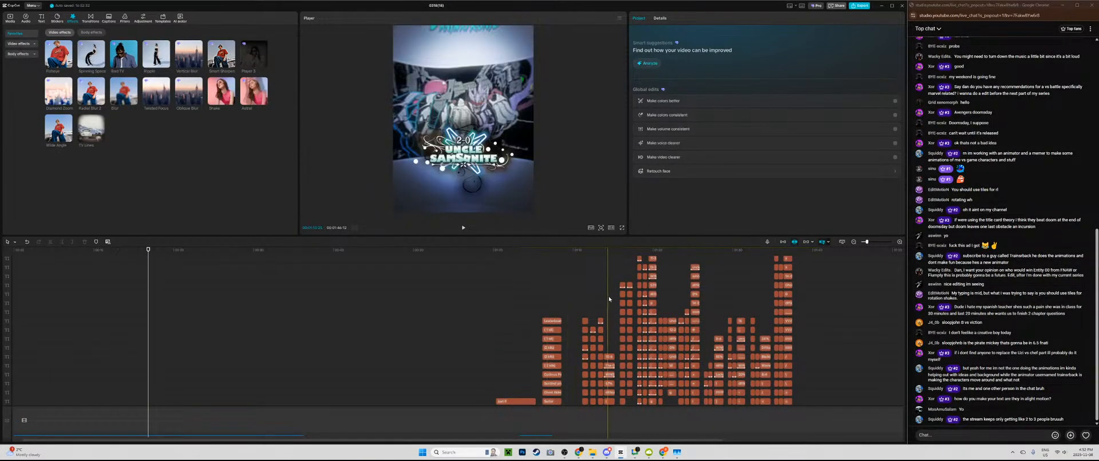
scroll(755, 309, "down", 5)
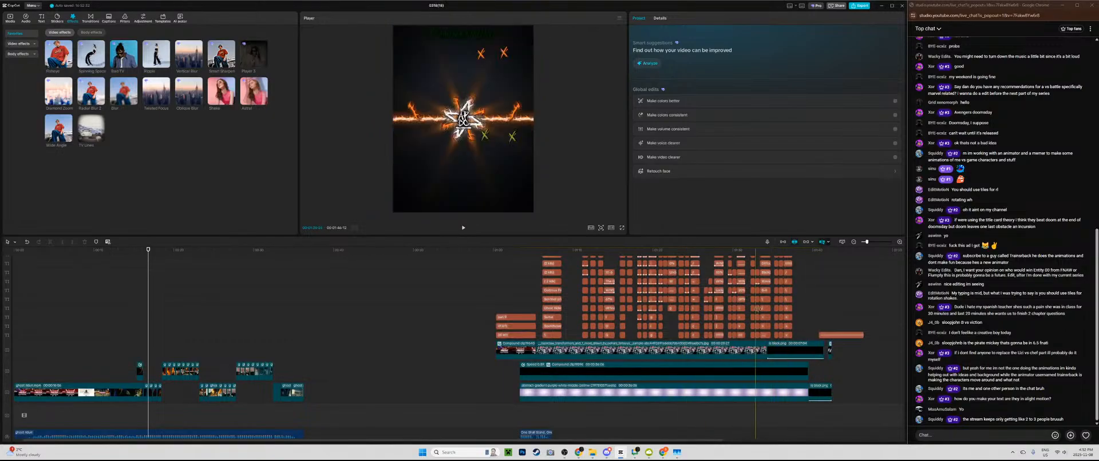
scroll(756, 309, "up", 5)
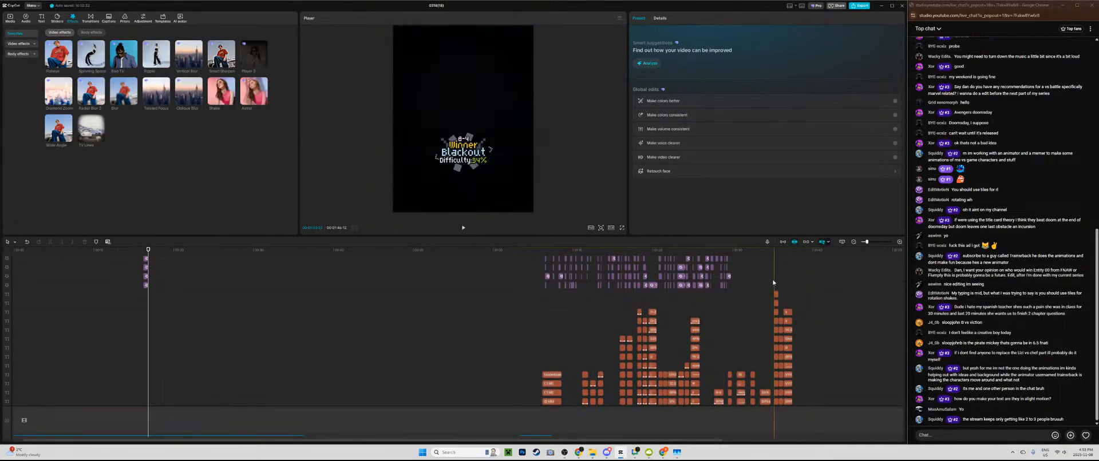
left_click(773, 282)
left_click_drag(866, 243, 873, 243)
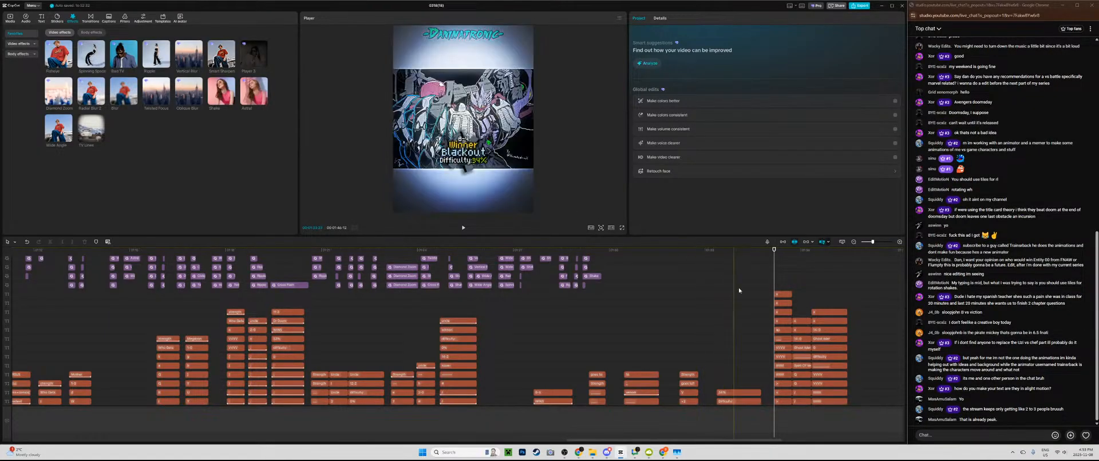
scroll(745, 298, "down", 3)
left_click_drag(714, 289, 385, 289)
key("Left")
key("Left")
key("Left")
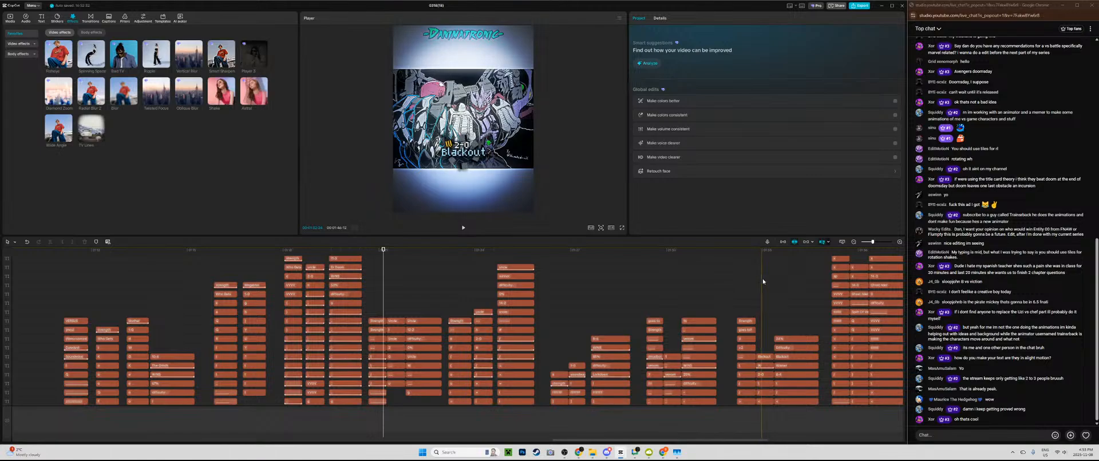
left_click_drag(873, 243, 870, 243)
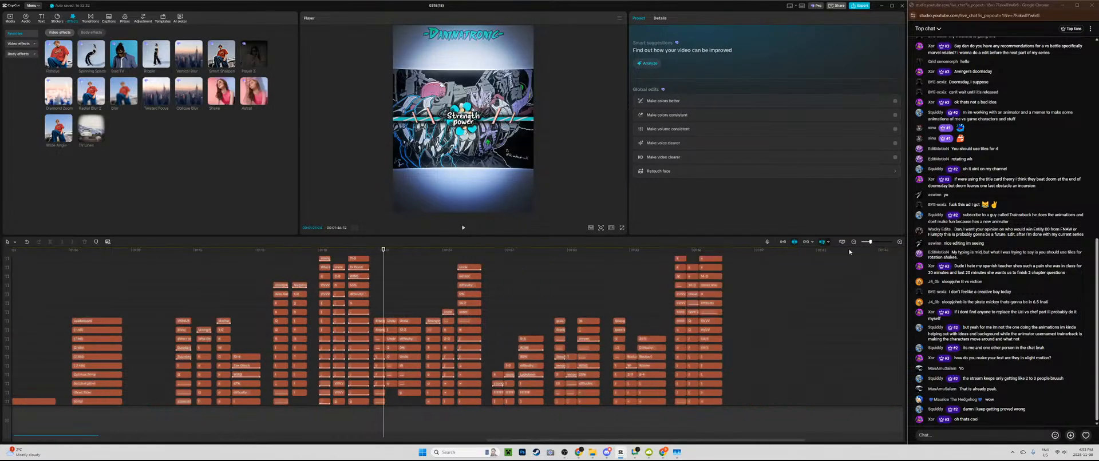
scroll(503, 322, "down", 3)
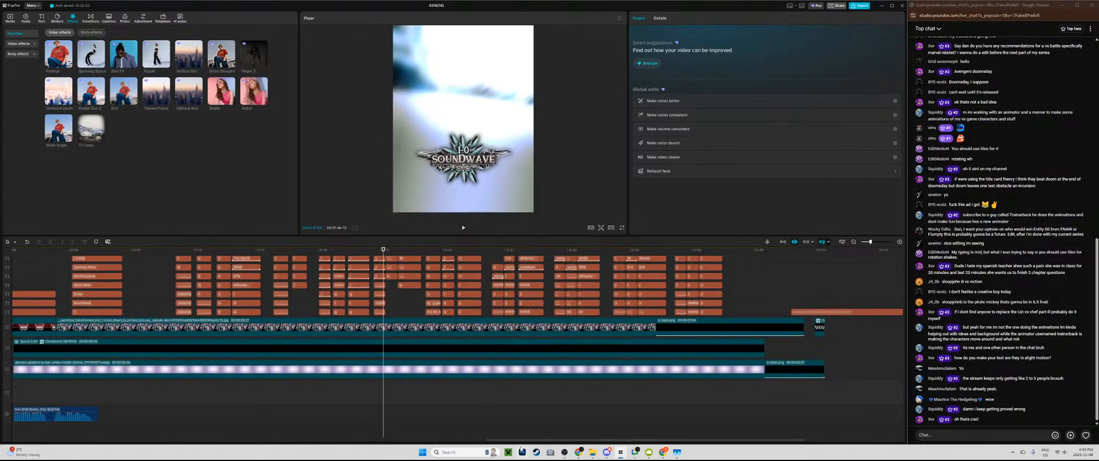
Step: Add the favourite Shake effect above Radial Blur 2 and trim it to the first Strength/Power clip's length
left_click_drag(515, 438, 318, 430)
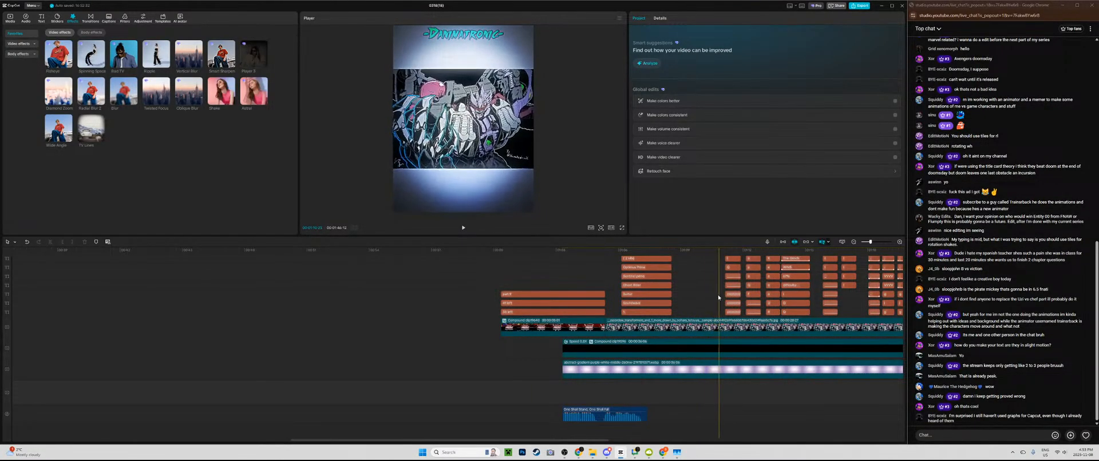
left_click_drag(594, 438, 272, 430)
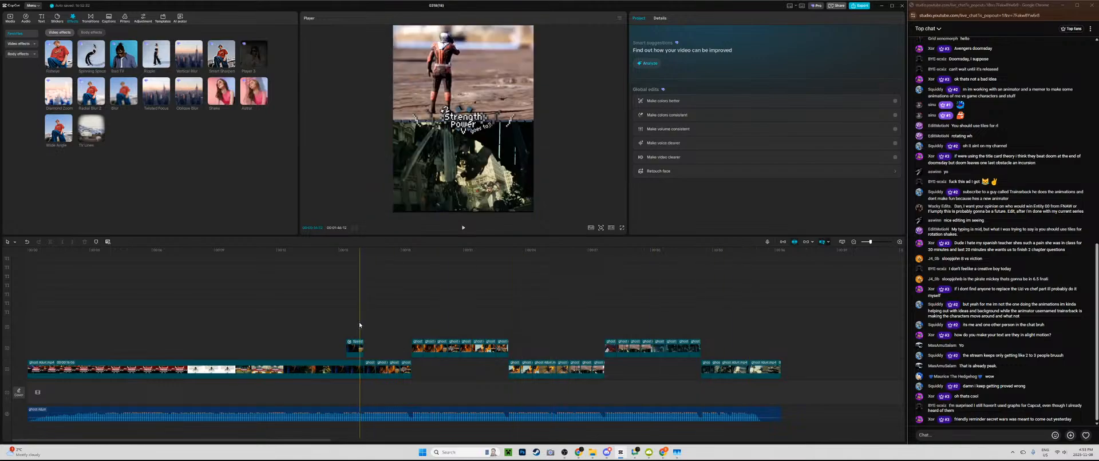
left_click(364, 265)
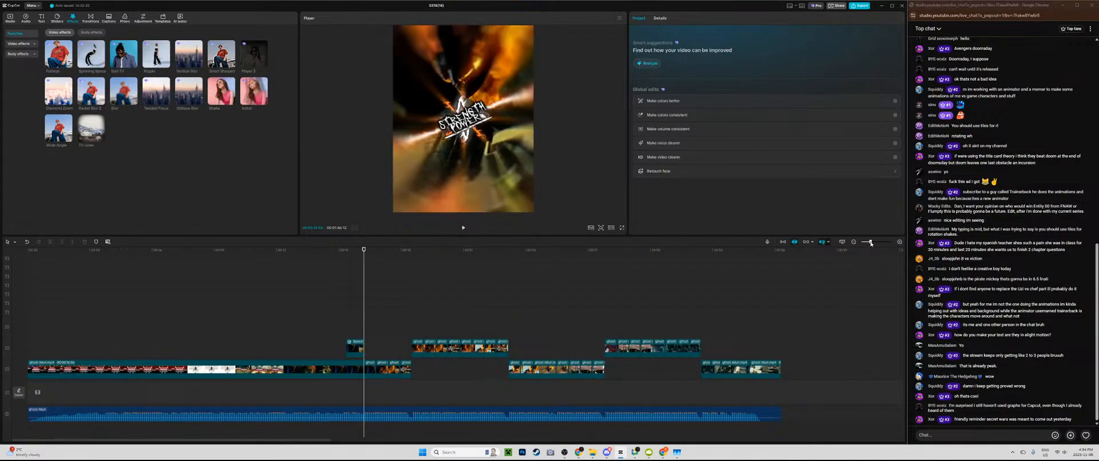
left_click_drag(870, 242, 880, 242)
scroll(349, 292, "up", 3)
scroll(393, 303, "up", 1)
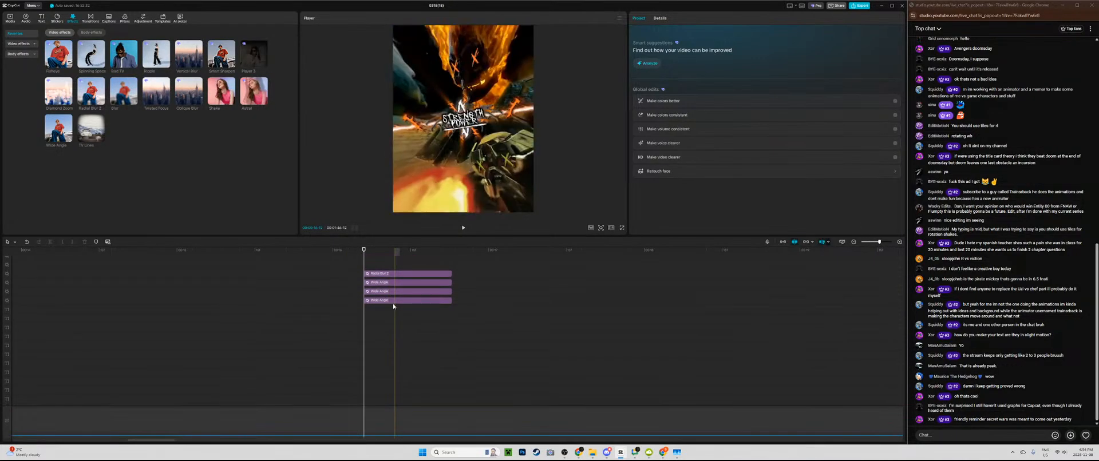
scroll(324, 271, "up", 1)
left_click_drag(257, 102, 367, 300)
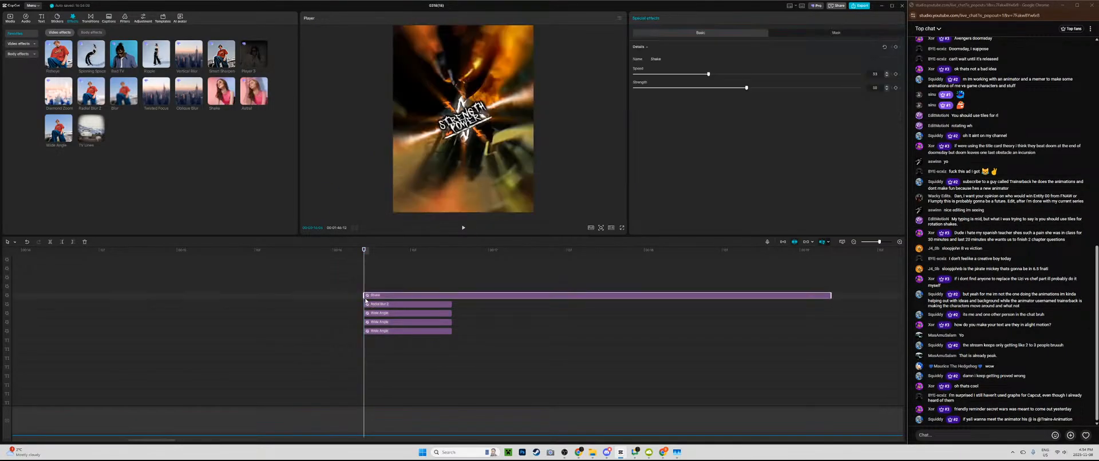
key("Down")
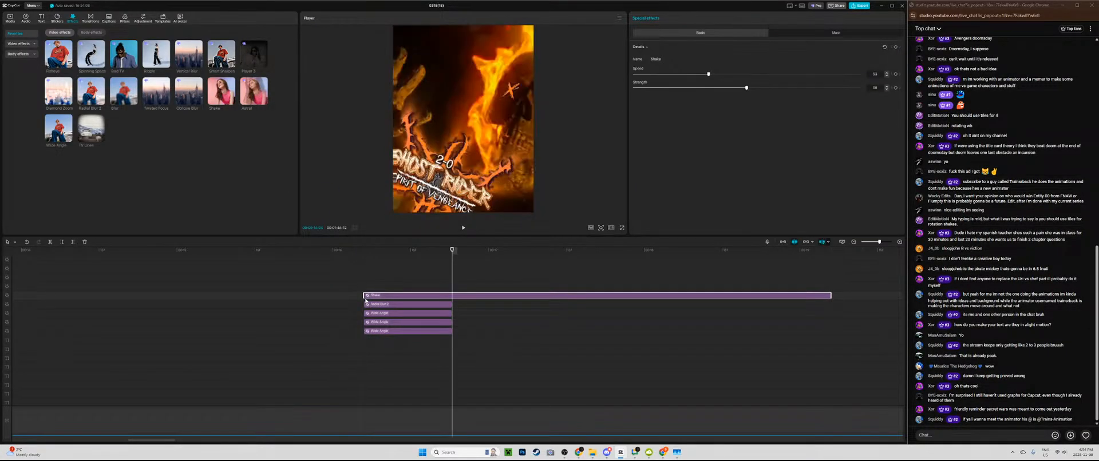
key("w")
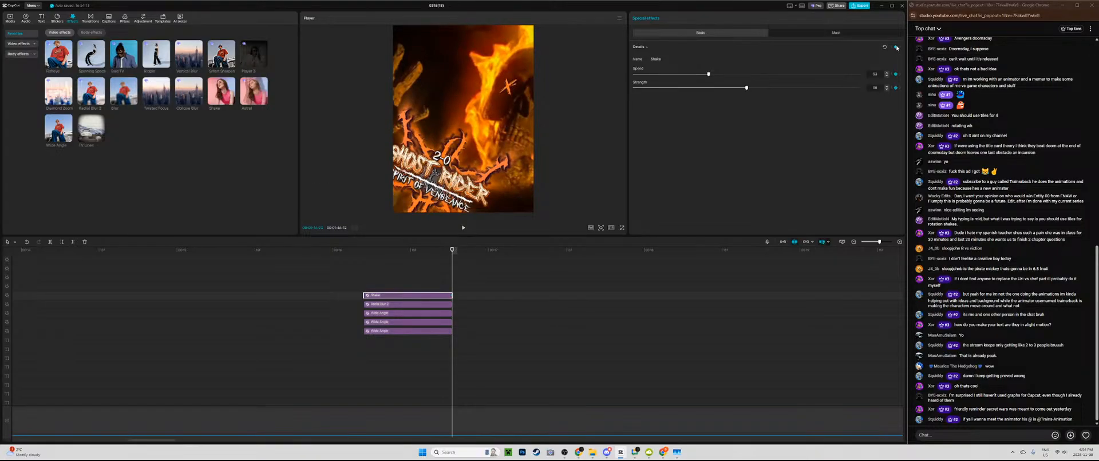
Step: Preview the Shake effect and shorten it to about 40% of the first Strength/Power clip's length
key("Up")
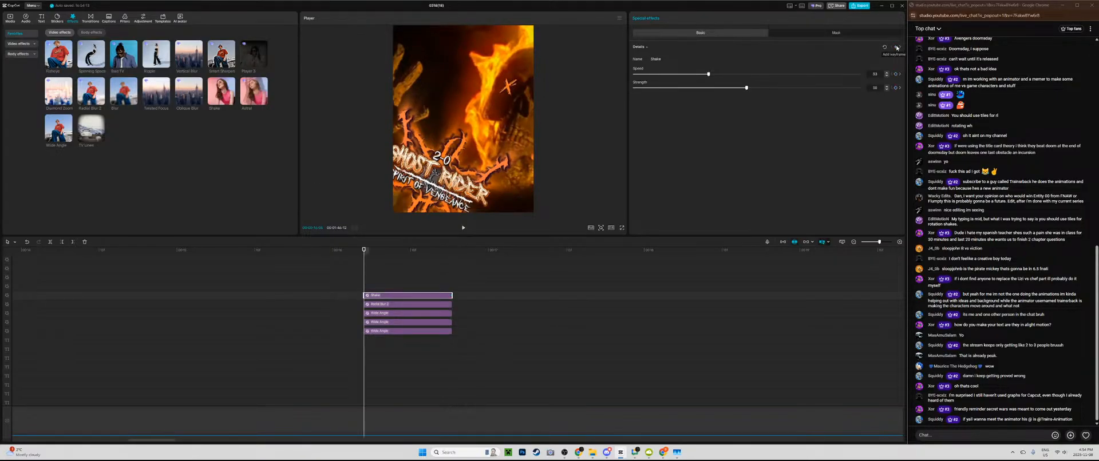
key("space")
key("Up")
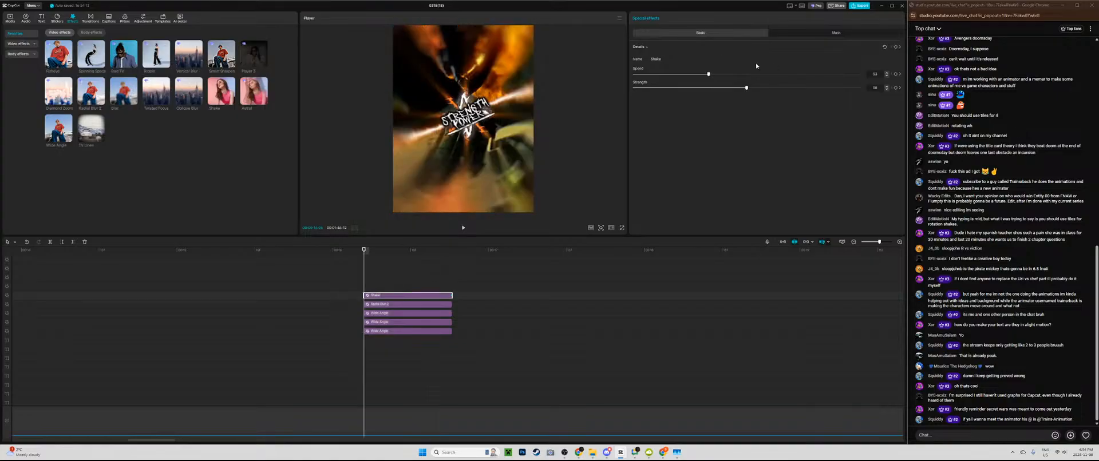
key("space")
key("space")
key("Left")
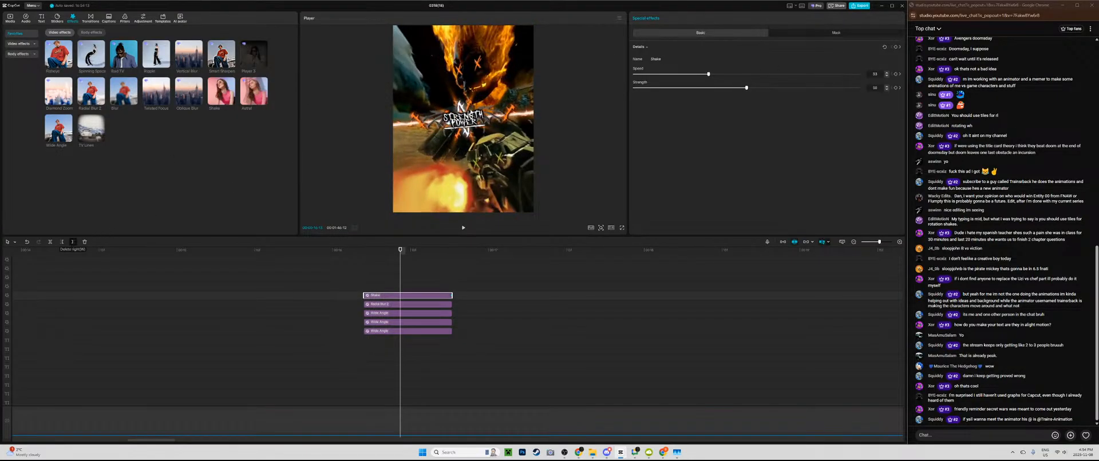
left_click(73, 242)
Step: Keyframe Shake with speed 33 and strength 50 at its start, and strength 0 at its end
key("Up")
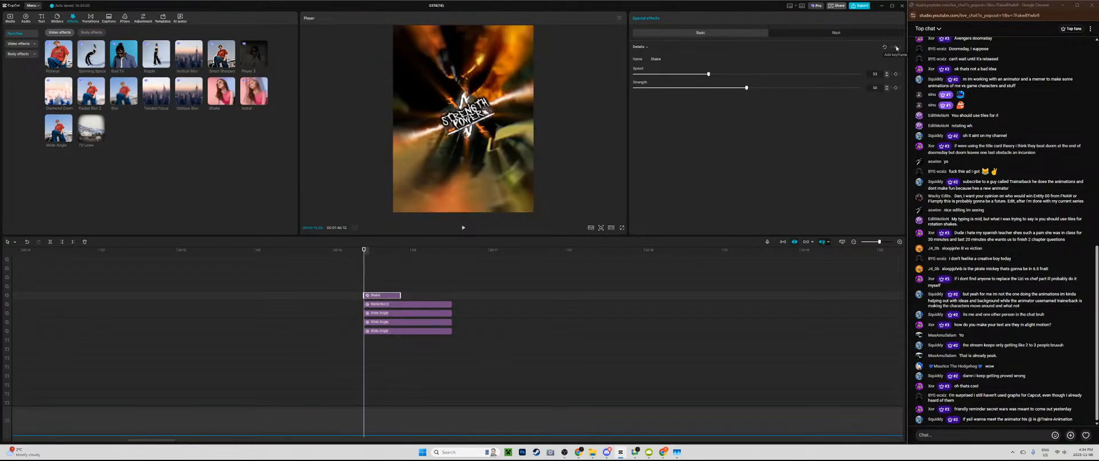
key("space")
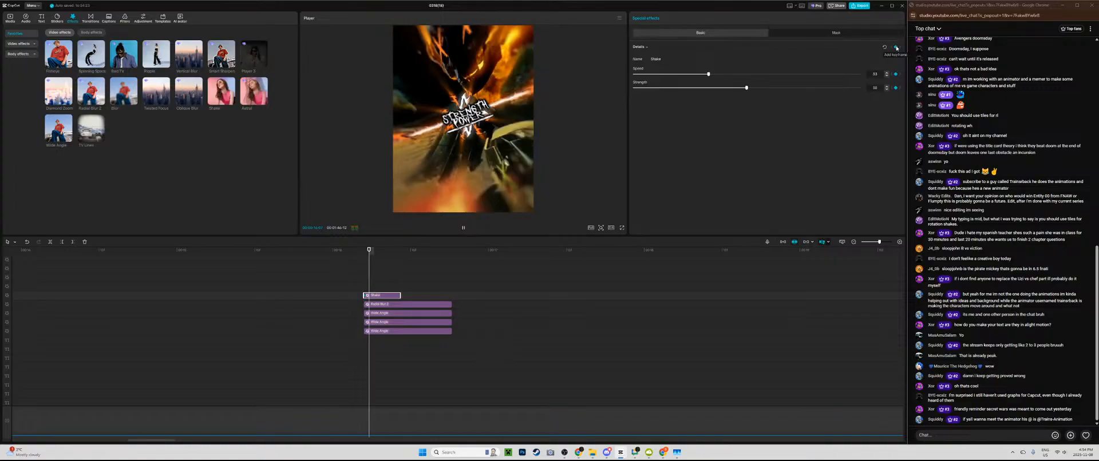
key("space")
key("Up")
key("Up")
key("Down")
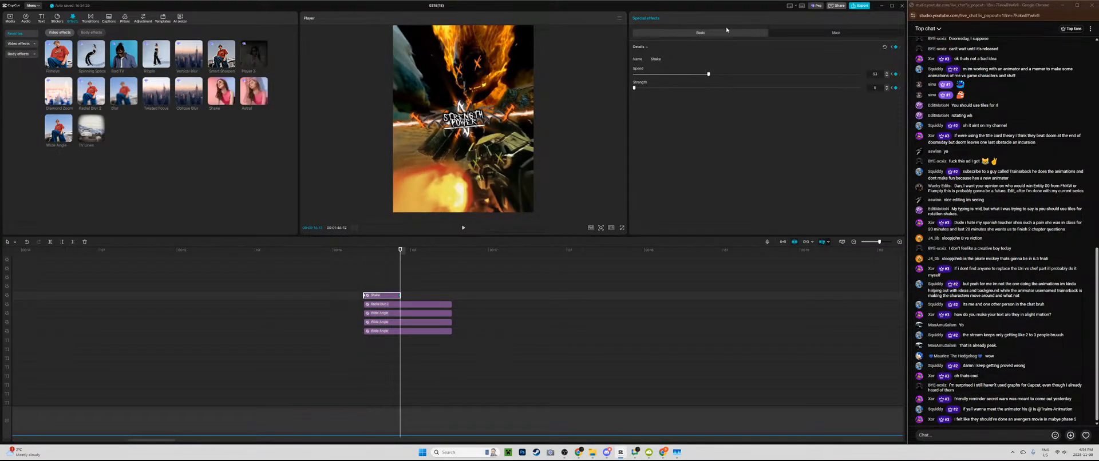
Step: Play back the keyframed Shake effect from the clip's start
key("Up")
key("space")
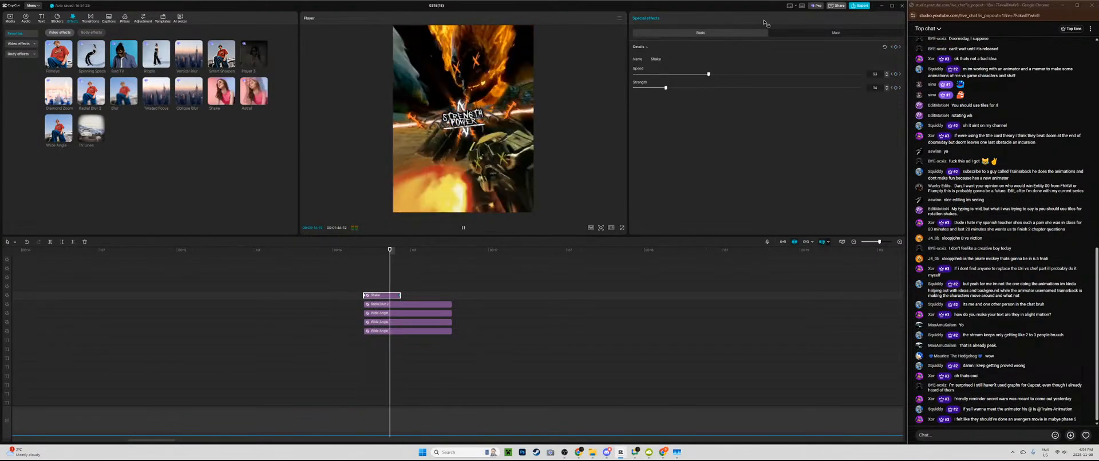
left_click(366, 286)
key("space")
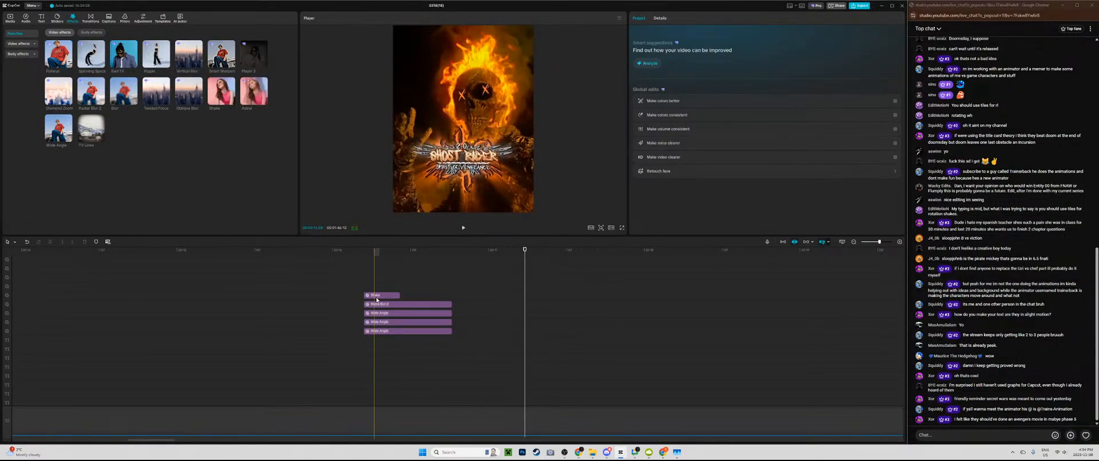
Step: Duplicate the keyframed Shake effect above the original at the clip's start and trim the copy shorter than the original
left_click(376, 296)
key("ctrl+c")
left_click(366, 285)
key("ctrl+v")
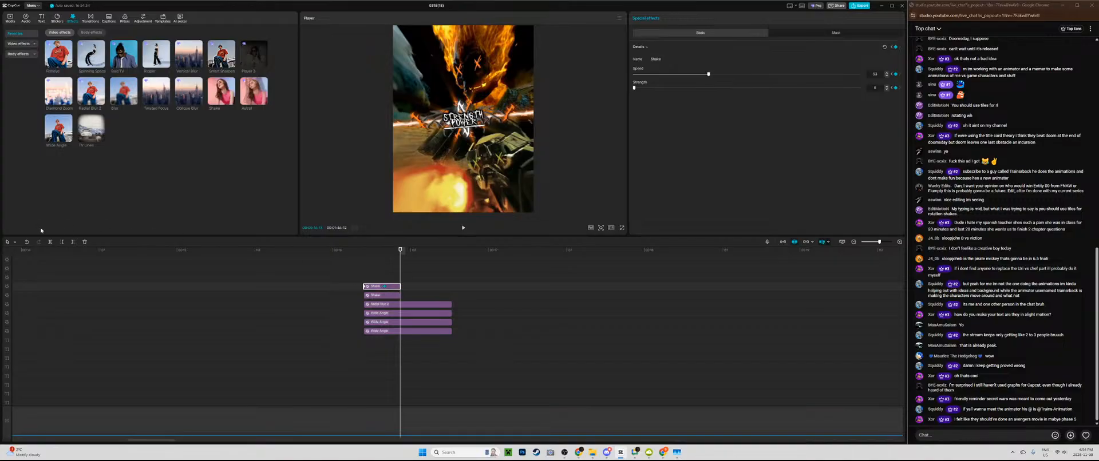
key("Left")
key("Left")
key("Left")
key("w")
Step: Play back the two stacked Shake effects over the first Strength/Power clip
key("Up")
key("space")
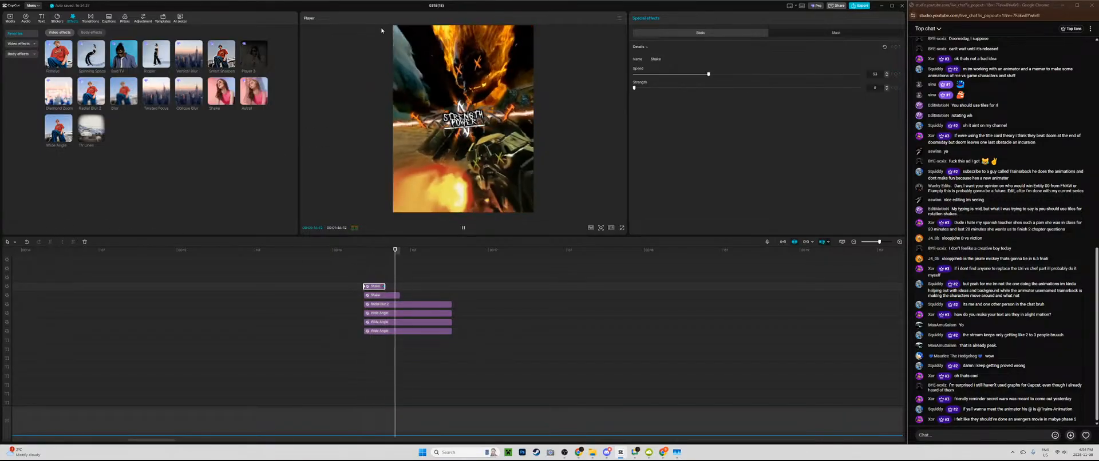
key("space")
left_click(364, 268)
key("space")
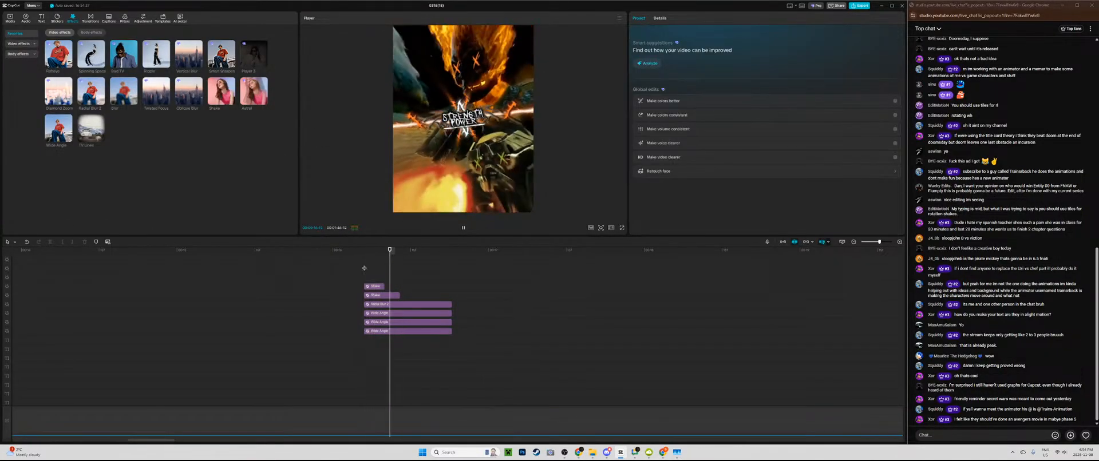
Step: Duplicate the shorter Shake effect on the track above, trim the copy to half its length, and keyframe its strength from 100 to 0
key("space")
left_click(366, 286)
key("ctrl+c")
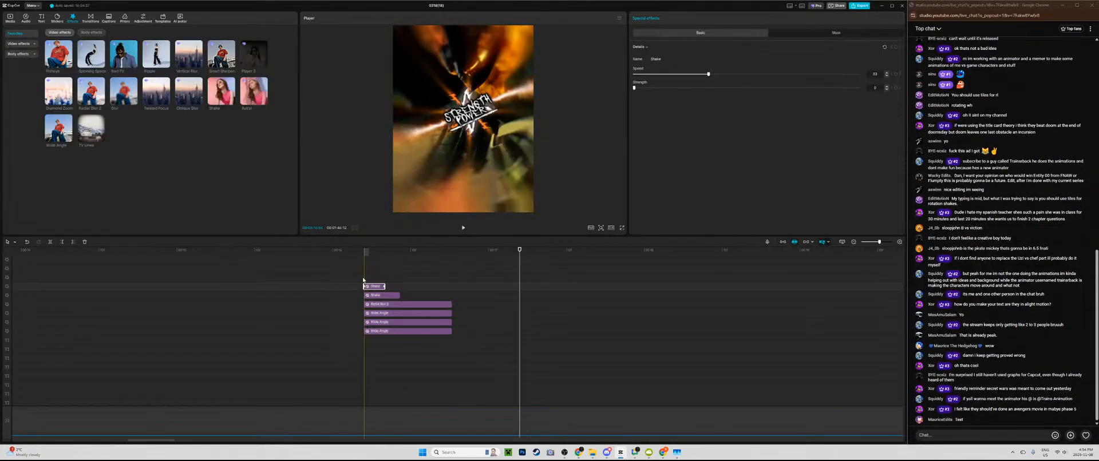
key("ctrl+v")
left_click(380, 278)
left_click_drag(383, 278, 378, 279)
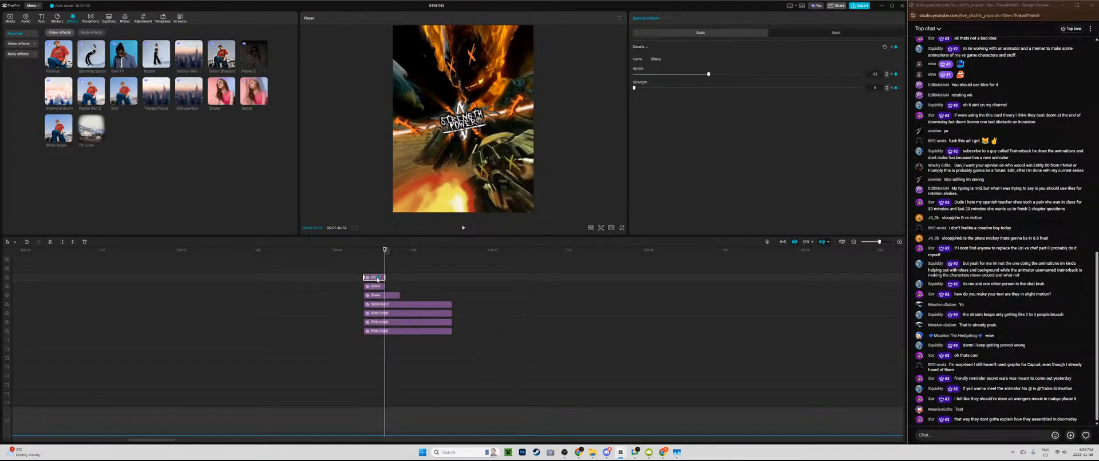
key("Left")
key("Left")
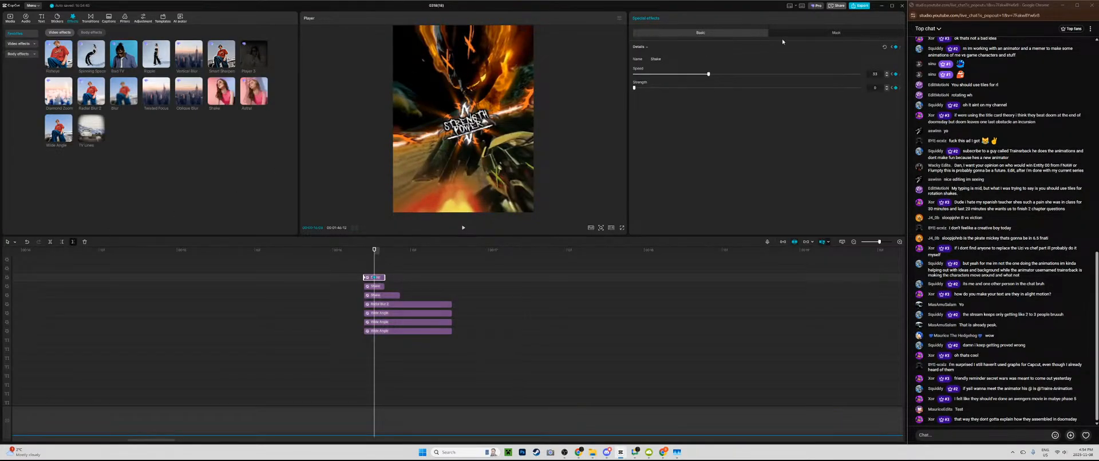
key("Left")
key("Left")
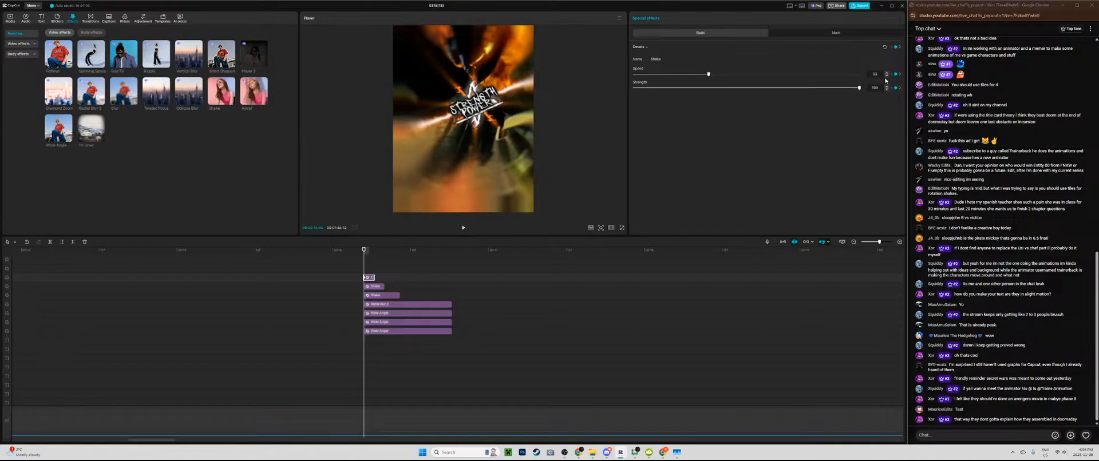
Step: Duplicate the shortest Shake effect once more on the track above and play back the stacked shakes from the clip's start
key("space")
left_click(362, 261)
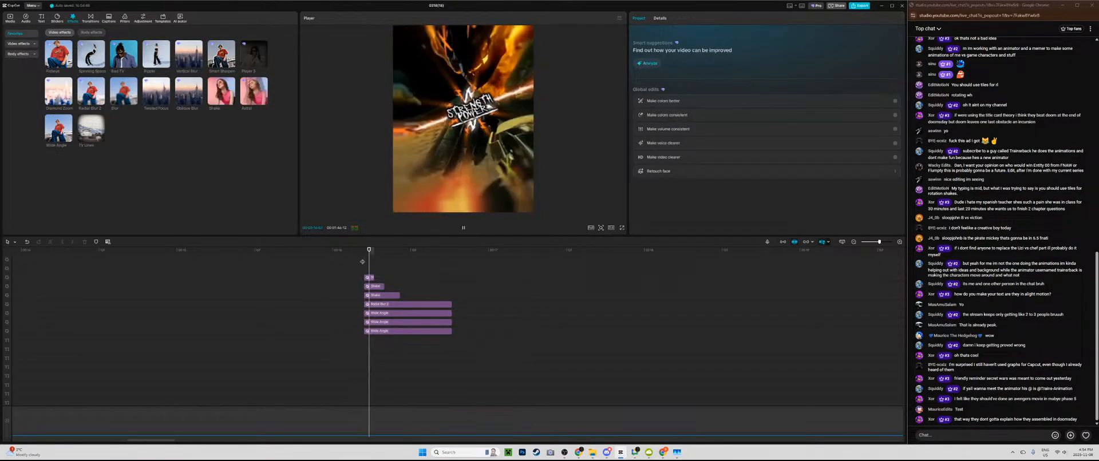
left_click(365, 276)
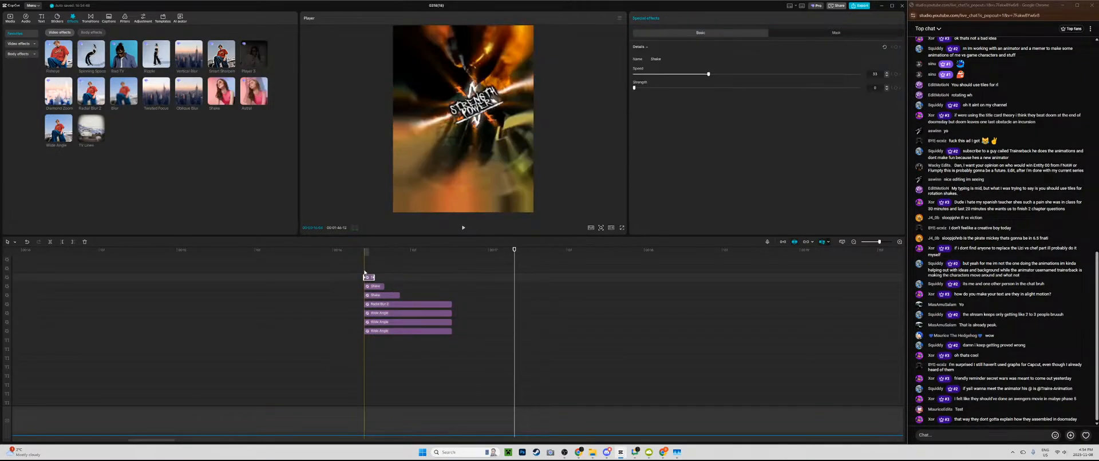
left_click_drag(368, 277, 366, 268, "alt")
left_click(363, 262)
key("space")
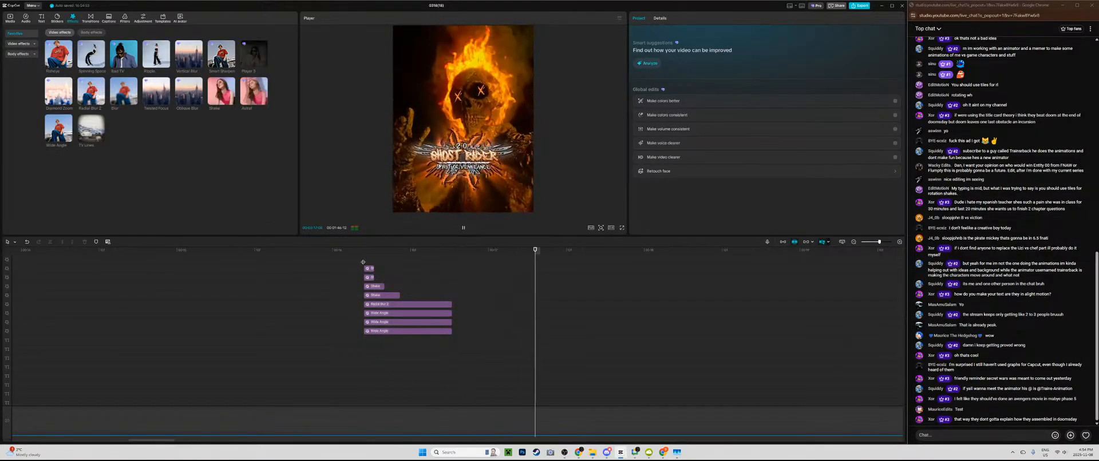
left_click(363, 262)
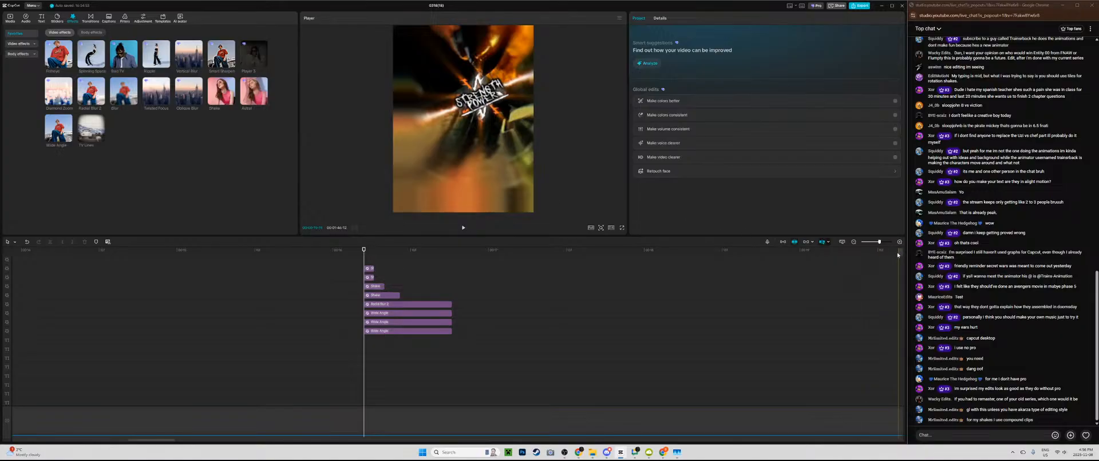
Step: Add an Oblique Blur effect above the Shake effects at the clip's start and trim it slightly shorter than the Wide Angle effects
left_click_drag(879, 242, 885, 242)
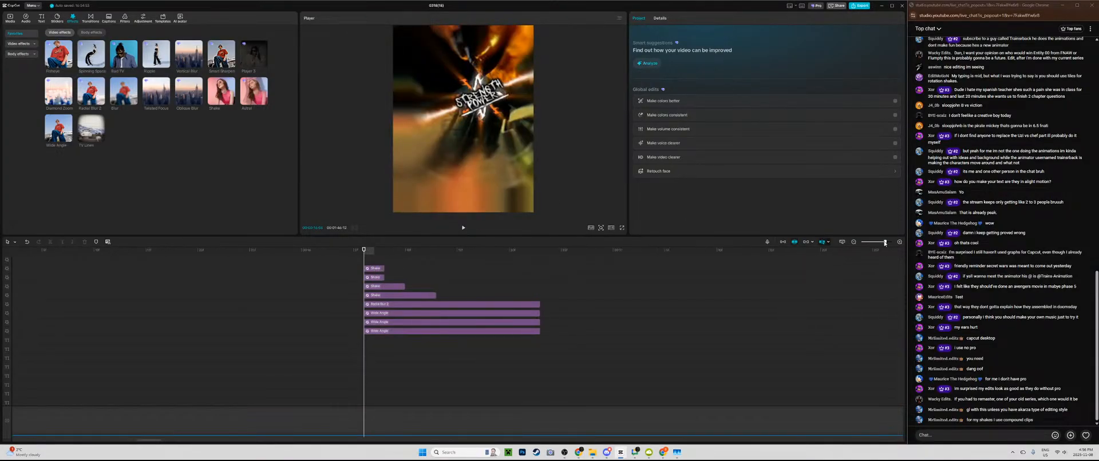
scroll(451, 260, "up", 2)
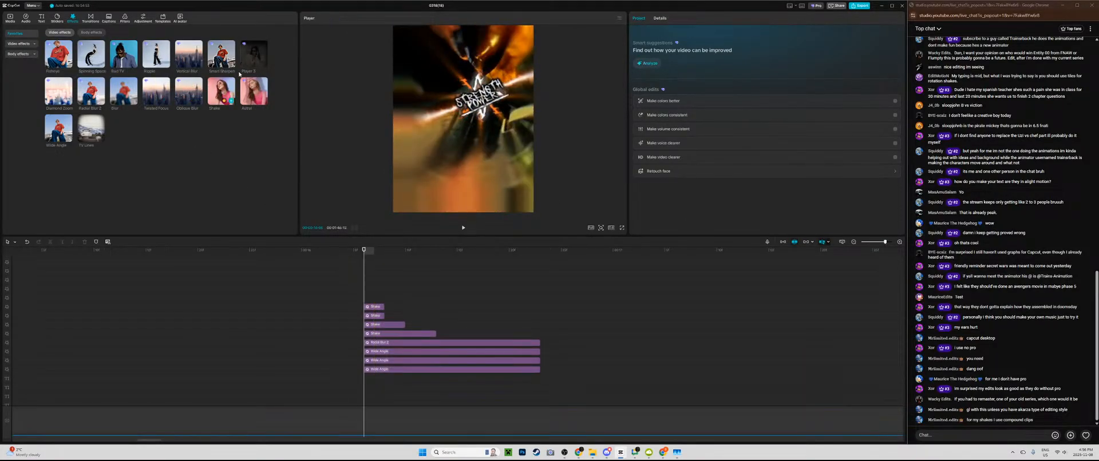
left_click_drag(222, 94, 368, 281)
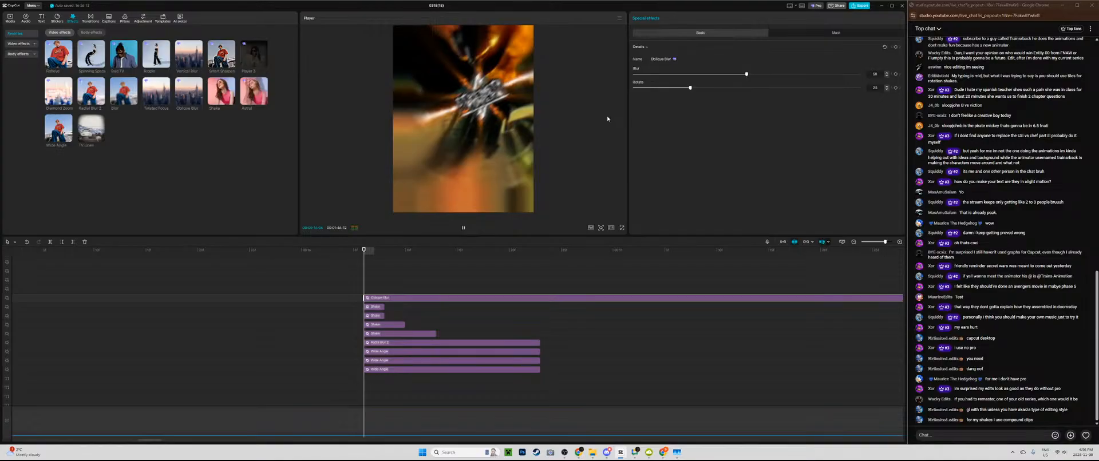
key("space")
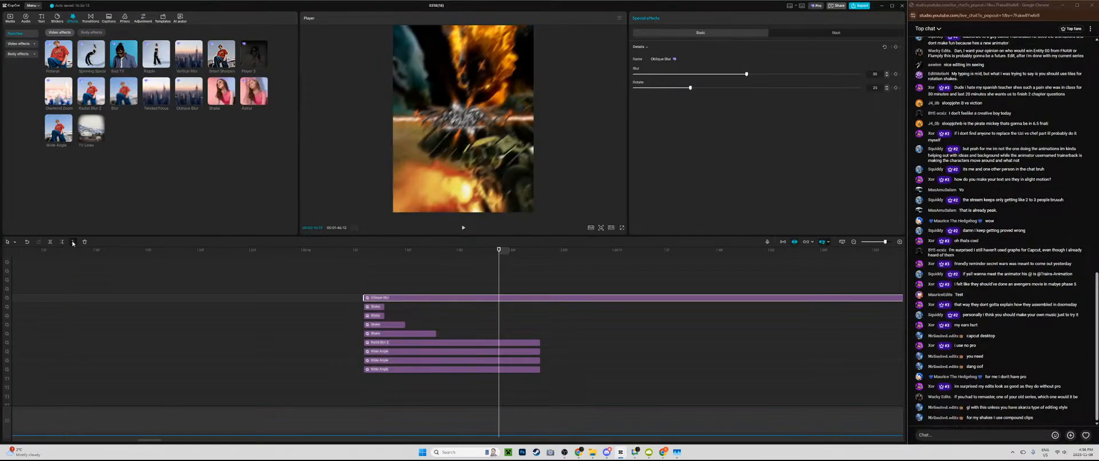
key("w")
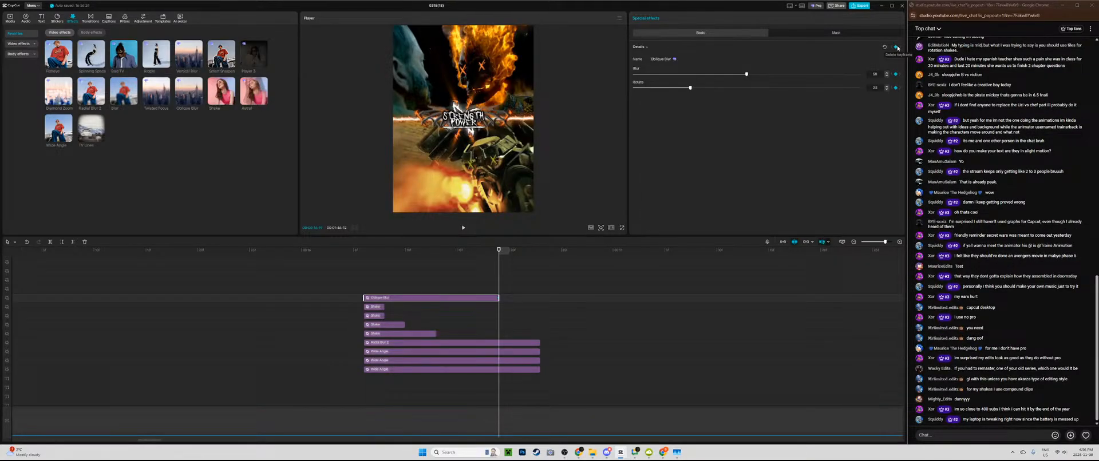
Step: Keyframe the Oblique Blur effect with blur 50 at its start and blur 0 at its end
key("Left")
key("Left")
key("Left")
key("Left")
key("Left")
key("Left")
key("Left")
key("Left")
key("Left")
key("Left")
key("Left")
key("Left")
key("Left")
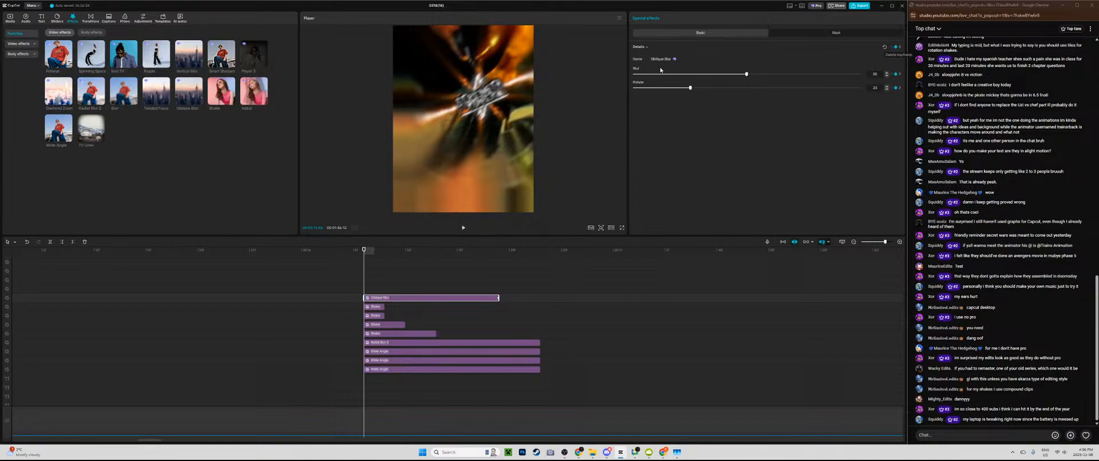
key("Right")
key("Right")
key("Right")
key("Right")
key("Right")
key("Right")
key("Right")
key("Right")
key("Right")
key("Right")
key("Right")
key("Right")
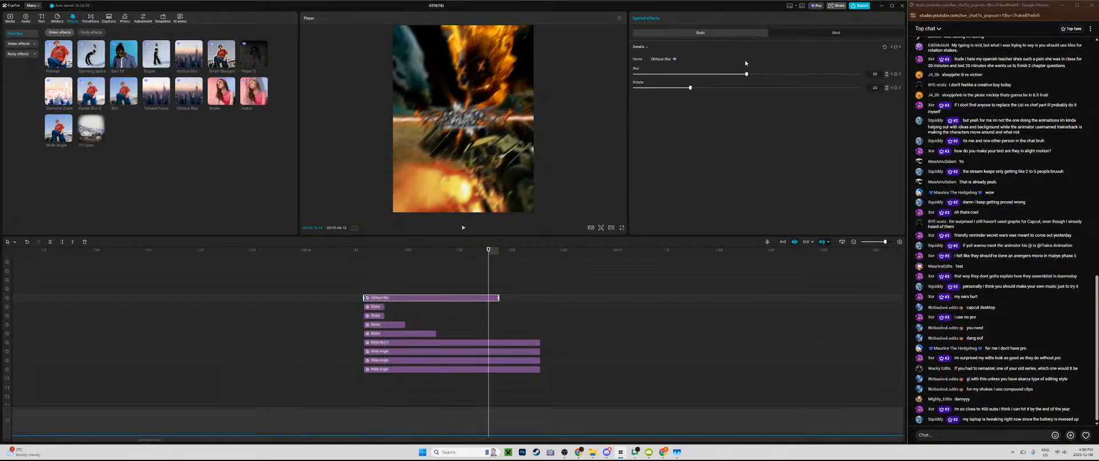
key("Right")
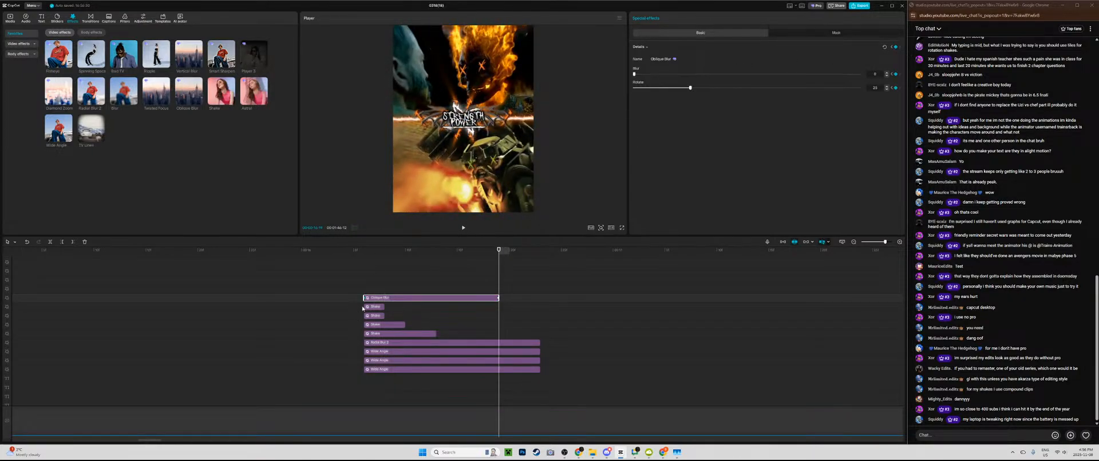
Step: Play back the keyframed Oblique Blur from the clip's start
left_click(363, 277)
key("space")
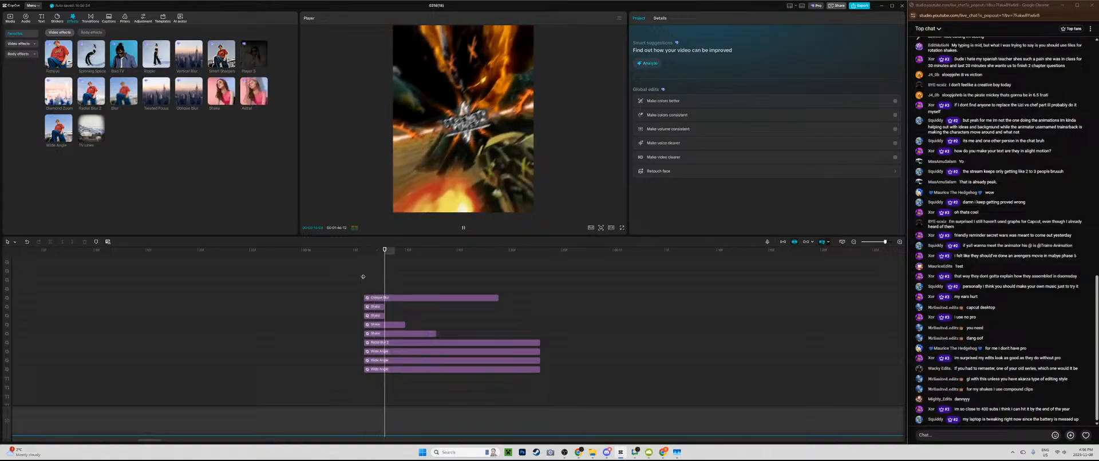
left_click(364, 284)
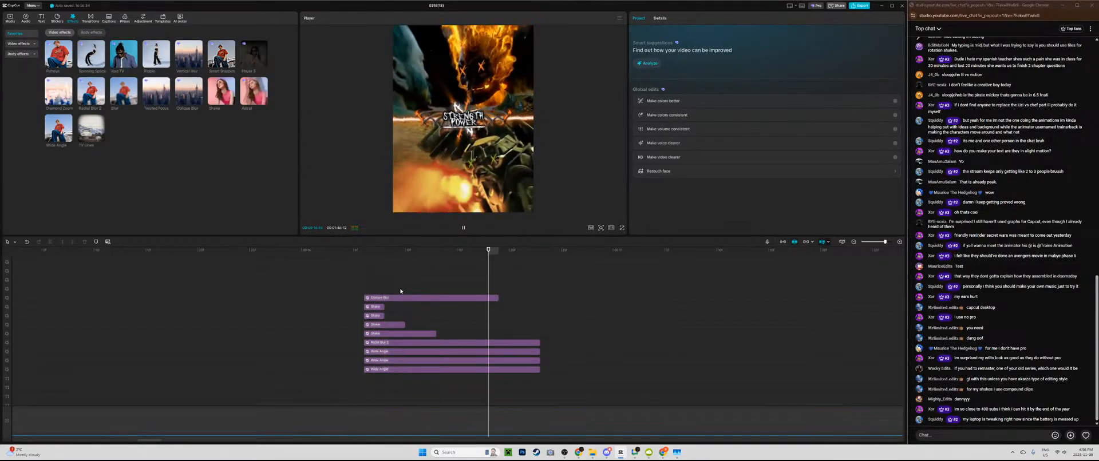
key("space")
Step: Move the Oblique Blur's end keyframe earlier and trim the effect's end to that keyframe
left_click(497, 298)
left_click(498, 300)
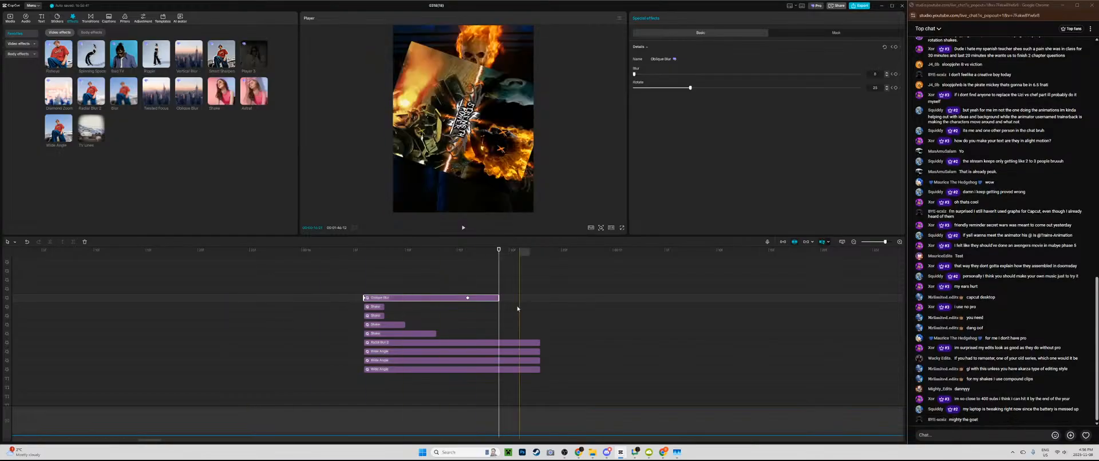
left_click(466, 298)
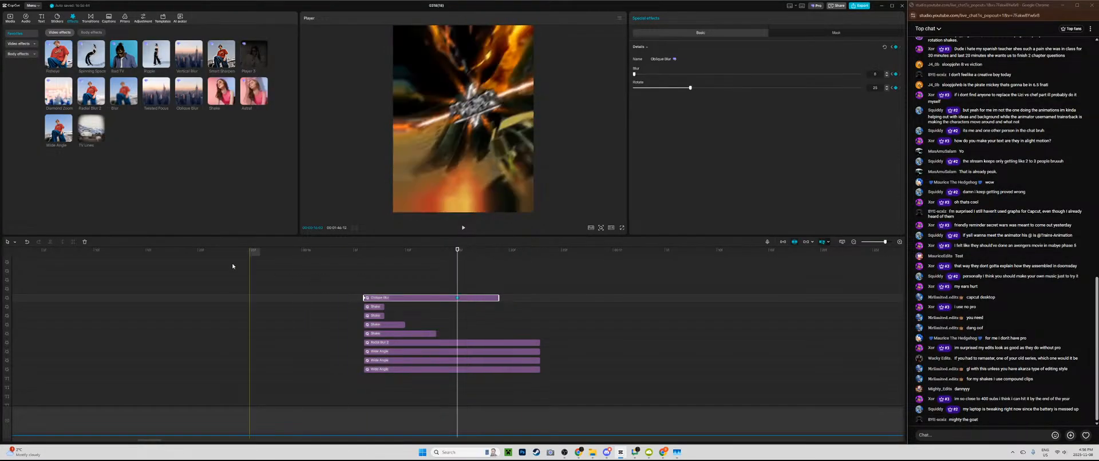
left_click(73, 242)
Step: Set the Oblique Blur's blur to 100 at its start keyframe, undoing a trial of the maximum rotate value
key("Left")
key("Left")
key("Left")
key("Left")
key("Left")
key("Left")
key("Left")
key("Left")
key("Left")
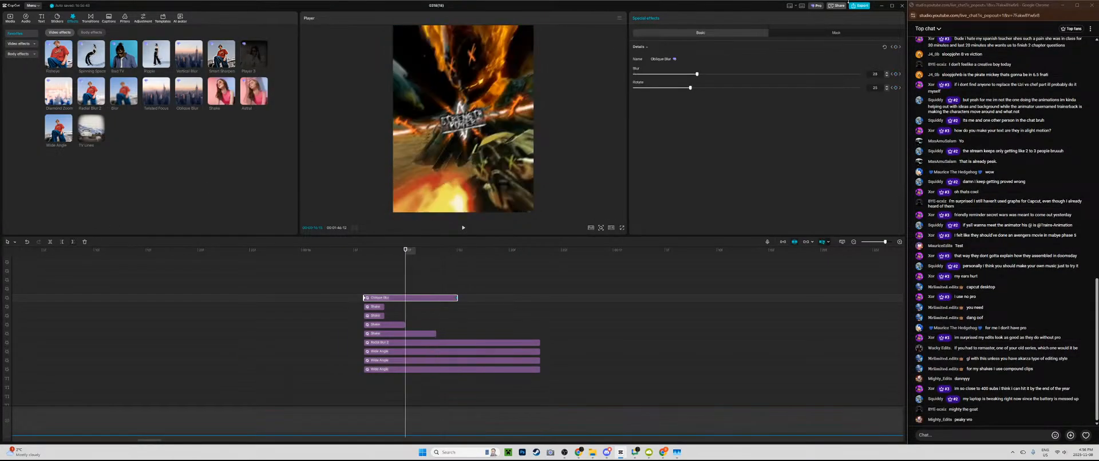
left_click_drag(694, 89, 904, 88)
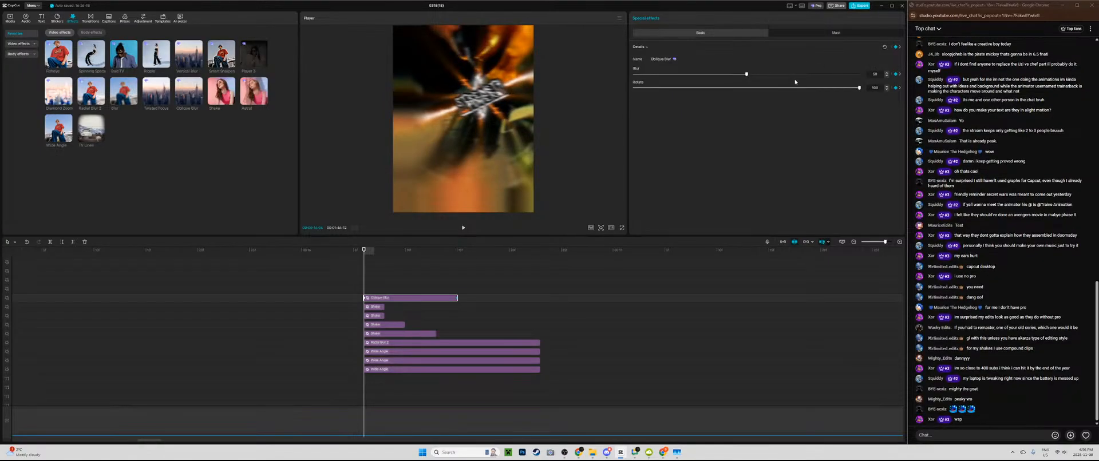
key("ctrl+z")
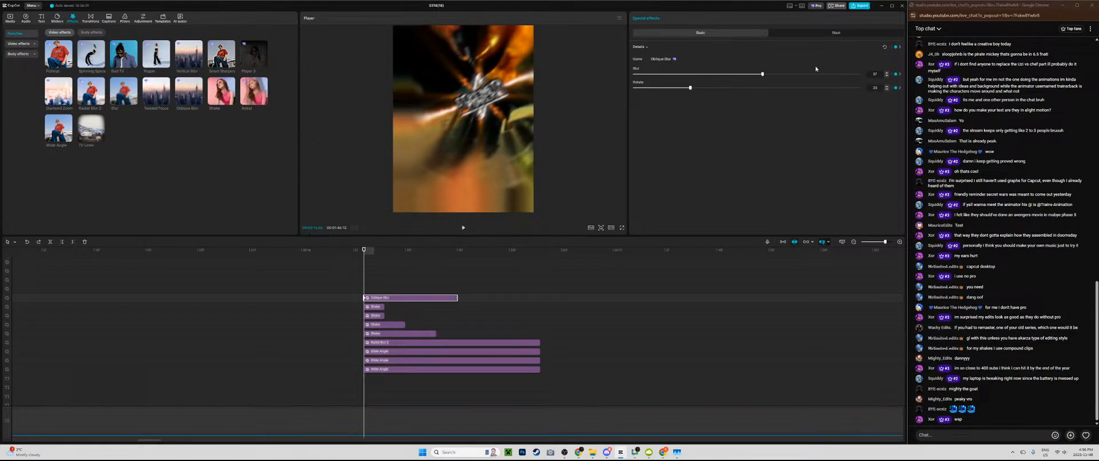
Step: Play back the shortened, stronger Oblique Blur from the clip's start
key("space")
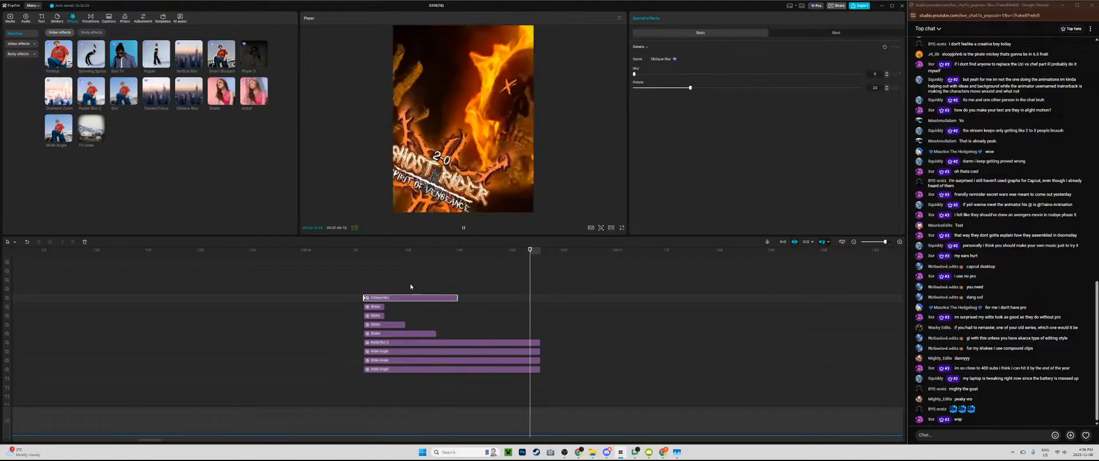
left_click(363, 278)
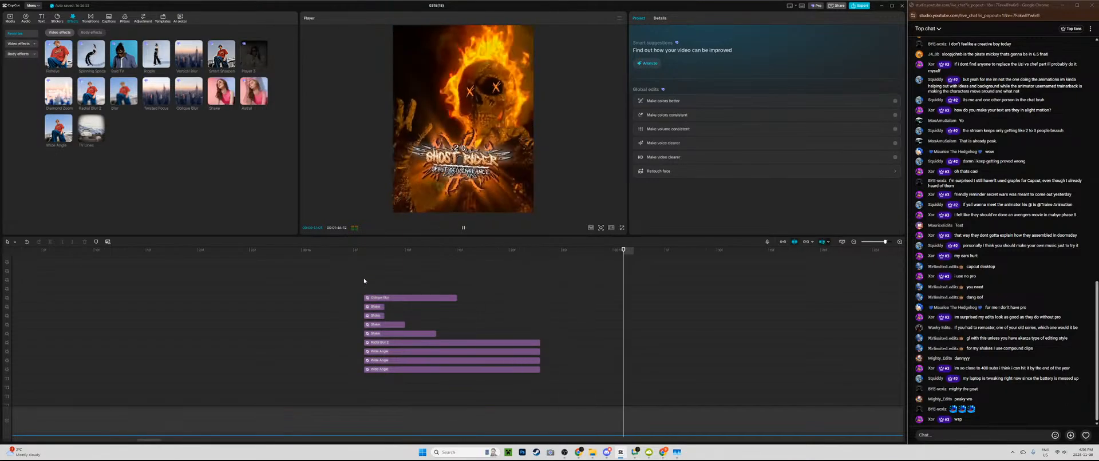
key("space")
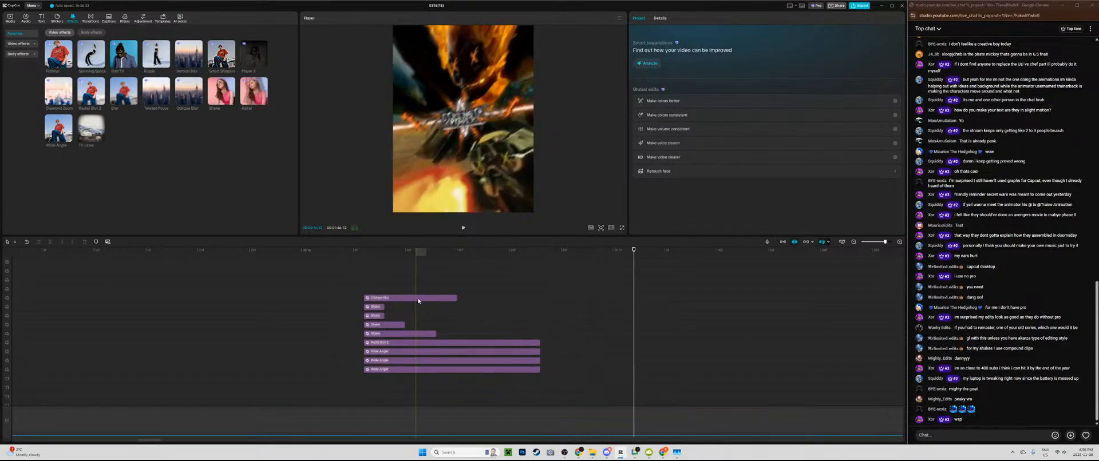
Step: Apply the Cubic Out preset curve between the Oblique Blur's blur keyframes and close the keyframe graph
left_click(418, 298)
left_click(457, 298)
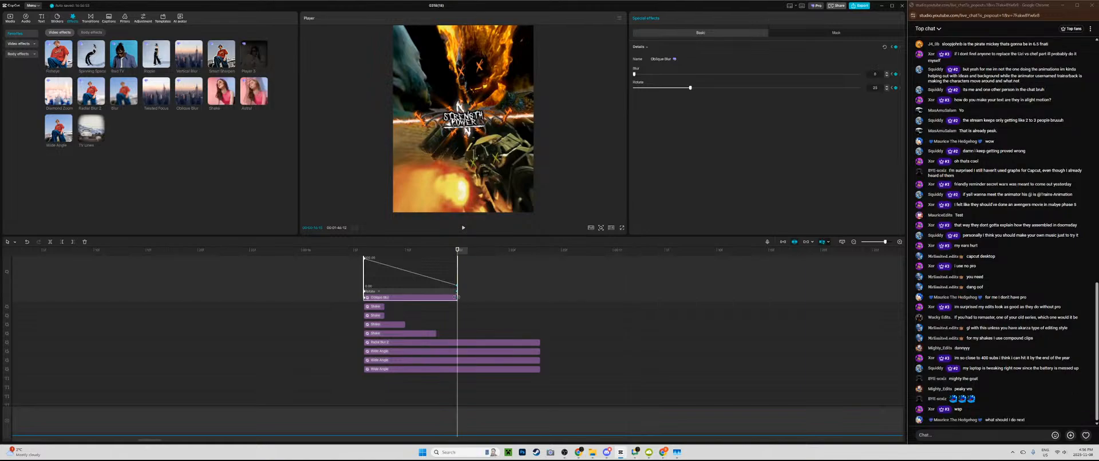
scroll(452, 295, "up", 2)
left_click(418, 283)
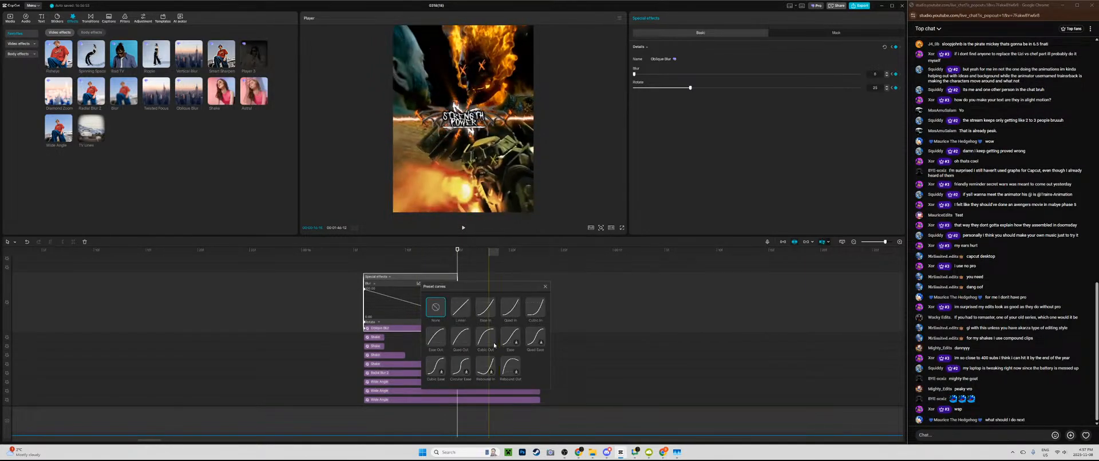
left_click(487, 339)
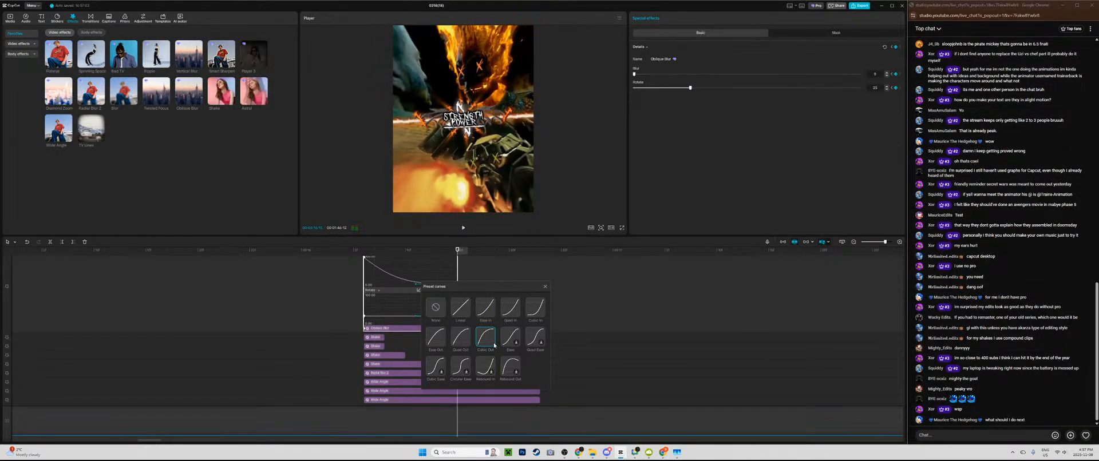
left_click(545, 286)
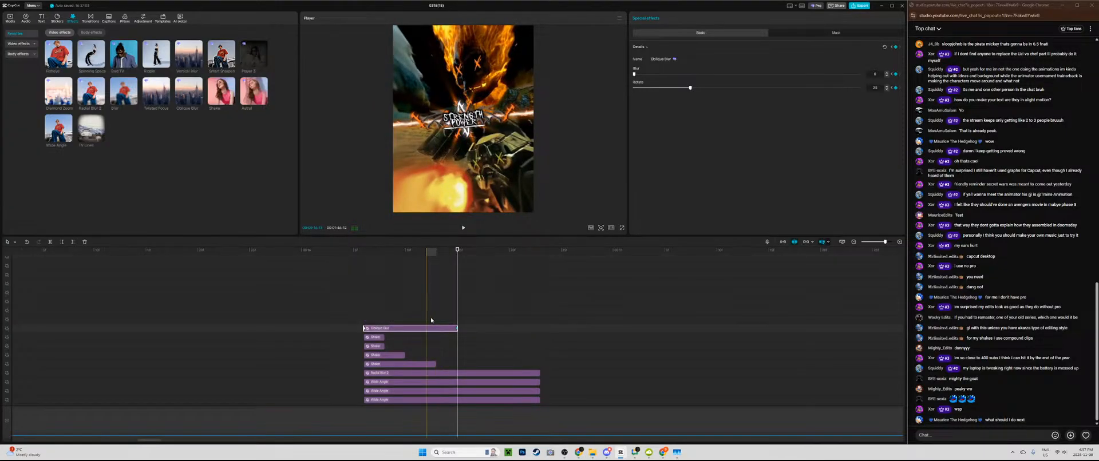
Step: Duplicate the eased Oblique Blur on the track above, extend the copy past the original, and move its end keyframe to the new end
left_click(363, 303)
left_click(379, 329)
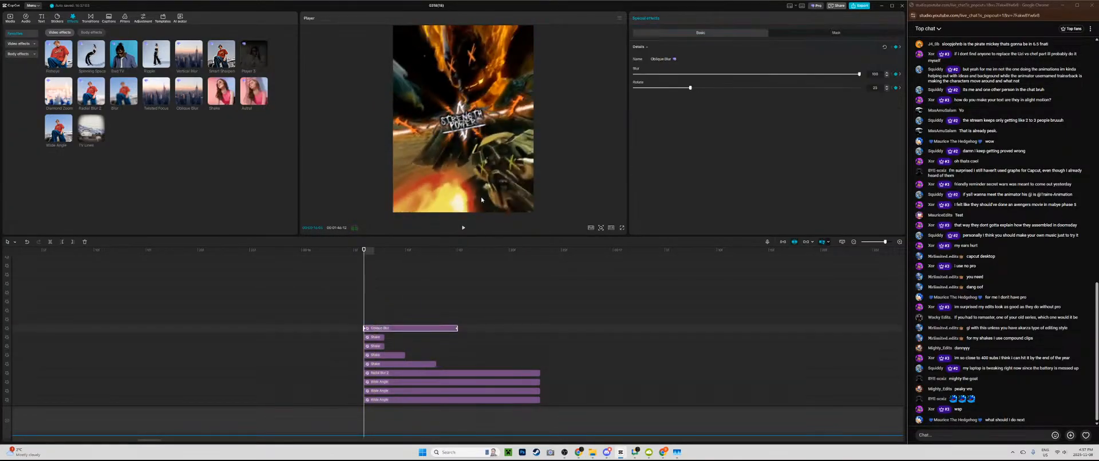
key("ctrl+c")
key("ctrl+v")
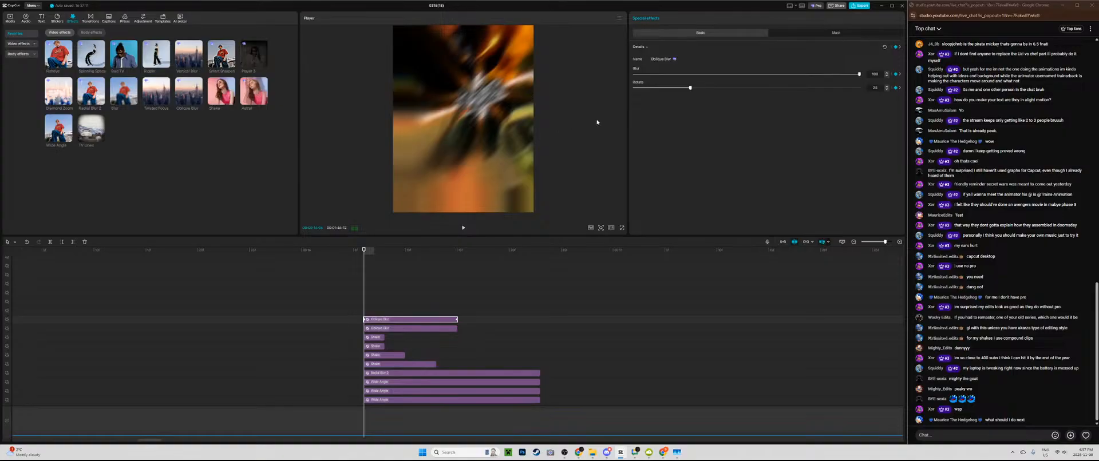
left_click_drag(458, 319, 489, 319)
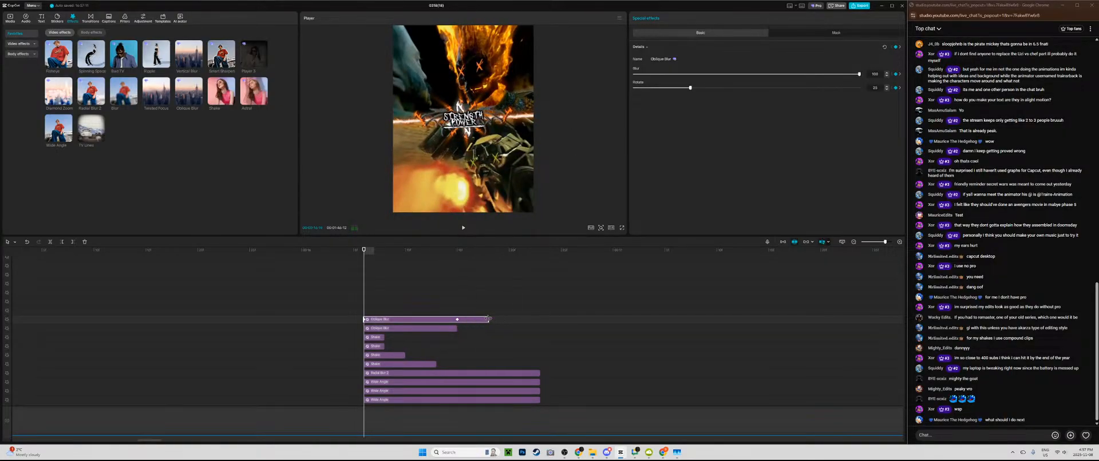
left_click(457, 319)
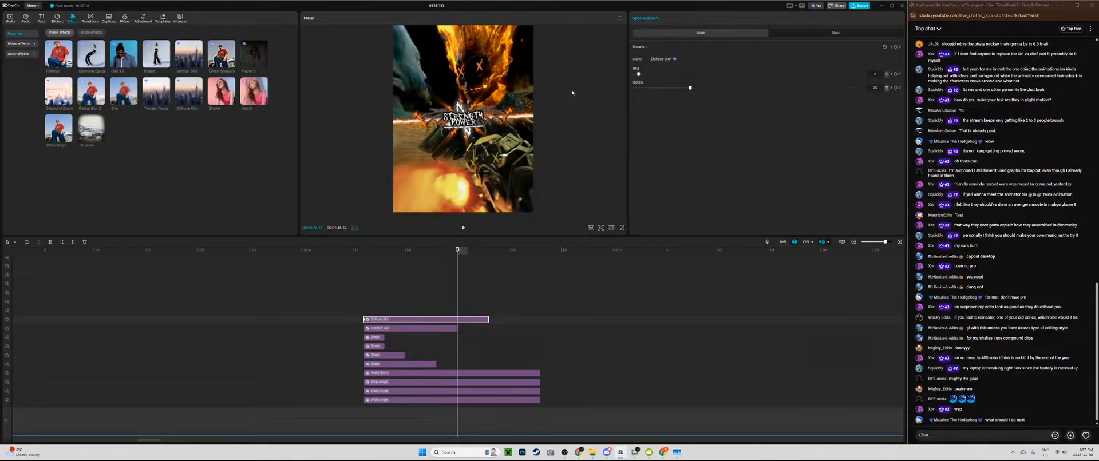
Step: Paste another Oblique Blur copy on the track above the others, aligned to the clip's start
key("Left")
key("Left")
key("Left")
key("Left")
key("Left")
key("Left")
key("Left")
key("Left")
key("Left")
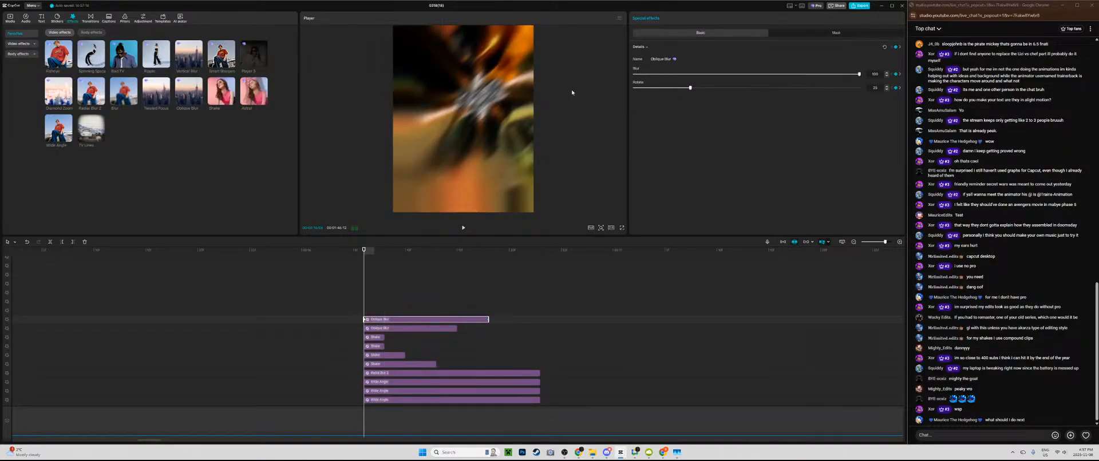
key("ctrl+v")
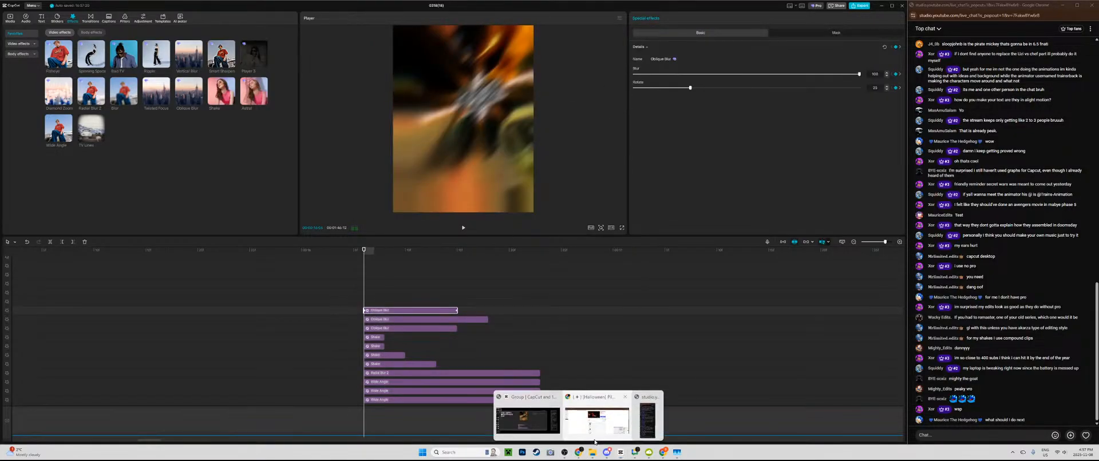
Step: Switch to Discord and generate a never-expiring server invite link for the DAN-UPLOADS channel
left_click(607, 453)
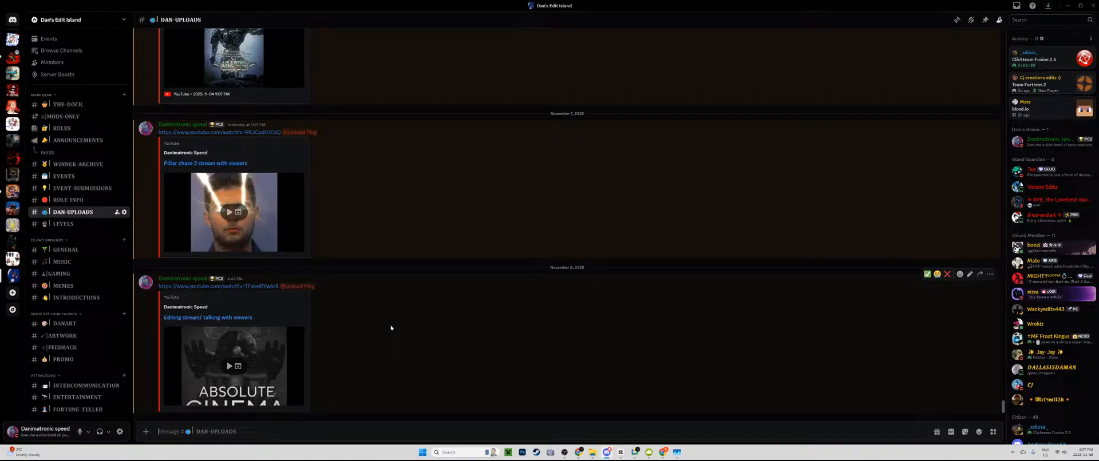
left_click(117, 212)
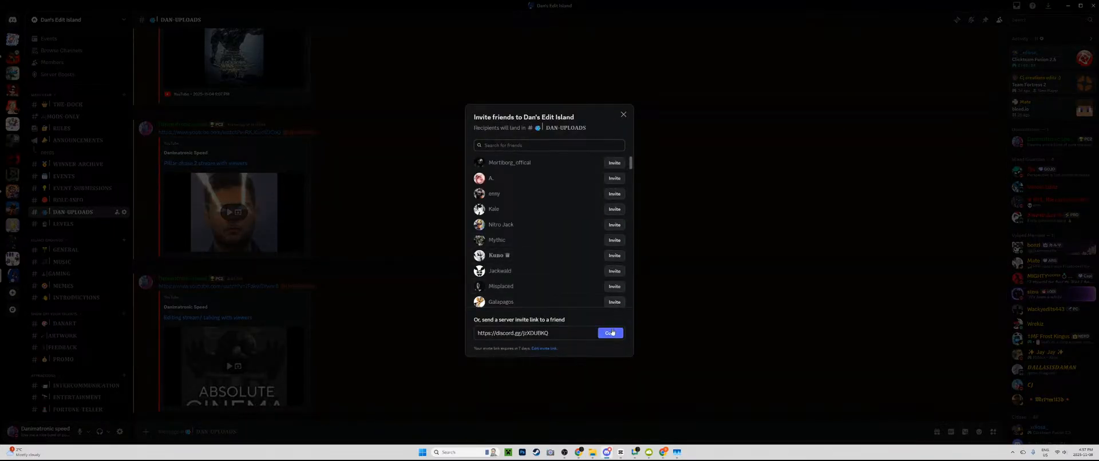
left_click(542, 349)
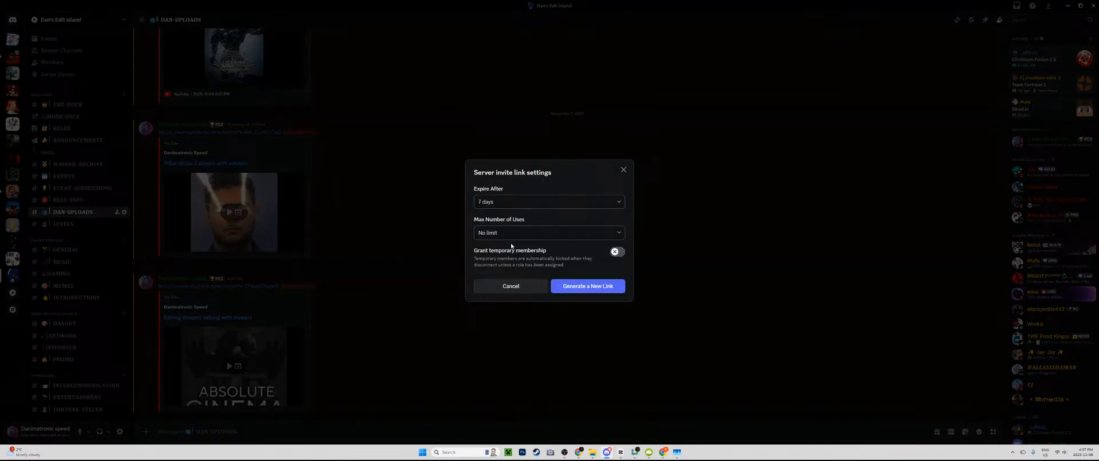
left_click(506, 203)
left_click(491, 312)
left_click(593, 291)
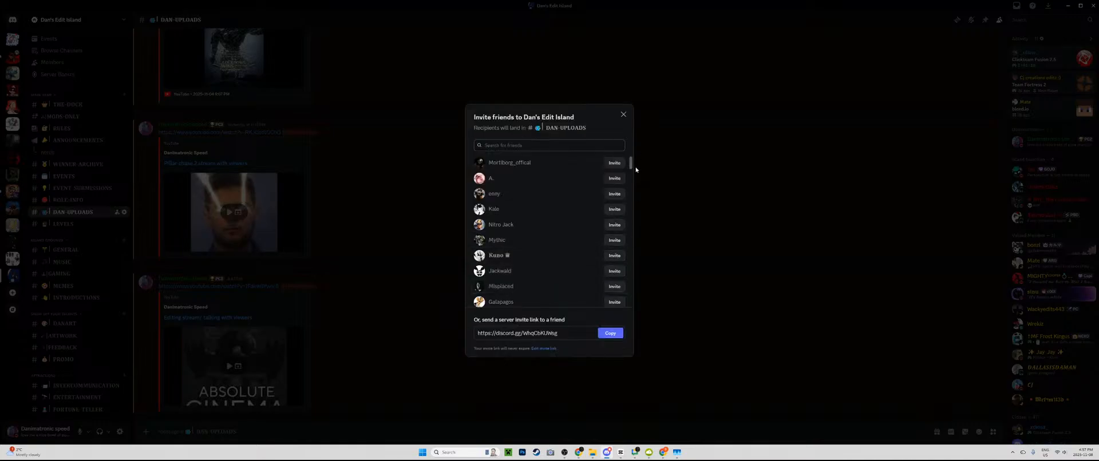
left_click(624, 114)
Step: Return to the live chat window and paste the clipboard link into the message field
mouse_move(576, 455)
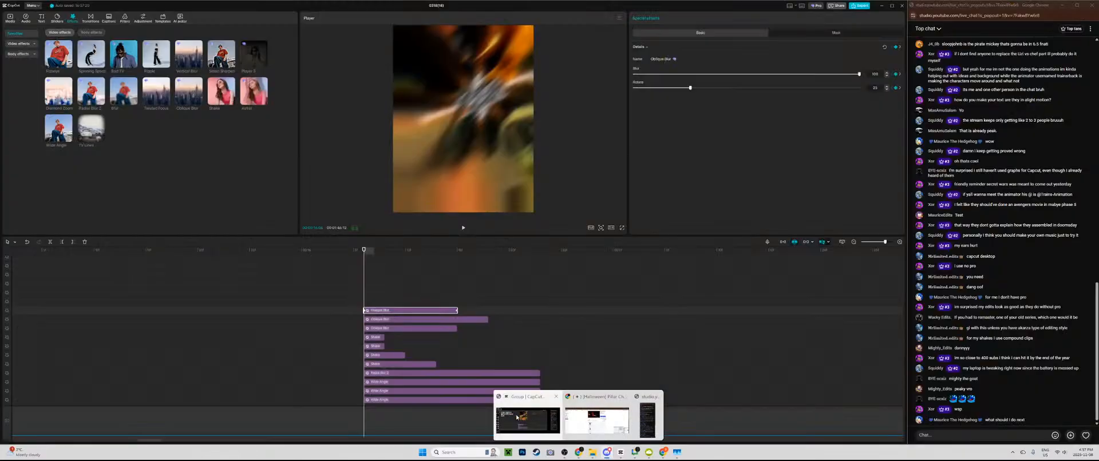
left_click(538, 421)
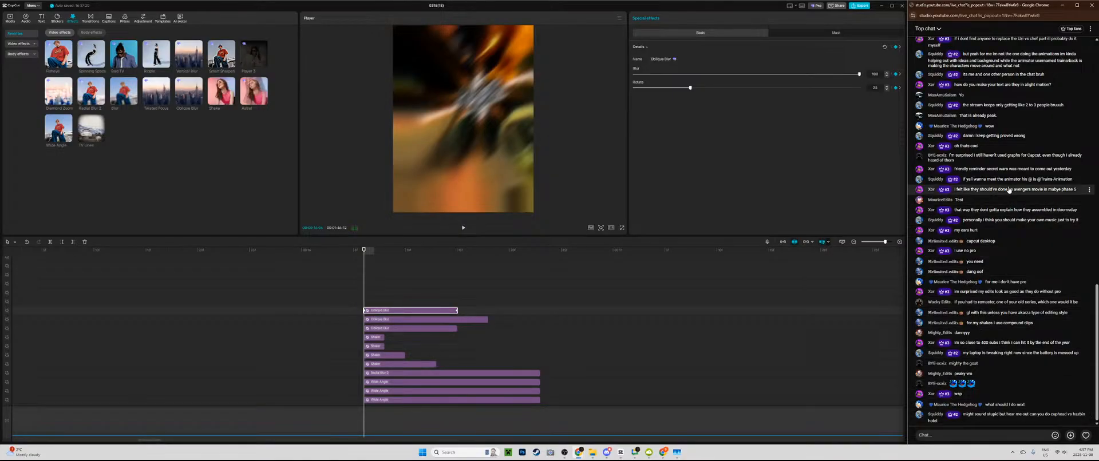
key("ctrl+v")
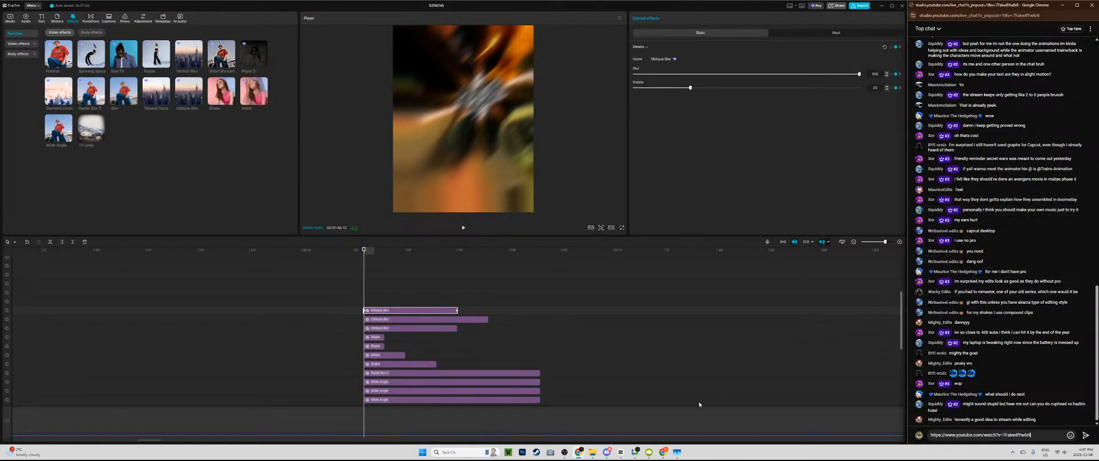
Step: Switch back to Discord, generate a never-expiring server invite for the GENERAL channel and copy its link
left_click(606, 452)
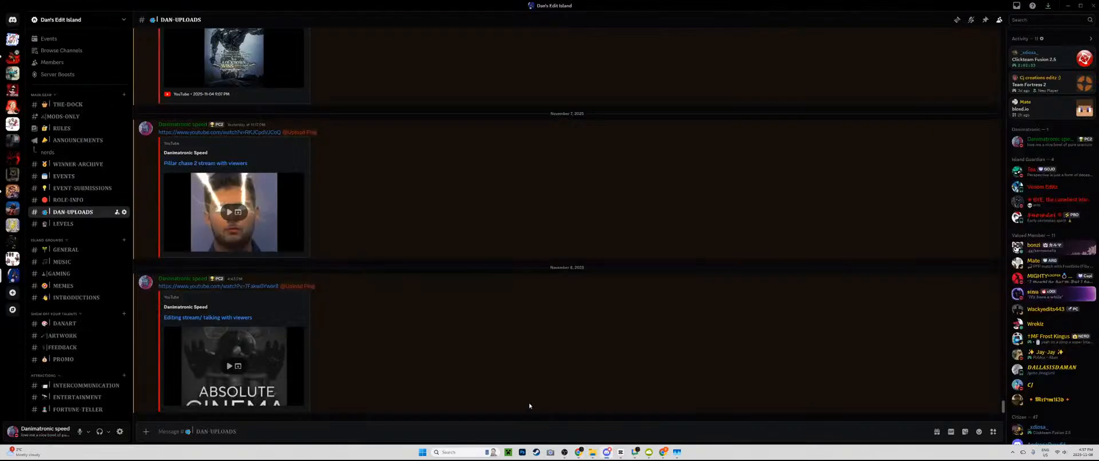
left_click(116, 212)
left_click(108, 252)
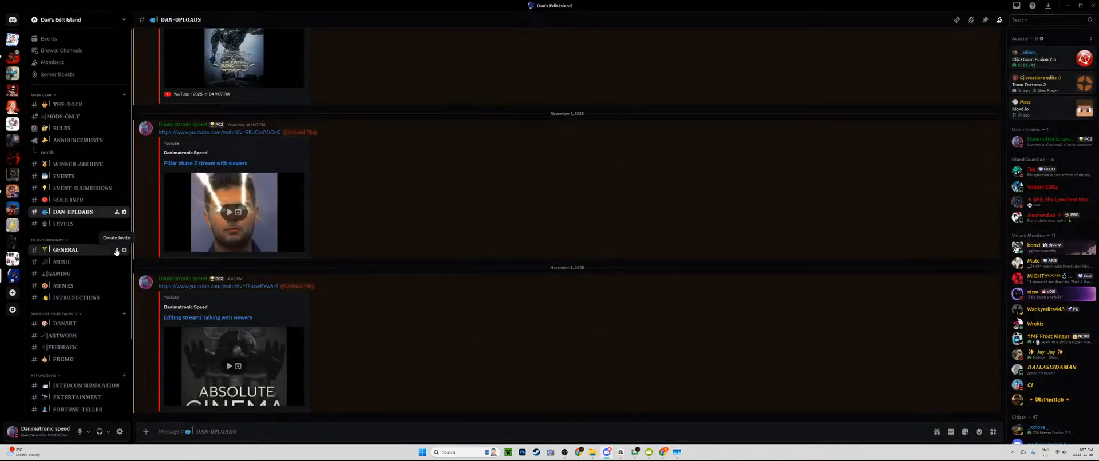
left_click(117, 250)
left_click(543, 348)
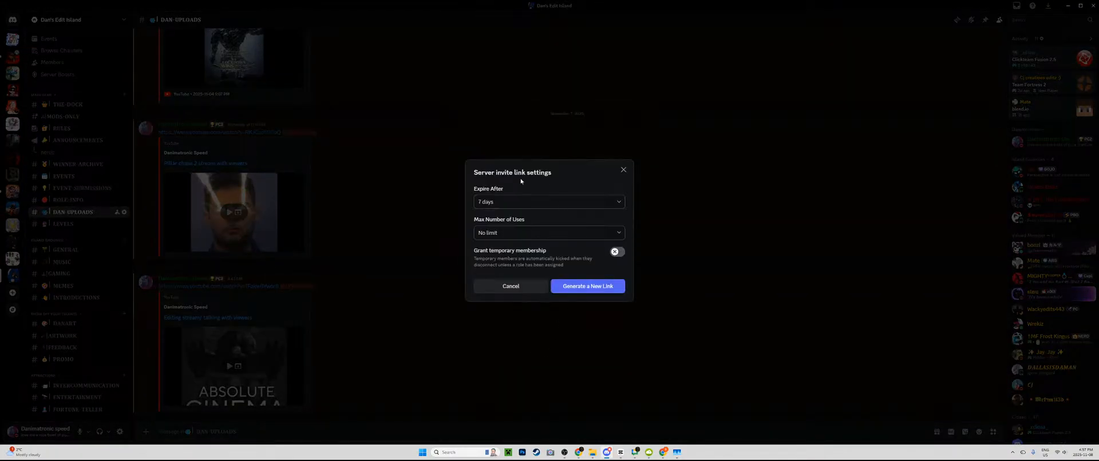
left_click(498, 204)
left_click(482, 310)
left_click(607, 287)
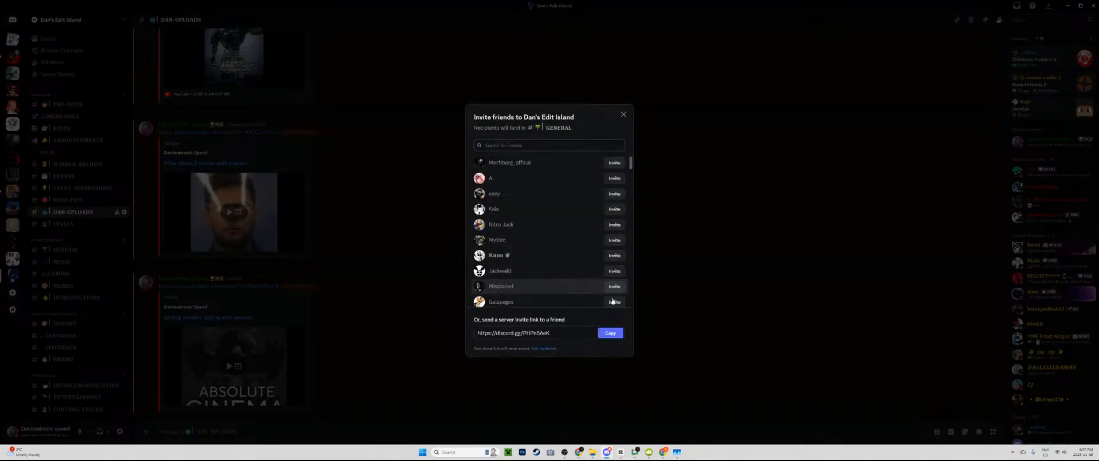
left_click(607, 332)
left_click(623, 115)
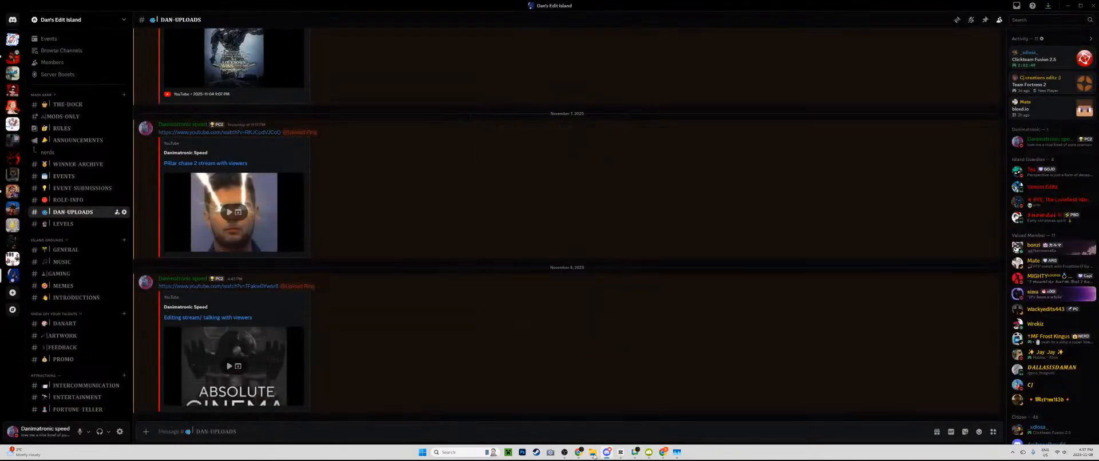
Step: Send the Discord invite link in the live chat in place of the pasted video link and pin the message
mouse_move(579, 453)
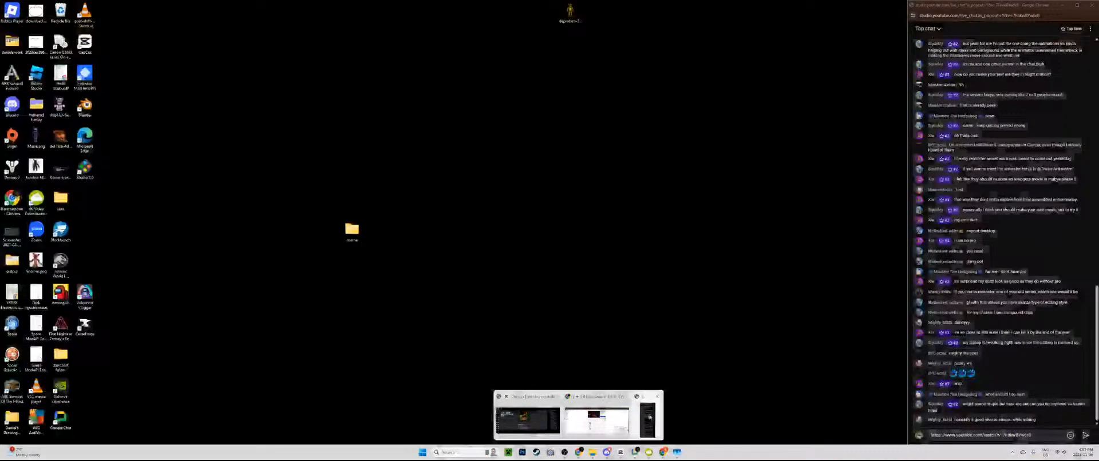
left_click(648, 418)
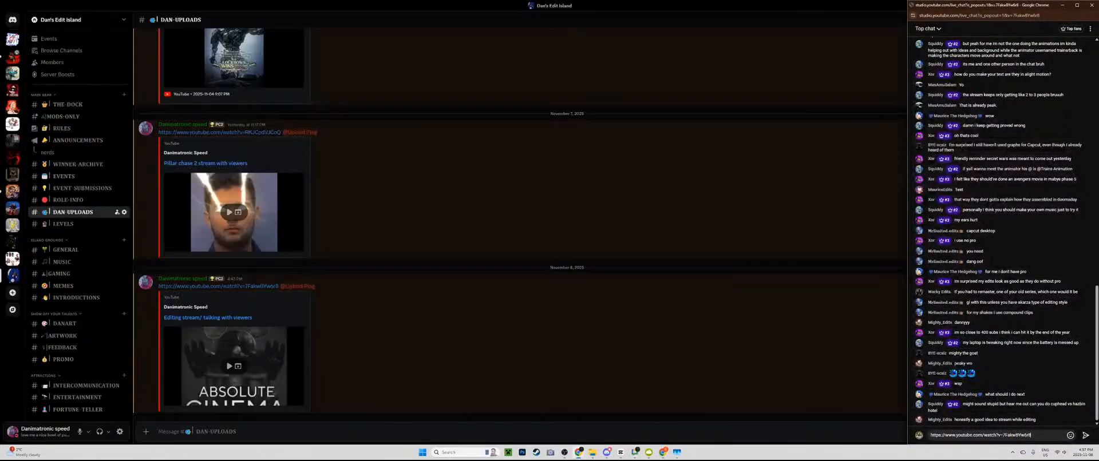
left_click(551, 416)
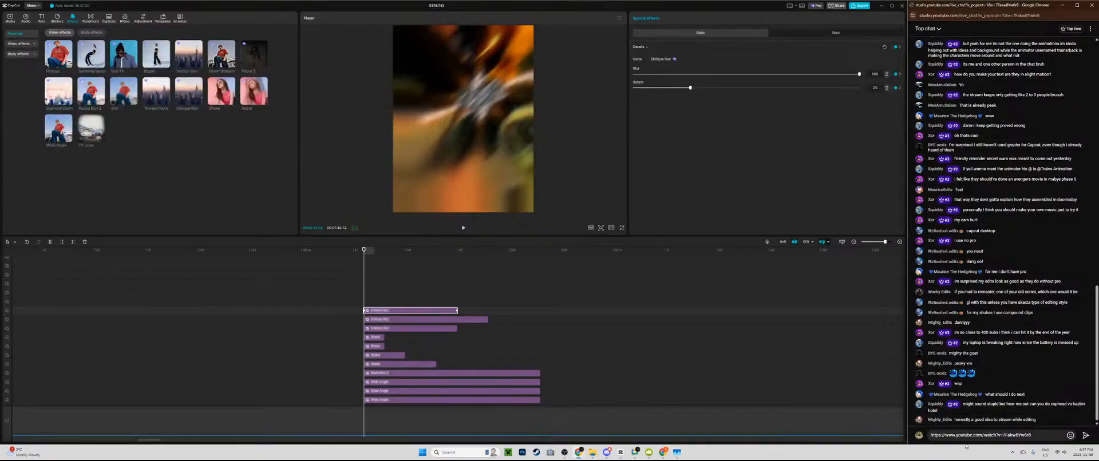
key("Return")
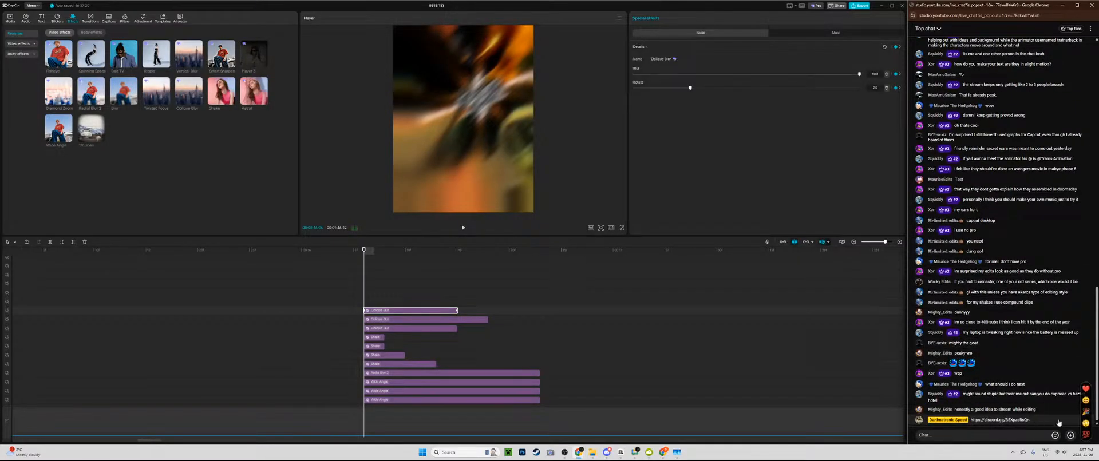
left_click(1089, 410)
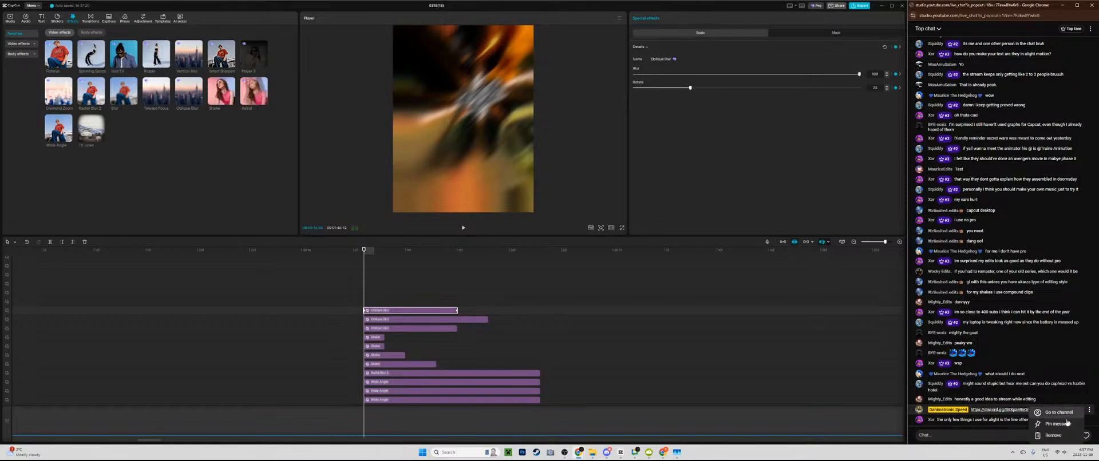
left_click(1054, 412)
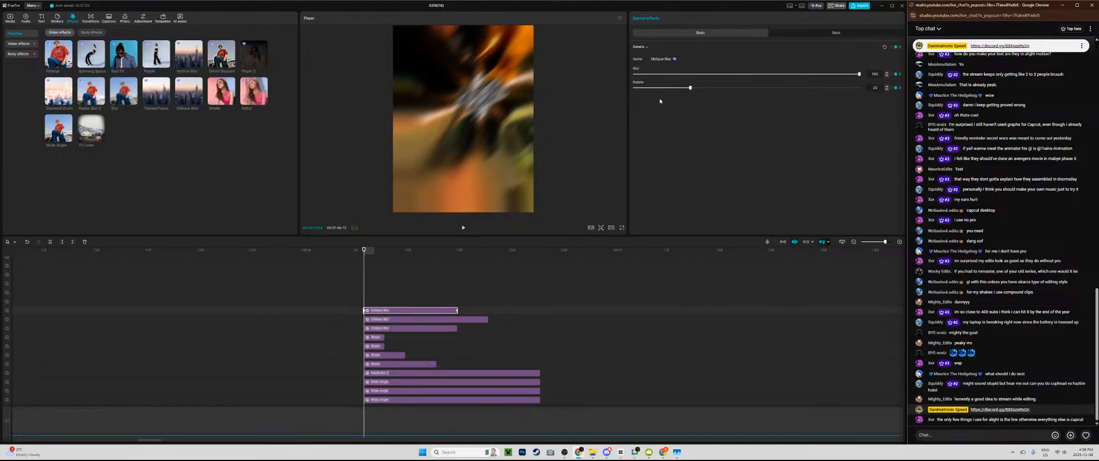
Step: Play back the stacked Oblique Blurs repeatedly from the clip's start to judge the combined effect
left_click(362, 270)
key("space")
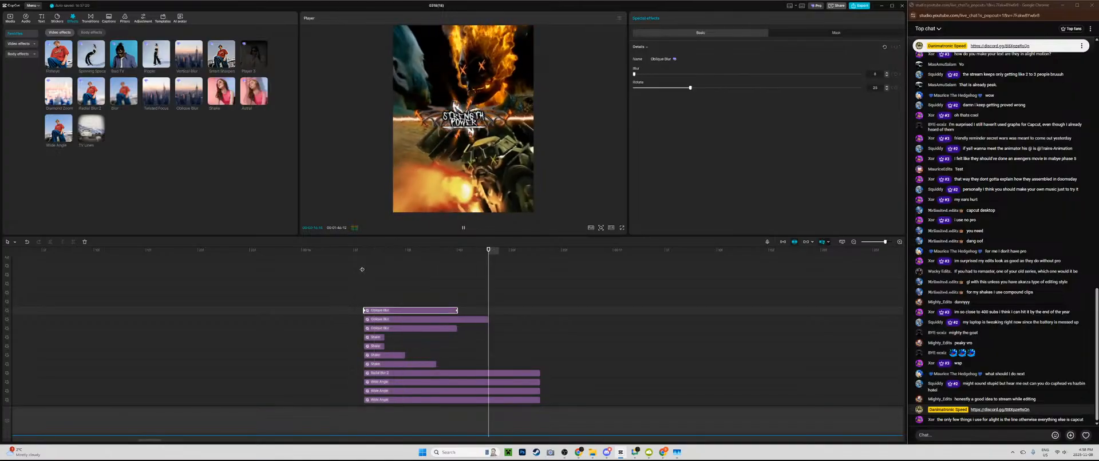
left_click(362, 270)
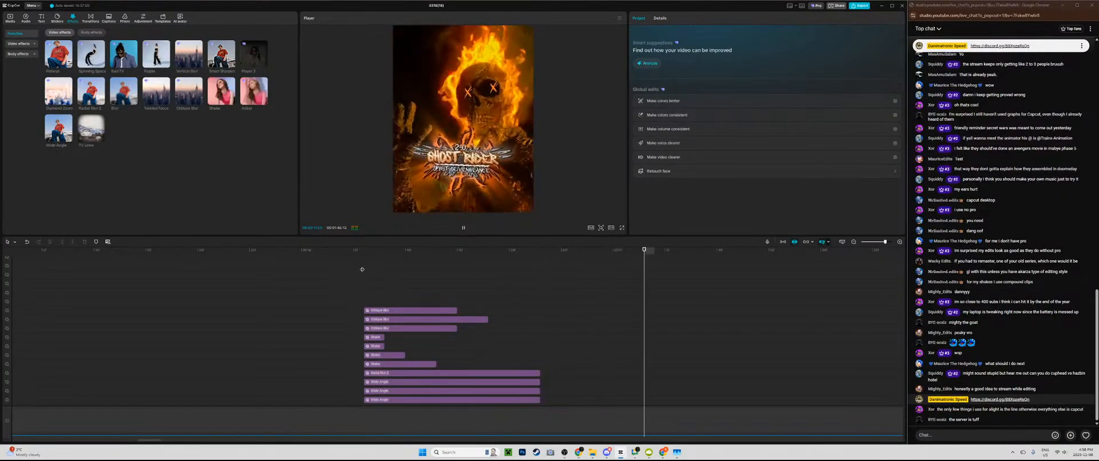
left_click(362, 270)
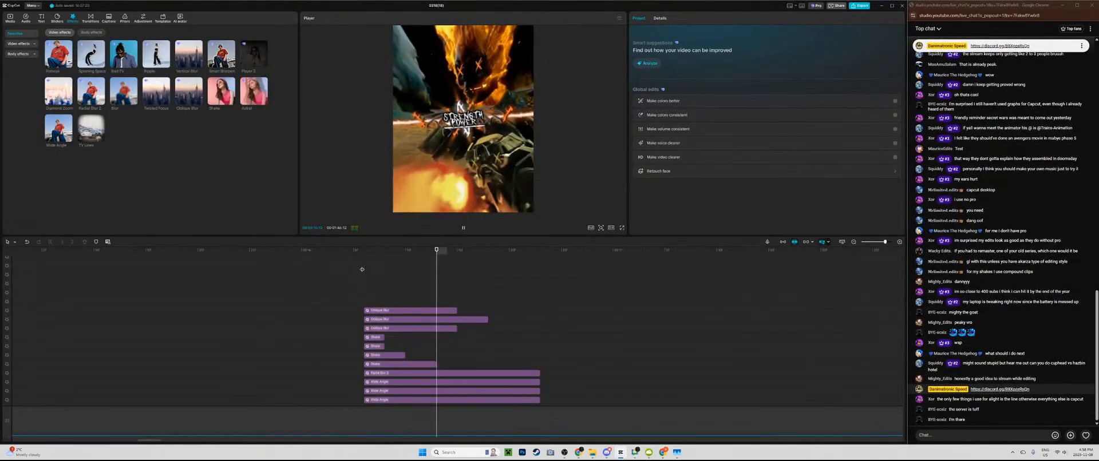
left_click(362, 270)
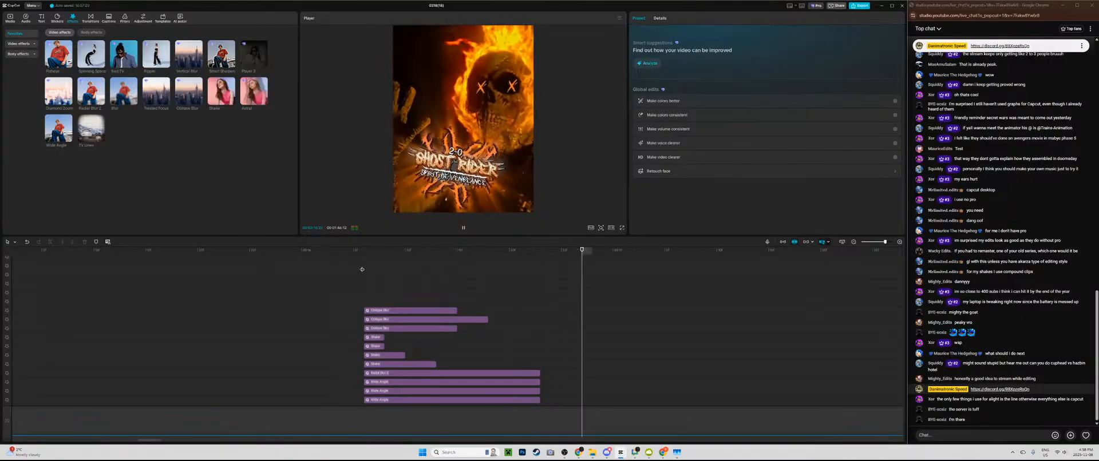
left_click(362, 270)
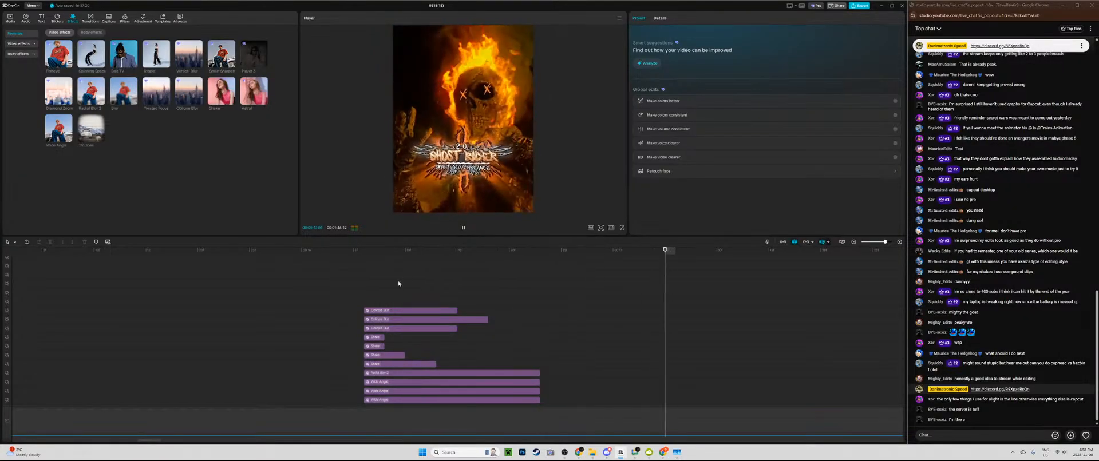
left_click(366, 283)
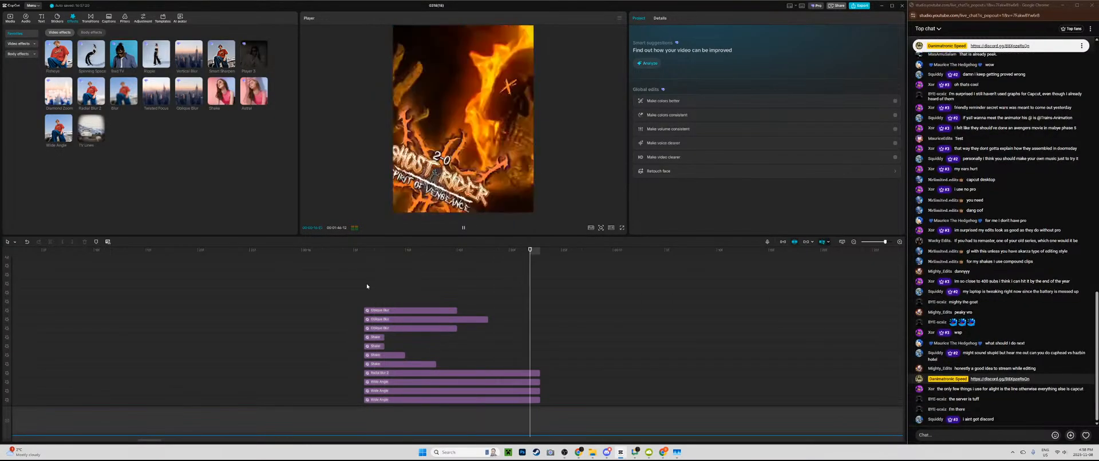
key("space")
Step: Move the three Oblique Blurs up one track and duplicate the topmost short Shake into the freed track
left_click_drag(428, 291, 390, 330)
left_click(371, 337)
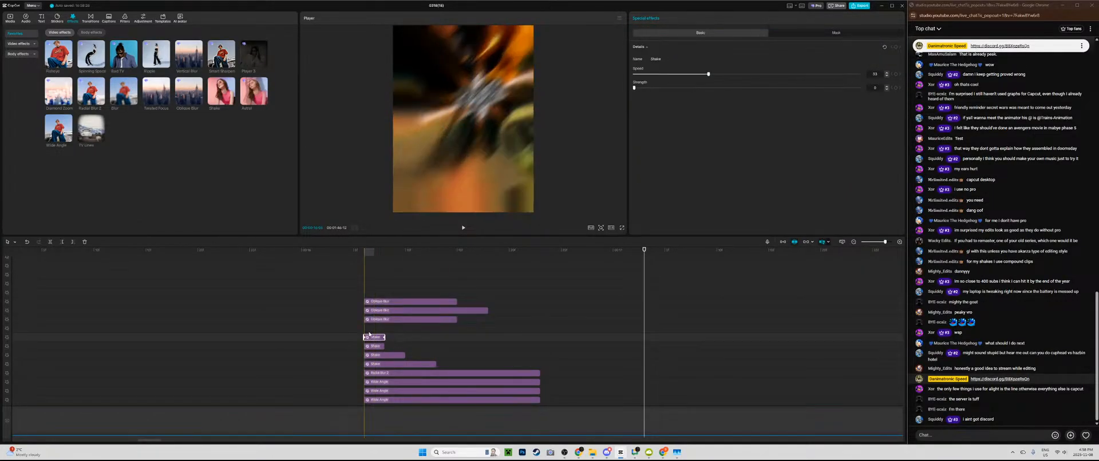
key("ctrl+v")
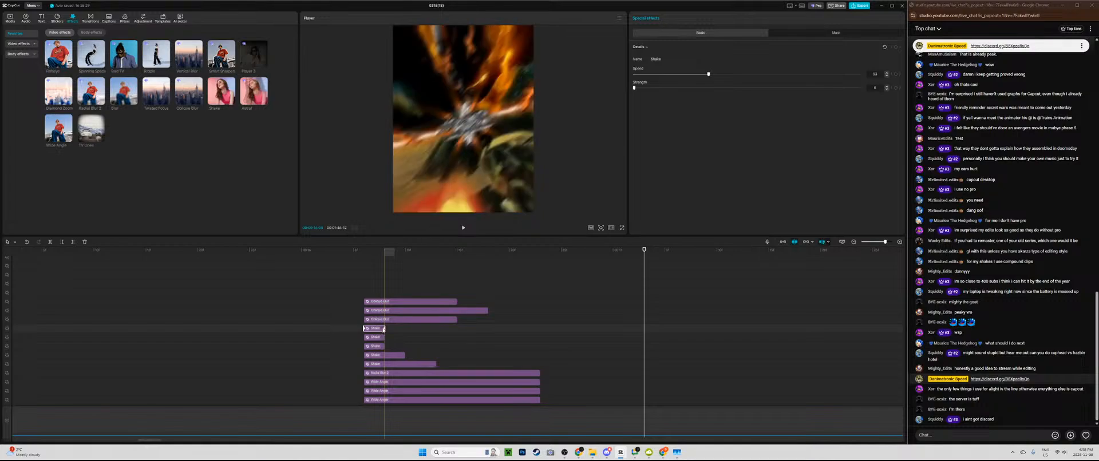
Step: Trim the end of the new Shake copy to half its length and play back from the clip's start
left_click(382, 330)
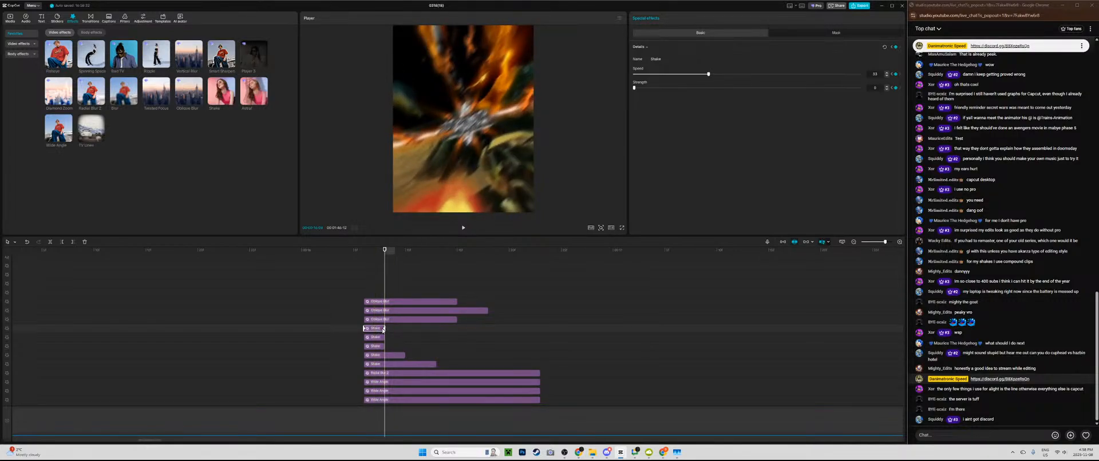
left_click(375, 329)
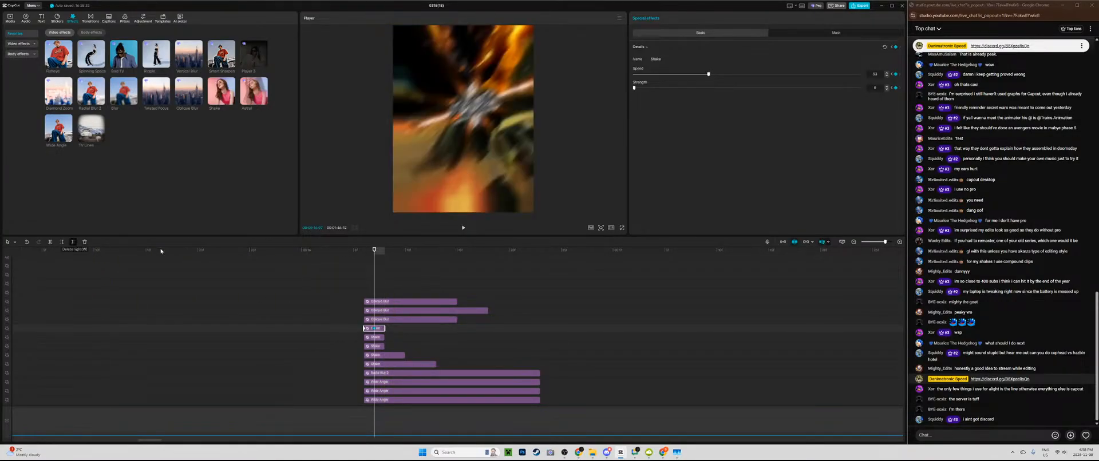
left_click(363, 288)
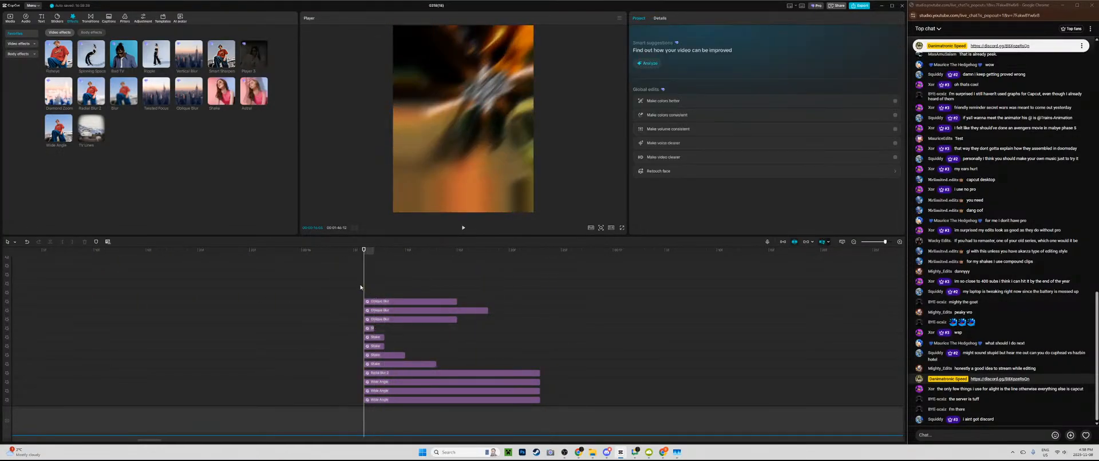
key("space")
Step: Copy the whole stack of Oblique Blur, Shake, blur and Wide Angle effects and paste it at the next clip's start
left_click_drag(362, 283, 486, 406)
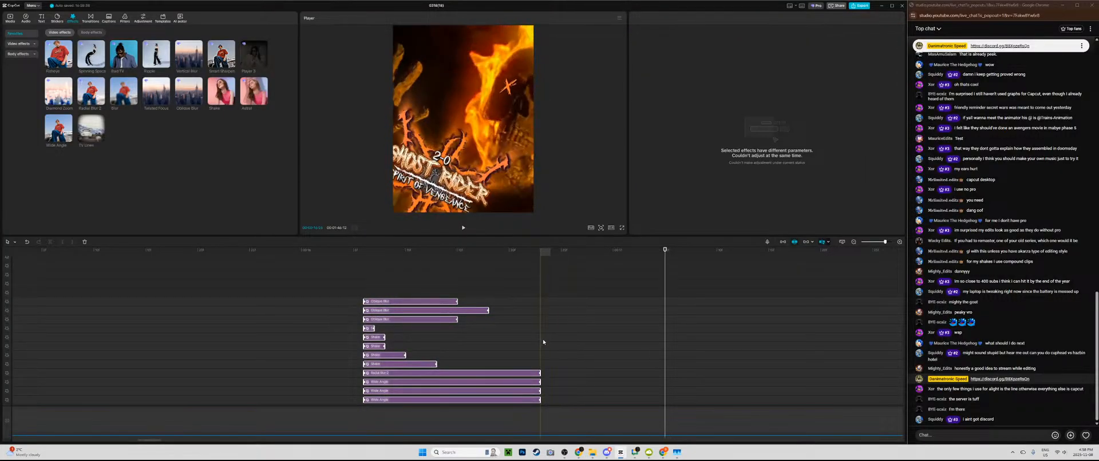
key("Delete")
left_click(540, 353)
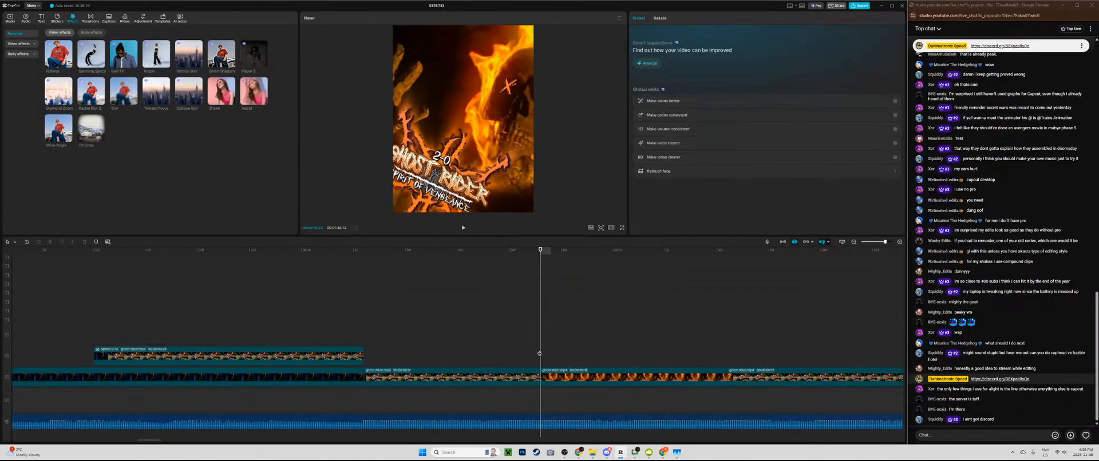
key("ctrl+z")
left_click(727, 331)
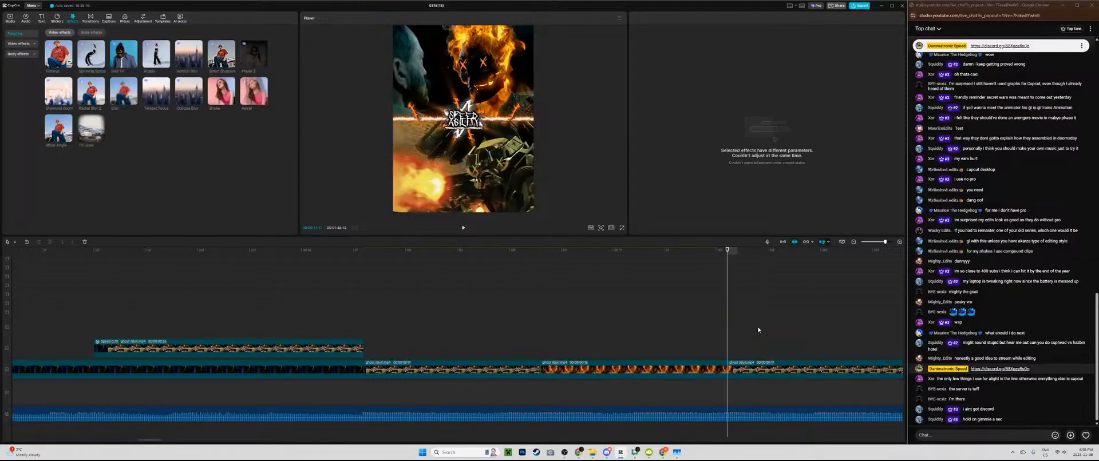
scroll(735, 329, "up", 5)
scroll(735, 332, "up", 2)
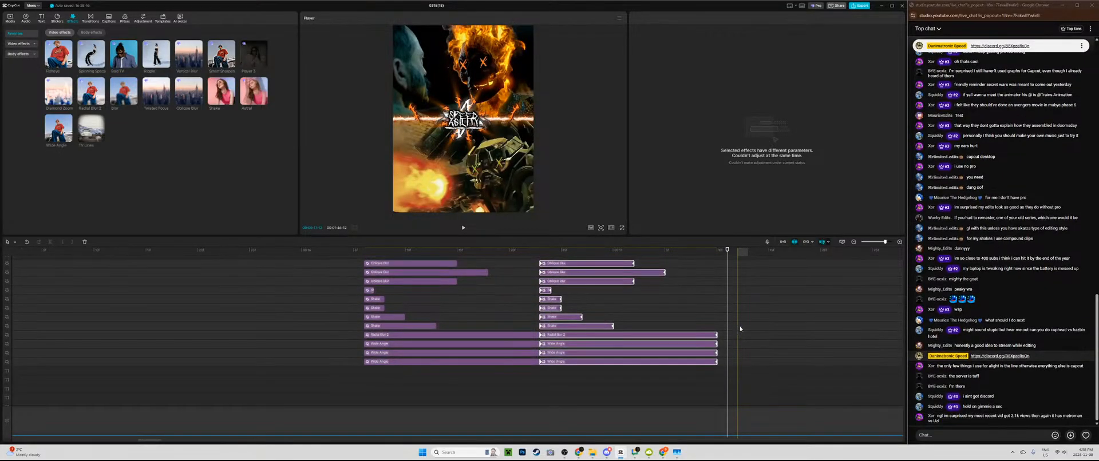
Step: Play back the pasted effect stack repeatedly from the second clip's start
left_click_drag(757, 319, 725, 362)
left_click(538, 380)
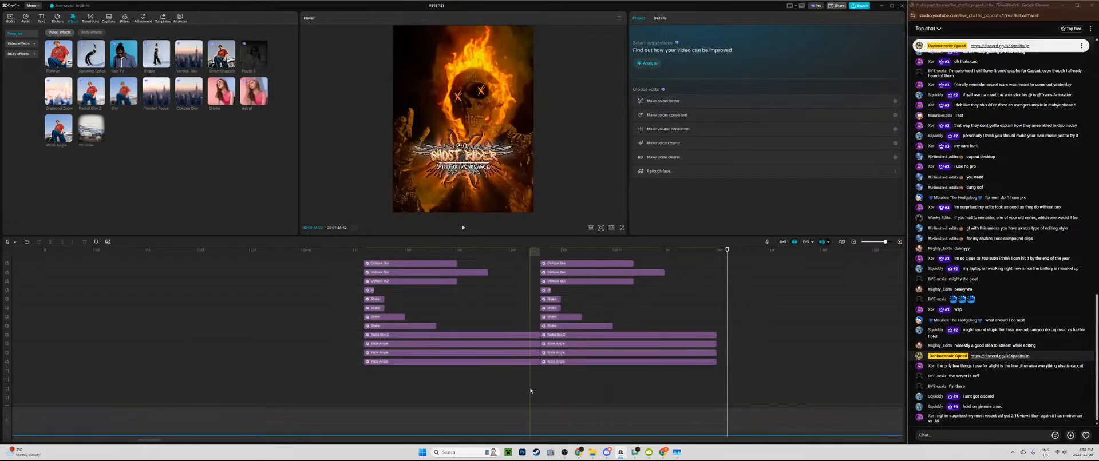
key("space")
left_click(540, 385)
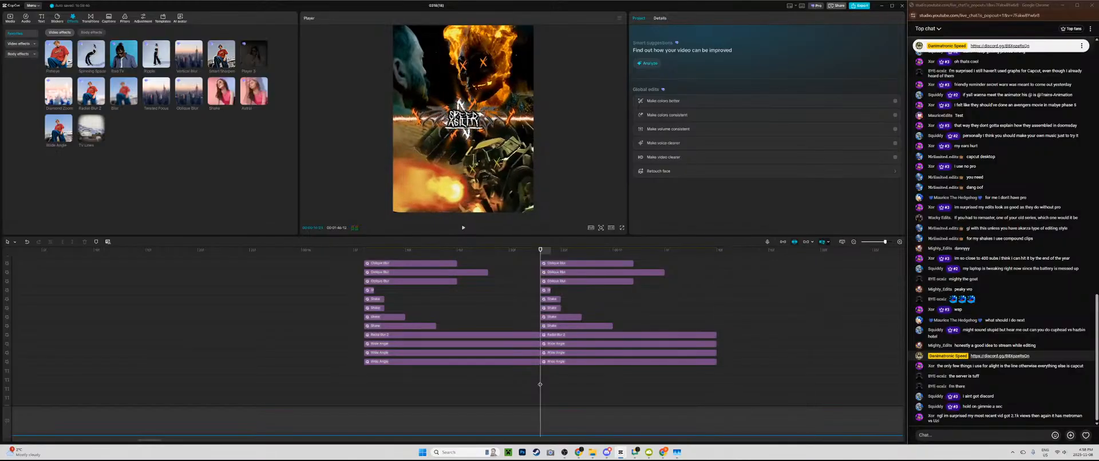
key("space")
left_click(540, 384)
Step: Set the rotation of the three pasted Oblique Blurs on the second clip to 75
scroll(561, 298, "up", 2)
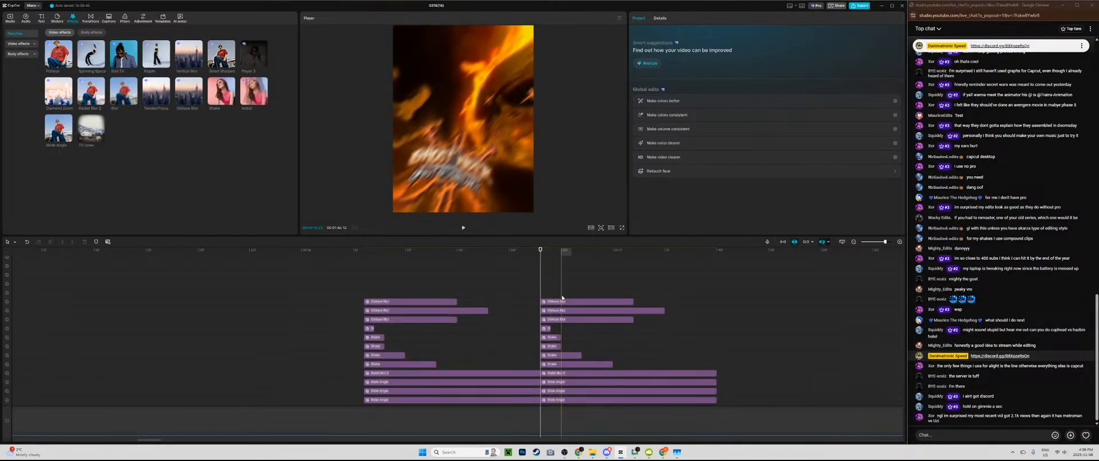
left_click(557, 303)
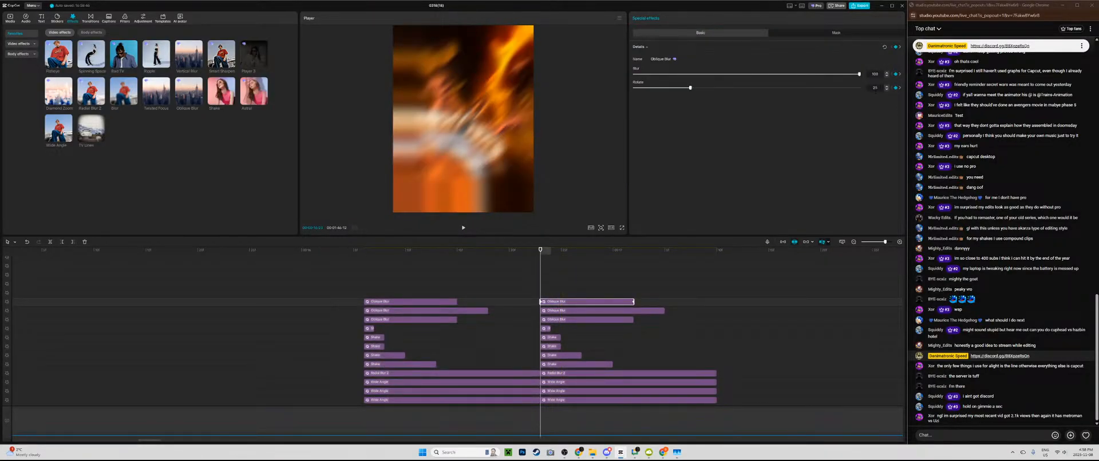
left_click_drag(690, 88, 800, 90)
left_click_drag(678, 296, 620, 324)
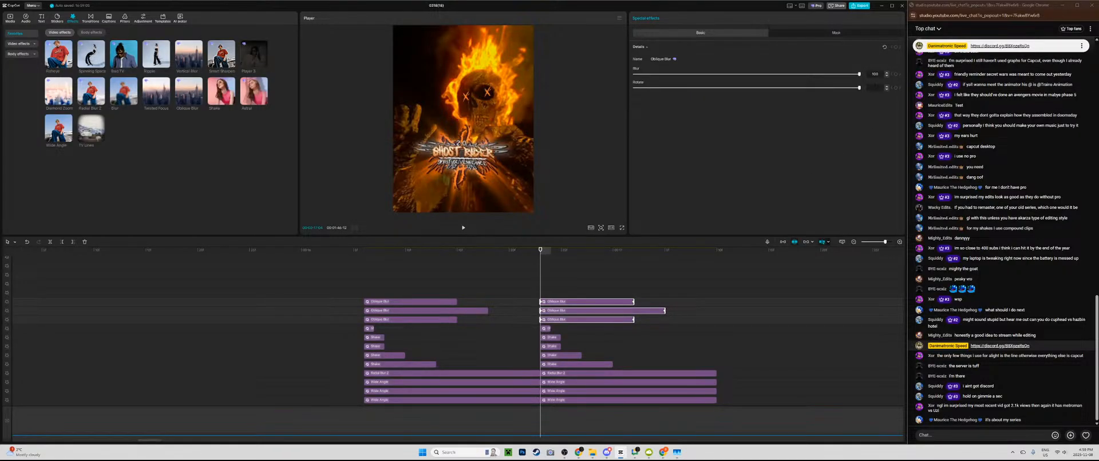
left_click(882, 112)
left_click(434, 244)
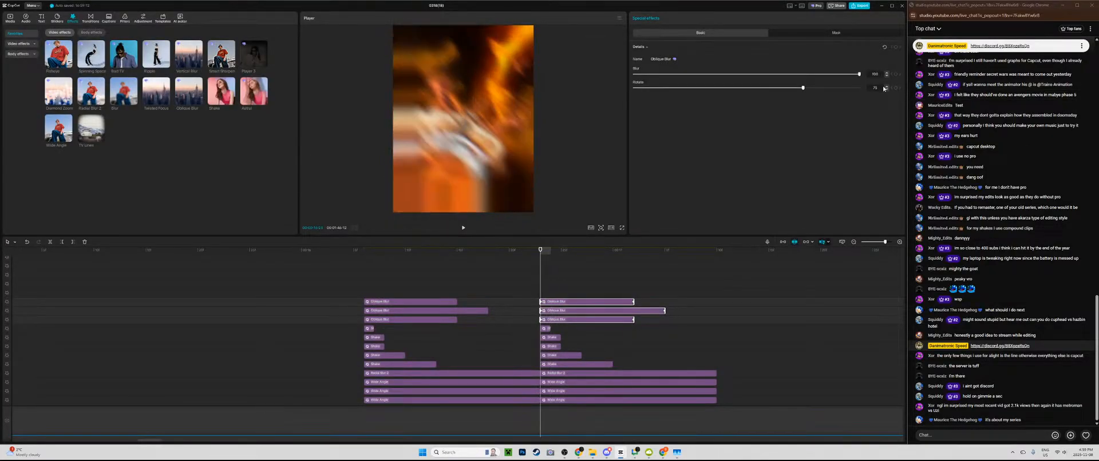
Step: Review the new blur angle by playing back from the second clip, the first clip and the footage before them
left_click(538, 285)
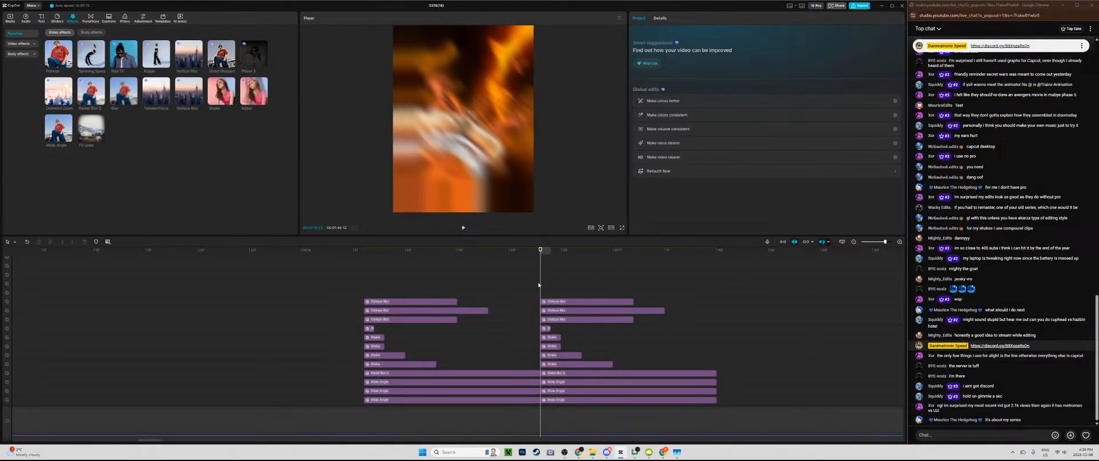
key("space")
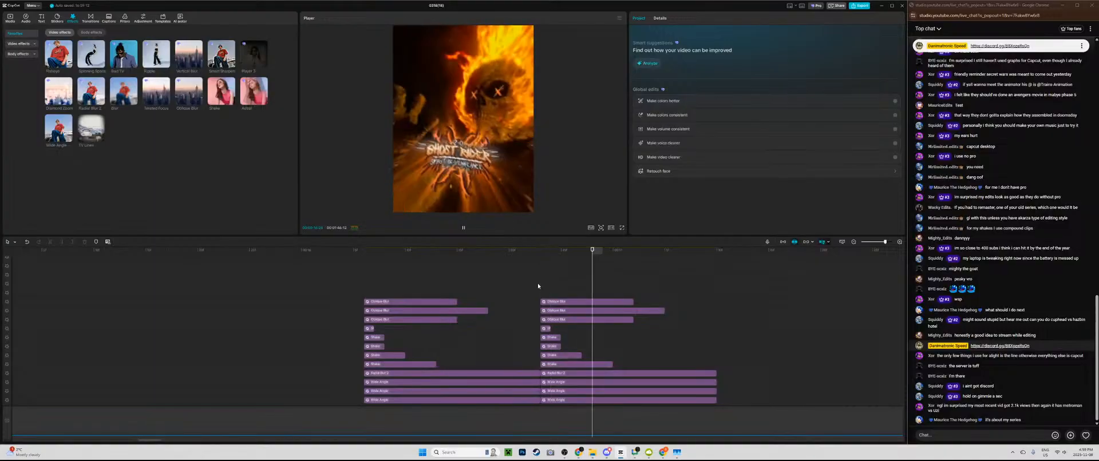
left_click(538, 285)
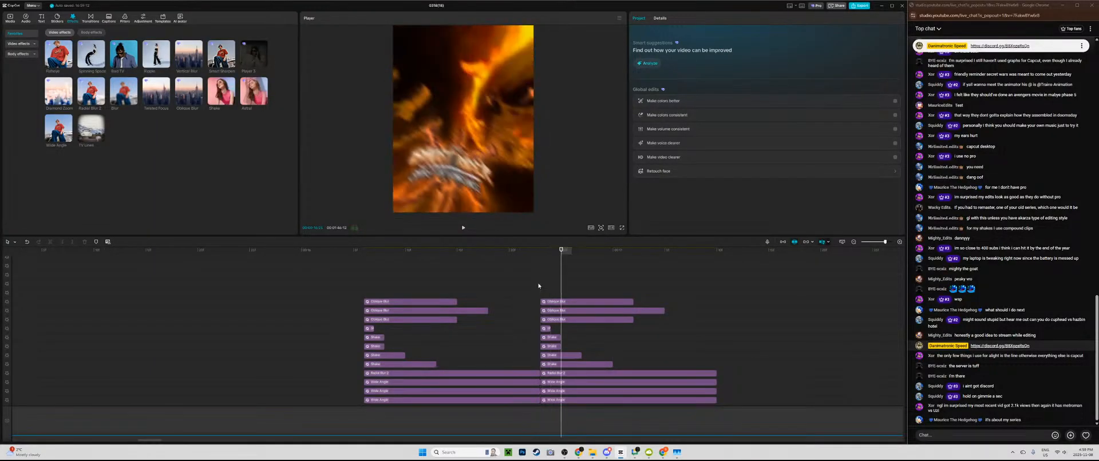
left_click(366, 285)
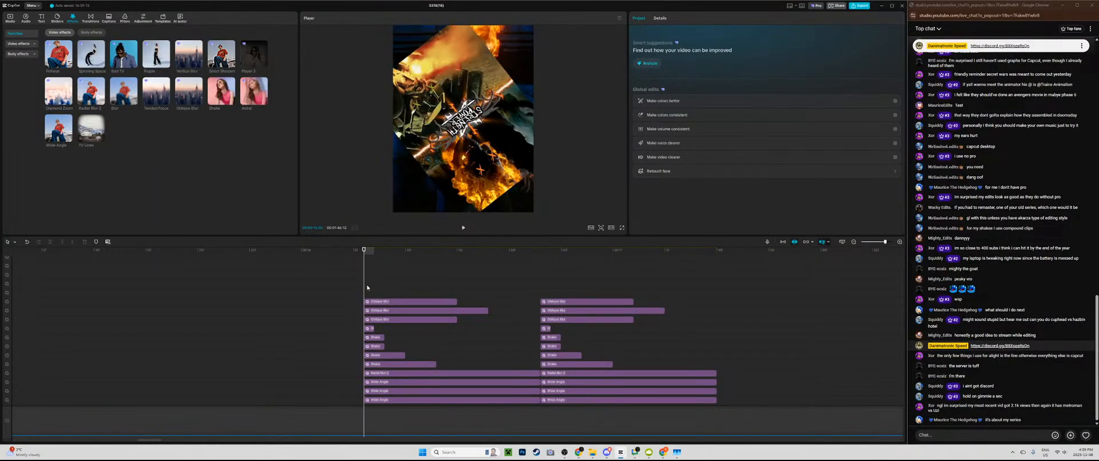
left_click(158, 301)
key("space")
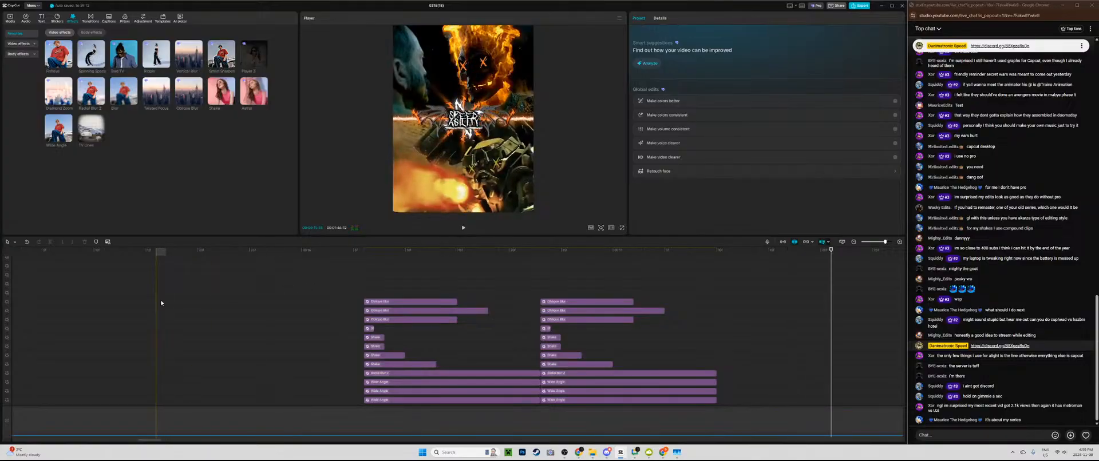
key("space")
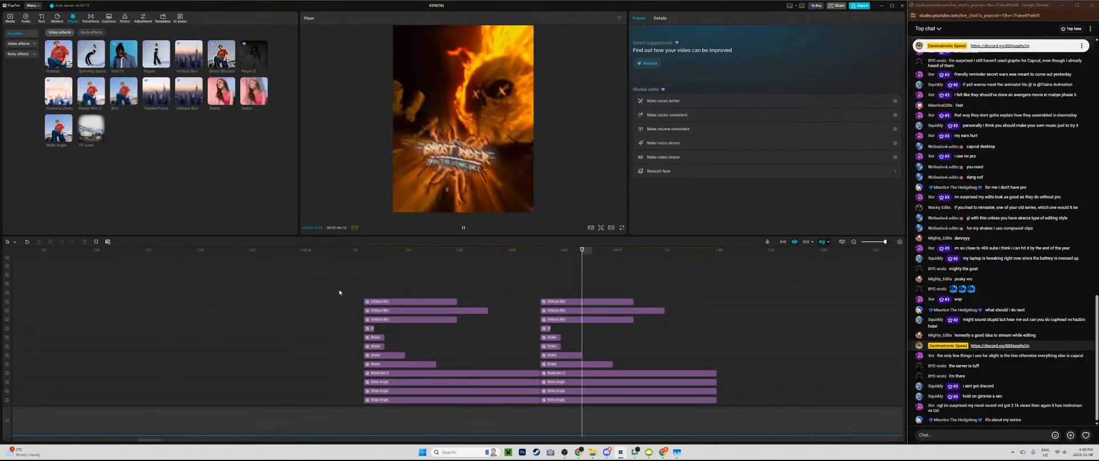
left_click(112, 315)
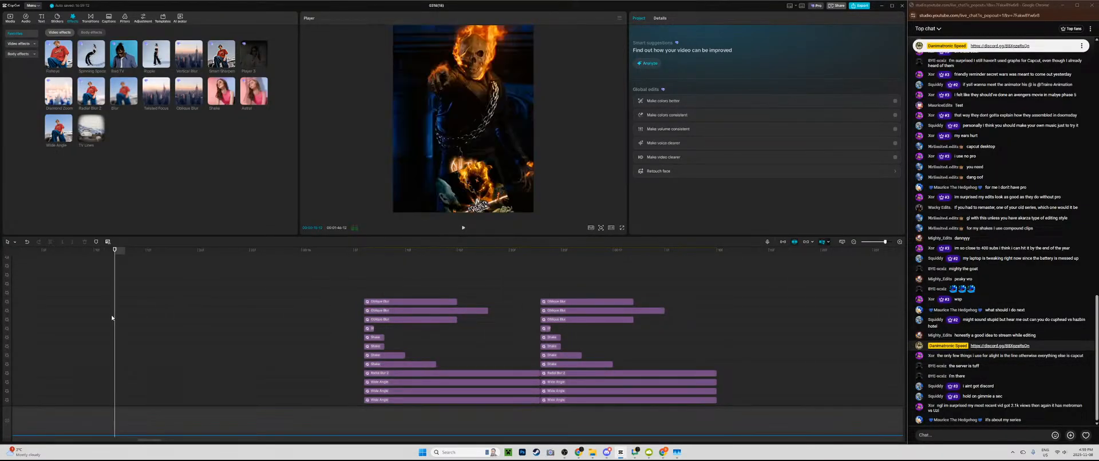
key("space")
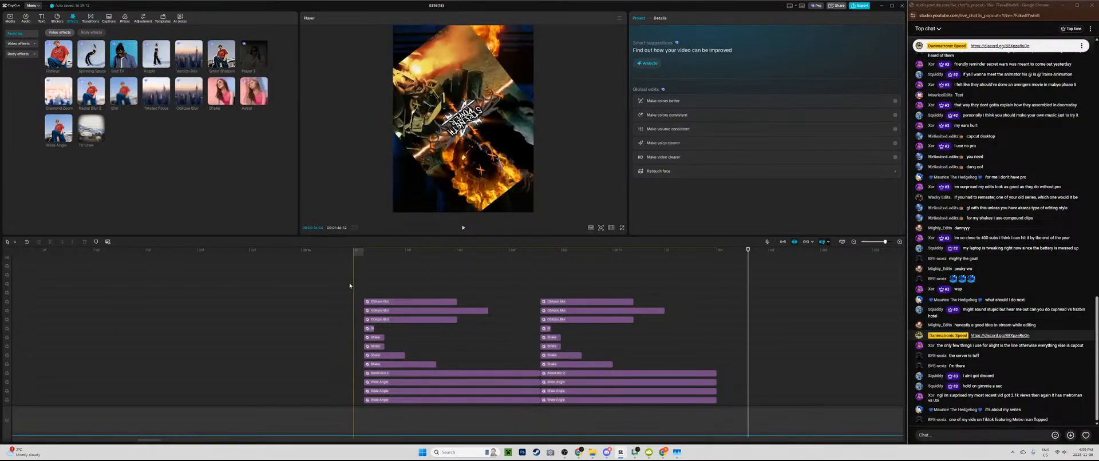
Step: Copy the effect stacks of both clips and paste them directly after the large group of effects near the timeline's end
left_click(372, 302)
left_click_drag(551, 345, 667, 378)
left_click_drag(885, 243, 871, 242)
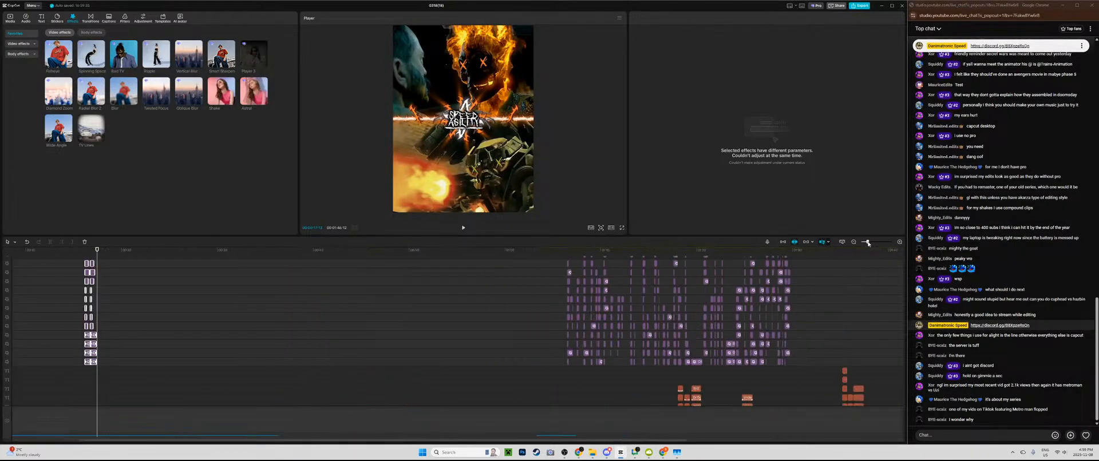
left_click(792, 301)
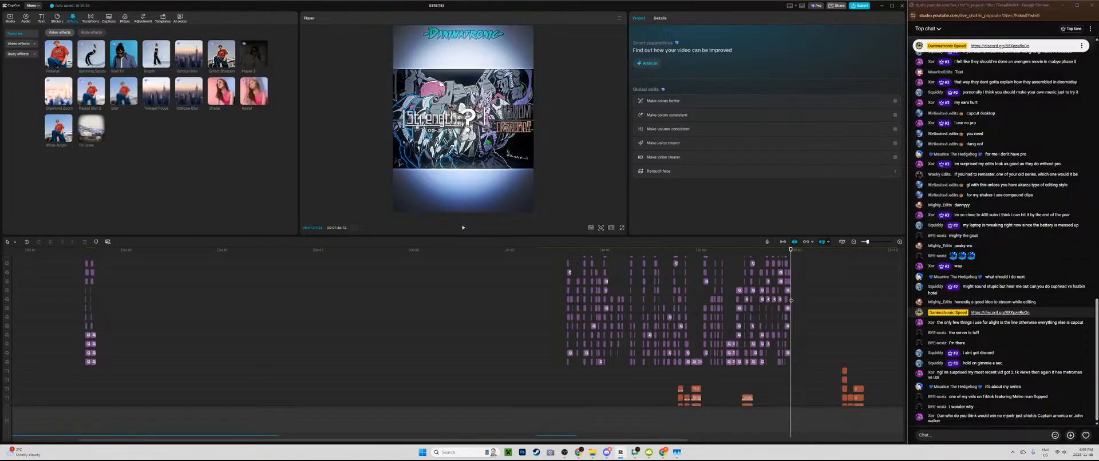
key("ctrl+v")
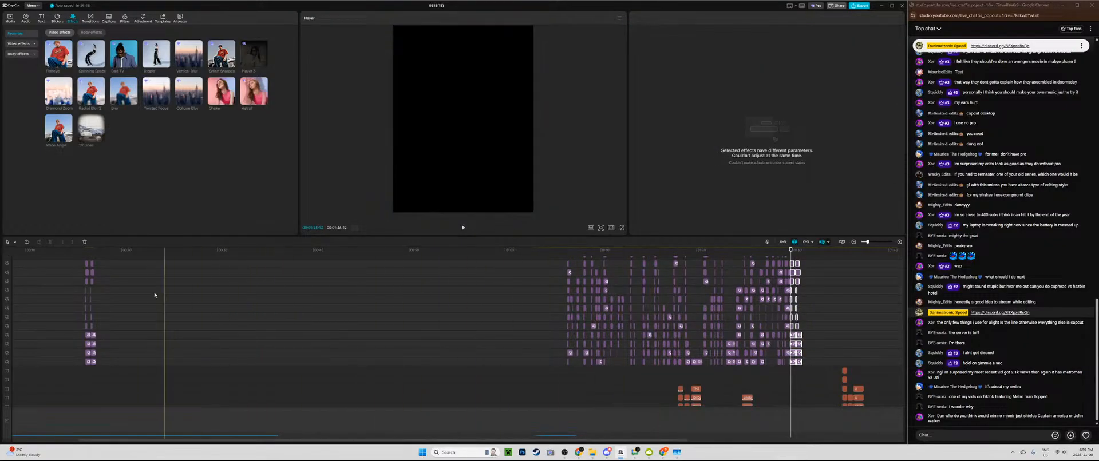
Step: Return to the Ghost Rider clips' video tracks and replay the transition around the second effect stack several times
left_click(107, 292)
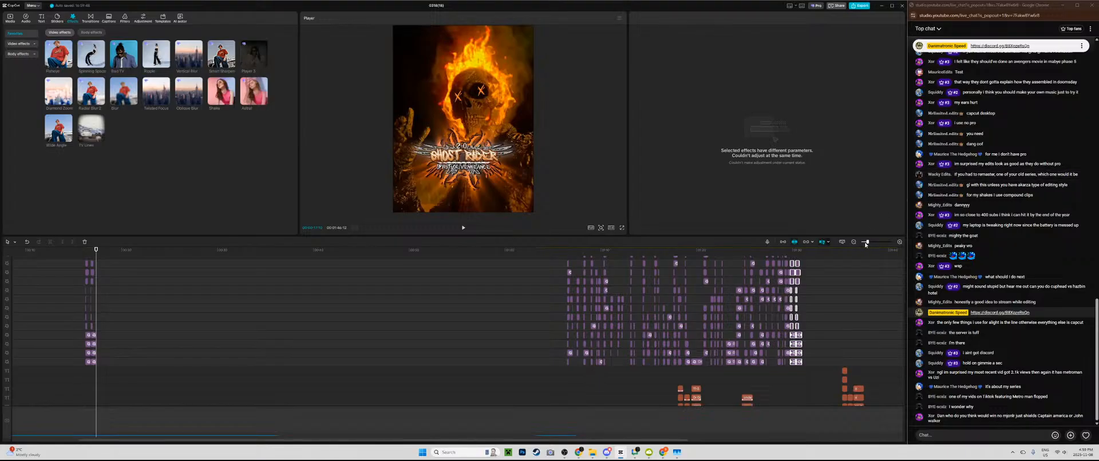
left_click_drag(868, 243, 879, 244)
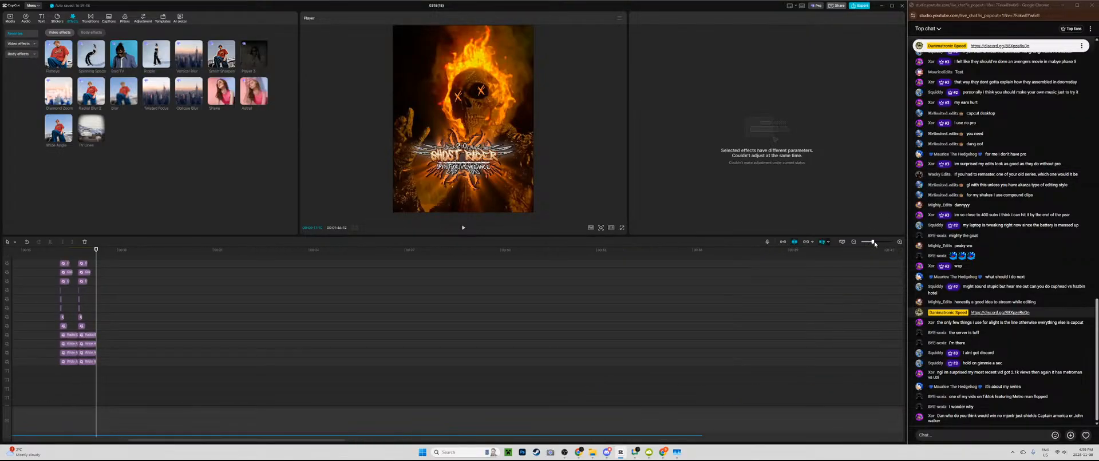
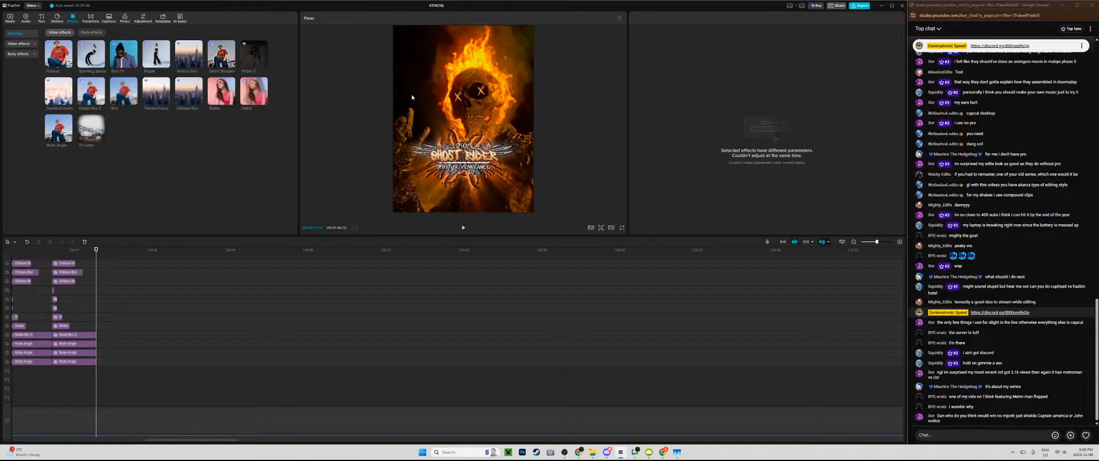
scroll(137, 306, "down", 5)
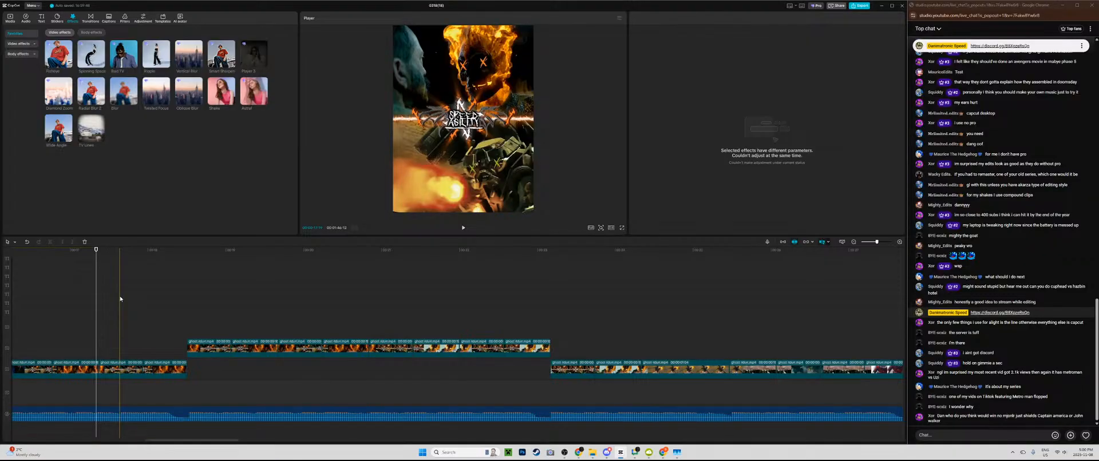
left_click(54, 302)
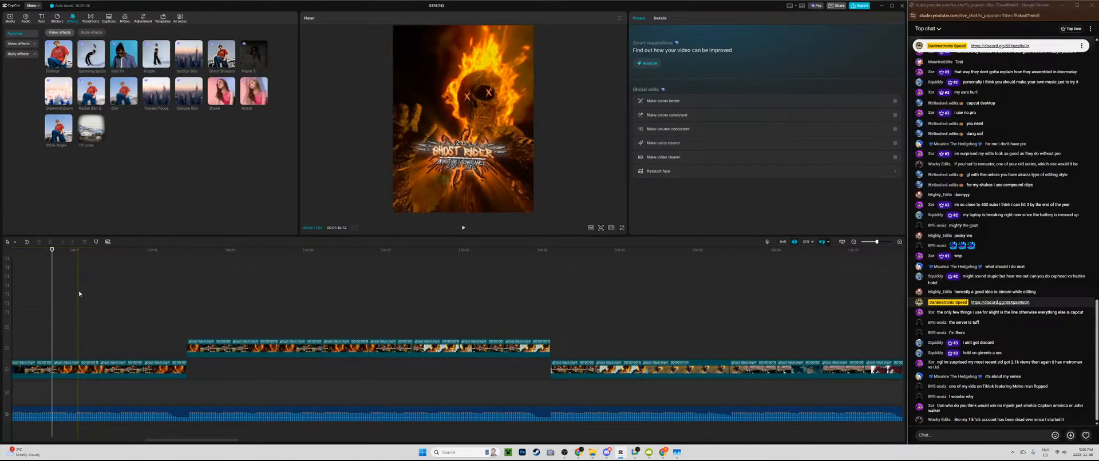
key("space")
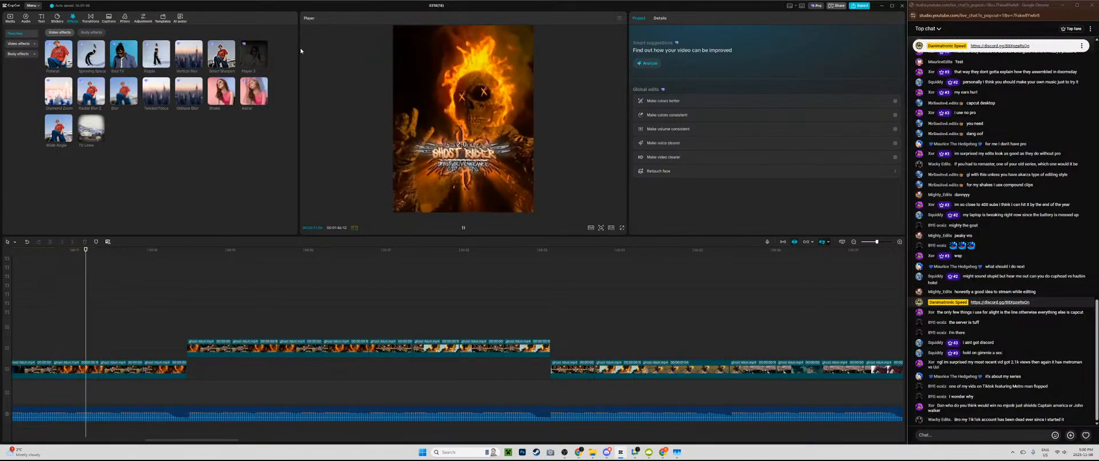
key("space")
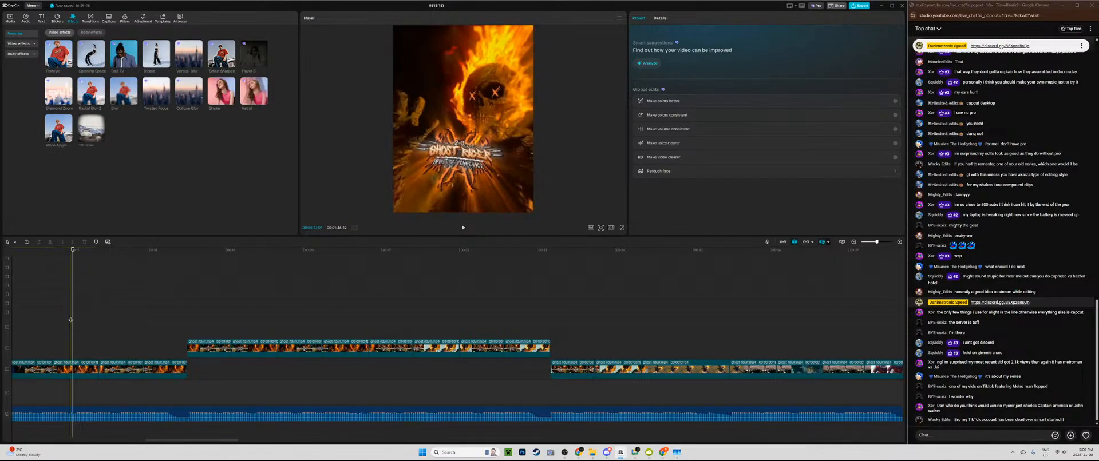
left_click(60, 319)
left_click(67, 318)
key("space")
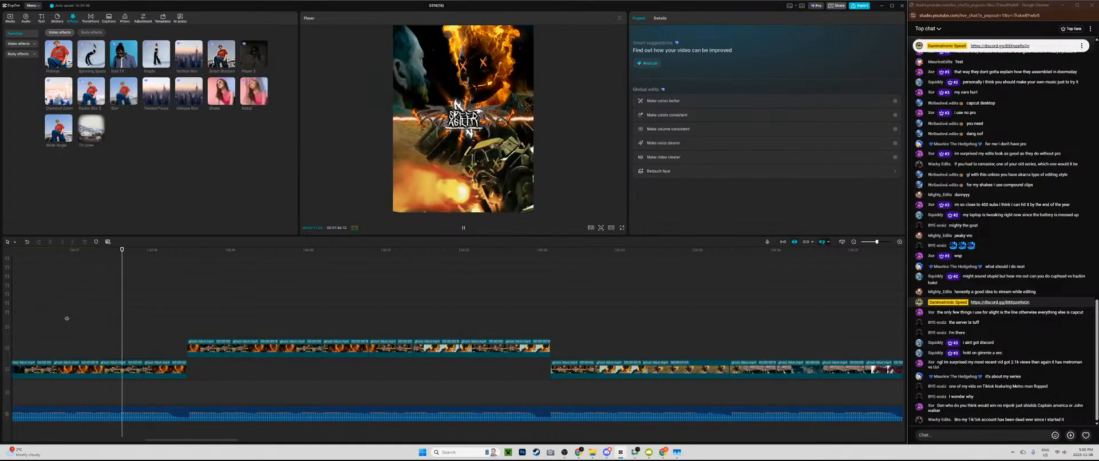
key("space")
left_click(67, 319)
key("space")
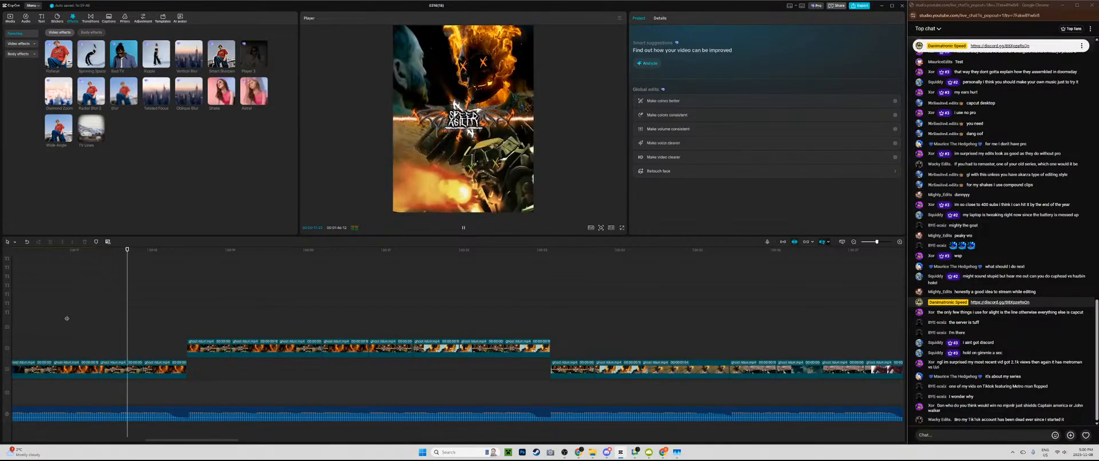
key("space")
left_click(66, 319)
key("space")
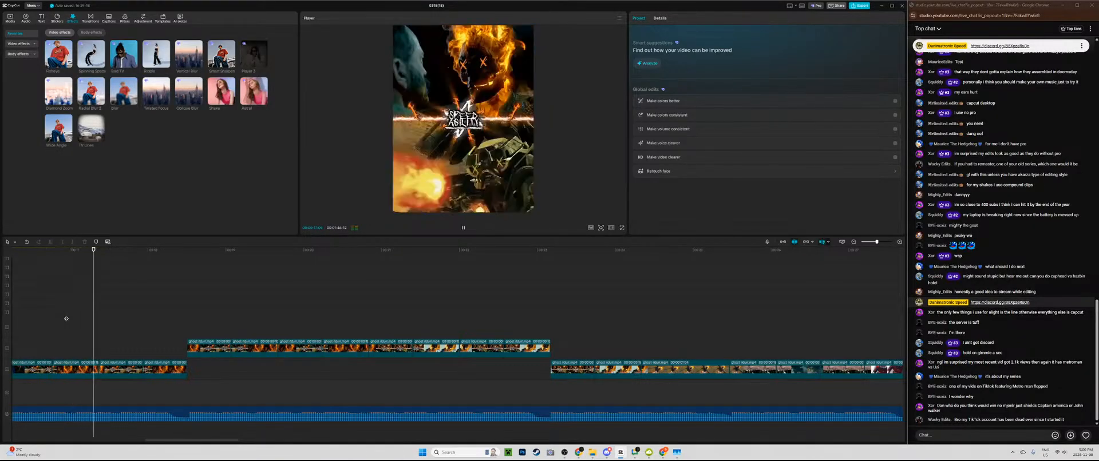
key("space")
left_click(69, 336)
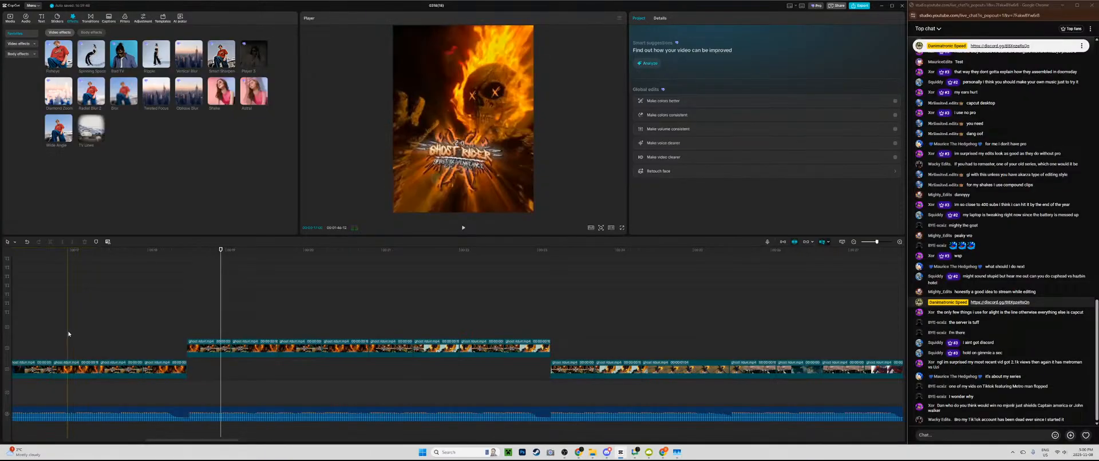
Step: Play back the sequence from before the first effect stack and recheck the cut into the following clip
left_click(125, 367)
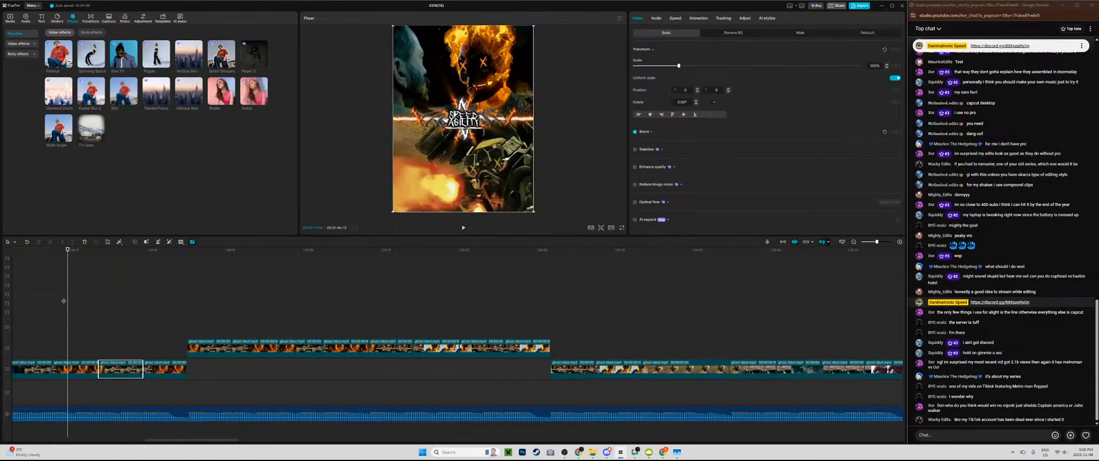
left_click_drag(49, 294, 133, 269)
key("space")
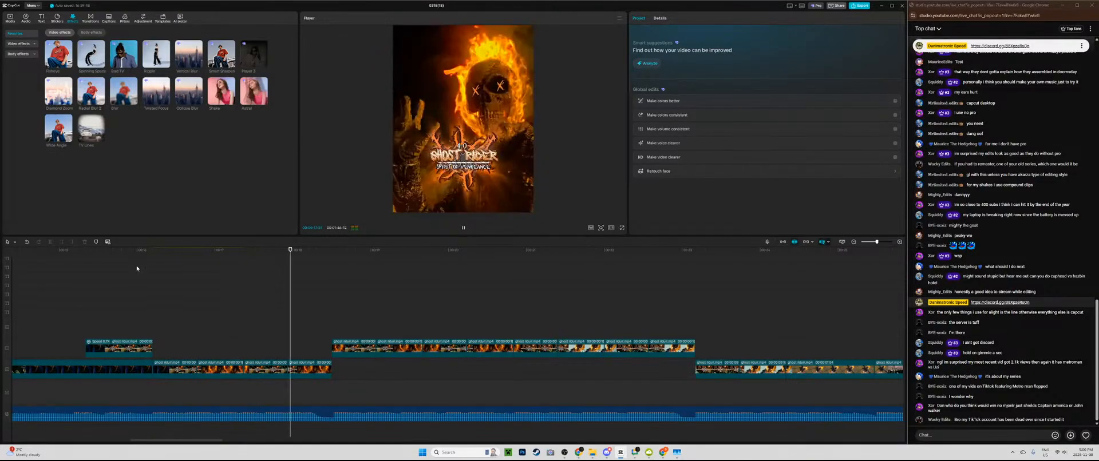
left_click(232, 305)
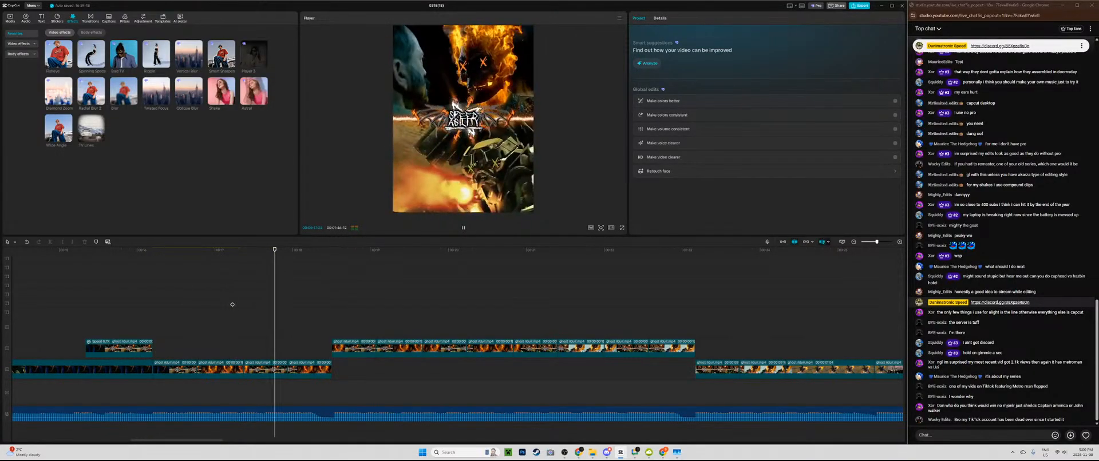
key("space")
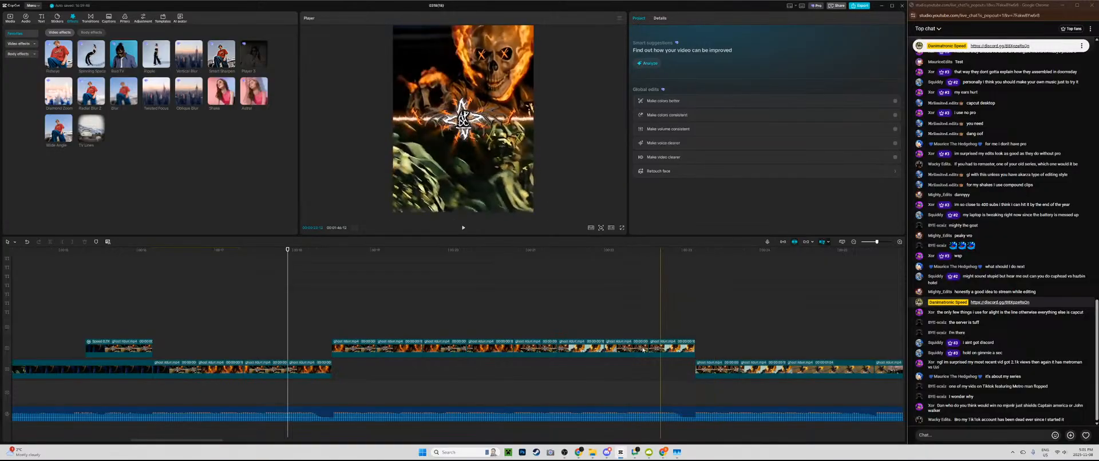
Step: Paste a copy of the main-track clip onto the overlay track one clip earlier and shorten it to end at the next cut
left_click(247, 363)
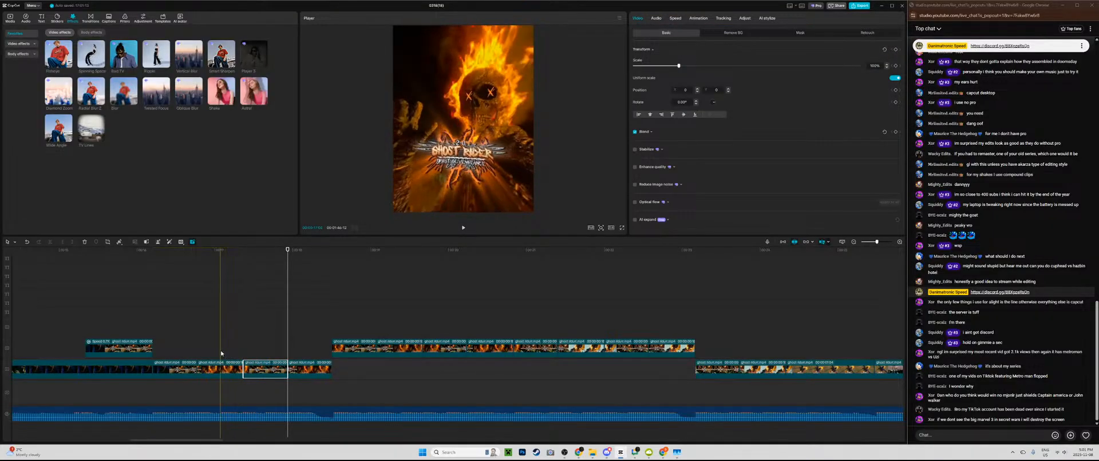
left_click(221, 353)
key("ctrl+v")
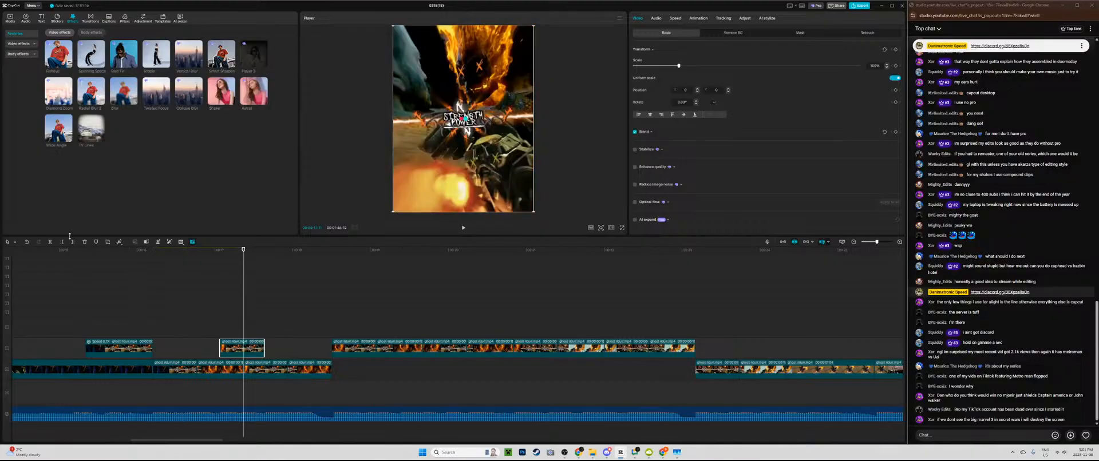
Step: Add a Split mask to the overlay clip and rotate it to -90° so the dividing line runs vertically
left_click(801, 33)
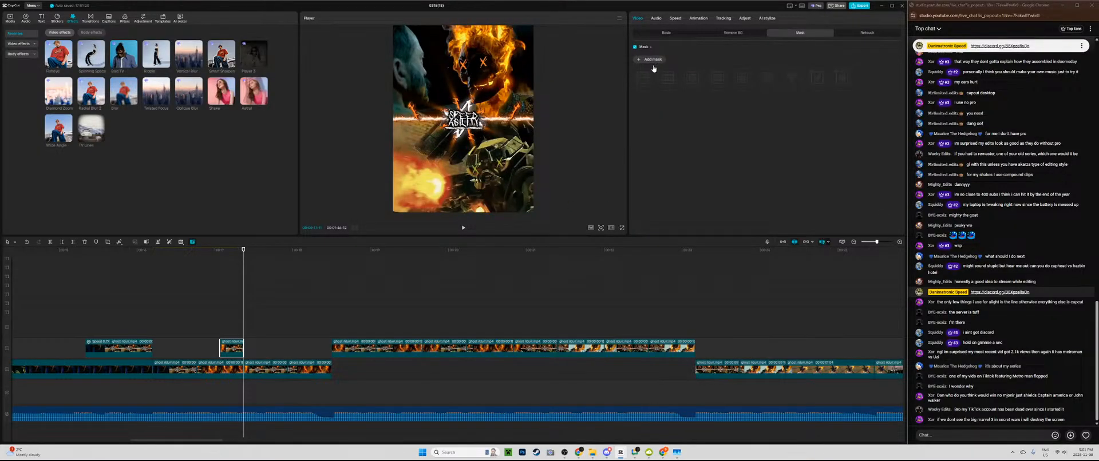
left_click(645, 78)
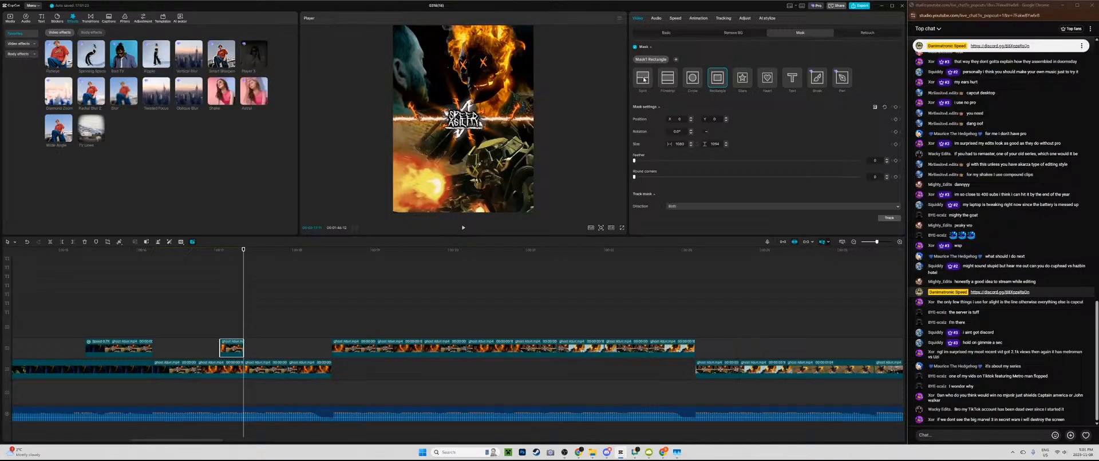
left_click(644, 79)
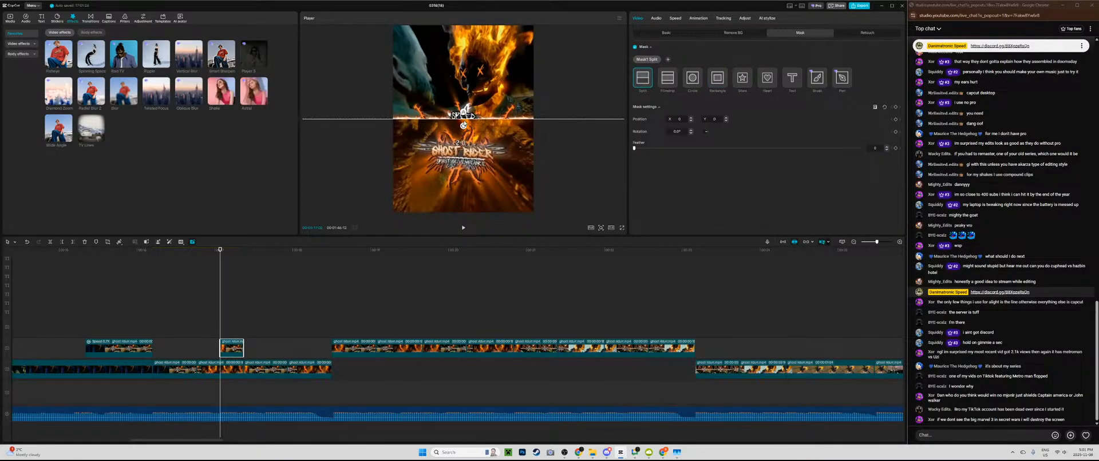
left_click_drag(464, 125, 470, 120)
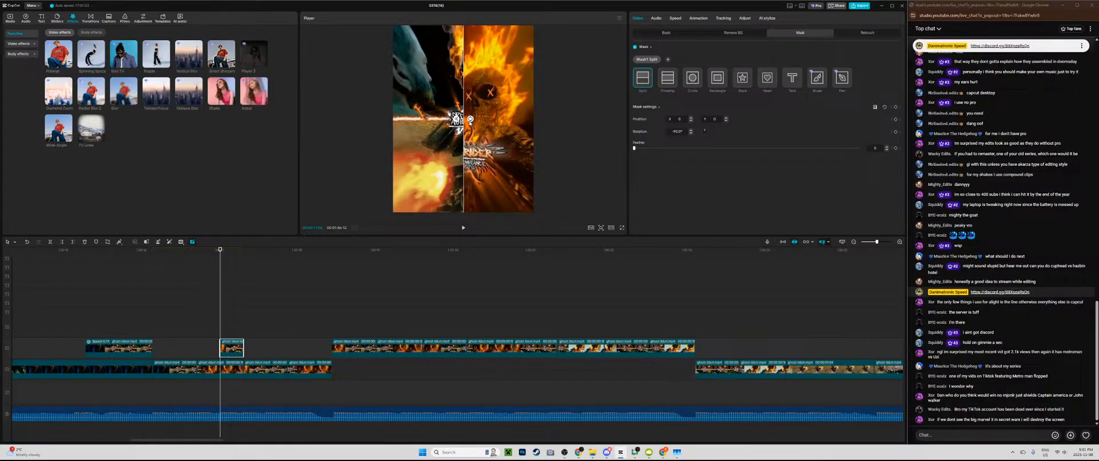
Step: Duplicate the masked overlay onto the track above and rotate the copy's Split mask to 90° to cover the opposite half
key("ctrl+c")
key("ctrl+v")
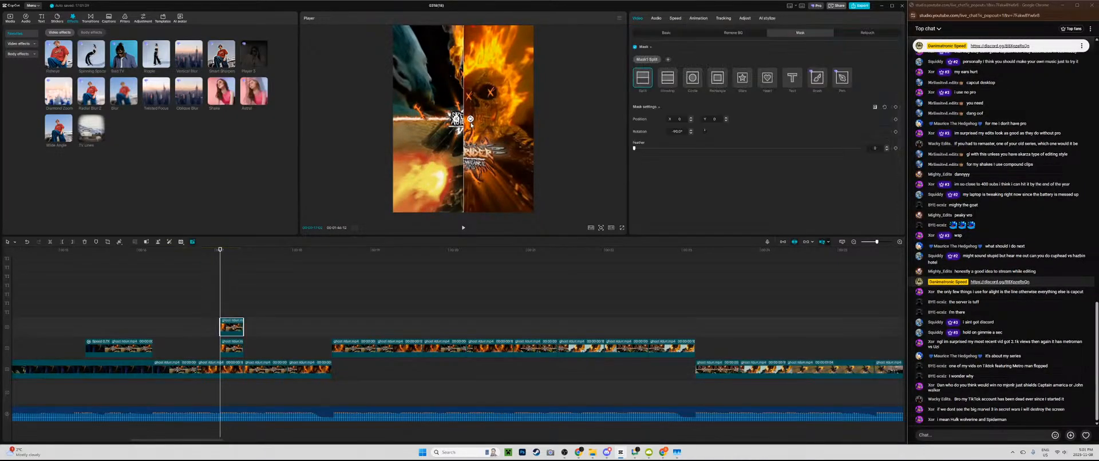
left_click_drag(471, 123, 380, 130)
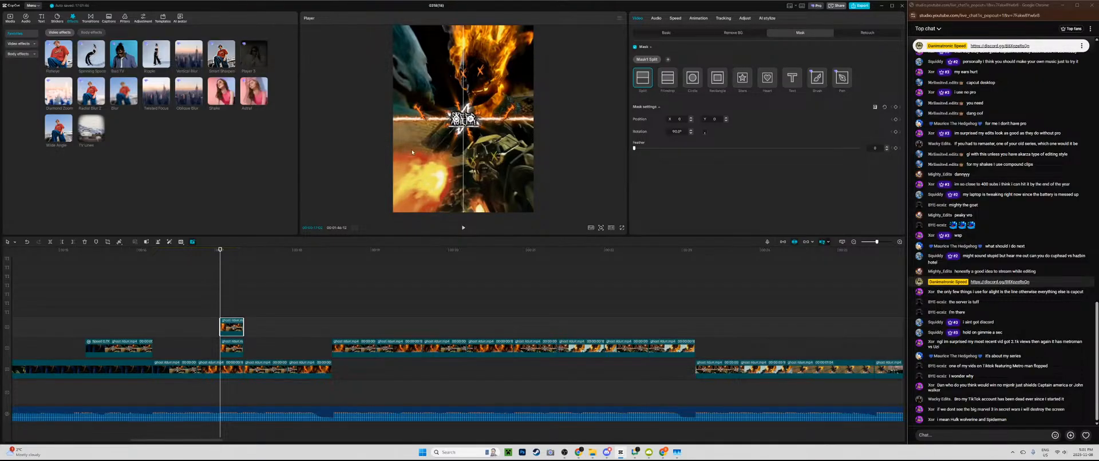
Step: Add a Transform keyframe at the start of the upper masked copy and advance the playhead to that clip's end
left_click(667, 33)
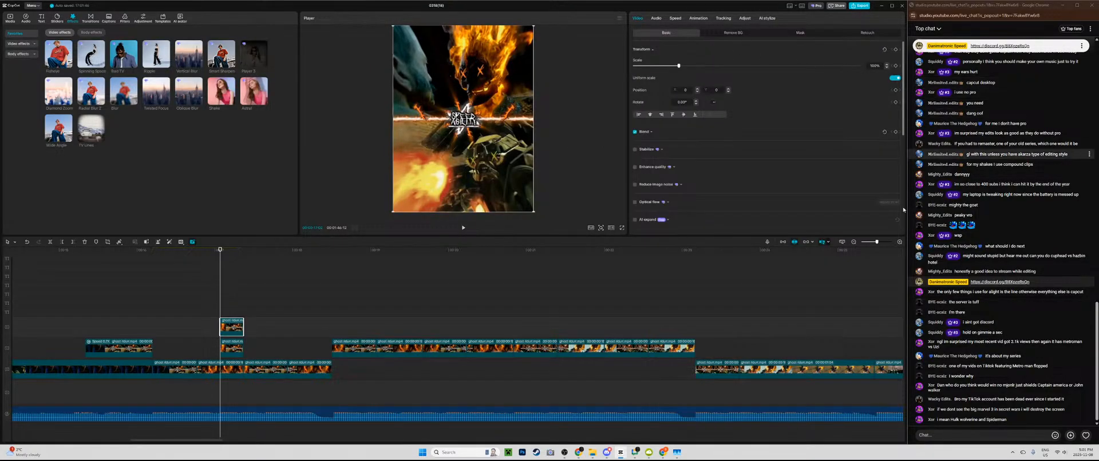
left_click(883, 242)
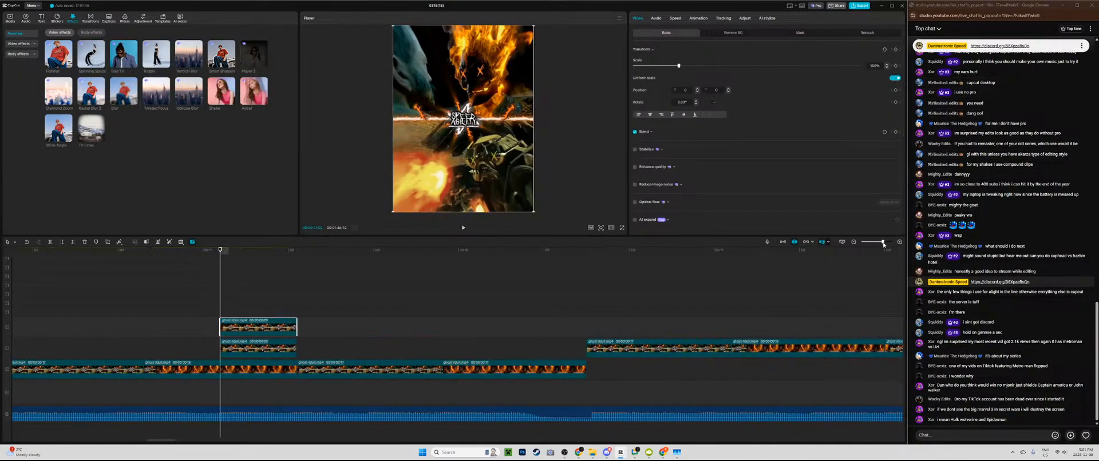
left_click(896, 49)
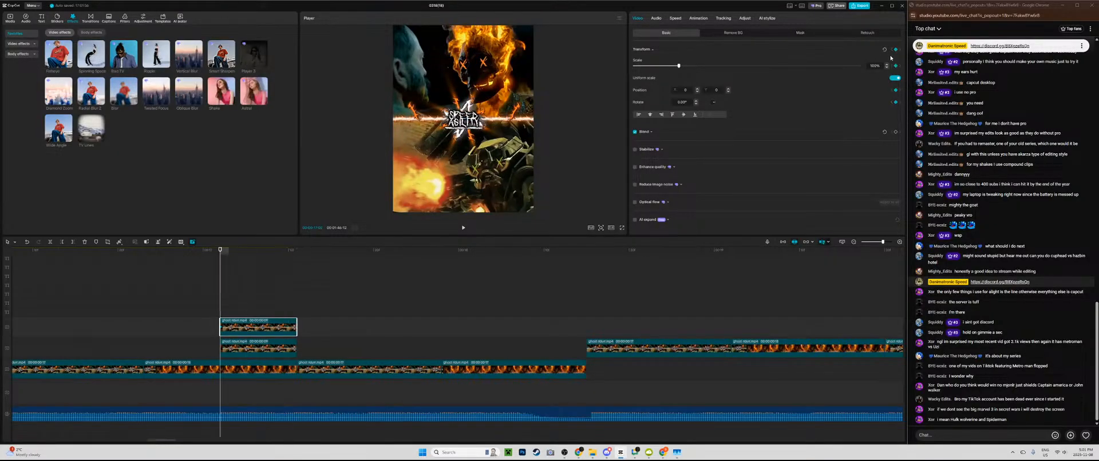
key("Right")
key("Right")
key("Right")
key("Right")
key("Right")
key("Right")
key("Right")
key("Right")
key("Right")
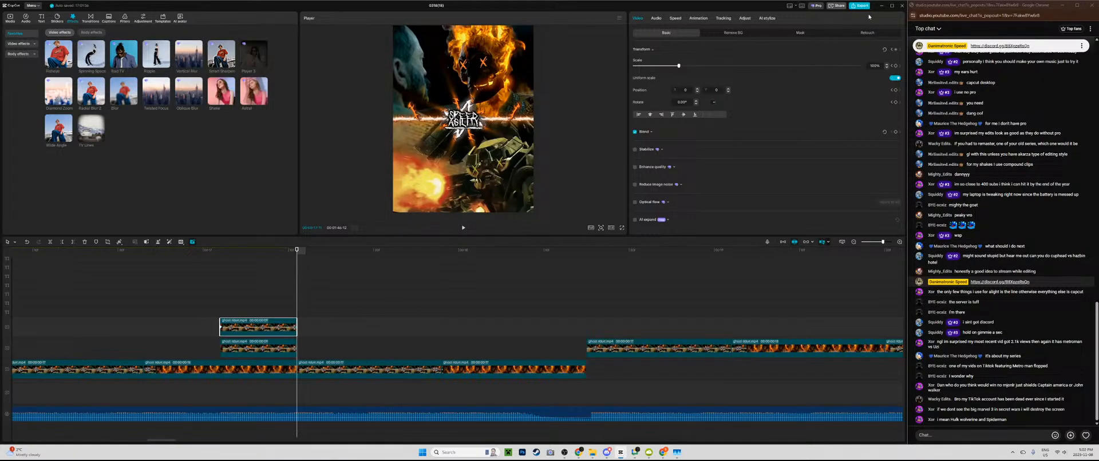
Step: Undo the last change, add a transform keyframe at the lower overlay clip's end, and return to its first frame
key("ctrl+z")
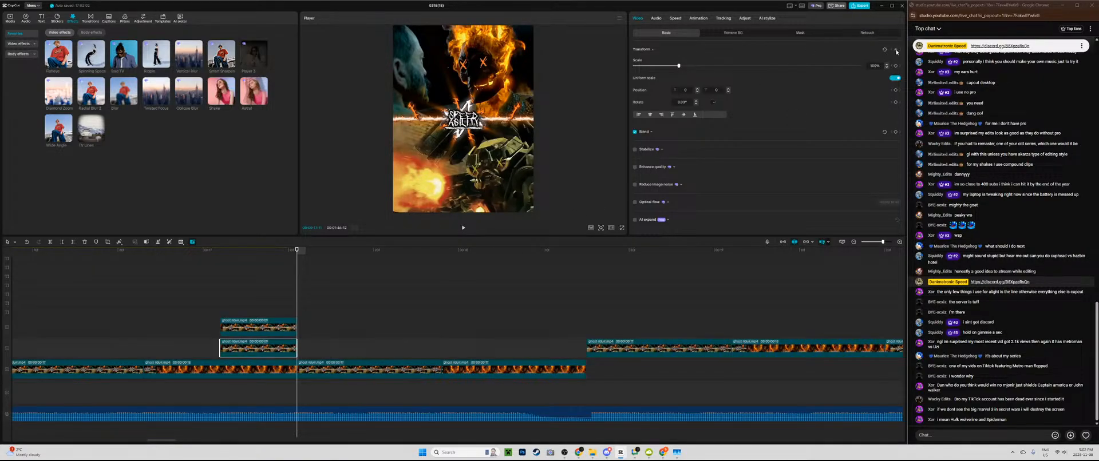
key("Left")
key("Left")
key("Left")
key("Left")
key("Left")
key("Left")
key("Left")
key("Left")
key("Left")
key("Left")
key("Left")
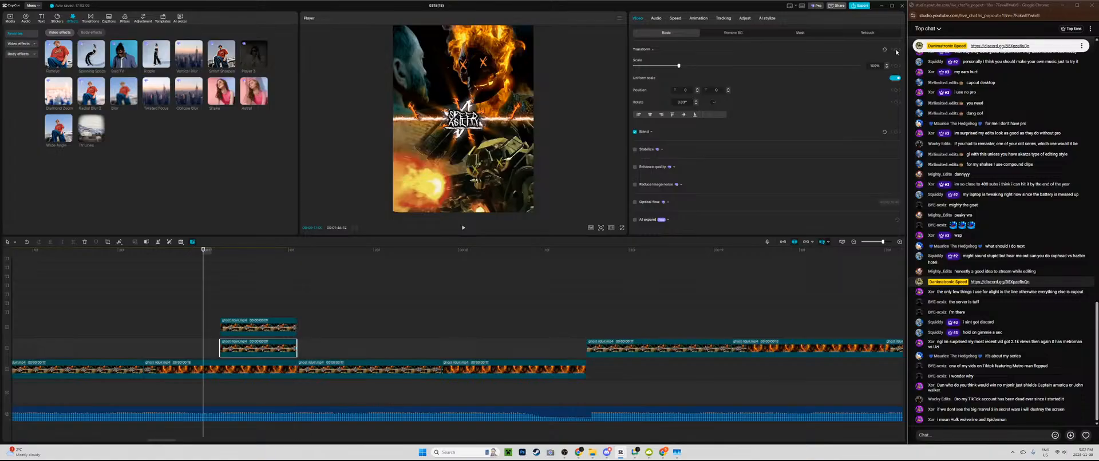
key("Right")
key("Right")
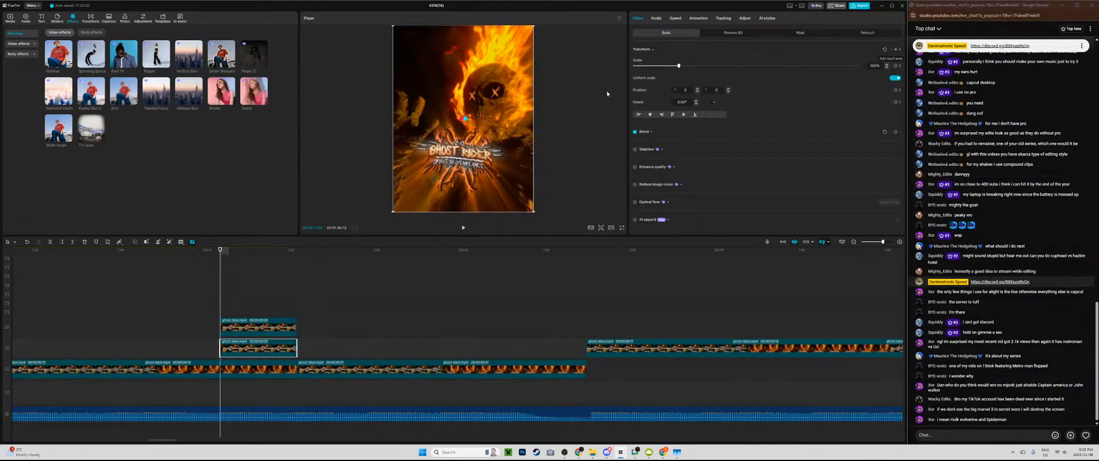
Step: Keyframe the lower overlay clip's transform at its start, with its masked half moved out of the frame to the left
left_click(804, 33)
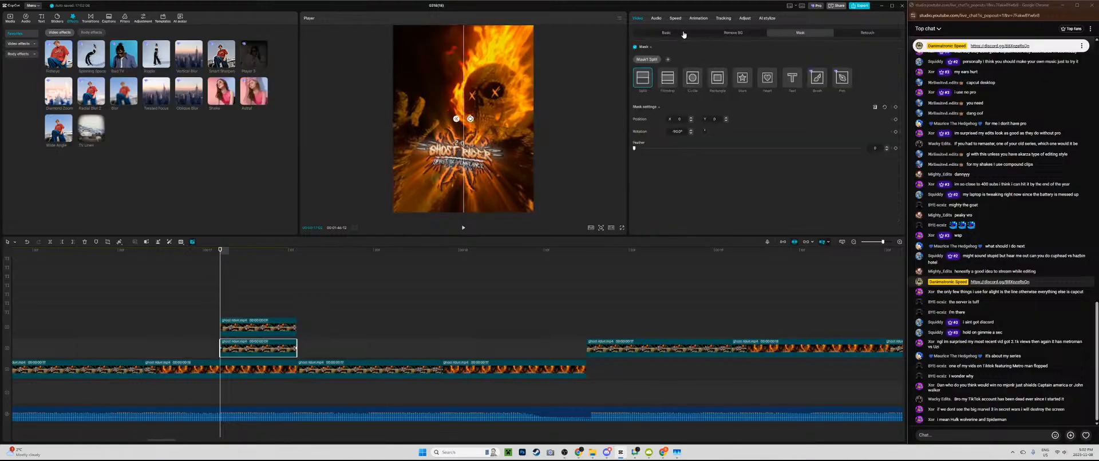
left_click(645, 35)
key("Left")
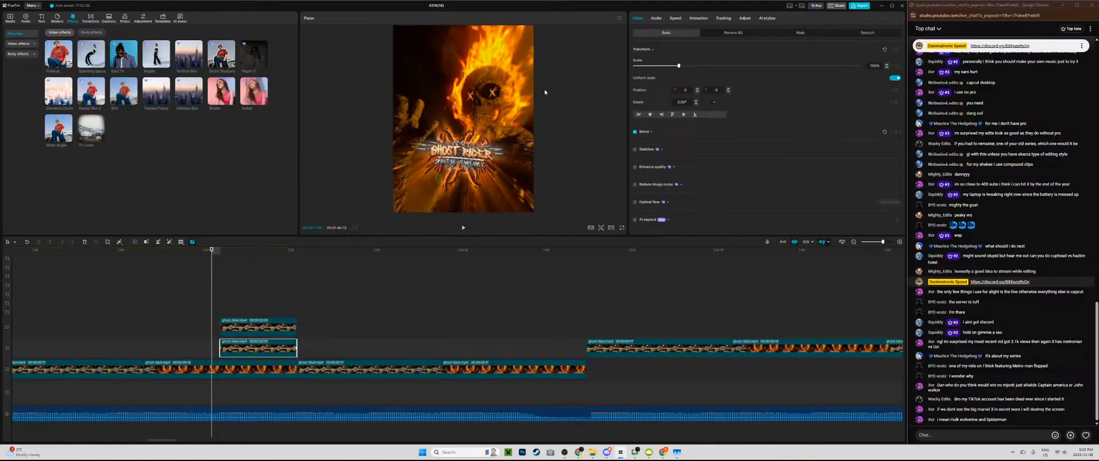
key("Right")
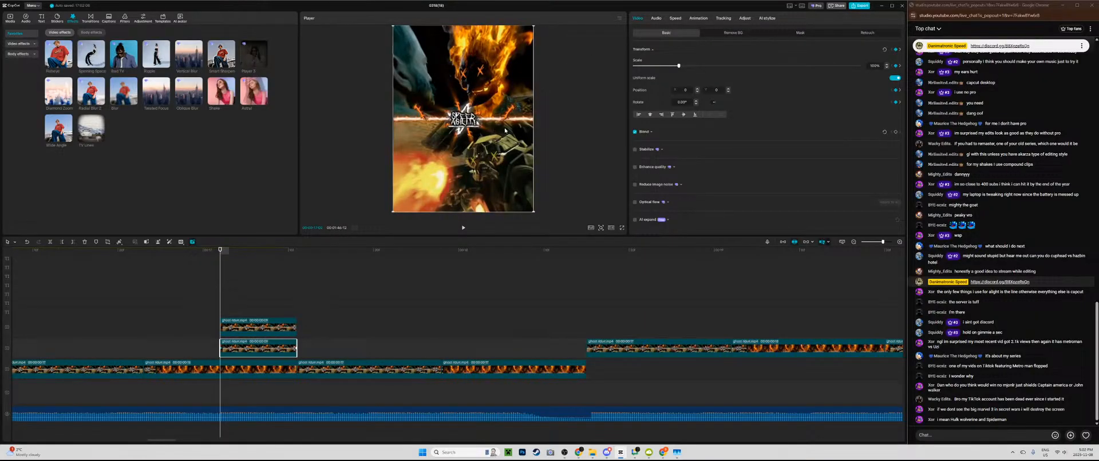
left_click_drag(505, 130, 433, 128)
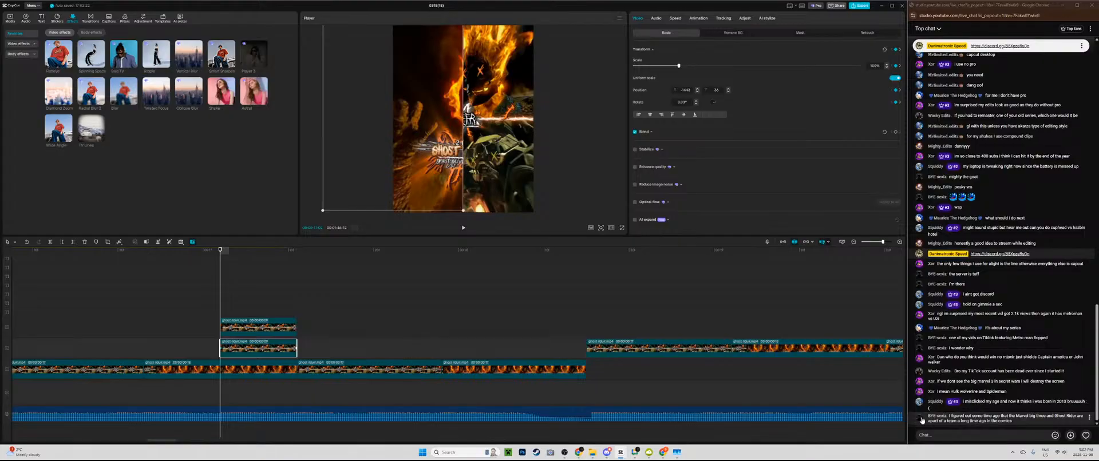
Step: Reposition the upper overlay clip at its start so its masked half sits outside the frame to the right
left_click(286, 327)
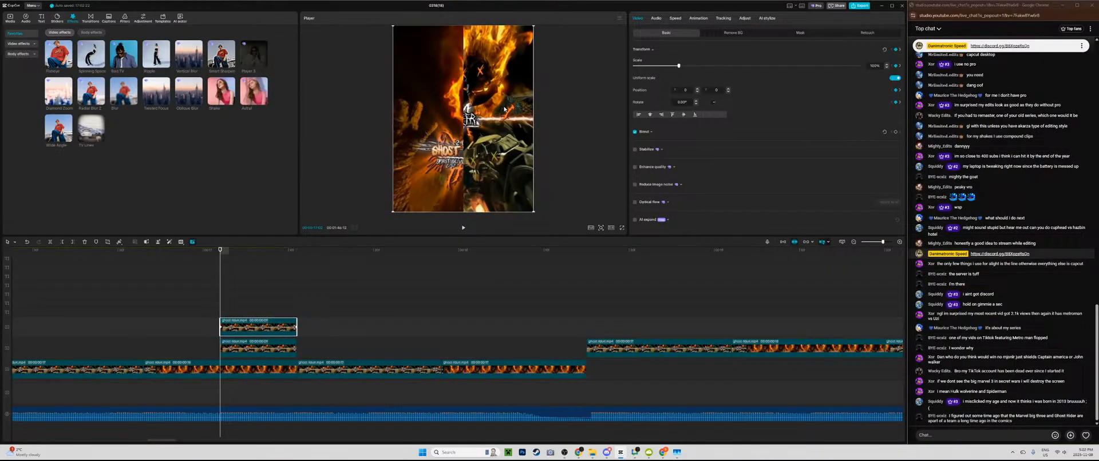
left_click_drag(505, 109, 575, 109)
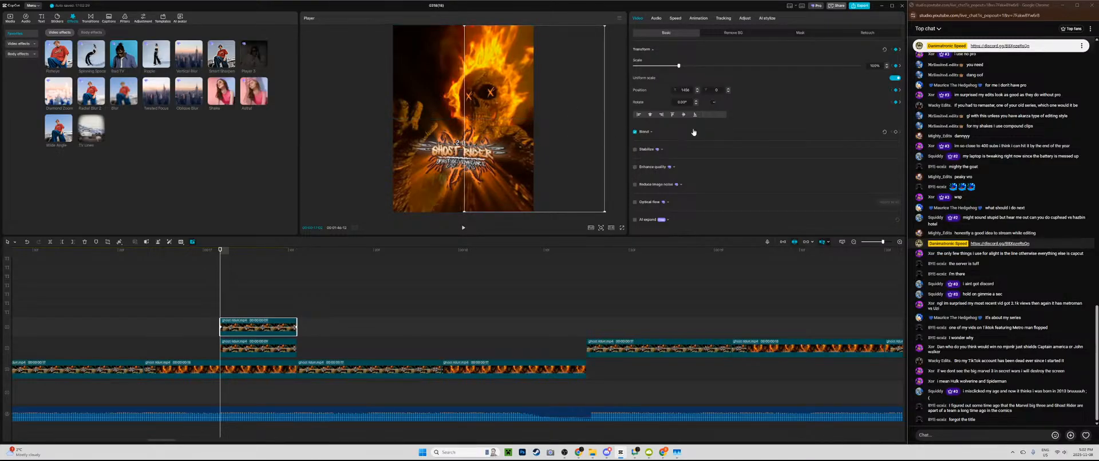
Step: Apply the Cubic In preset curve to the upper overlay clip's transform keyframes
key("alt+k")
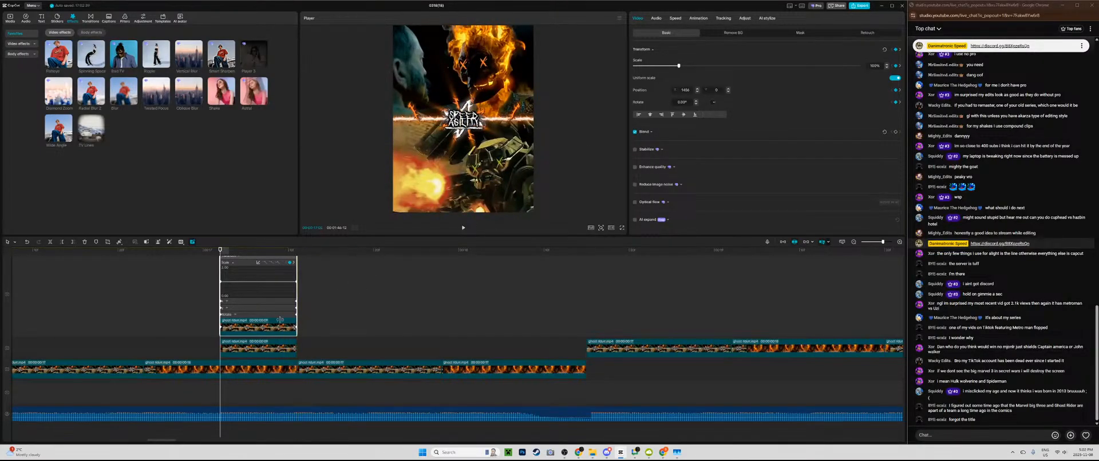
left_click(296, 328)
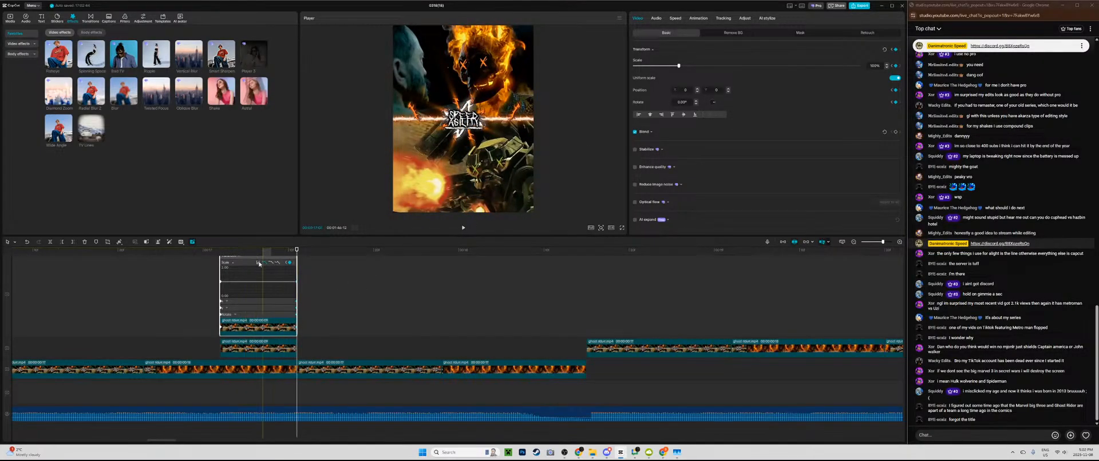
left_click(259, 263)
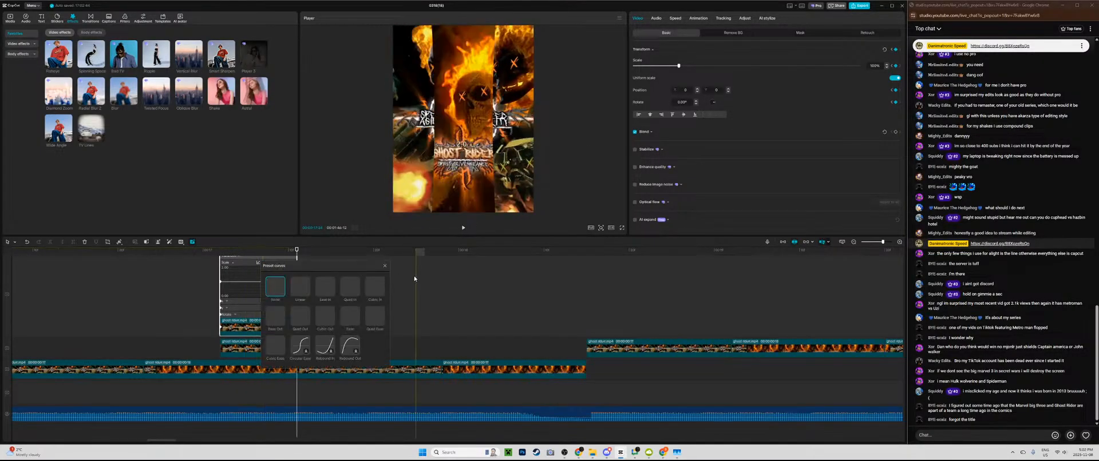
left_click(374, 287)
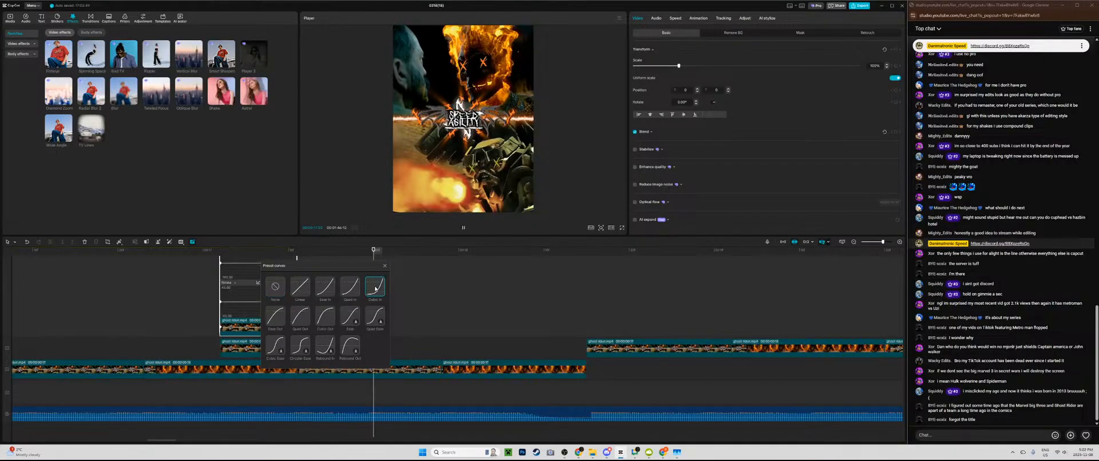
left_click(277, 346)
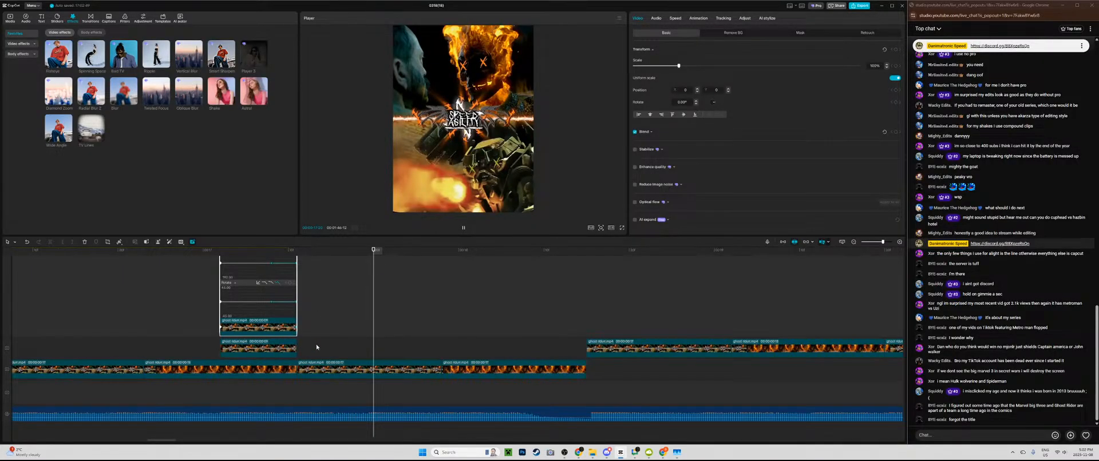
key("space")
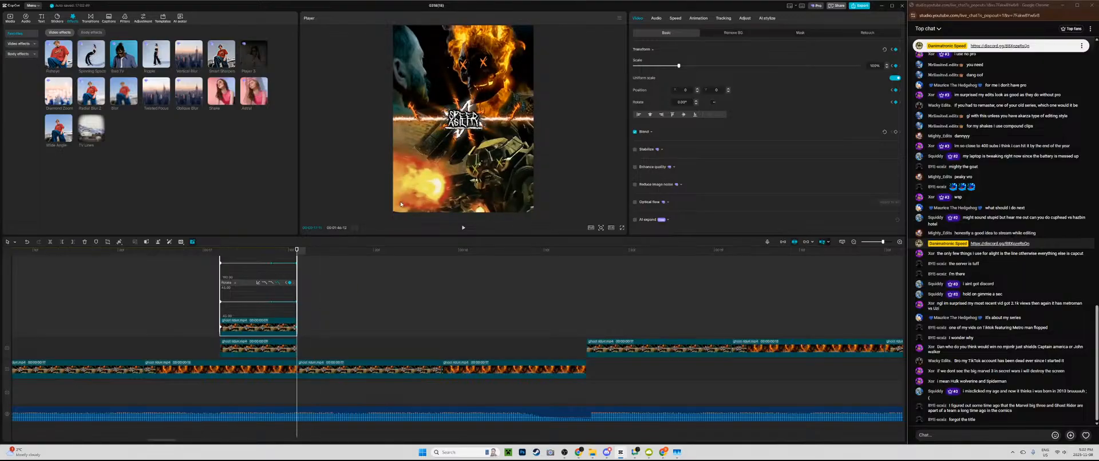
Step: Apply the Cubic Out preset curve to the lower overlay clip's transform keyframes
left_click(269, 347)
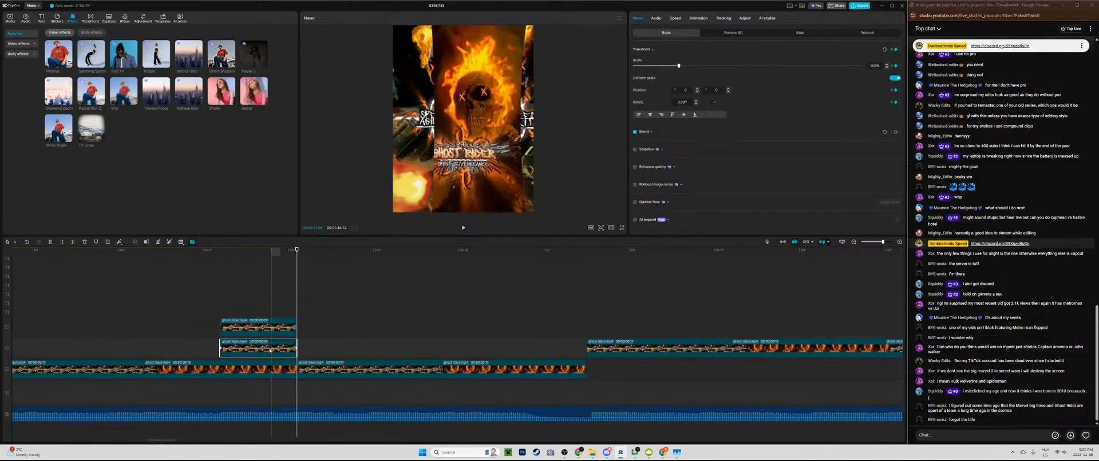
double_click(269, 344)
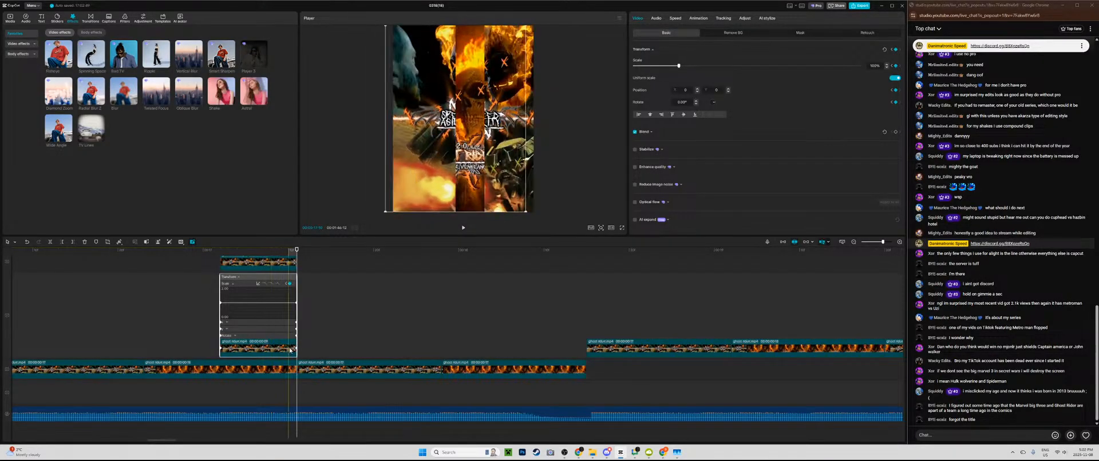
left_click(258, 284)
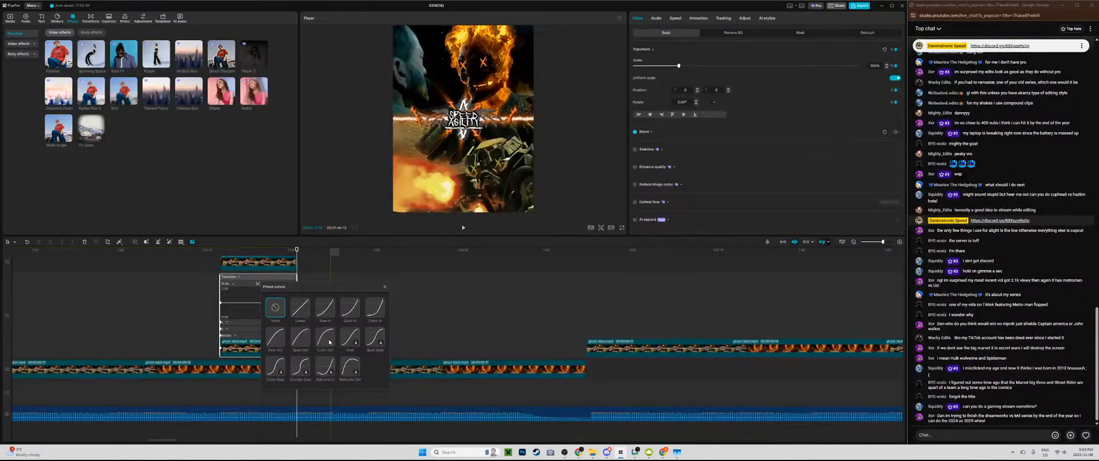
left_click(385, 287)
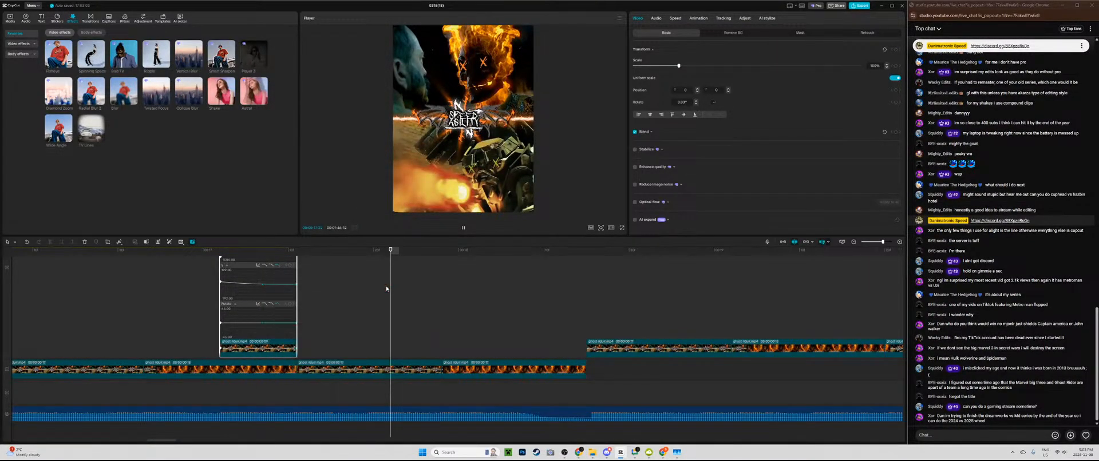
Step: Play back the split slide-in from the start of the overlay clips to check its motion
key("space")
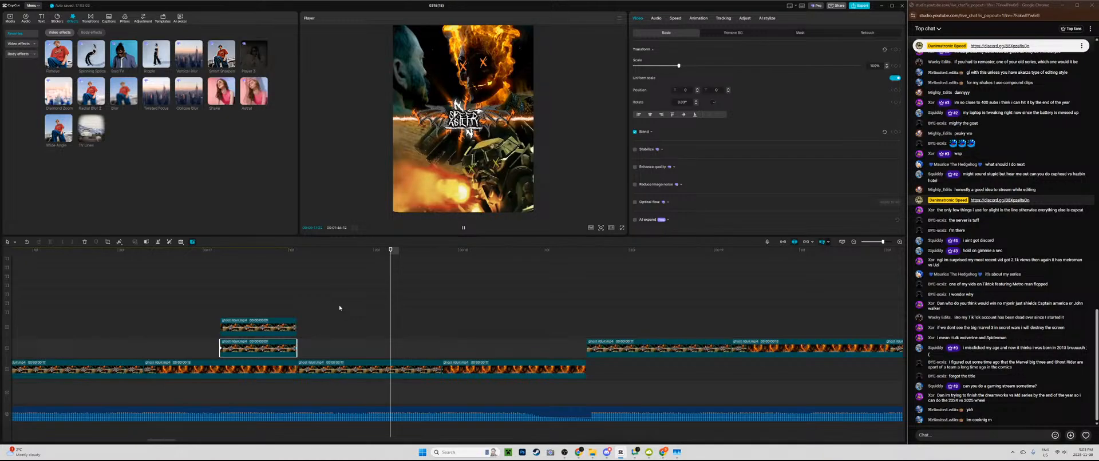
left_click(218, 294)
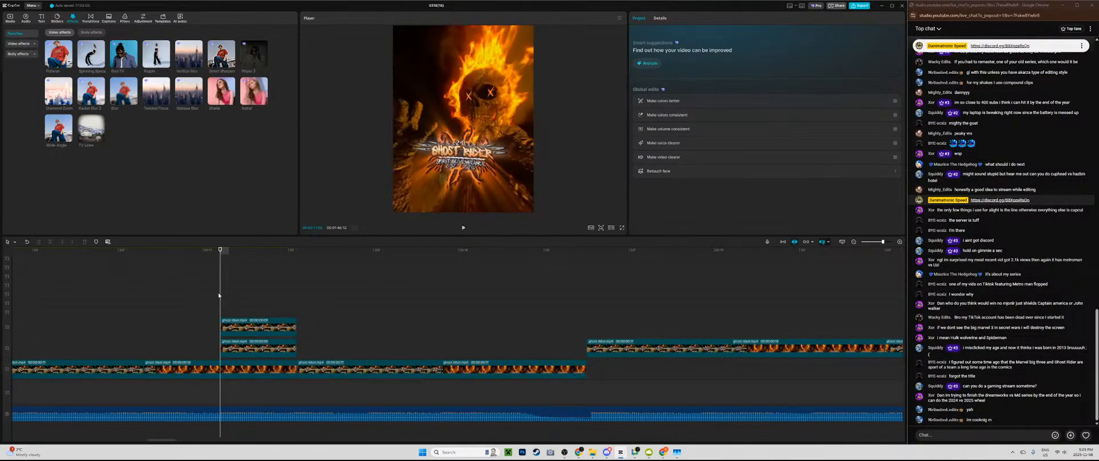
key("space")
left_click(221, 296)
key("space")
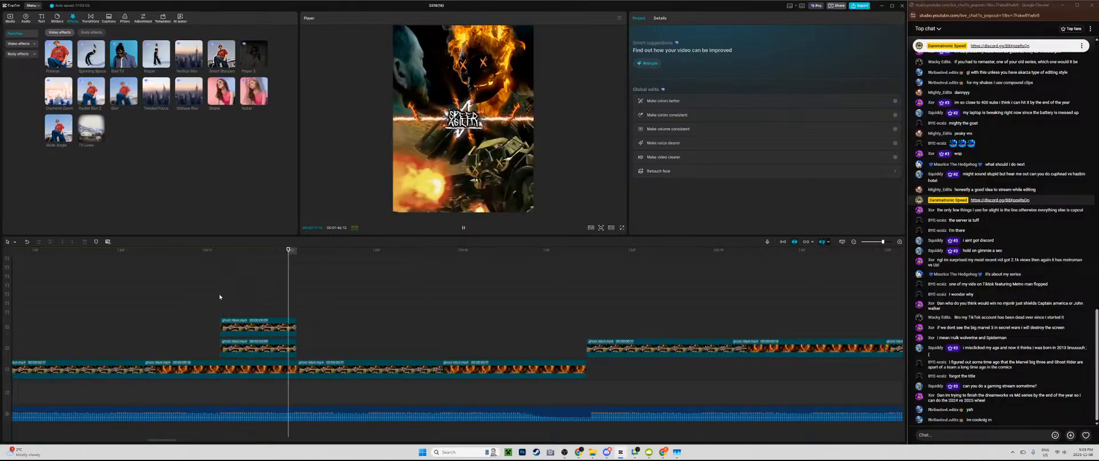
key("space")
Step: Check which preset curve the upper overlay clip's transform keyframes use
left_click(254, 328)
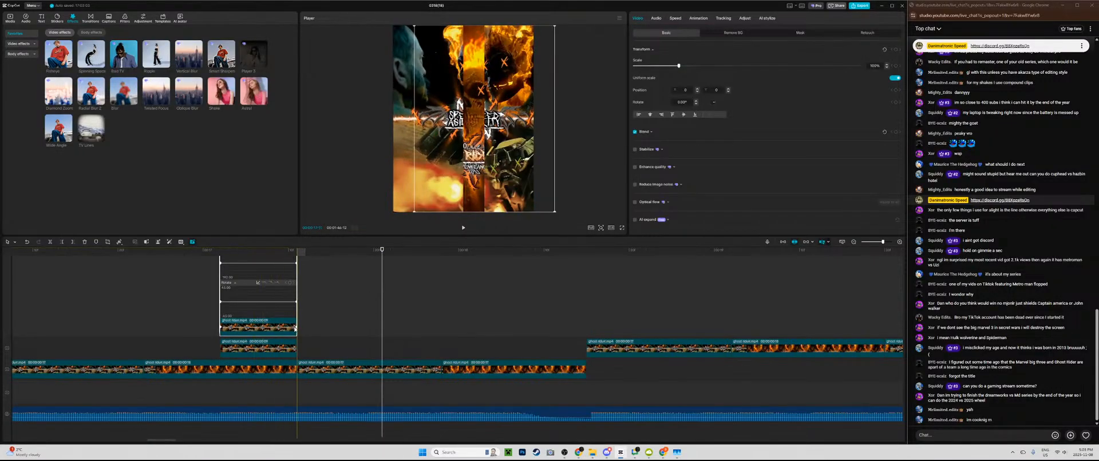
left_click(258, 283)
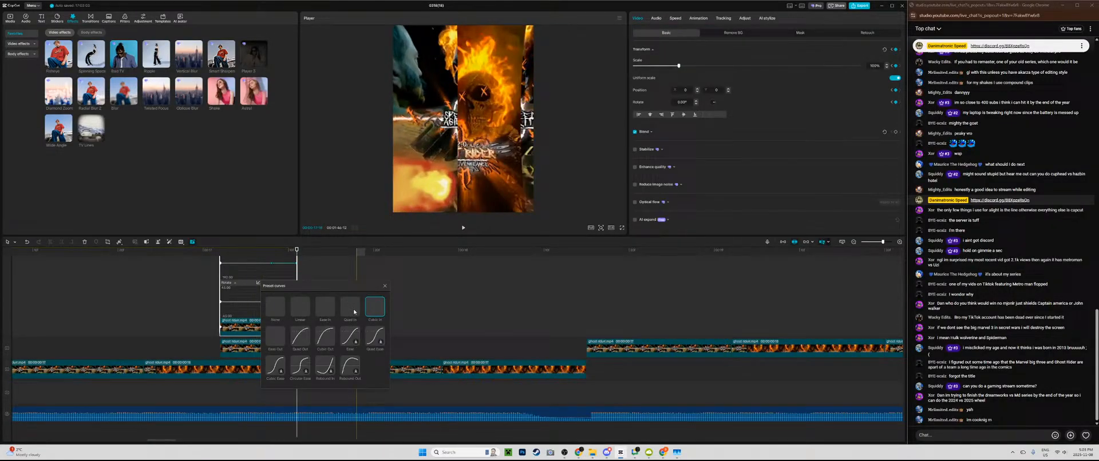
left_click(385, 284)
key("alt+k")
Step: Switch the lower overlay clip's transform keyframes to the Cubic In preset curve
left_click(280, 348)
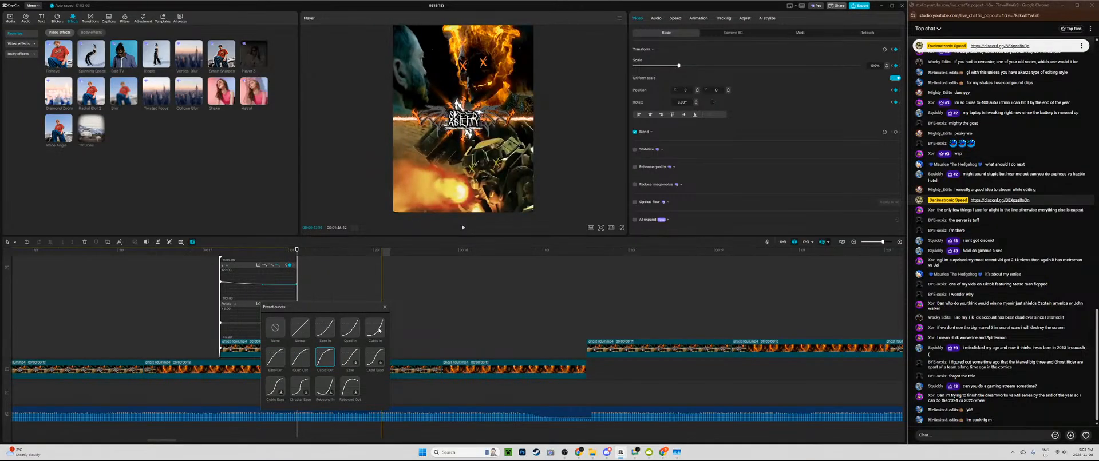
left_click(375, 328)
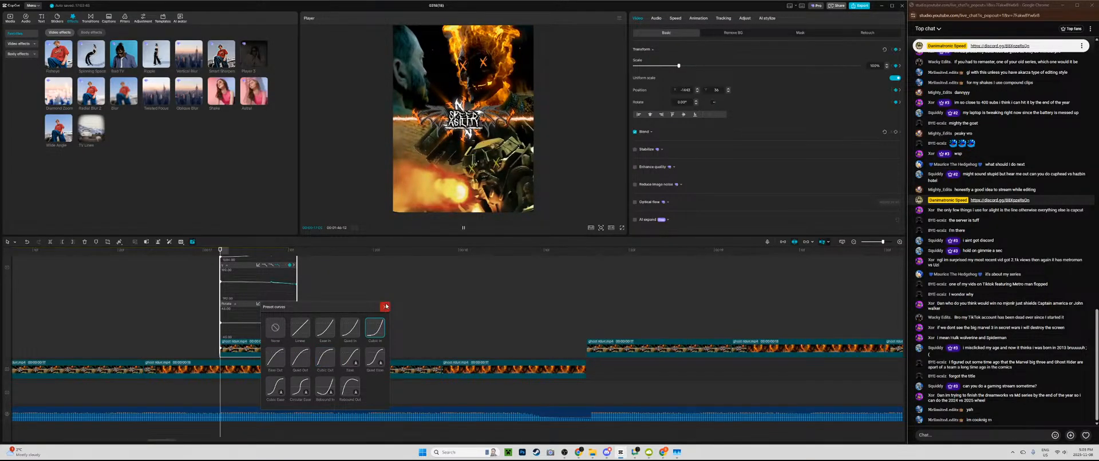
left_click(385, 308)
key("alt+k")
Step: Replay the slide-in transition with both overlay halves and return to the cut where it ends
left_click(230, 304)
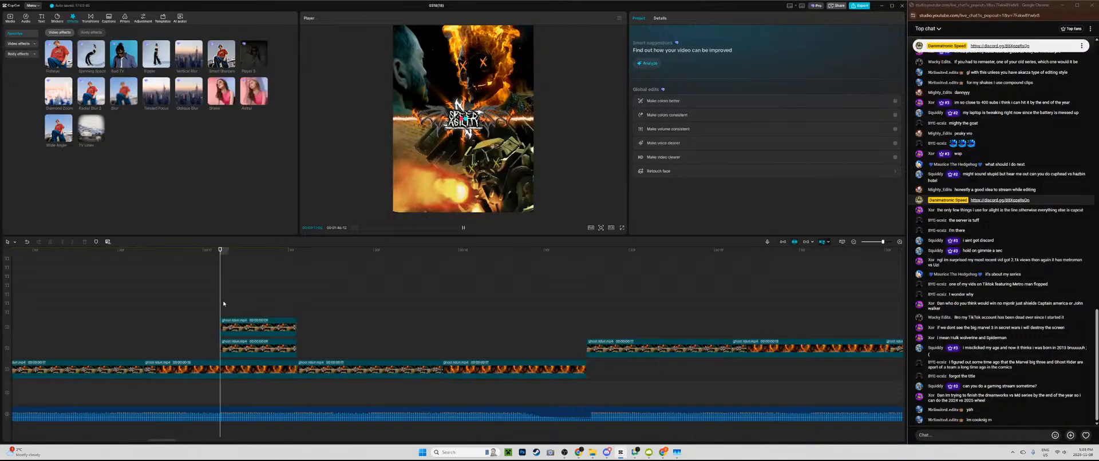
key("space")
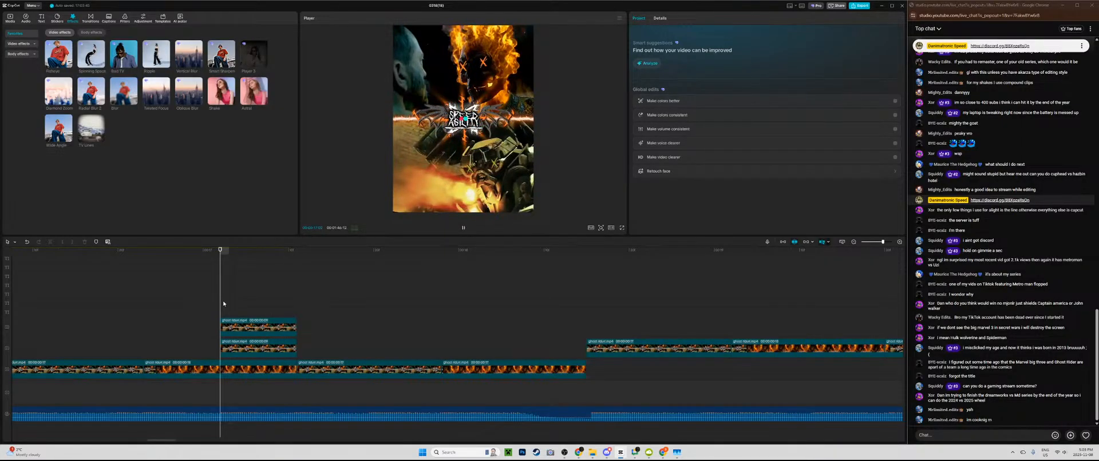
key("space")
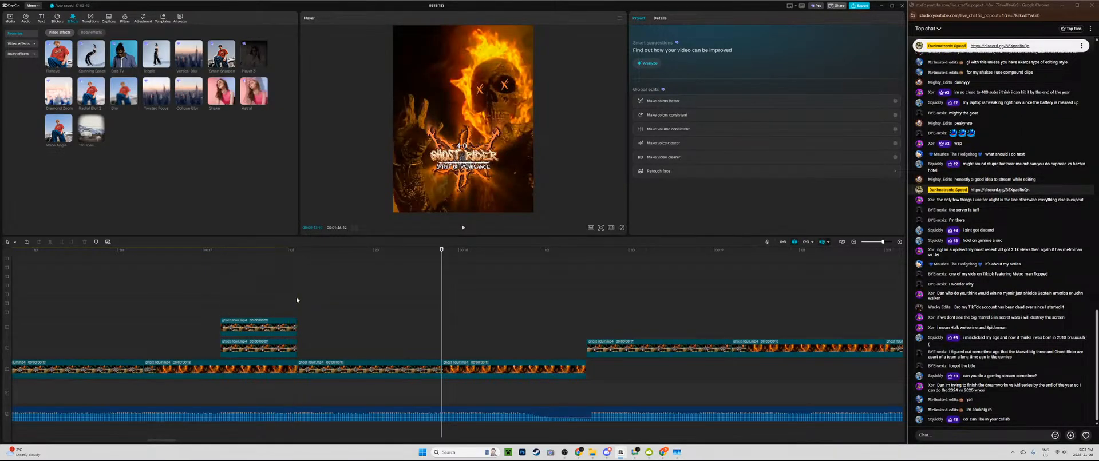
left_click(297, 300)
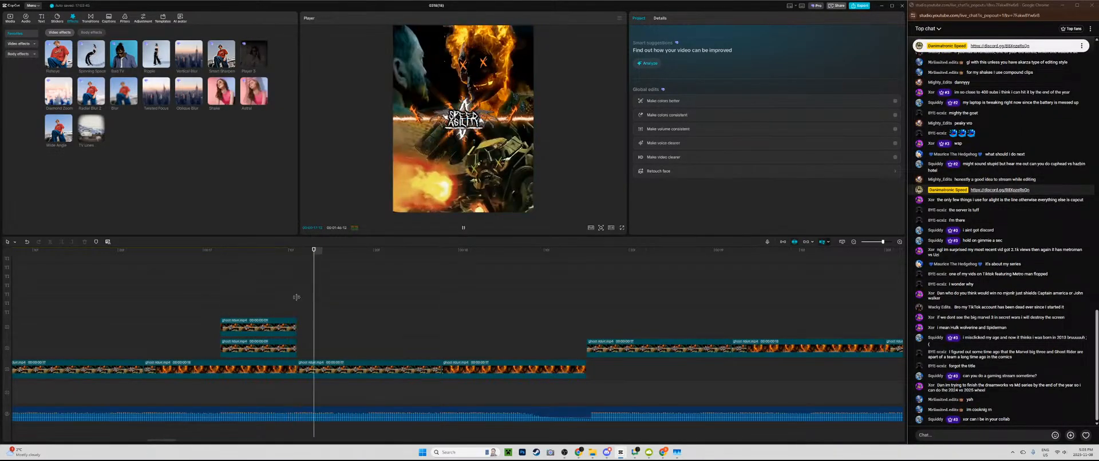
Step: Examine the stacked effect layers in the project's later, already edited section by playing part of it
left_click(328, 373)
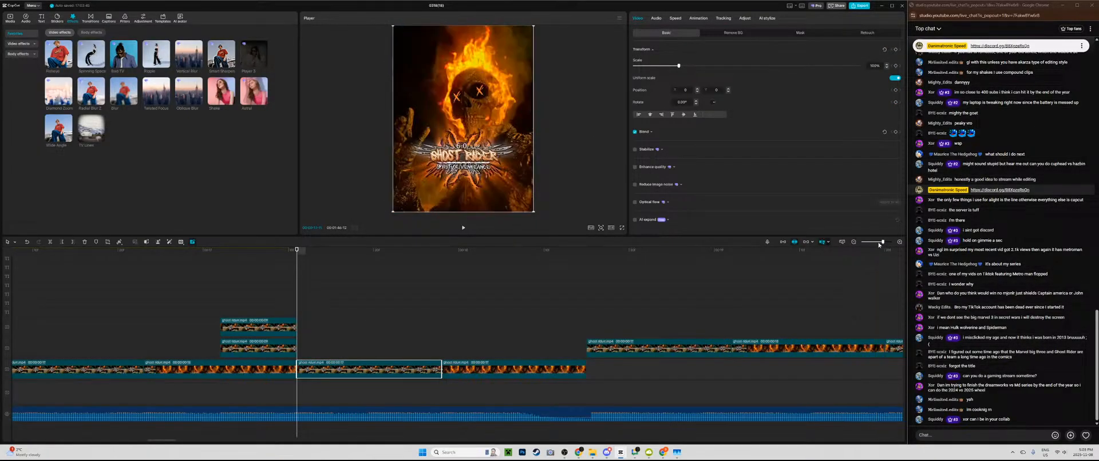
left_click_drag(882, 243, 868, 249)
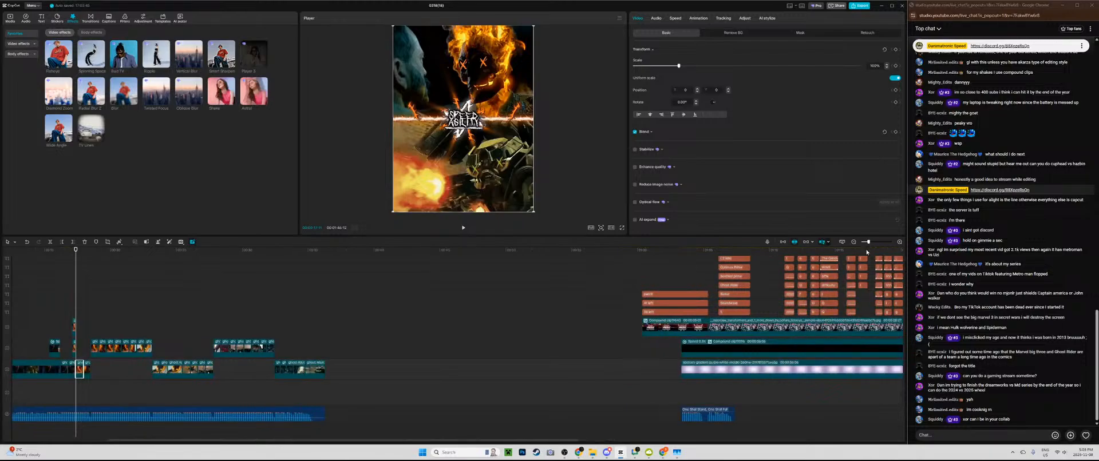
scroll(775, 284, "up", 1)
scroll(776, 281, "up", 6)
left_click(818, 325)
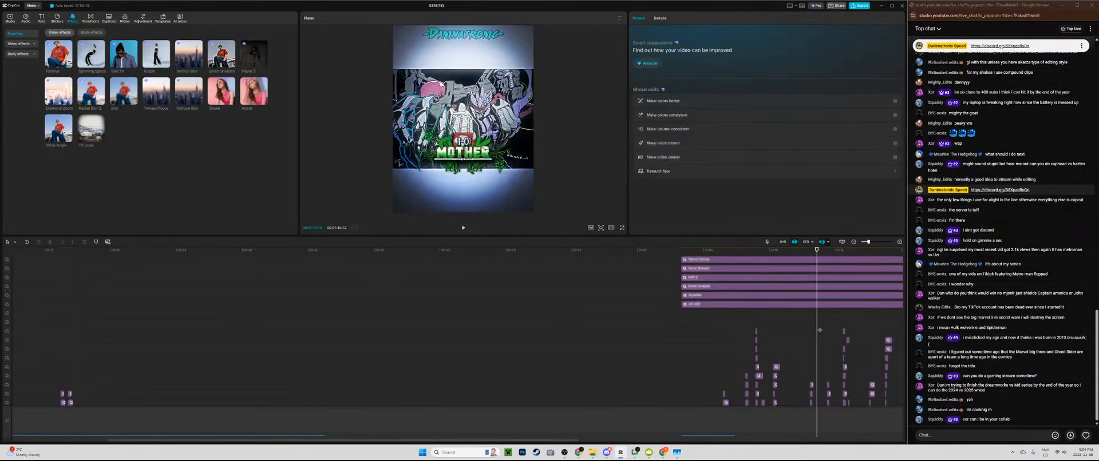
left_click_drag(818, 325, 352, 345)
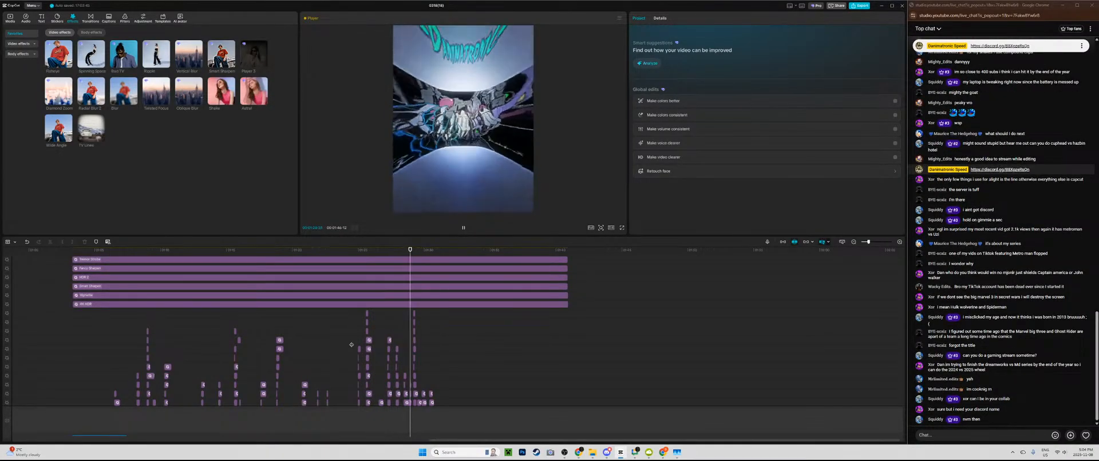
key("space")
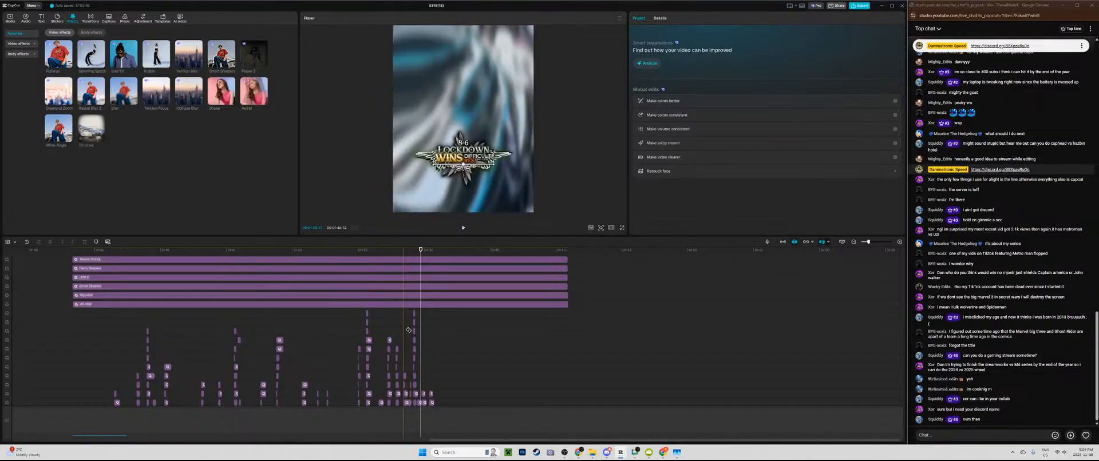
Step: Play the later section's transition around the Lockdown win card and find where its effect stack sits
left_click(404, 333)
key("space")
left_click(405, 333)
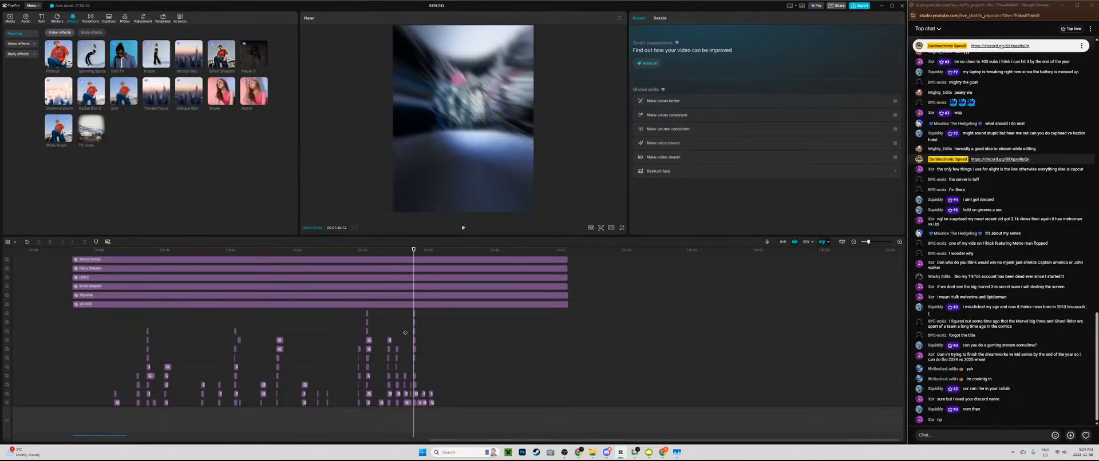
left_click(405, 333)
left_click(404, 333)
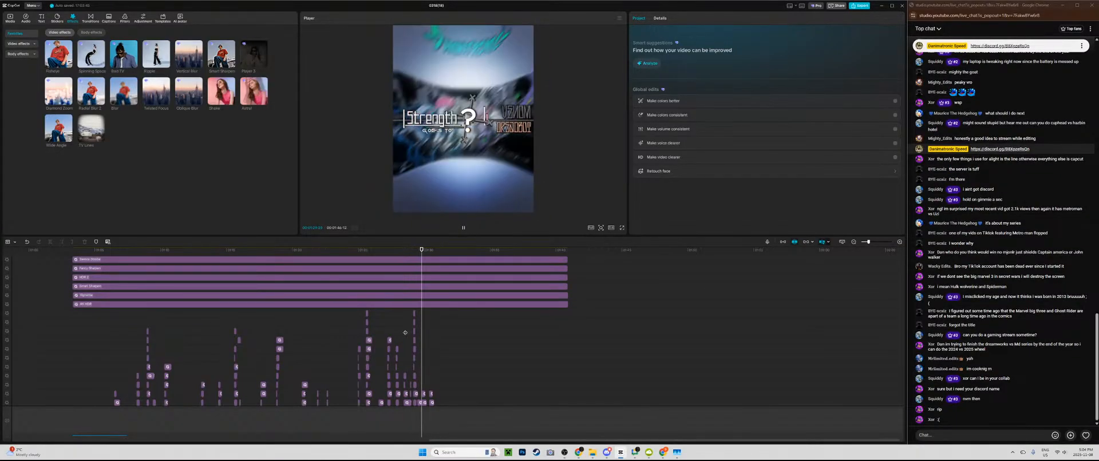
key("space")
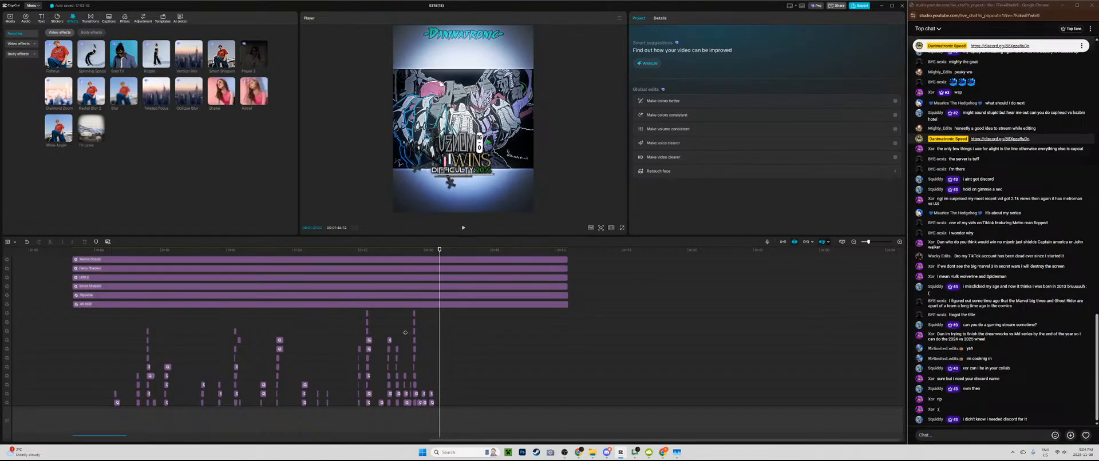
left_click(410, 320)
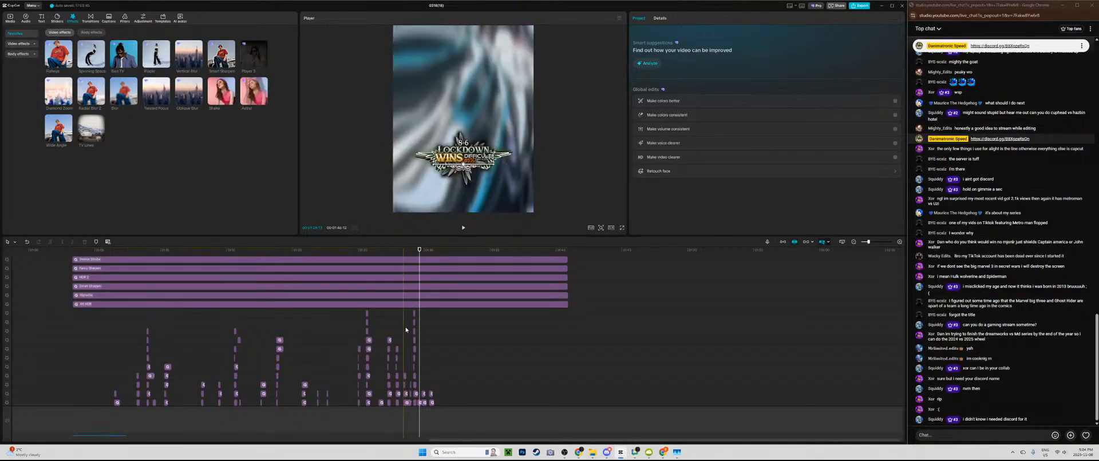
left_click(406, 329)
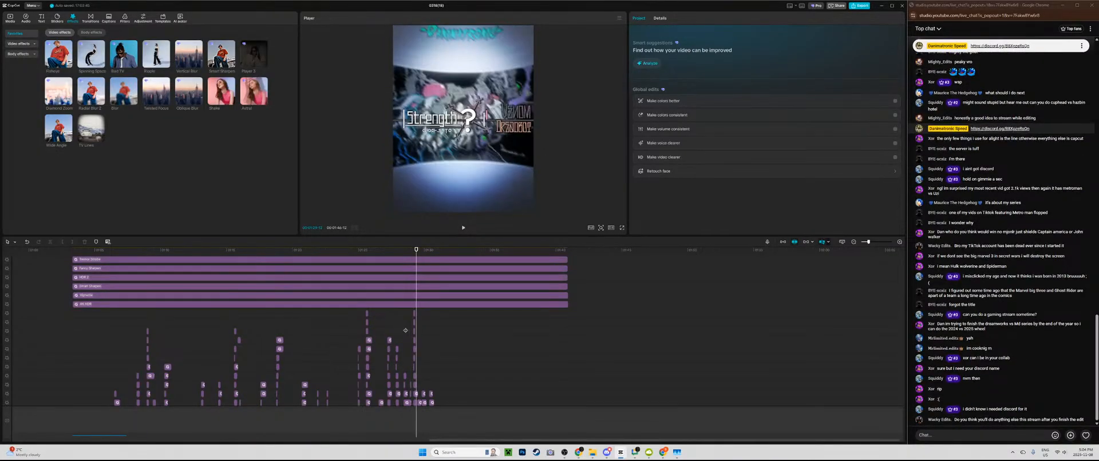
Step: Copy the stack of short effects at the later Lockdown transition and paste it at the Ghost Rider cut where the slide-in ends
scroll(405, 330, "down", 2)
left_click_drag(404, 314, 407, 399)
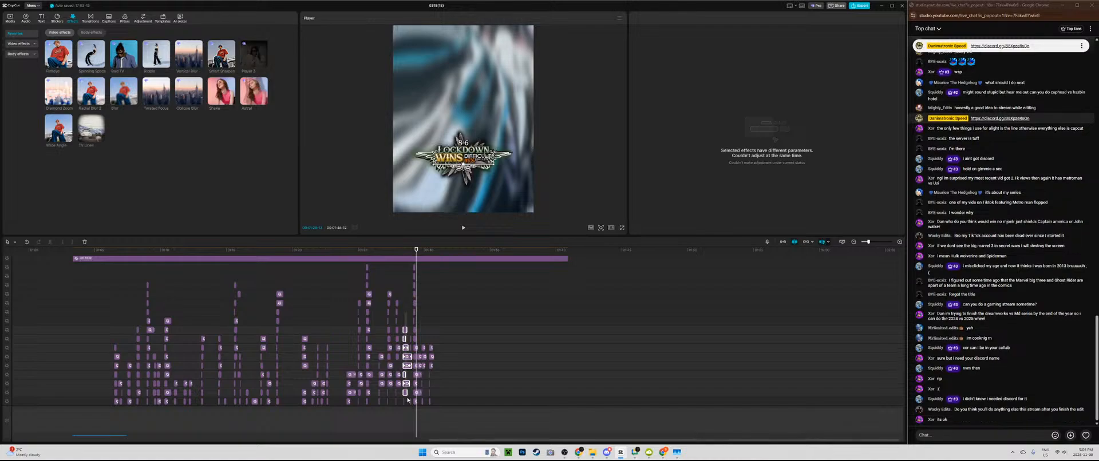
scroll(407, 395, "down", 3)
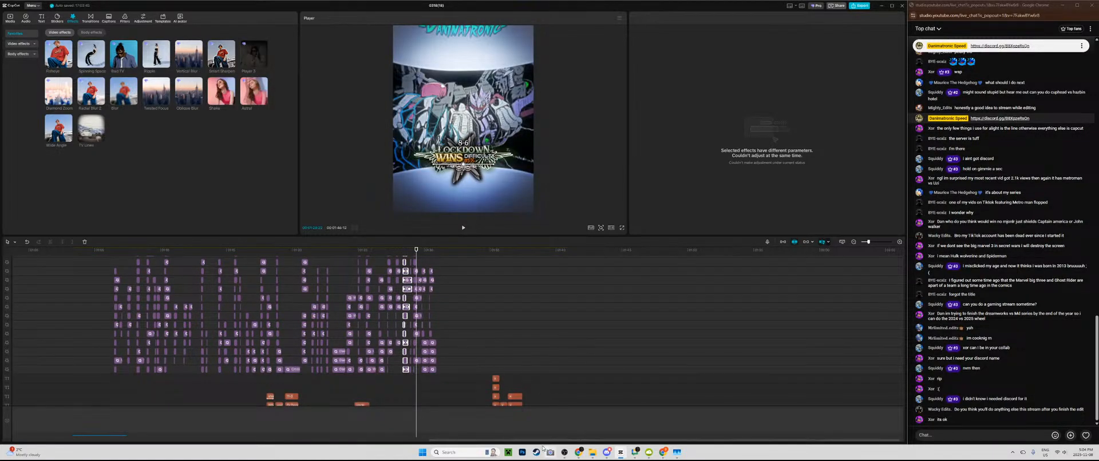
left_click_drag(527, 441, 147, 414)
scroll(172, 395, "down", 4)
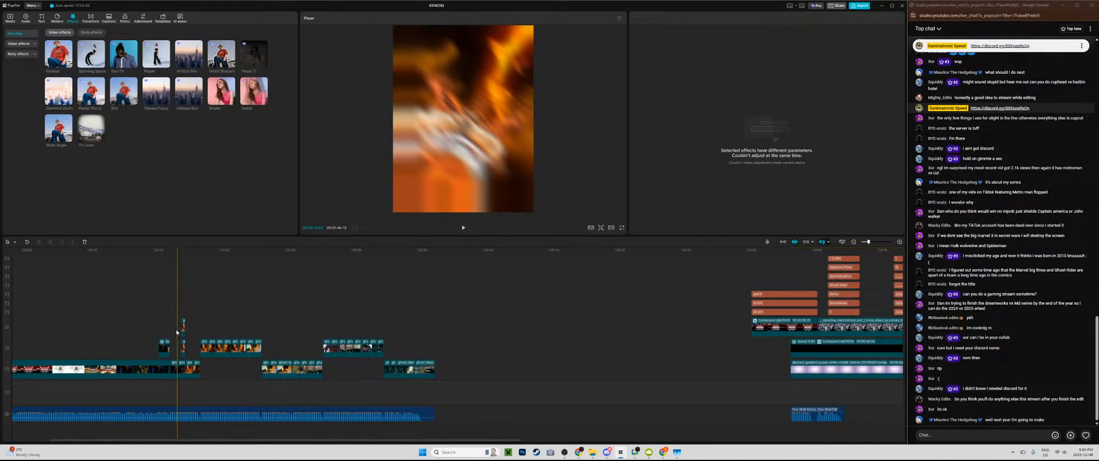
left_click(185, 303)
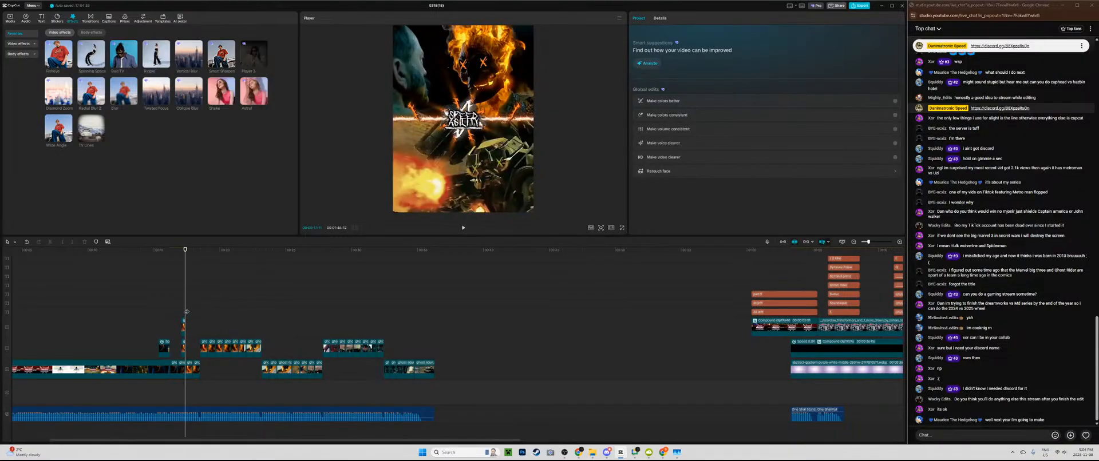
left_click_drag(870, 243, 876, 244)
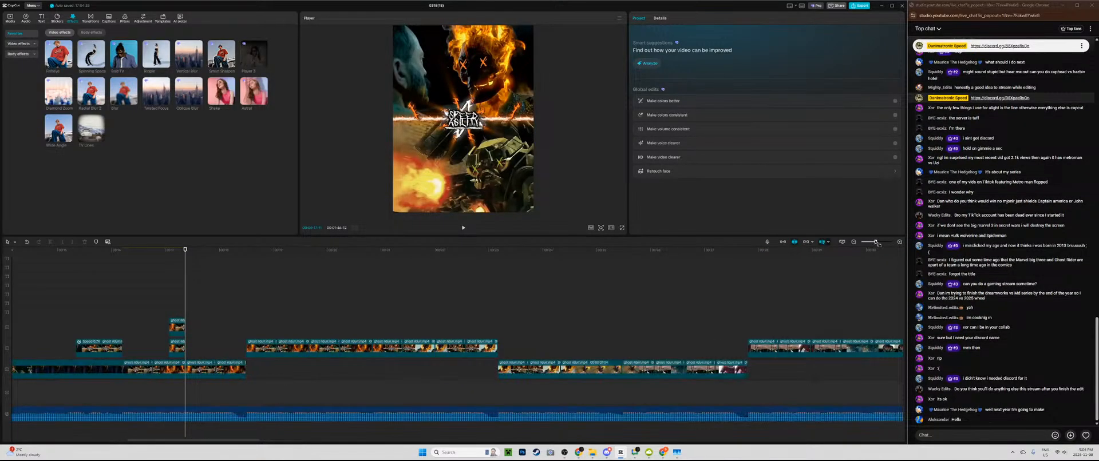
scroll(881, 318, "up", 5)
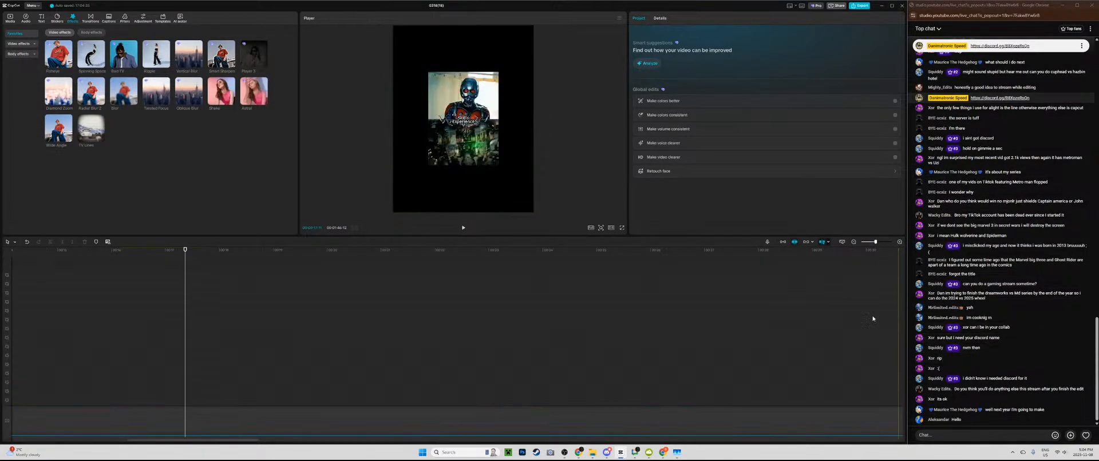
key("ctrl+v")
scroll(442, 314, "down", 3)
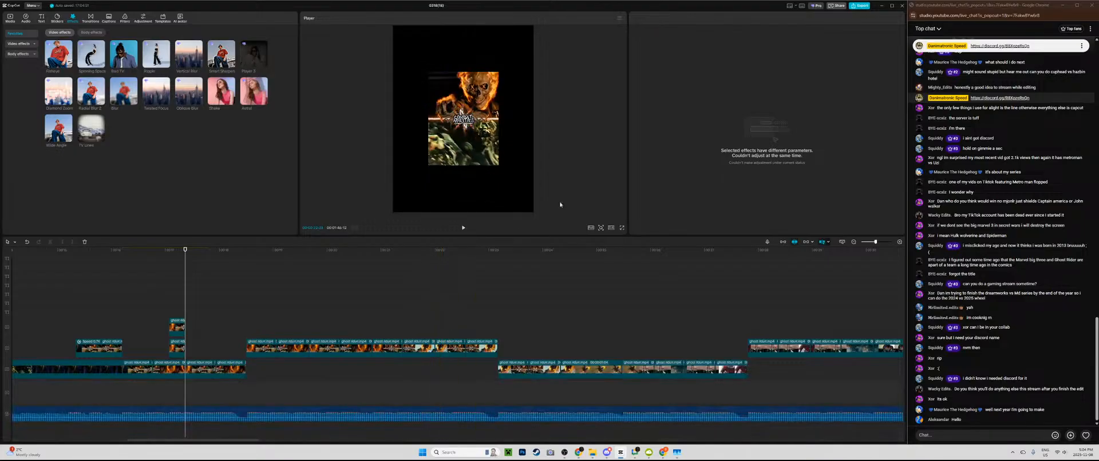
Step: Play the Ghost Rider clip with the pasted effects and examine the new effect stack beside the earlier ones
key("space")
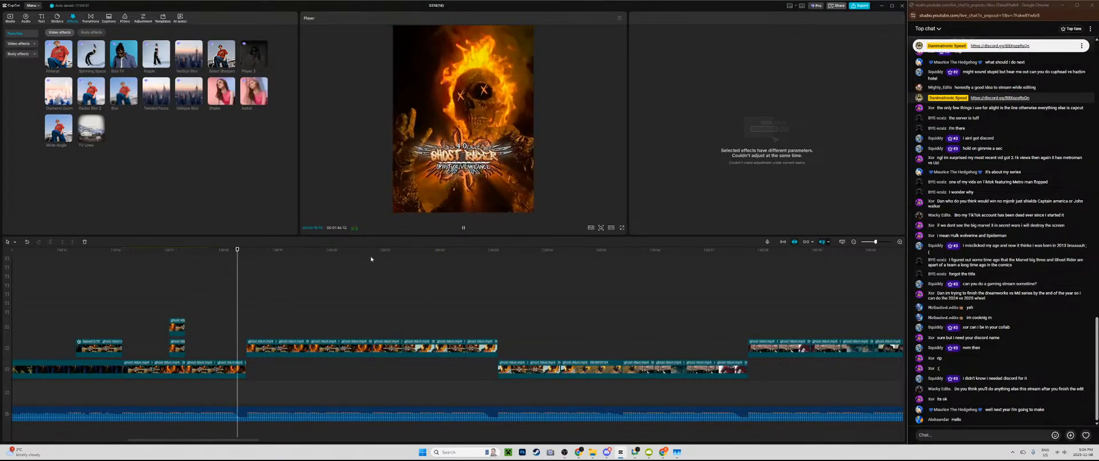
left_click(184, 290)
scroll(185, 289, "up", 3)
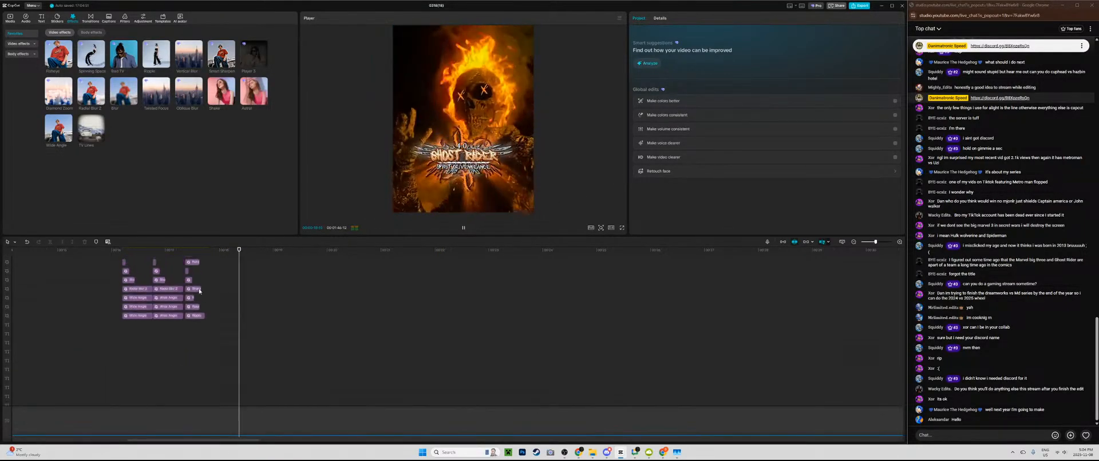
key("space")
Step: Copy the group of short effects, including Wide Angle, that follows the later Lockdown transition and return to the Ghost Rider clips
left_click_drag(876, 242, 496, 324)
scroll(522, 321, "up", 3)
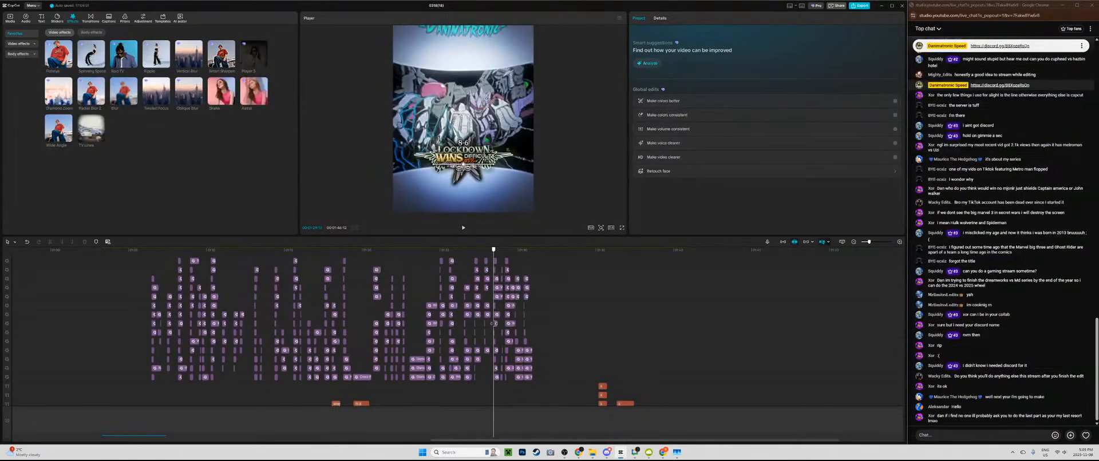
left_click(499, 363)
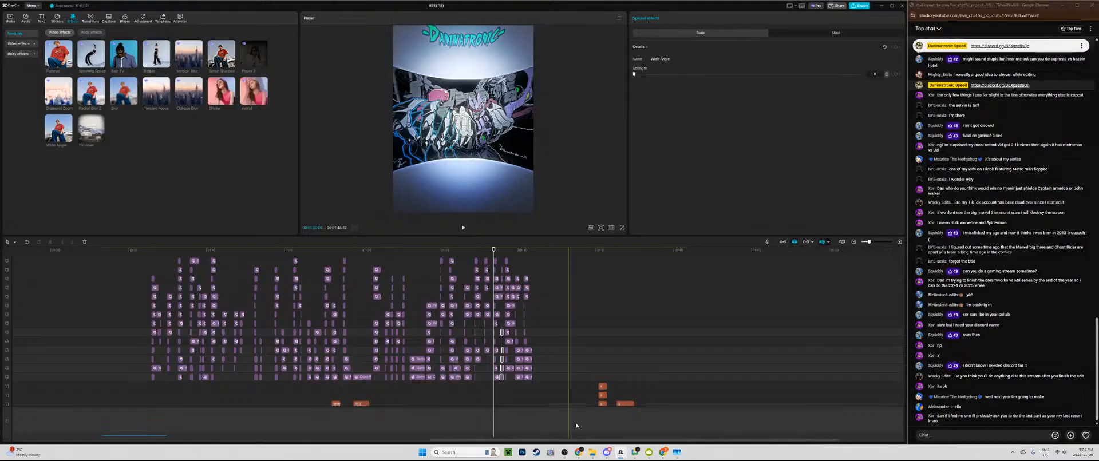
left_click_drag(542, 440, 499, 440)
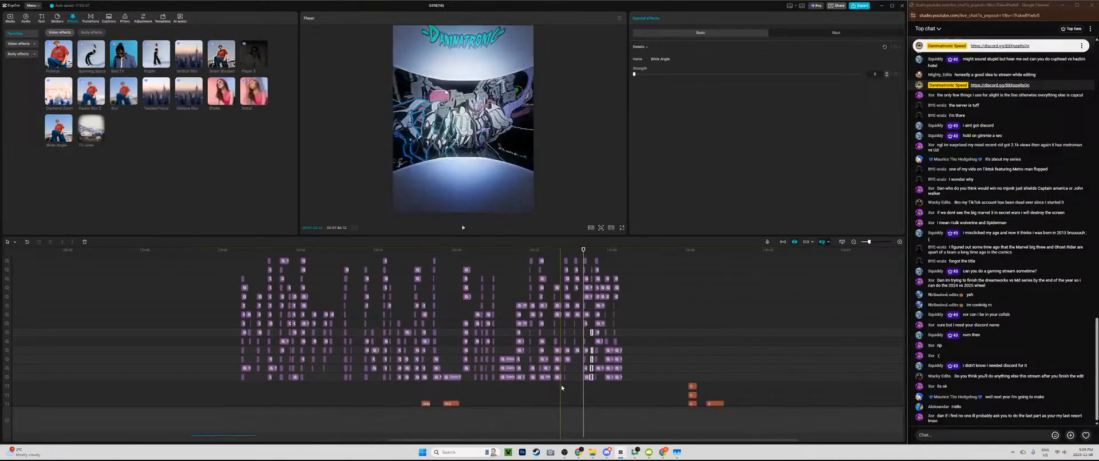
scroll(572, 372, "up", 2)
left_click(592, 293, "ctrl")
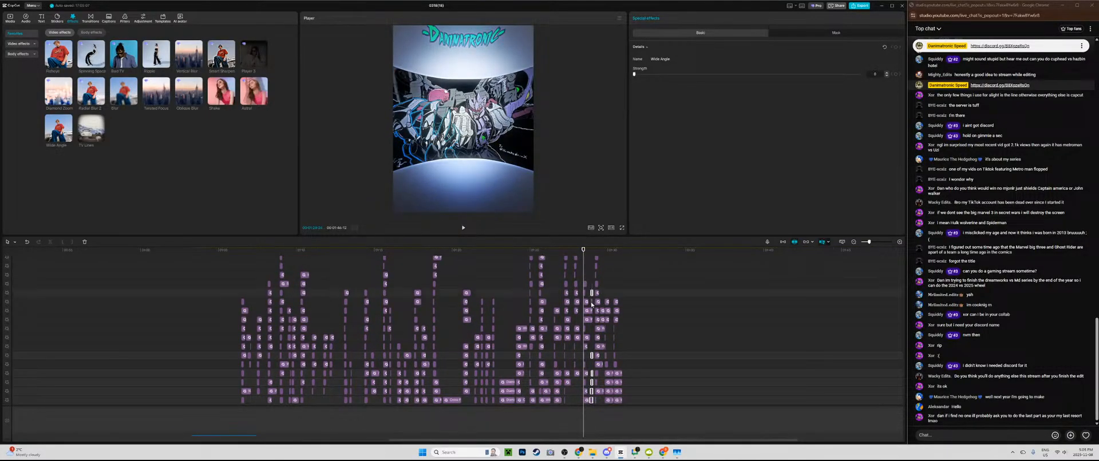
scroll(649, 298, "up", 2)
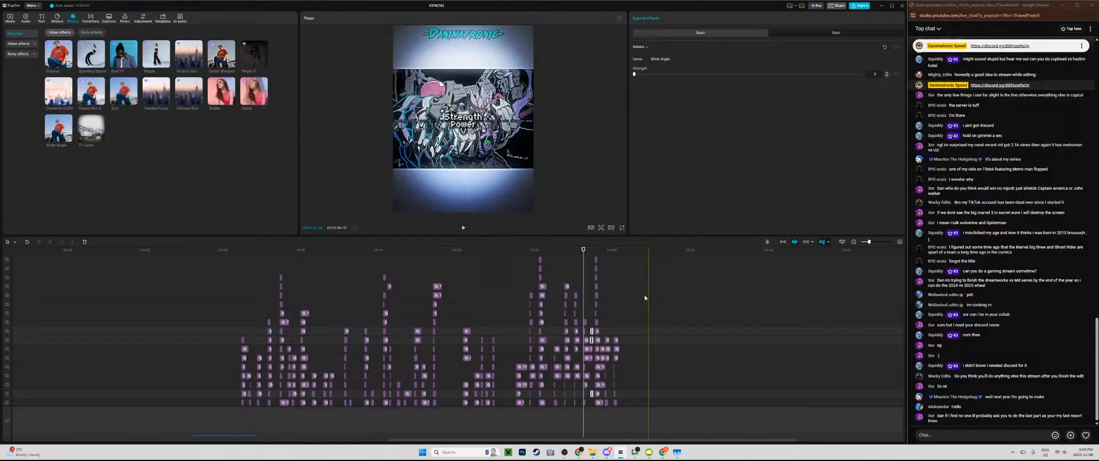
scroll(645, 297, "down", 3)
left_click_drag(507, 440, 157, 450)
scroll(370, 368, "down", 12)
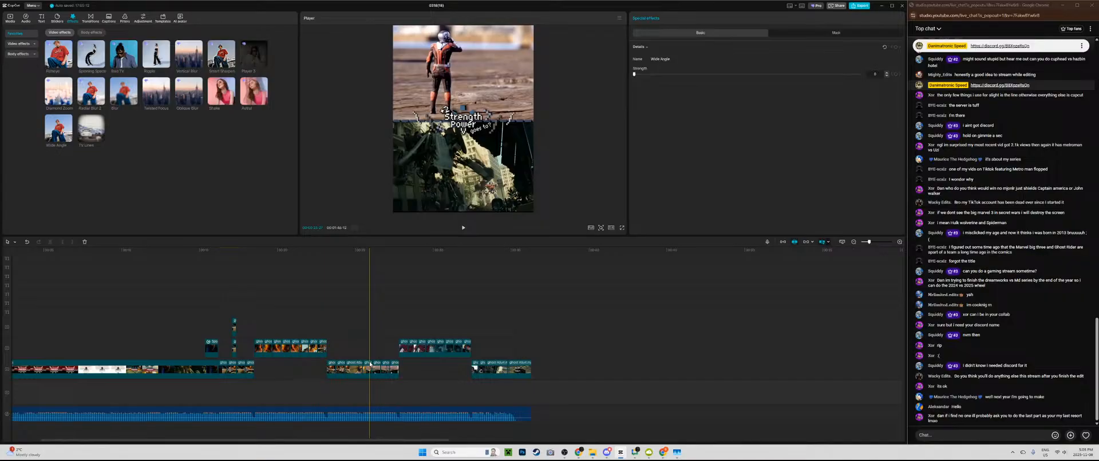
Step: Try pasting the copied short effects inside the Ghost Rider clip after the slide-in, compare them with the cut and undo the paste
left_click(241, 309)
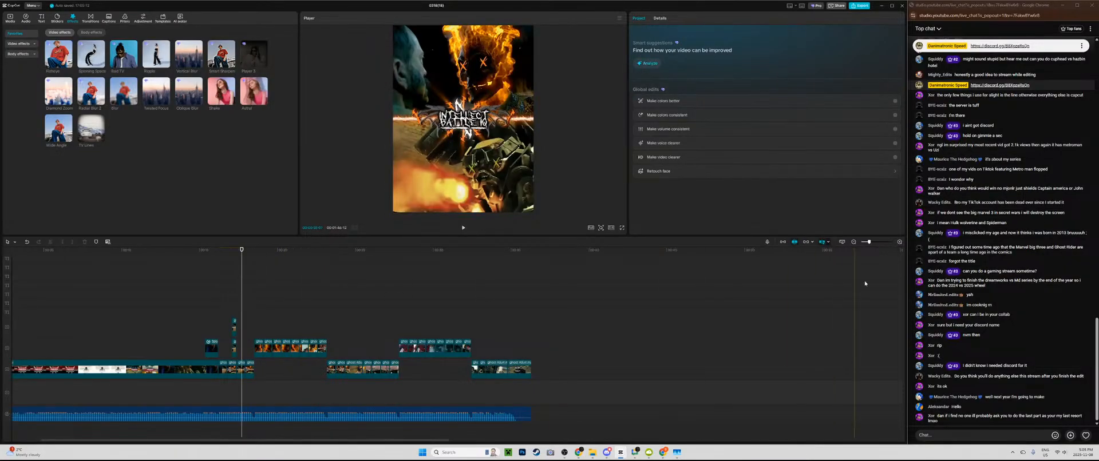
left_click_drag(879, 243, 876, 243)
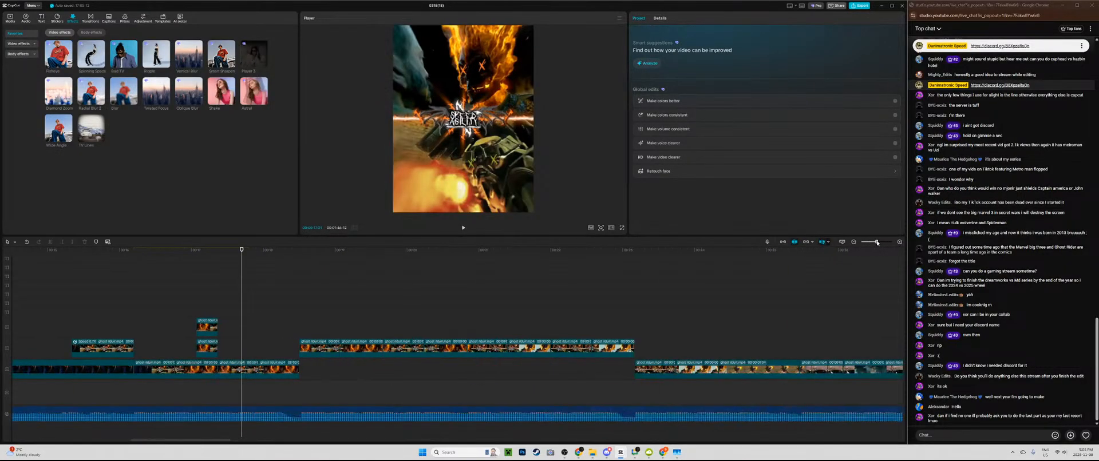
key("ctrl+v")
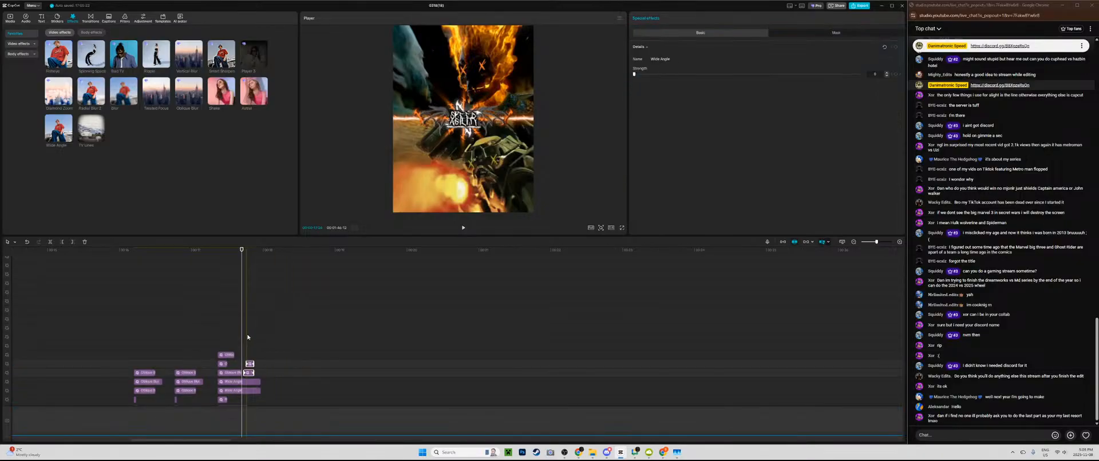
scroll(259, 346, "down", 6)
scroll(260, 351, "down", 3)
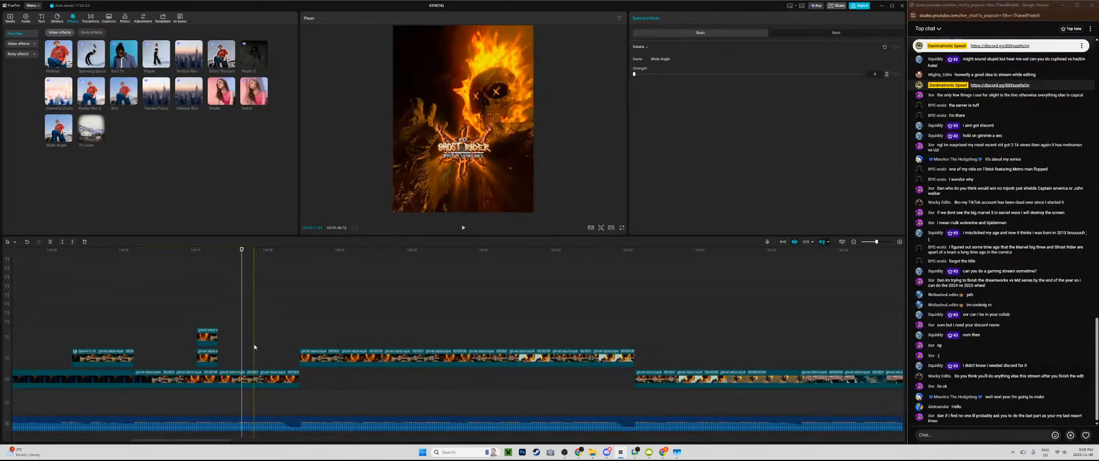
left_click(258, 348)
scroll(262, 351, "up", 3)
scroll(261, 351, "up", 3)
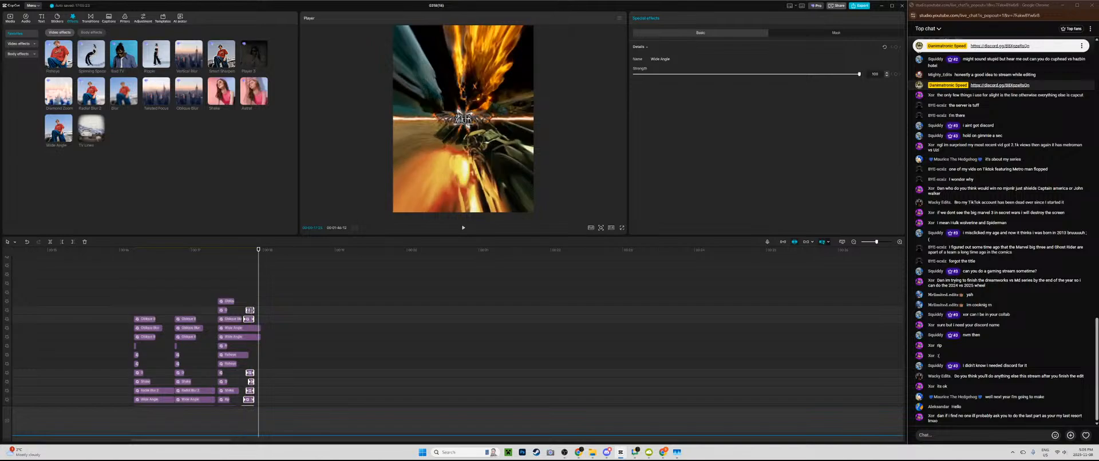
left_click(247, 310)
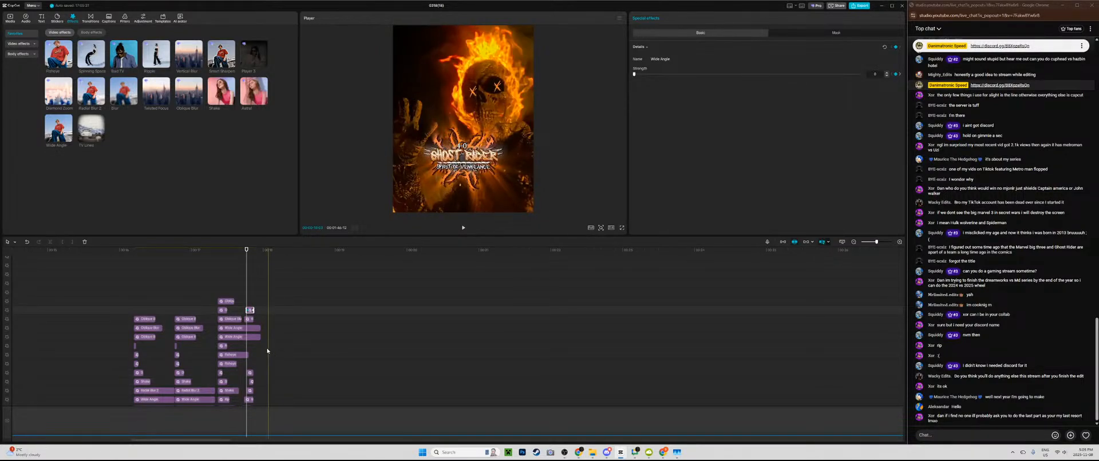
key("ctrl+z")
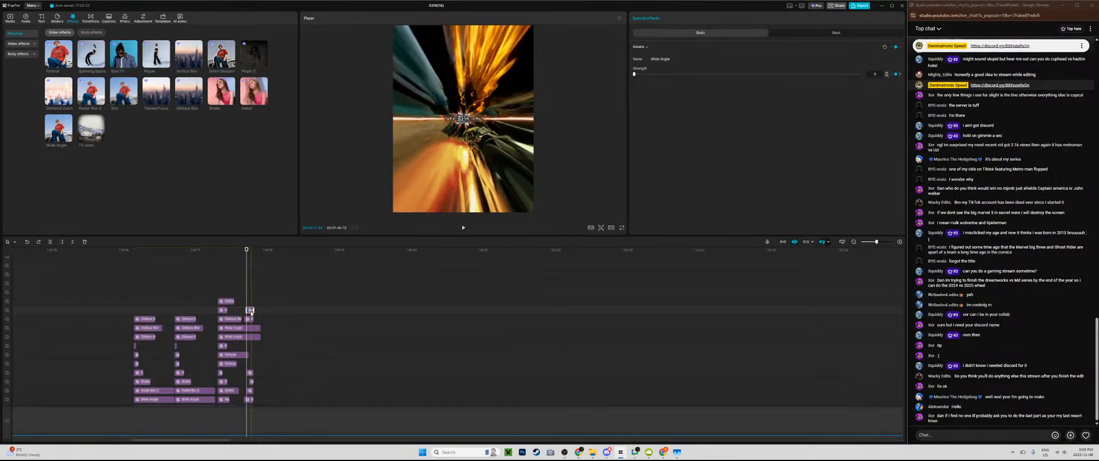
Step: Paste the copied short effects near the end of the Ghost Rider clip and shift the group so it ends at the cut
left_click(250, 303)
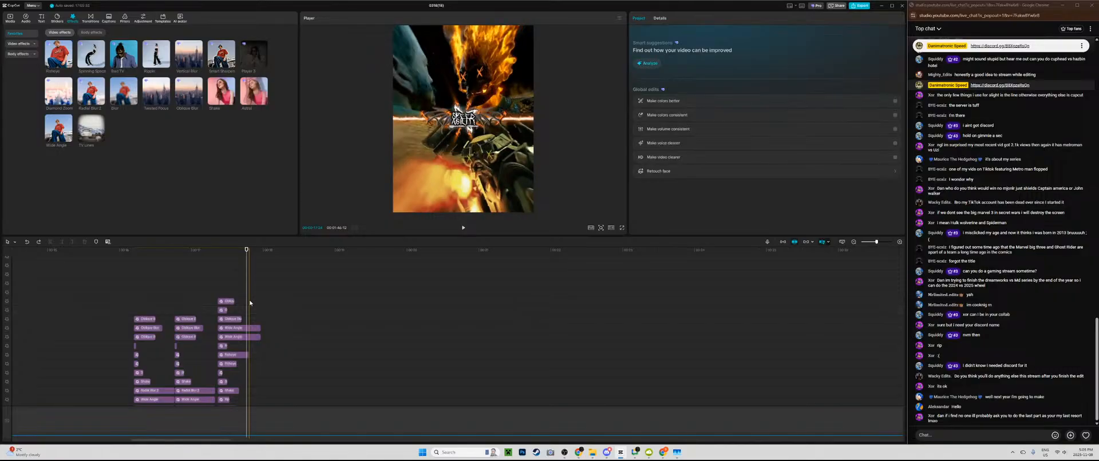
key("ctrl+v")
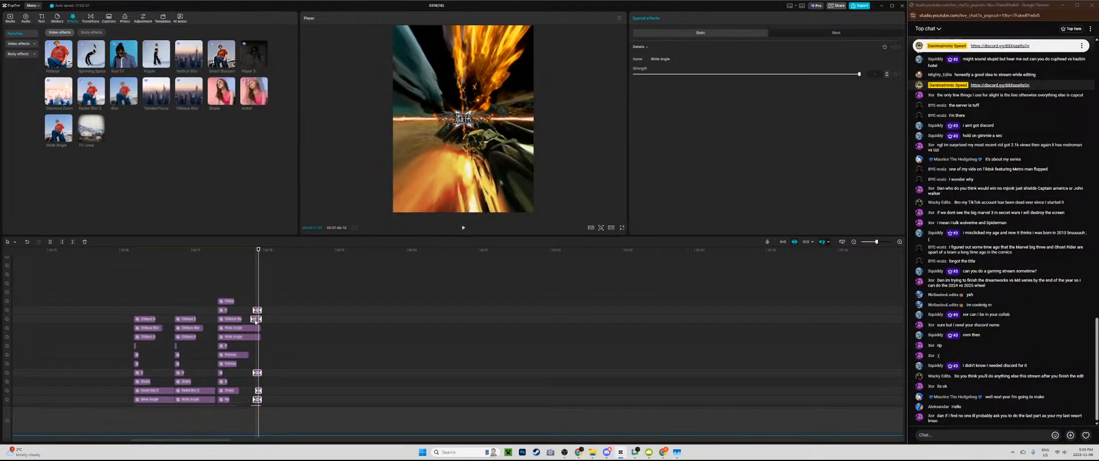
left_click_drag(255, 322, 253, 322)
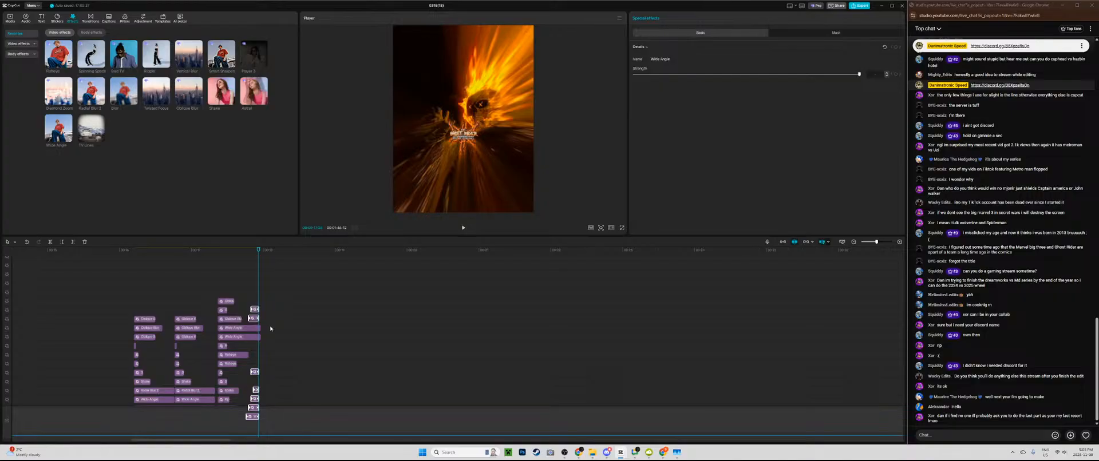
Step: Trim the two long Wide Angle effects so they end at the cut closing the Ghost Rider clip
left_click_drag(876, 242, 881, 244)
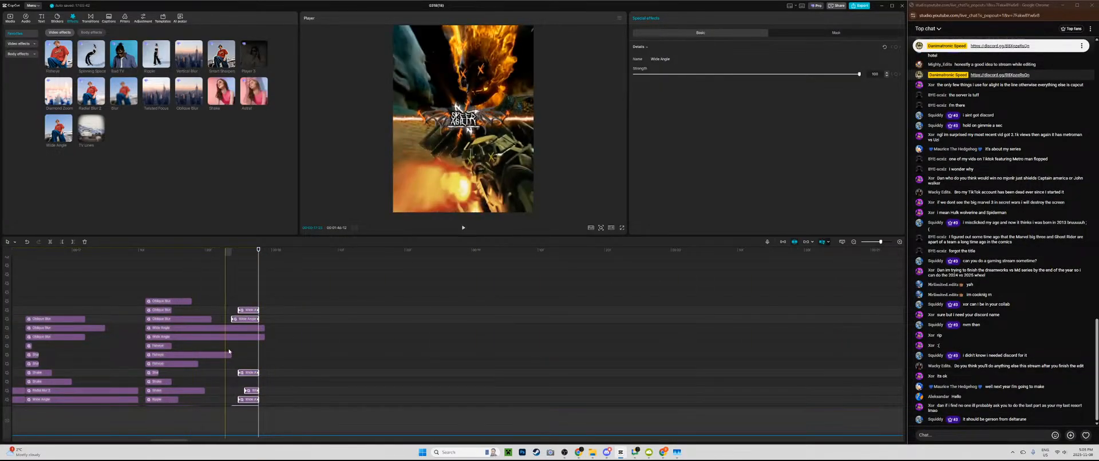
left_click(264, 330)
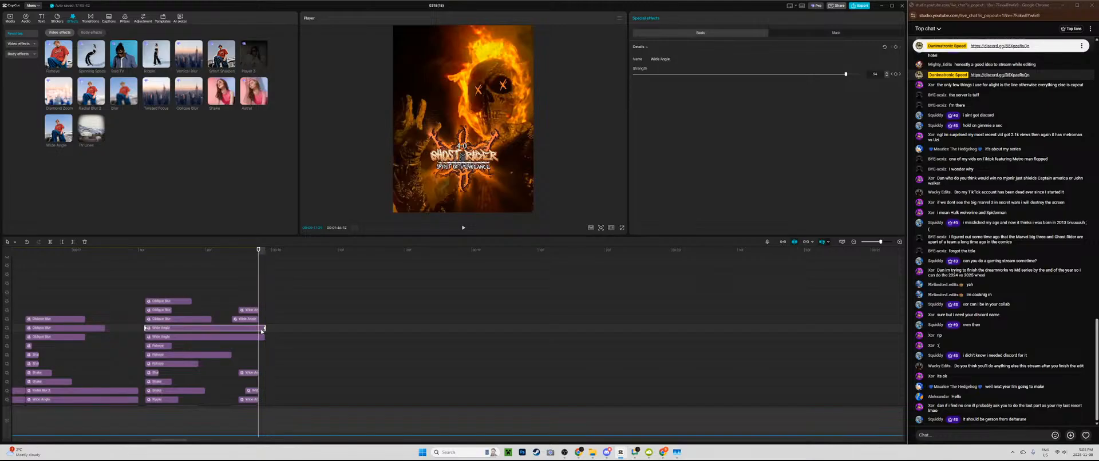
left_click(259, 338)
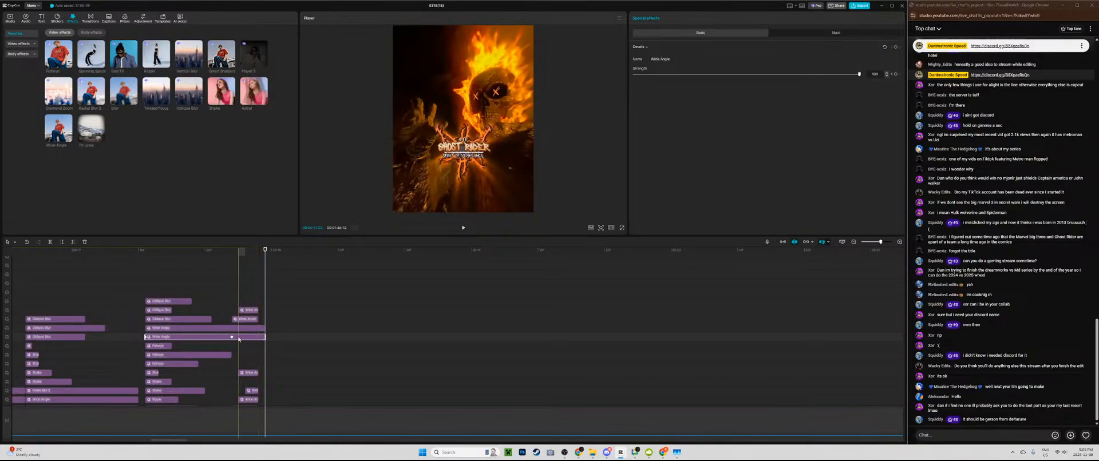
key("Left")
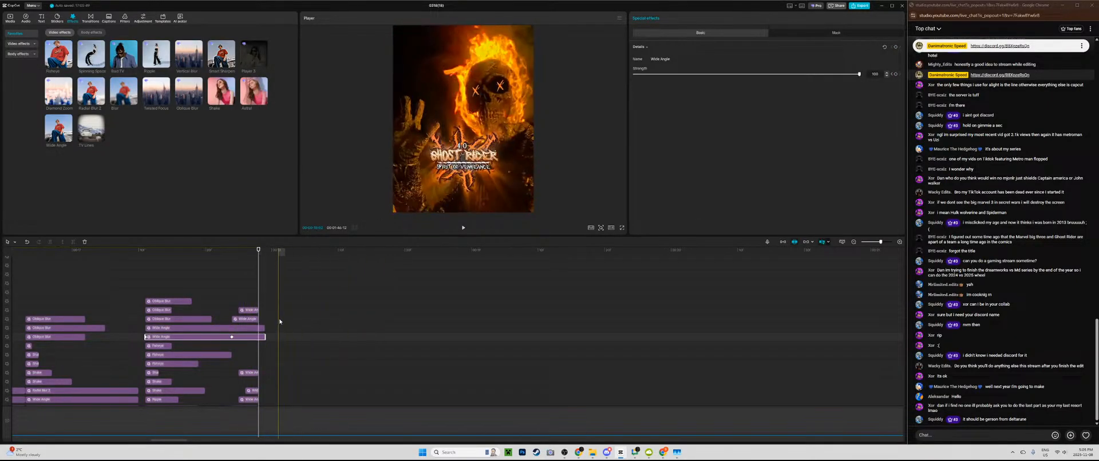
left_click_drag(278, 320, 257, 347)
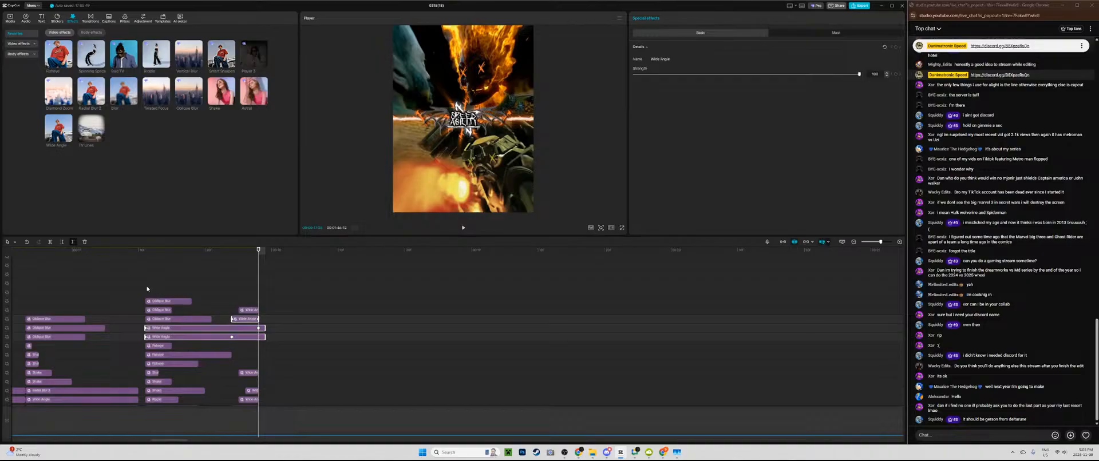
Step: Play the Ghost Rider clip across the cut to review the trimmed effects
left_click(147, 289)
key("space")
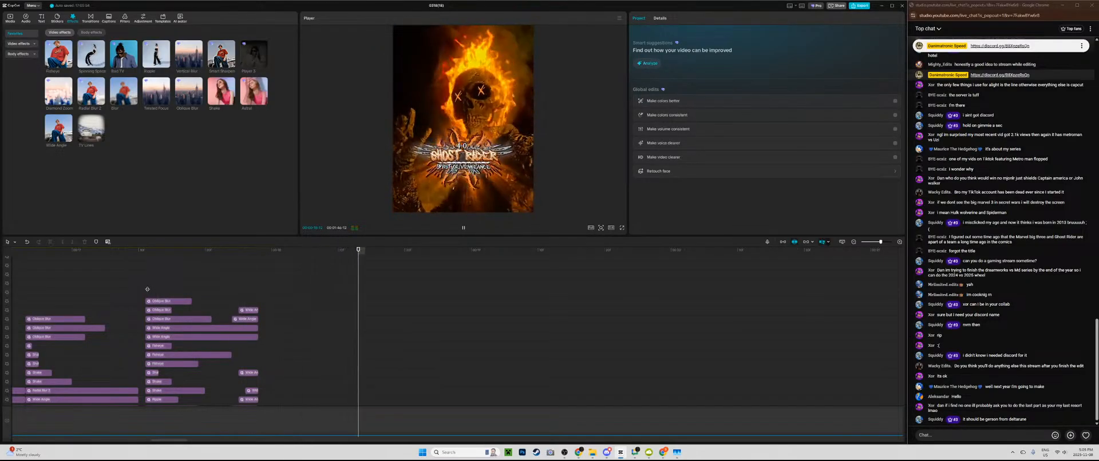
left_click(147, 289)
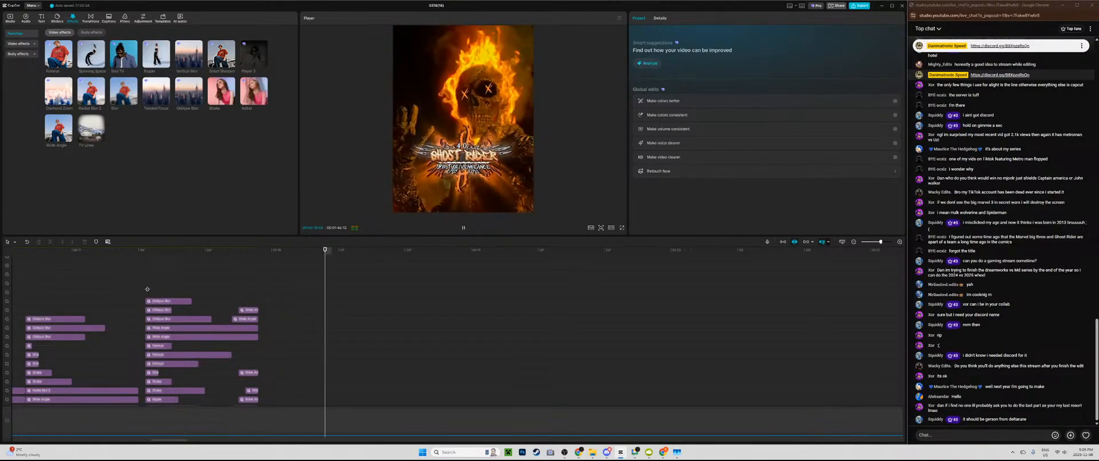
left_click(147, 290)
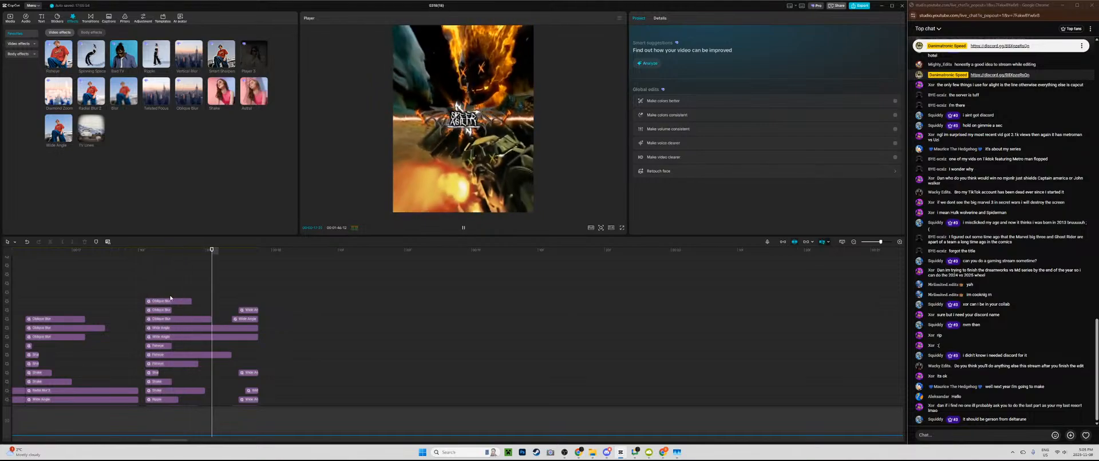
scroll(198, 366, "down", 5)
key("space")
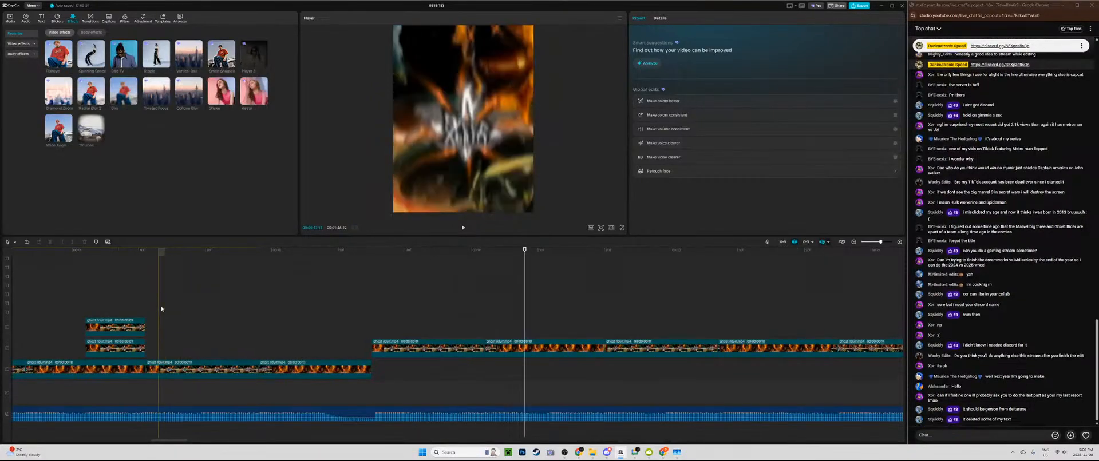
Step: Place a copy of the following Ghost Rider clip above the current one and trim its end to the cut
left_click(145, 303)
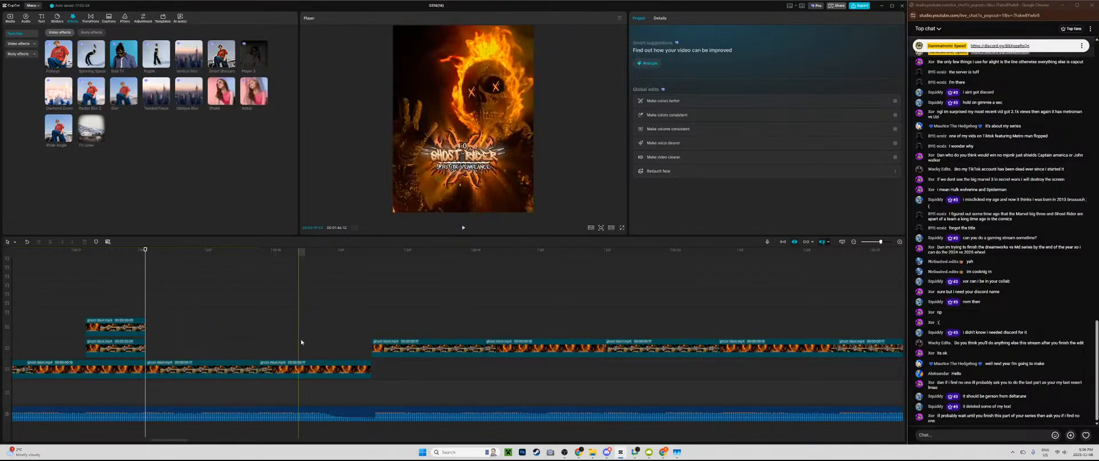
left_click(297, 369)
left_click(200, 335)
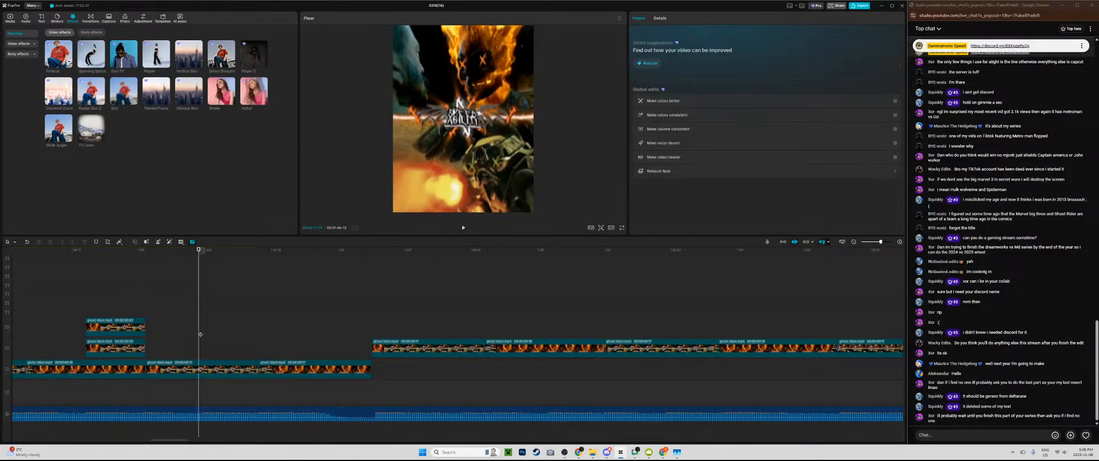
key("ctrl+v")
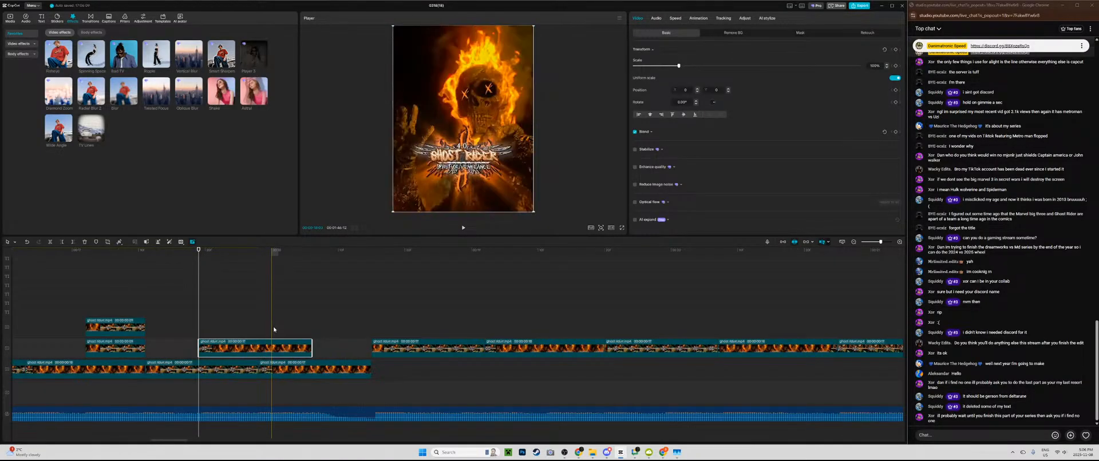
left_click(259, 347)
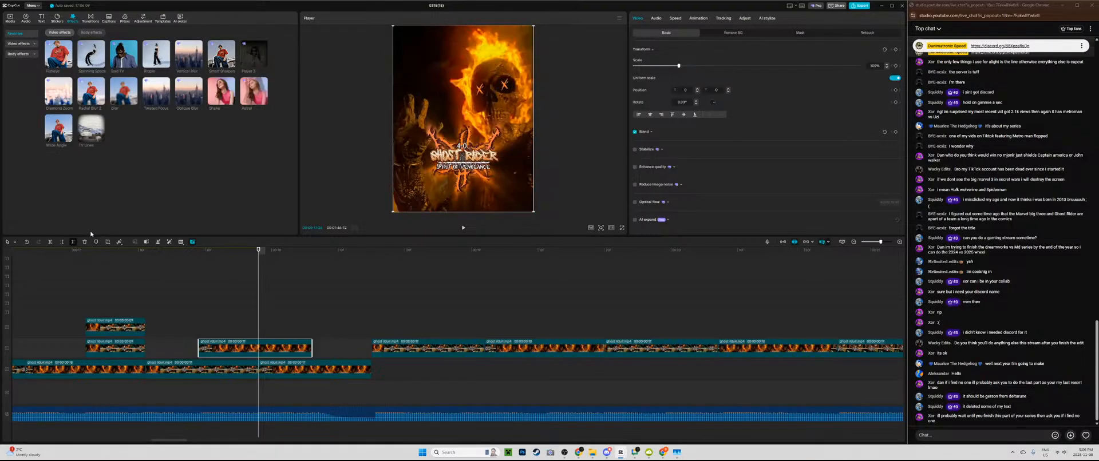
key("w")
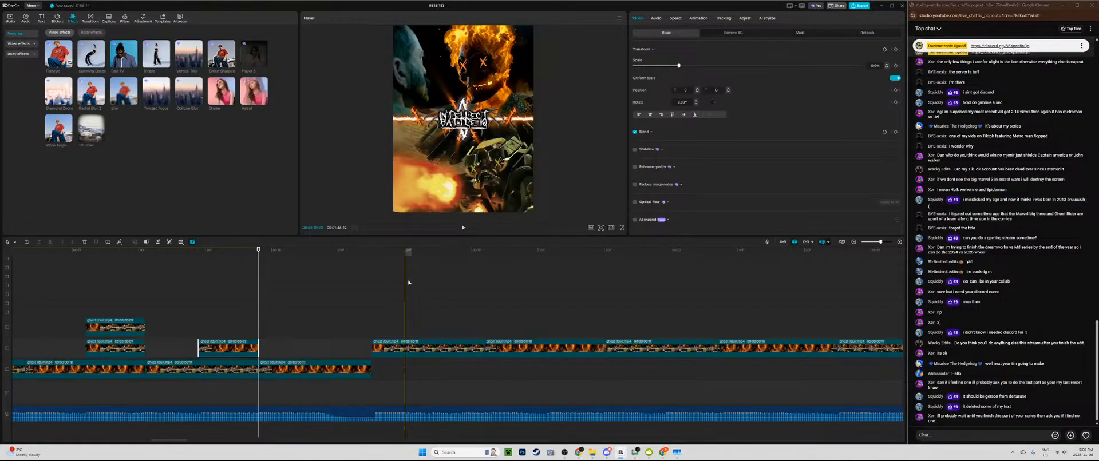
Step: Trim the start of the overlaid Ghost Rider copy slightly later, keeping its end at the cut
left_click(197, 312)
left_click(197, 312)
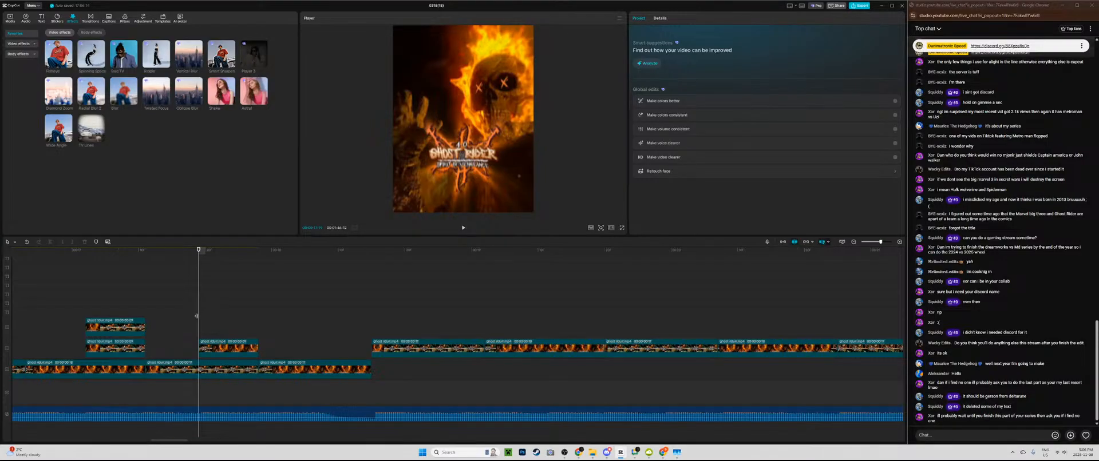
left_click(212, 348)
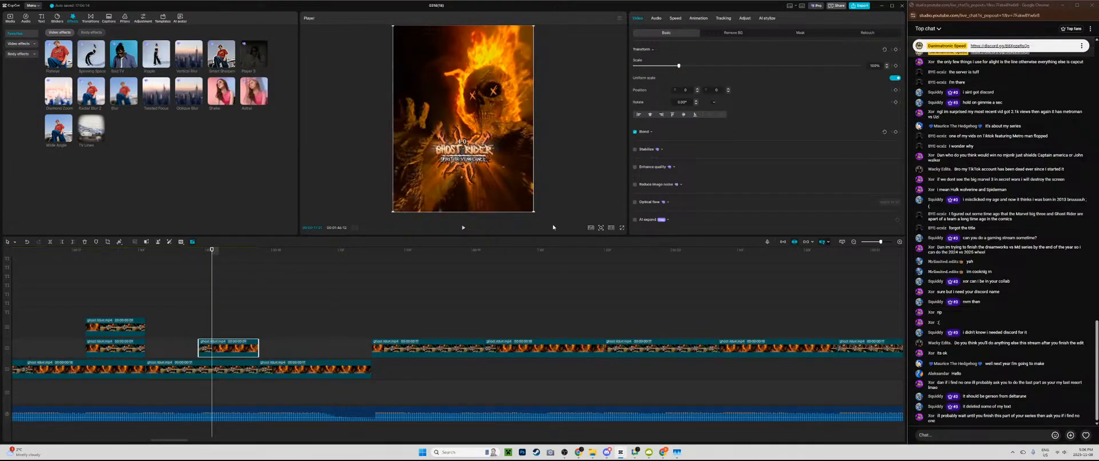
key("Left")
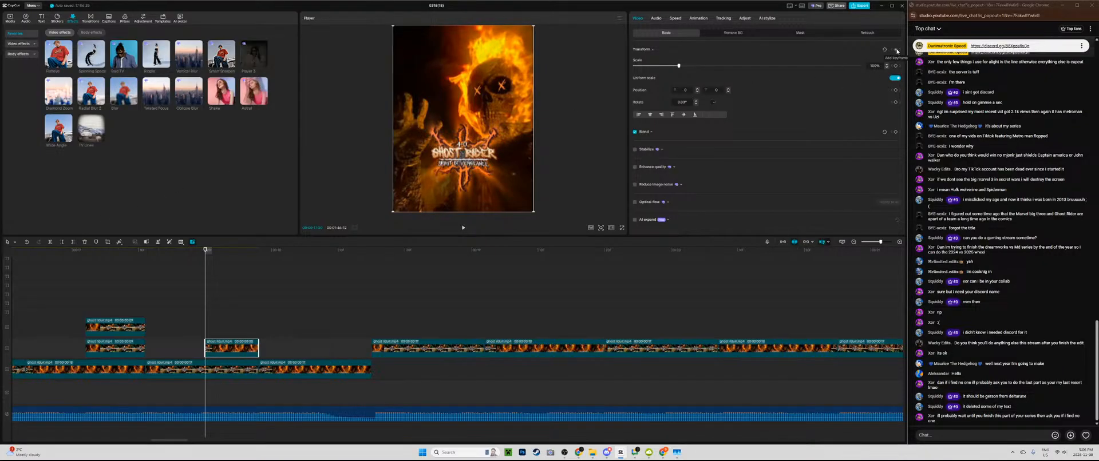
Step: Add Transform keyframes at the overlaid copy's start and end, and move it up out of the frame at its start
key("space")
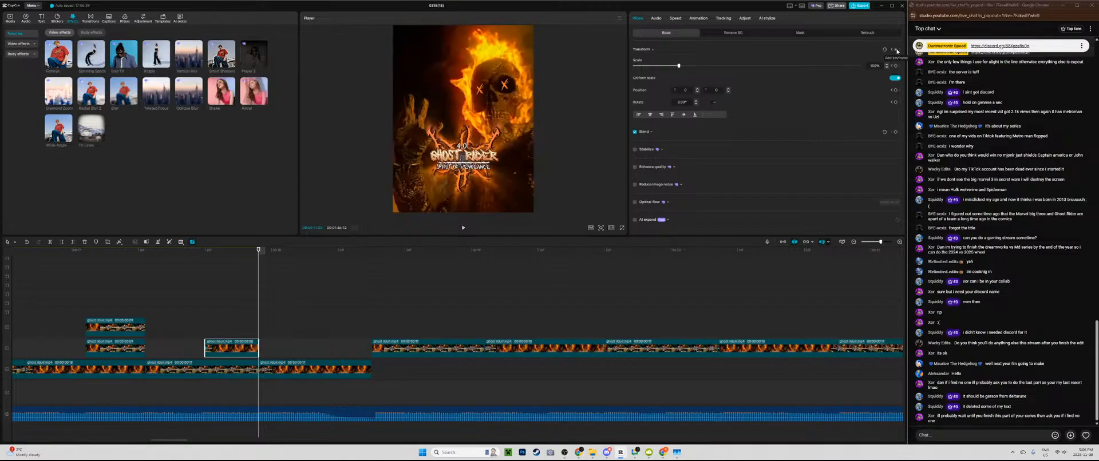
left_click(897, 50)
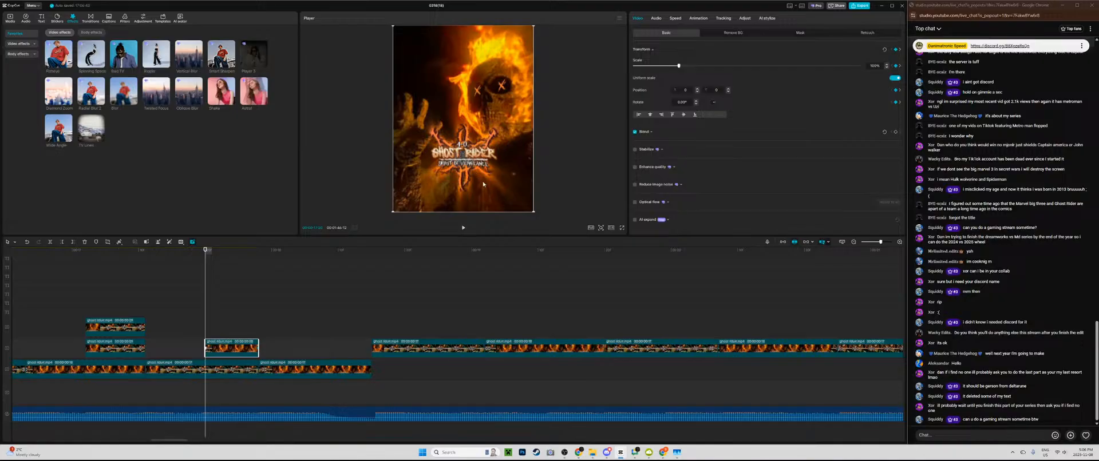
left_click_drag(483, 184, 484, 36)
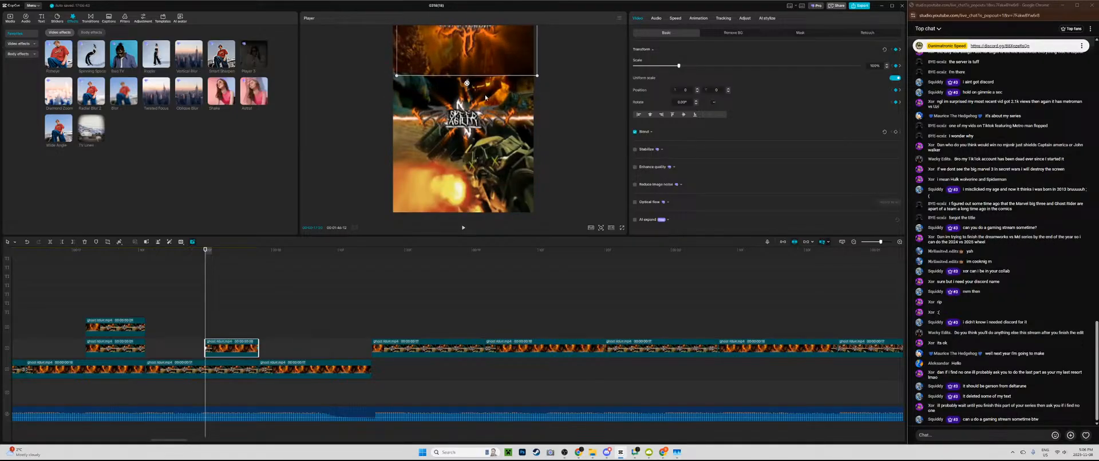
left_click_drag(498, 69, 496, 19)
Step: Keyframe the lower clip's Transform from the overlay's start and move the clip down out of the frame just before the cut
left_click(251, 363)
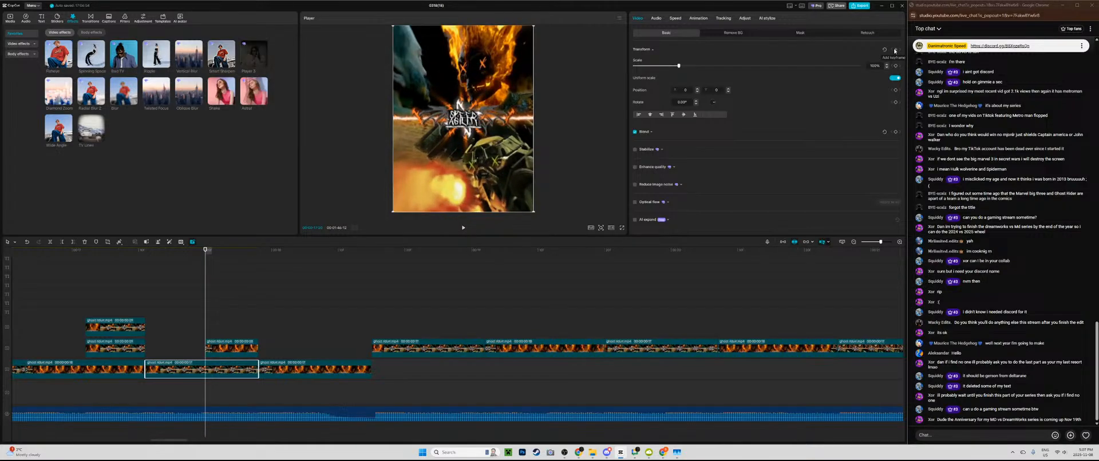
key("space")
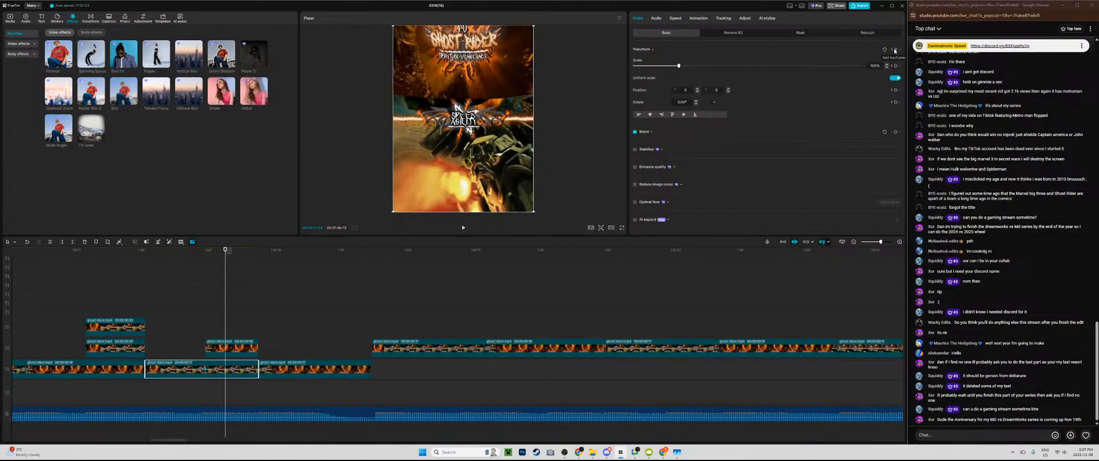
key("Up")
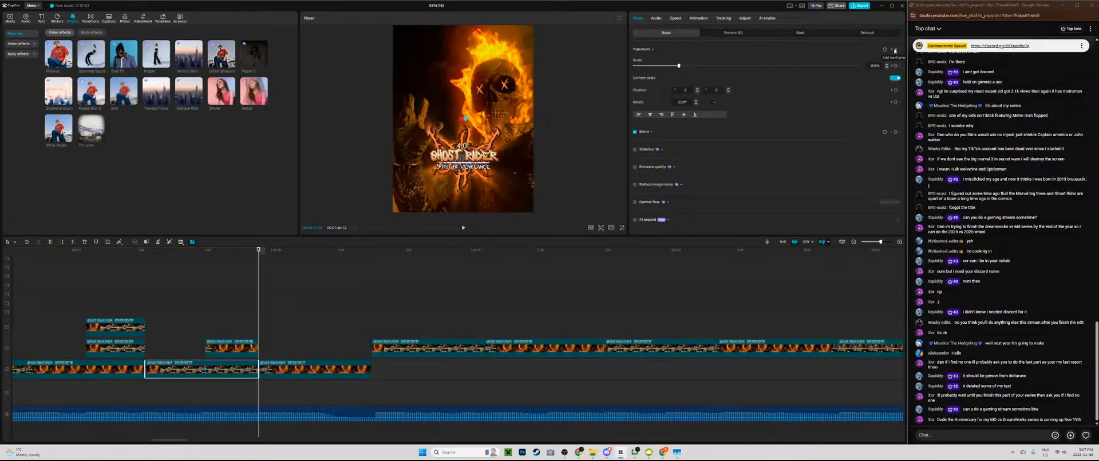
key("Left")
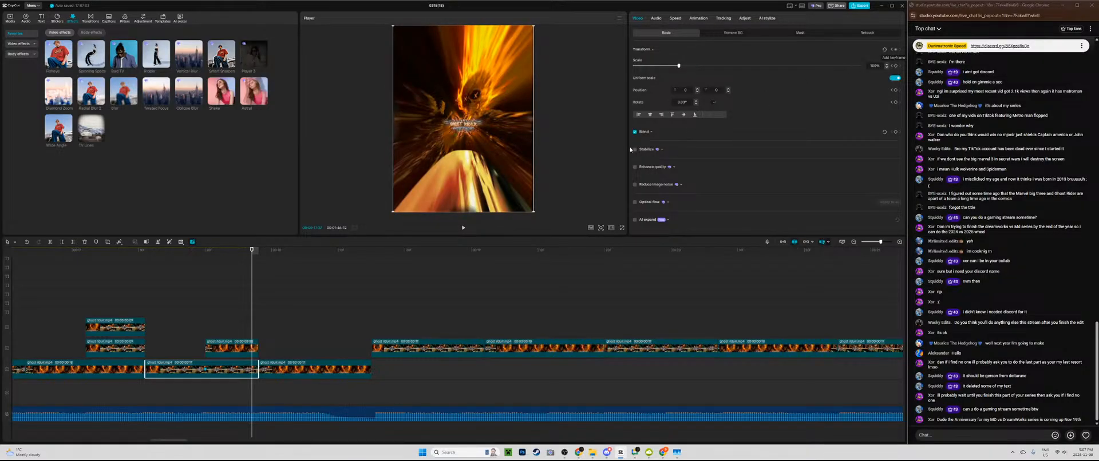
left_click_drag(474, 118, 475, 276)
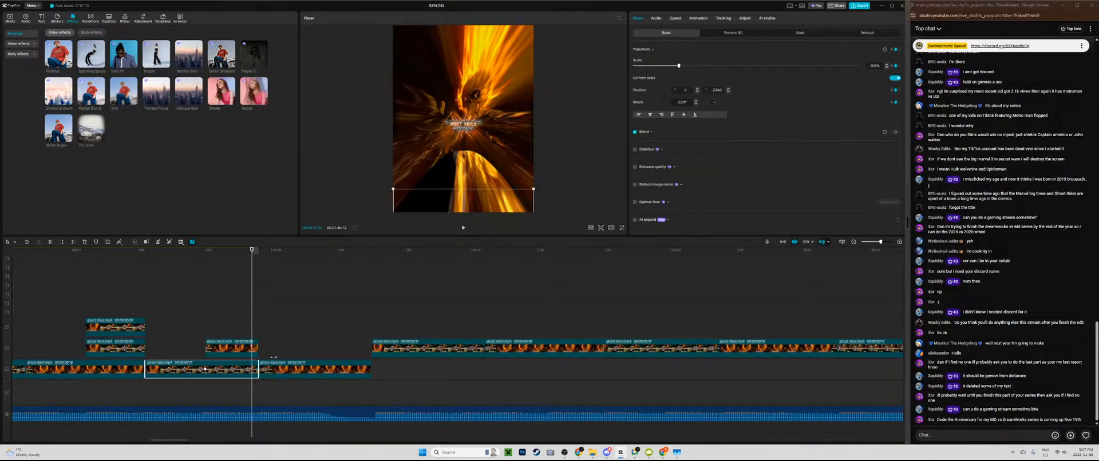
Step: Examine the vertical slide frame by frame from the cut back towards the start of the overlaid copy
left_click(231, 349)
key("Left")
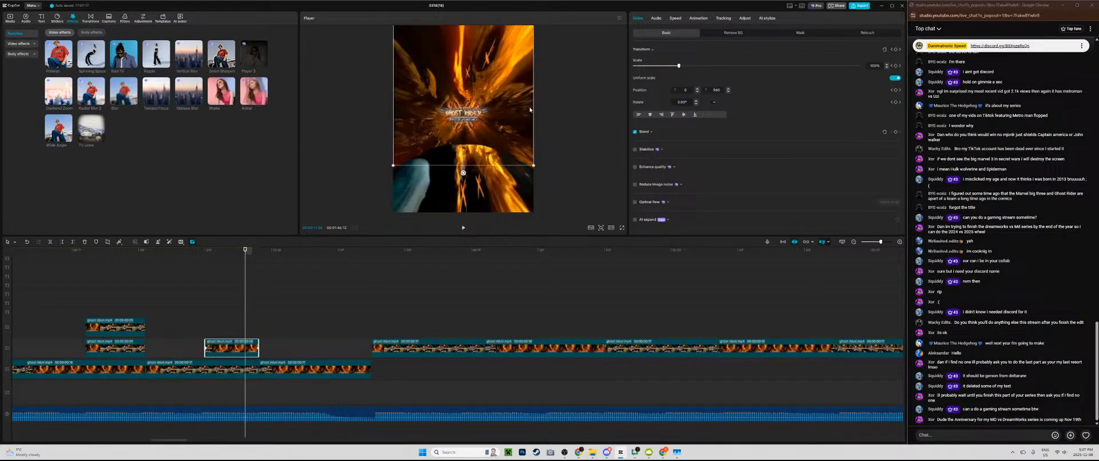
key("Left")
key("Left")
key("Left")
key("Left")
key("Left")
key("Left")
key("Left")
key("Left")
key("Left")
key("Left")
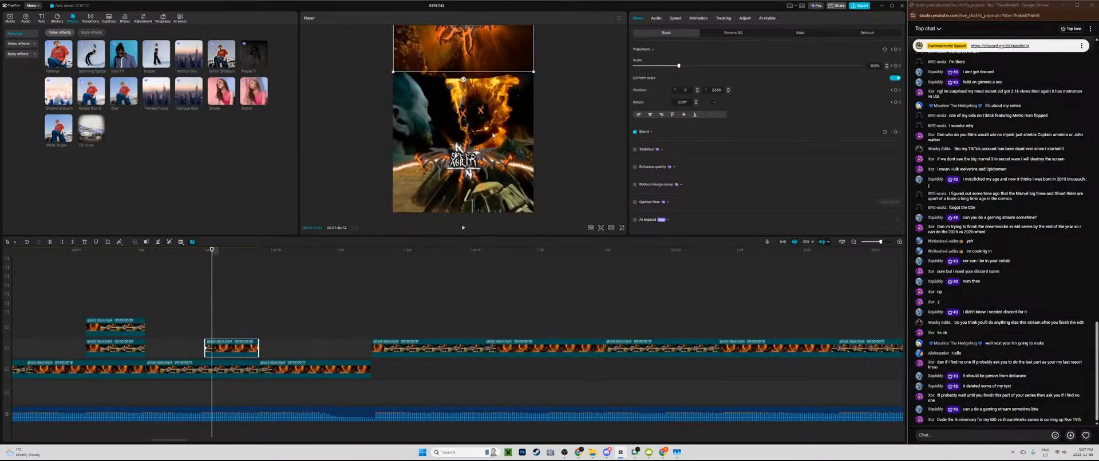
Step: Play the vertical slide transition repeatedly from the overlaid copy's start through the cut
key("space")
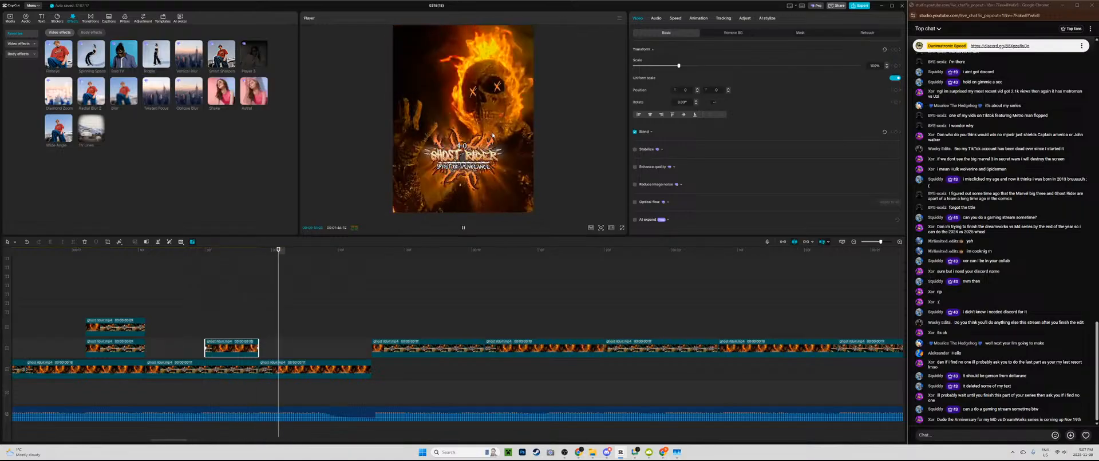
key("space")
left_click(206, 315)
key("space")
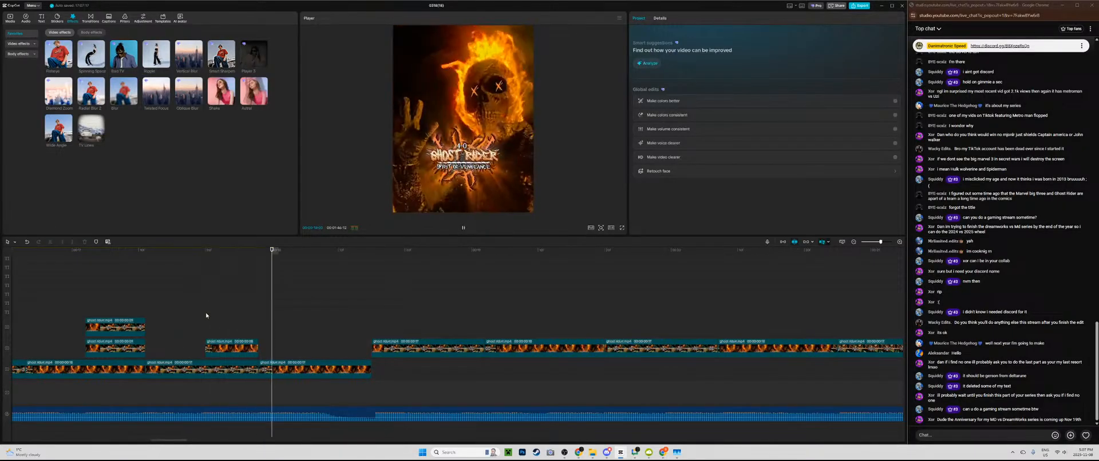
key("space")
left_click(206, 338)
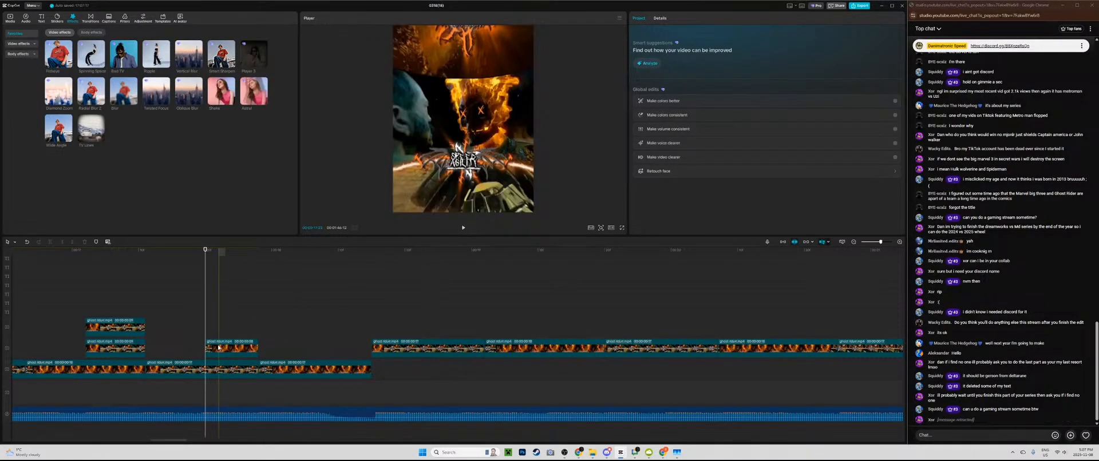
Step: Apply the Cubic In preset curve to the overlaid copy's position keyframes and close the keyframe graph
left_click(218, 347)
key("space")
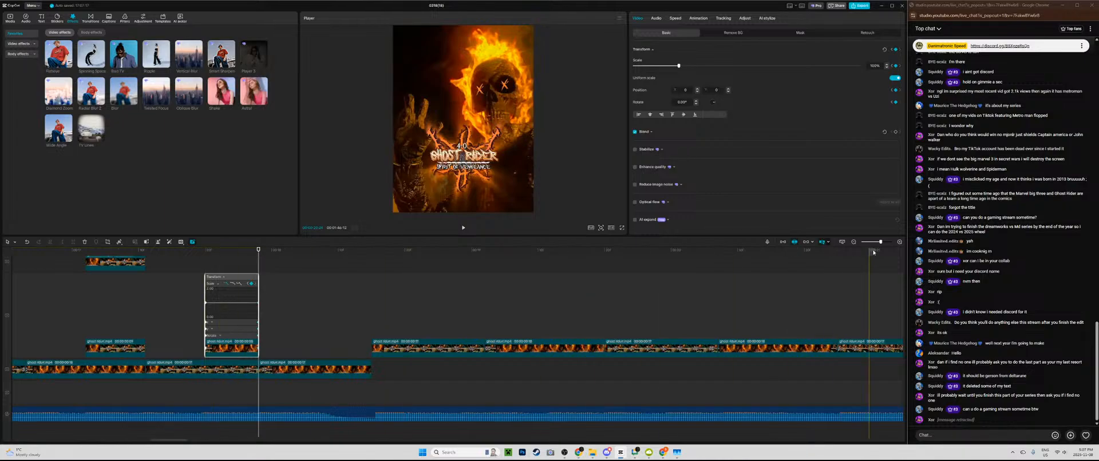
left_click_drag(880, 242, 881, 243)
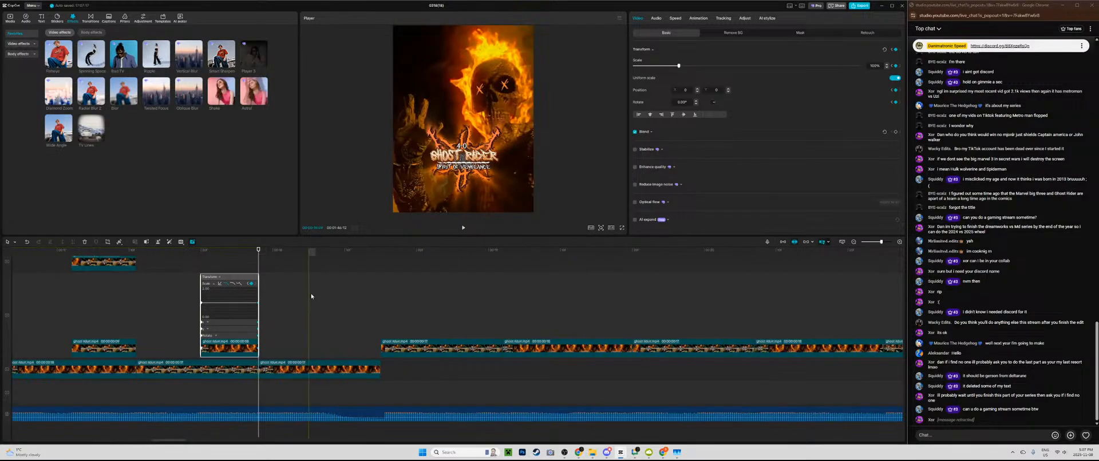
left_click(221, 285)
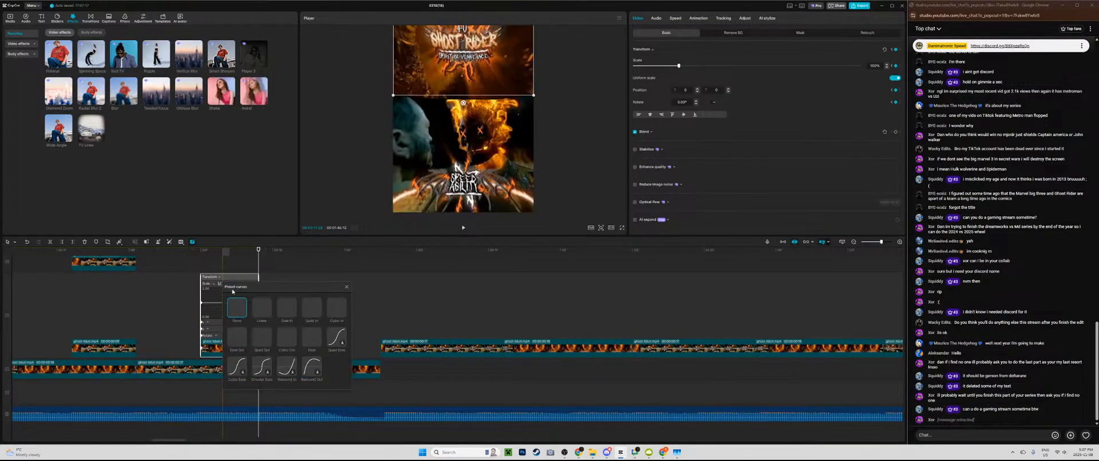
left_click(337, 311)
key("space")
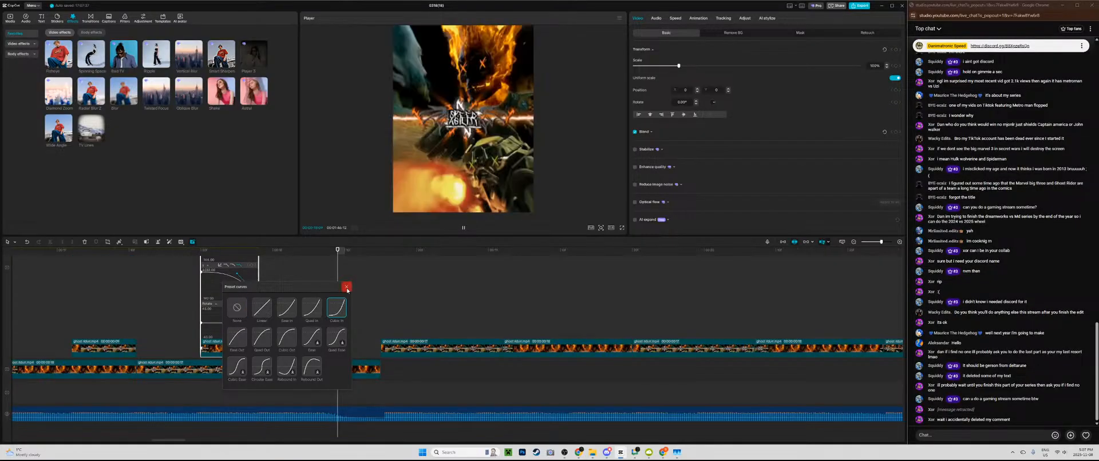
left_click(342, 284)
left_click(231, 380)
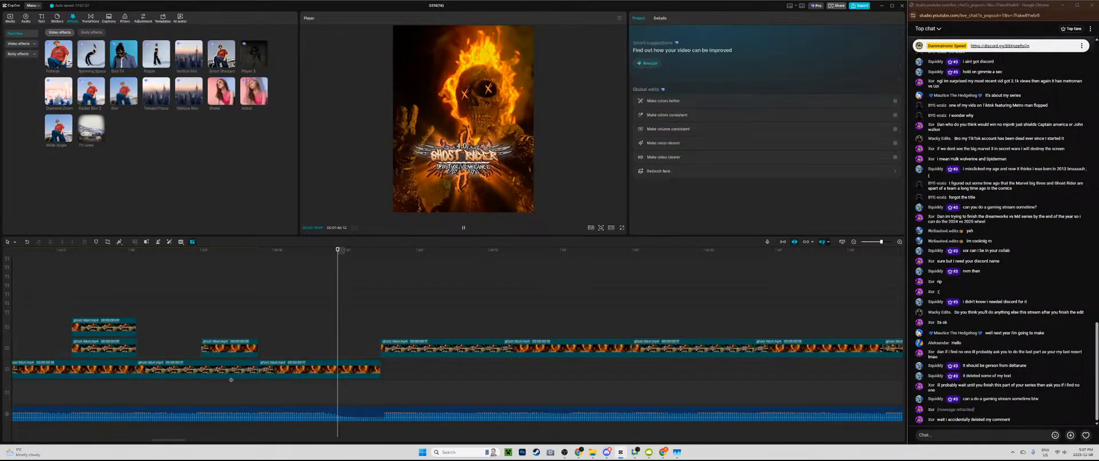
Step: Apply the Cubic In preset curve to the lower clip's downward position keyframes before the cut and close the preset curves
left_click(244, 371)
left_click(251, 372)
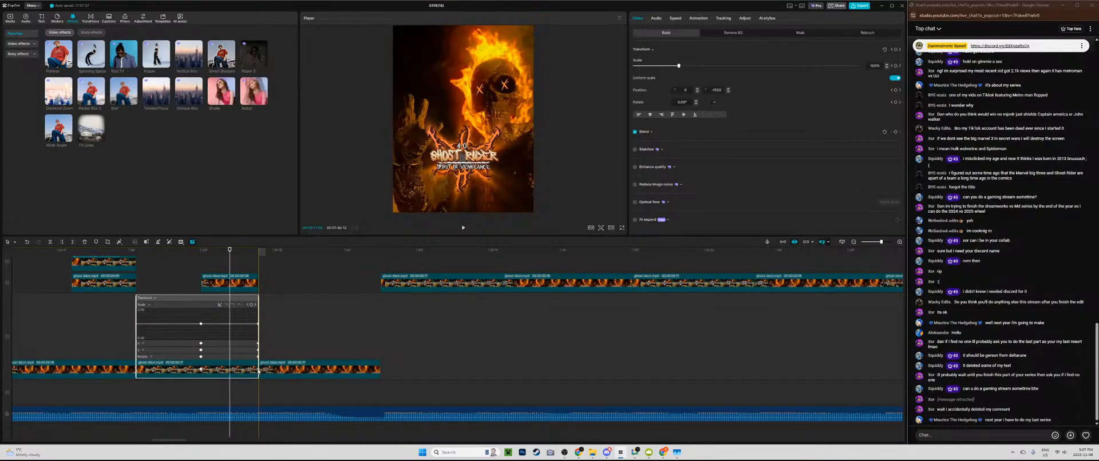
left_click(258, 371)
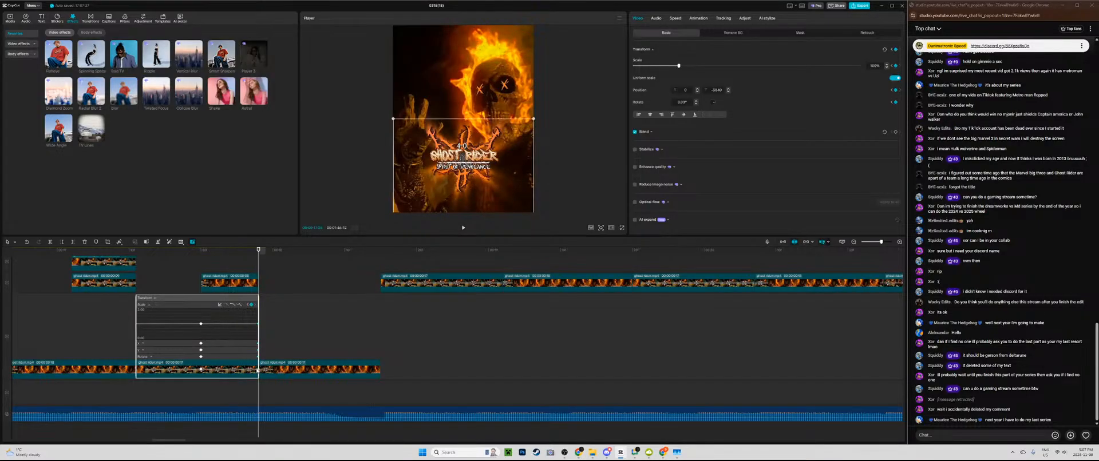
left_click(220, 306)
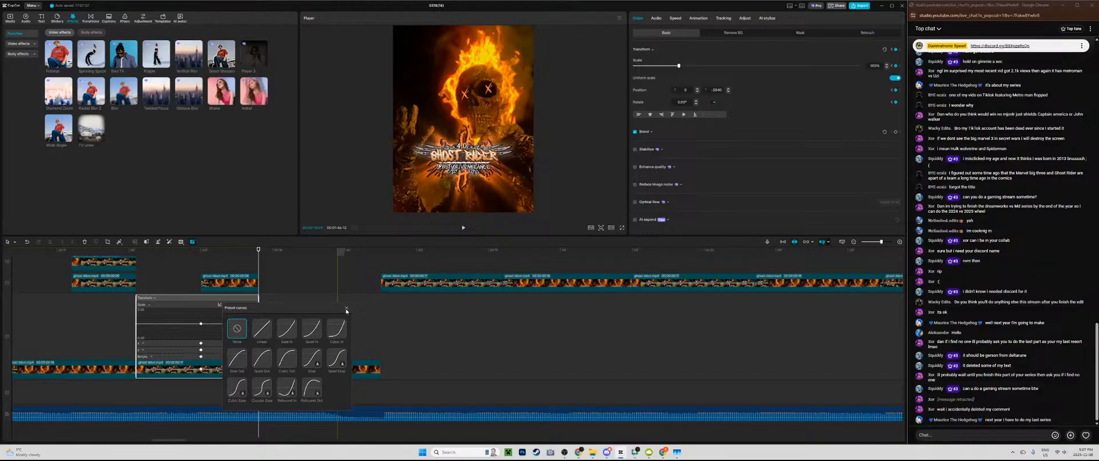
left_click(337, 329)
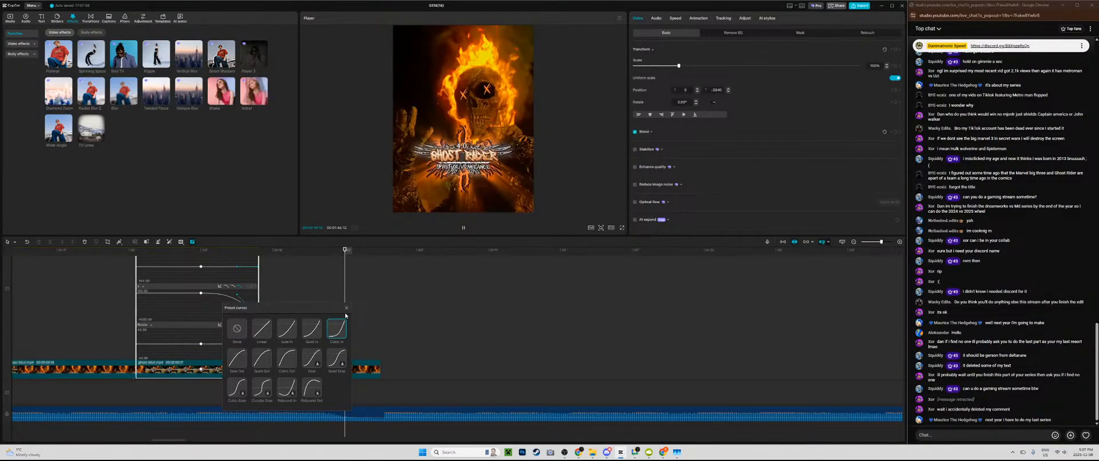
left_click(345, 308)
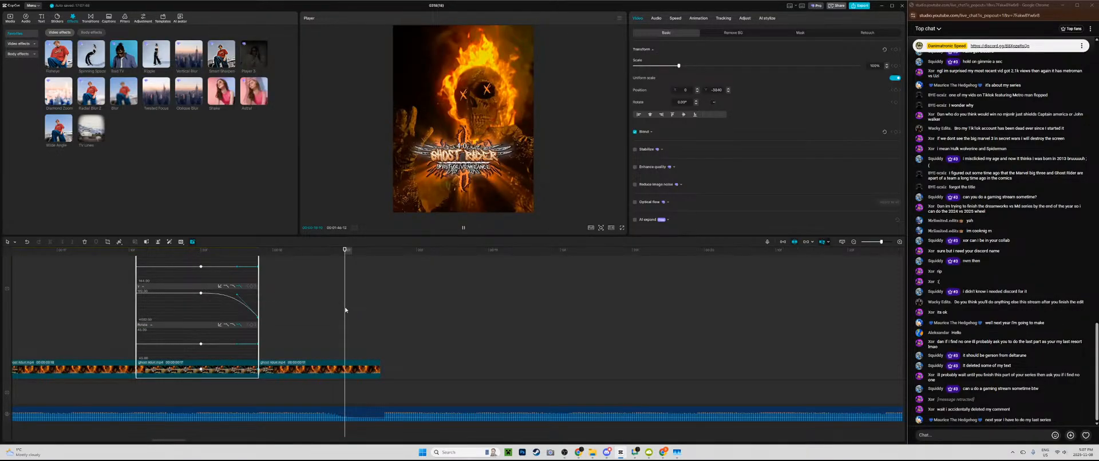
Step: Replay the vertical slide transition from just before the overlaid copy through the following cut
left_click(192, 309)
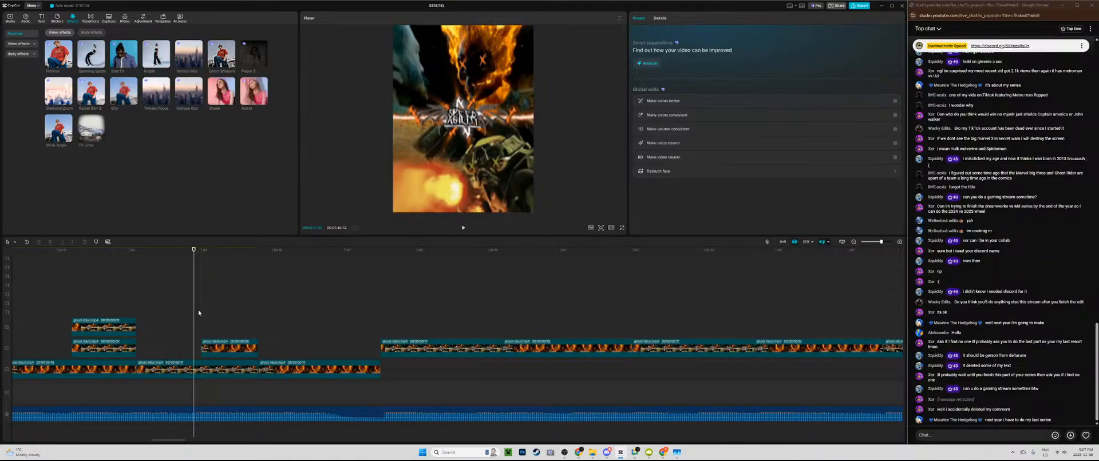
left_click(199, 313)
key("space")
left_click(198, 313)
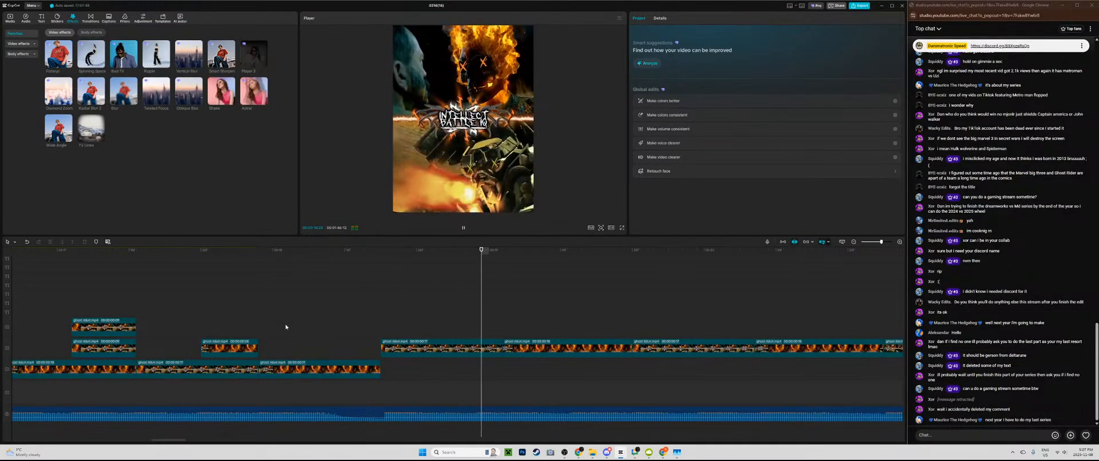
left_click(268, 301)
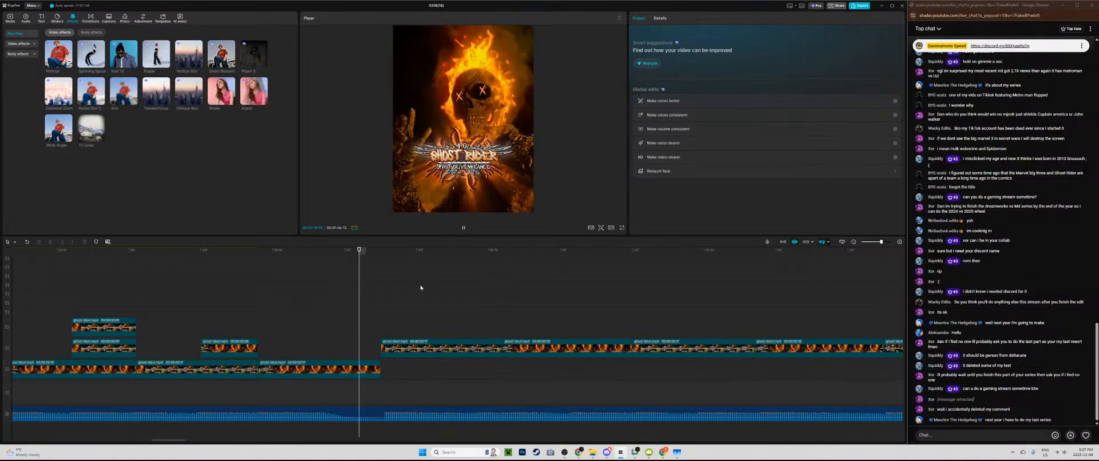
key("space")
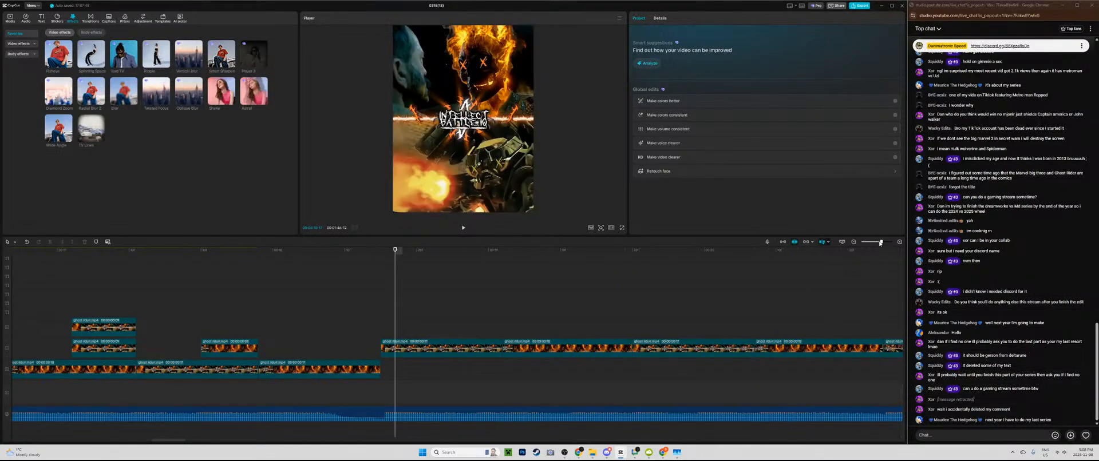
Step: Play the longer Ghost Rider sequence from the clips before the first slide transition through the vertical slide
left_click_drag(881, 243, 875, 242)
left_click(148, 303)
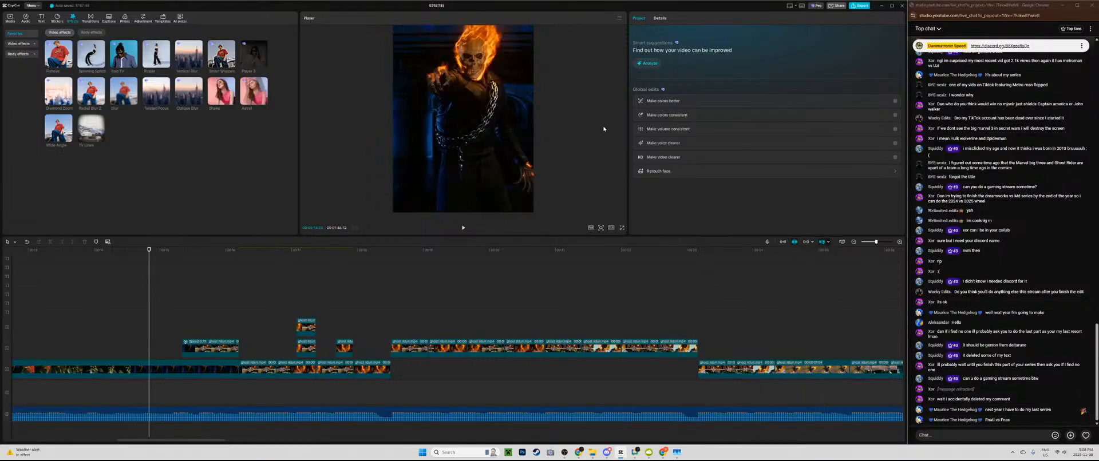
key("space")
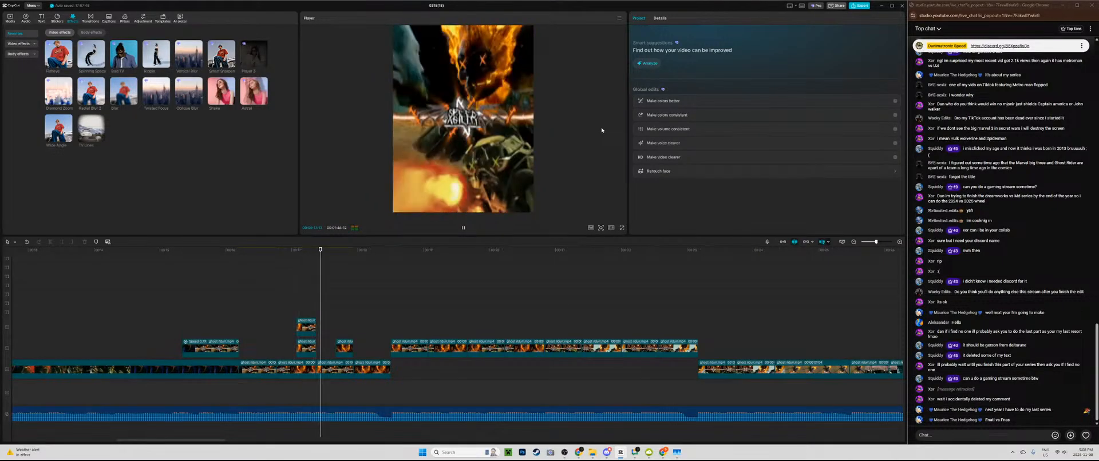
left_click(224, 310)
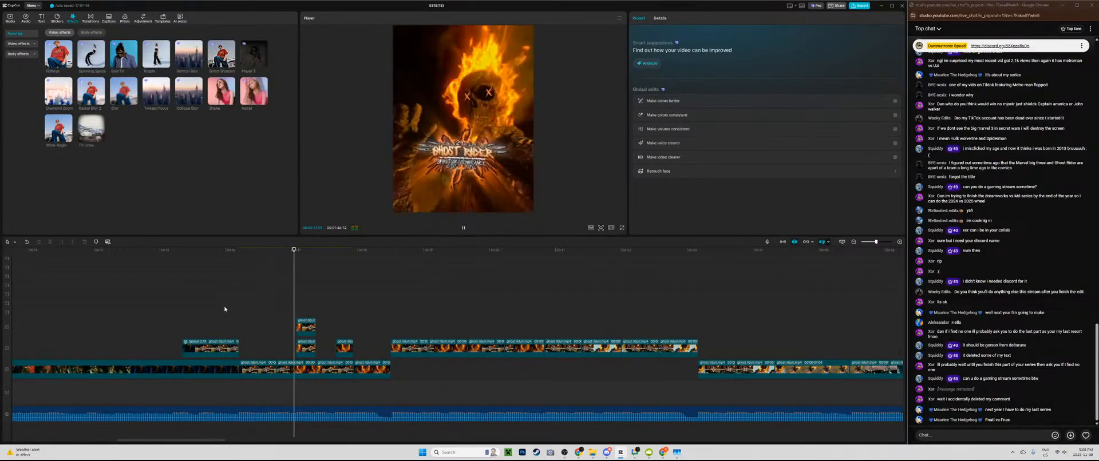
left_click(315, 311)
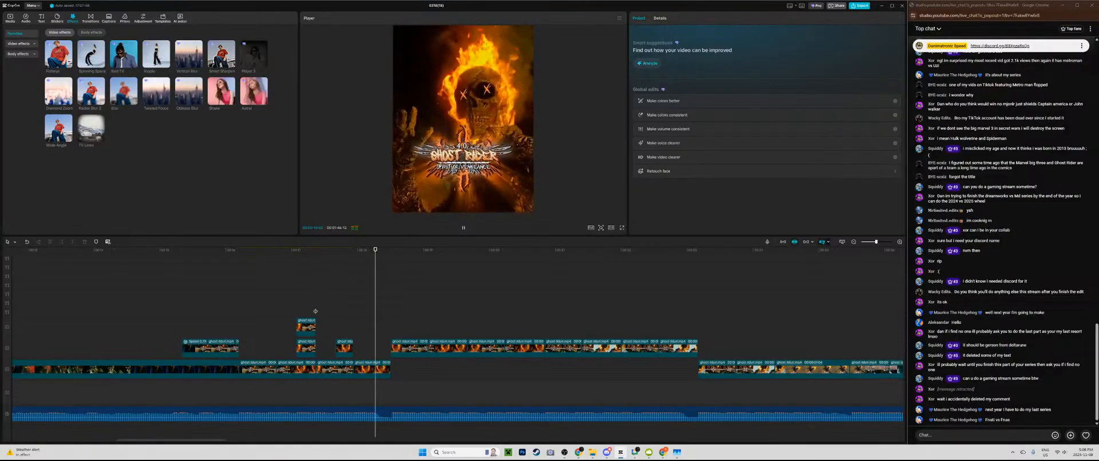
key("space")
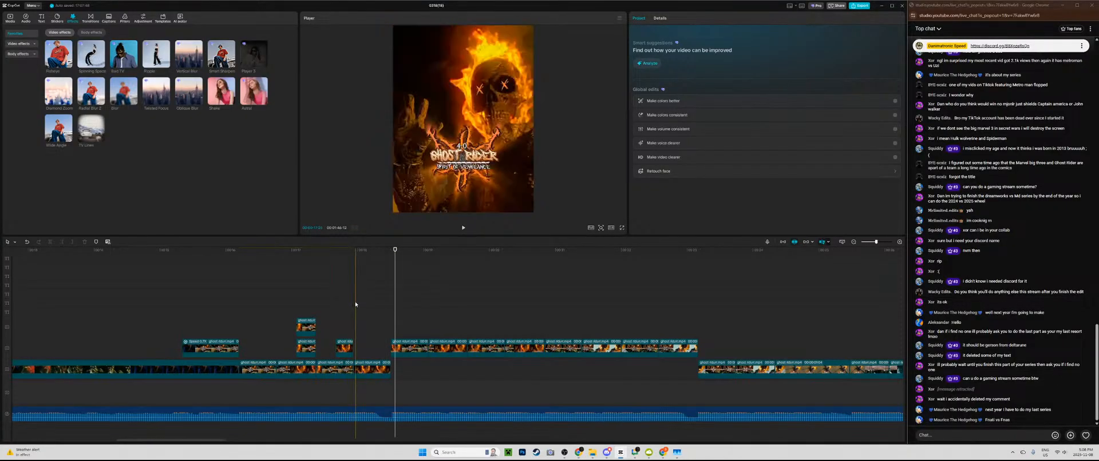
Step: Examine the effect stacks before the vertical slide's cut and play the leaderboard section for a stack to reuse
left_click(355, 304)
scroll(353, 305, "up", 5)
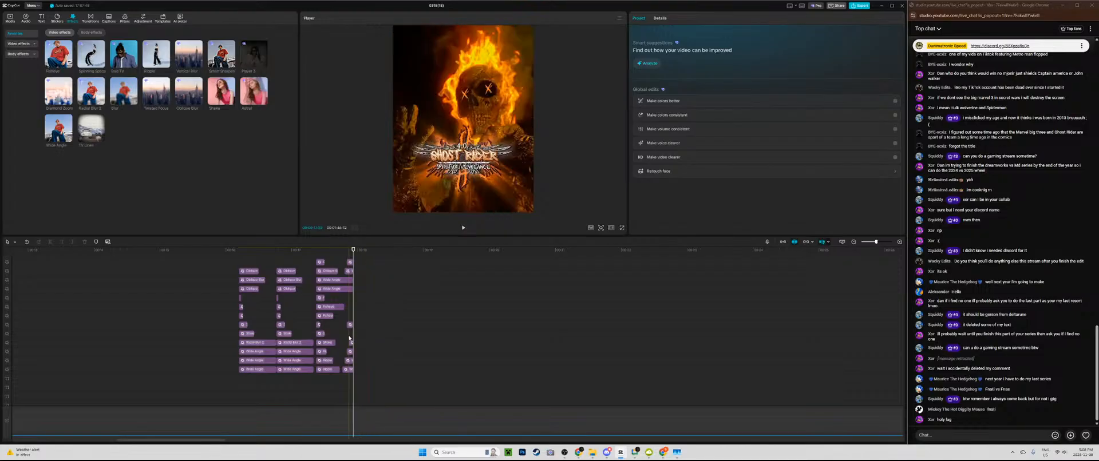
scroll(334, 319, "up", 3)
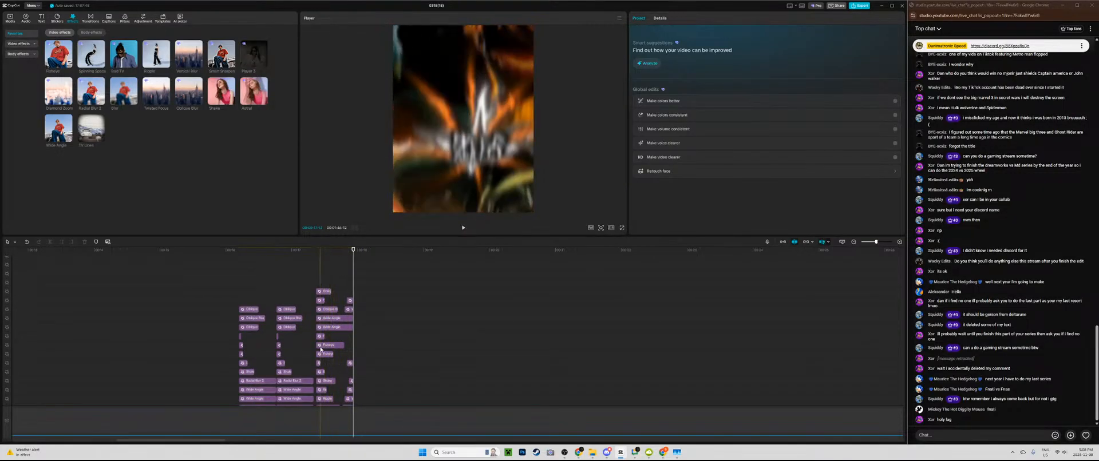
scroll(376, 318, "down", 5)
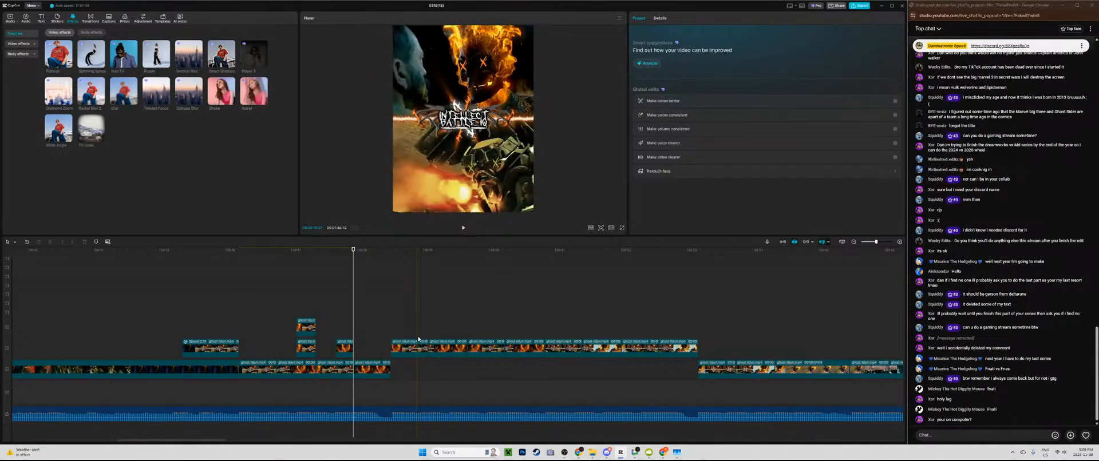
left_click(373, 375)
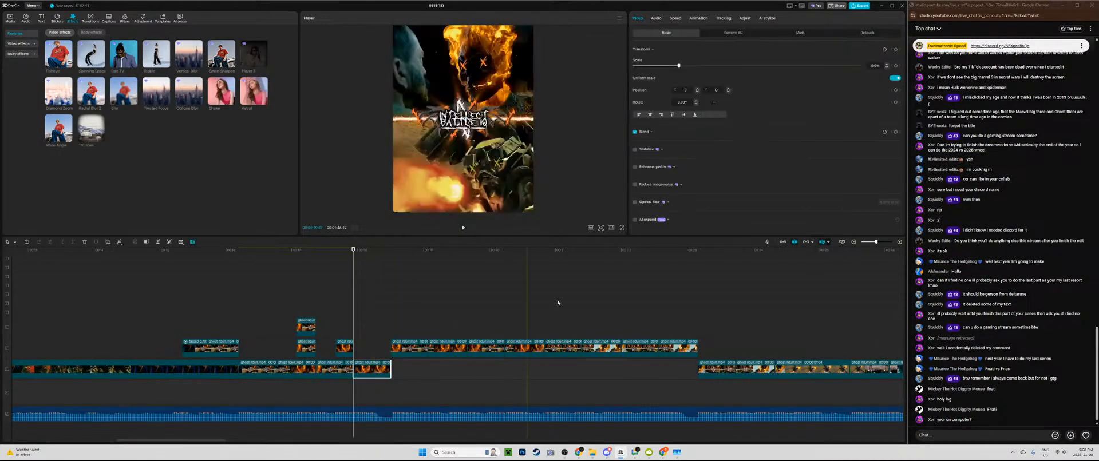
left_click_drag(877, 243, 866, 243)
scroll(424, 358, "up", 2)
scroll(424, 355, "up", 8)
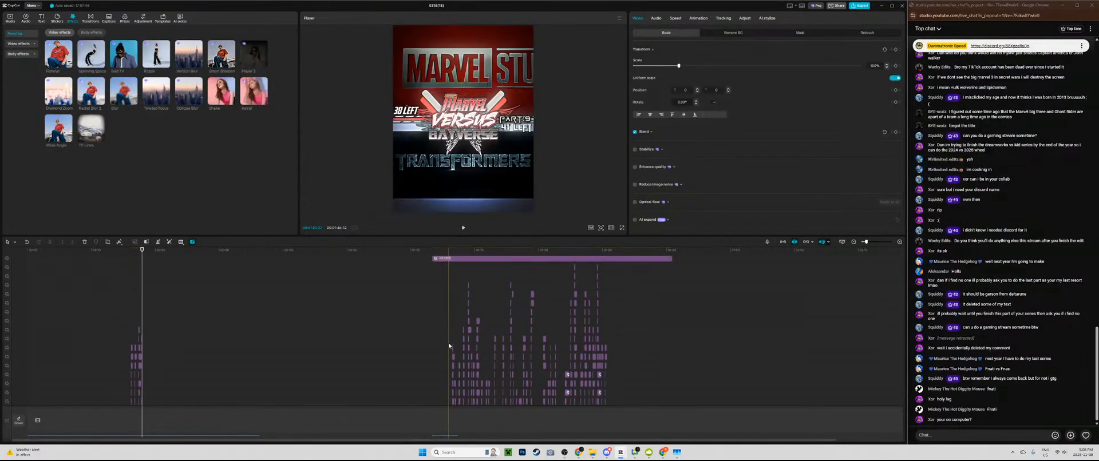
left_click(450, 344)
left_click_drag(866, 242, 877, 241)
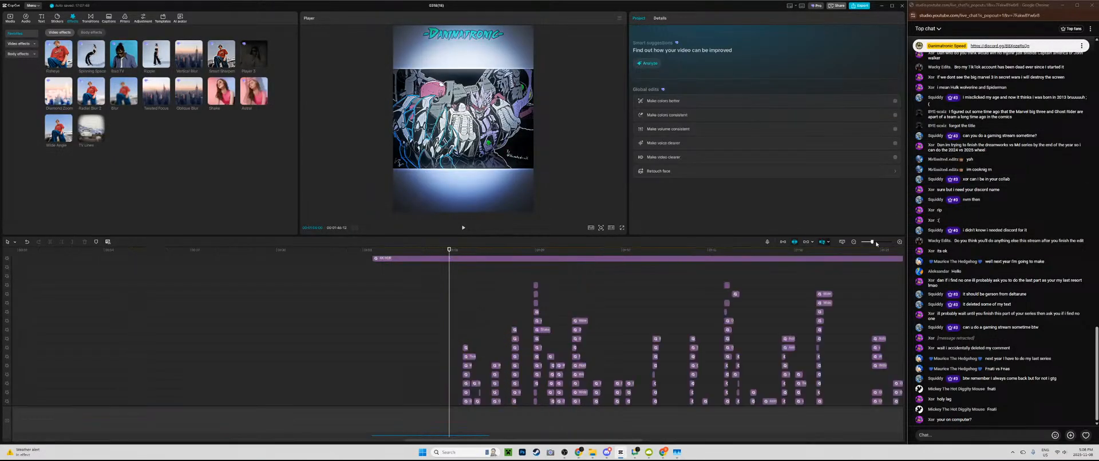
key("space")
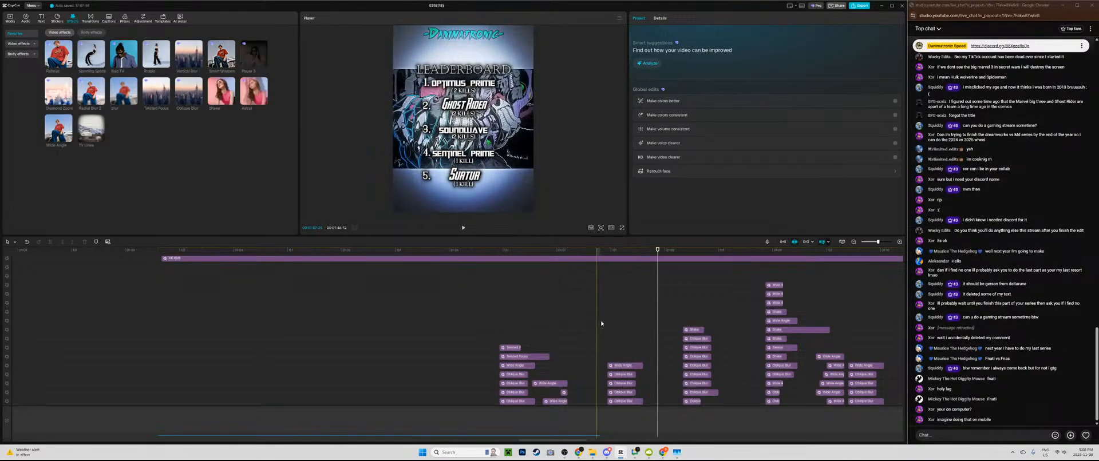
key("space")
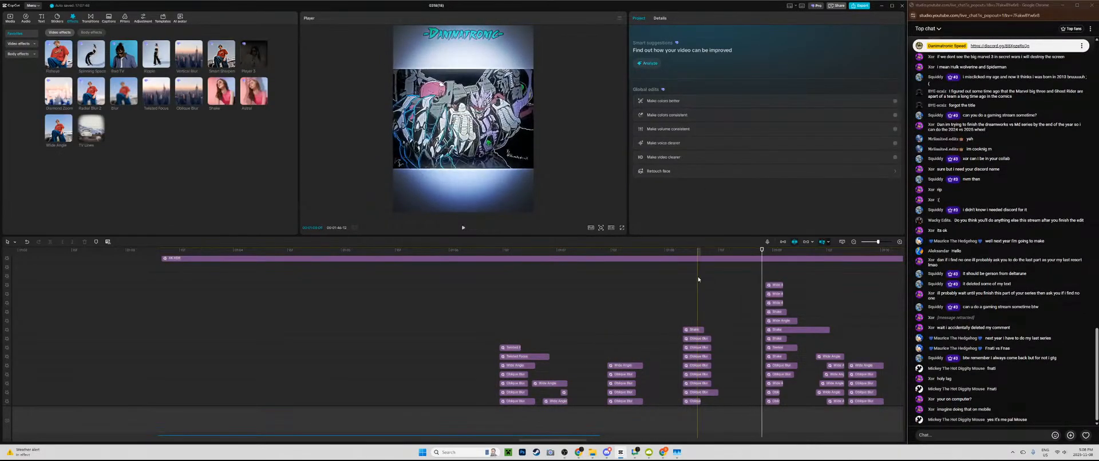
Step: Copy one complete effect stack from the leaderboard section and paste it at the cut that ends the vertical slide
scroll(698, 278, "down", 2)
left_click_drag(681, 276, 704, 365)
scroll(699, 378, "down", 2)
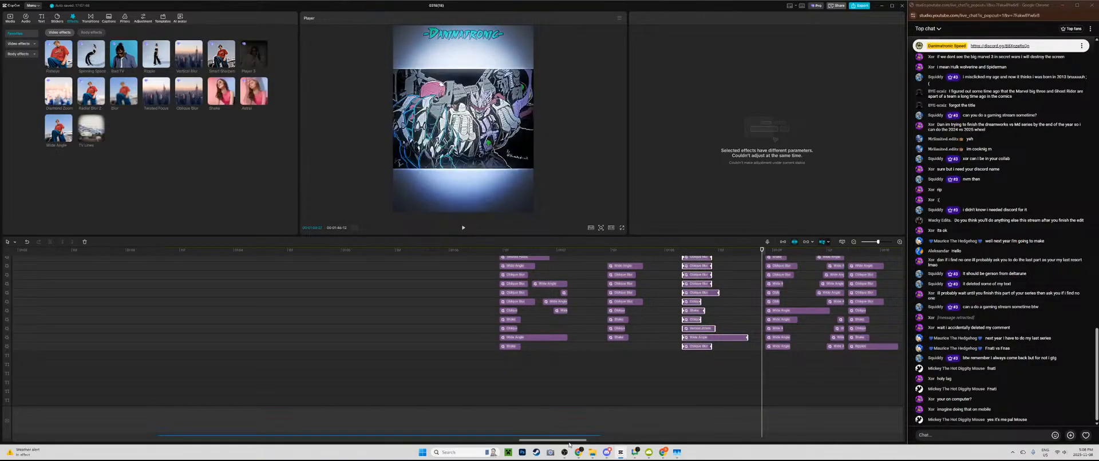
left_click_drag(537, 440, 519, 443)
left_click_drag(403, 439, 216, 411)
scroll(215, 411, "down", 5)
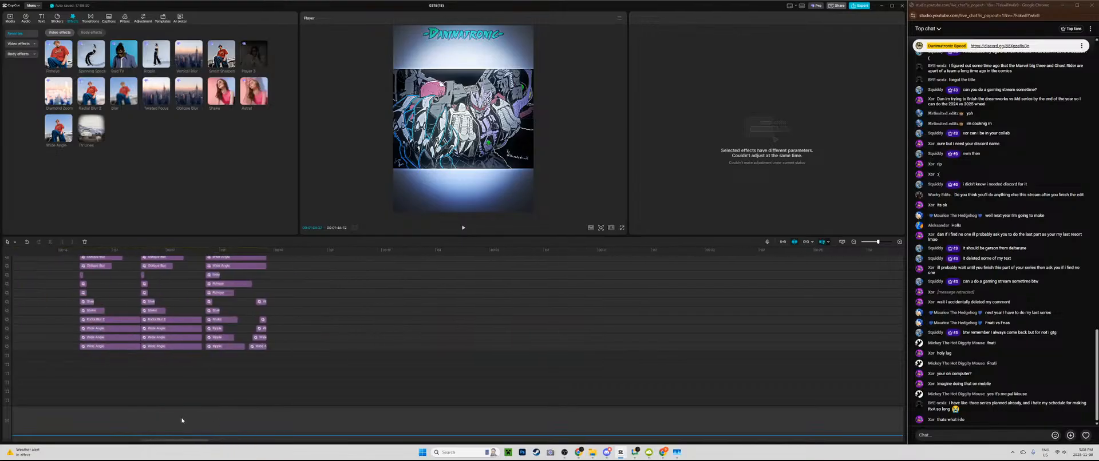
left_click(267, 351)
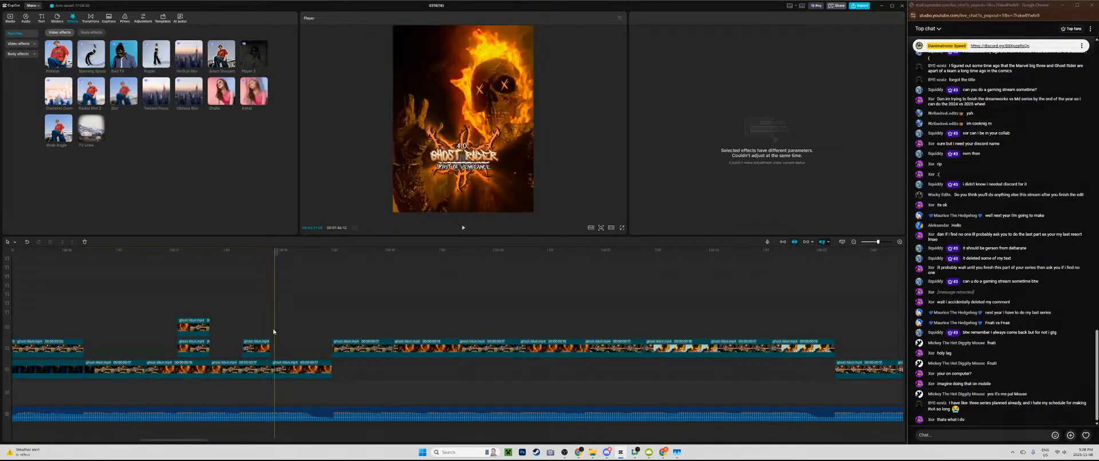
left_click(270, 332)
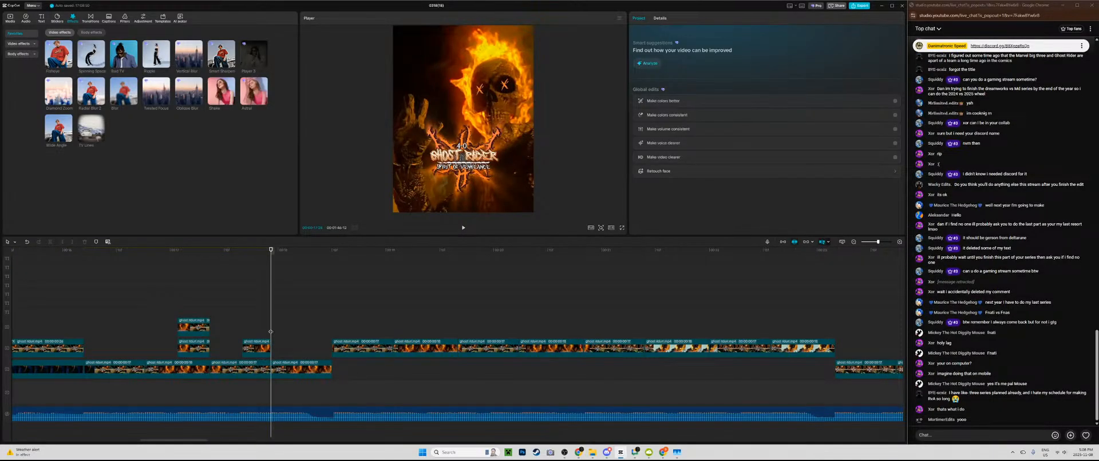
key("ctrl+z")
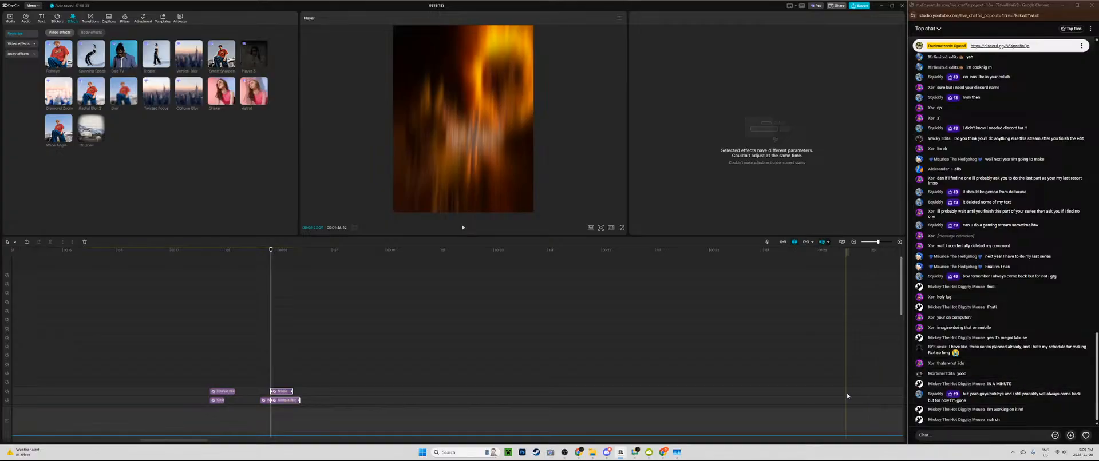
scroll(361, 379, "up", 5)
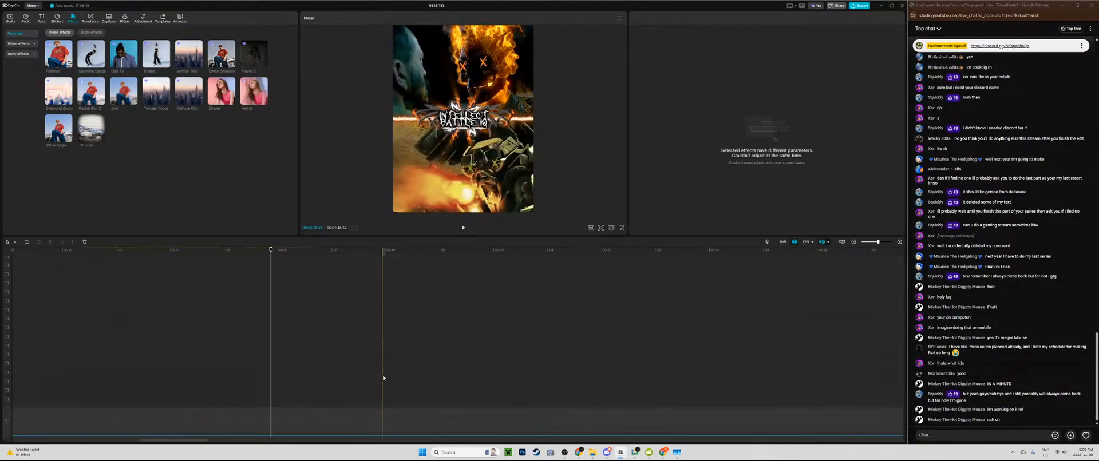
scroll(382, 376, "up", 3)
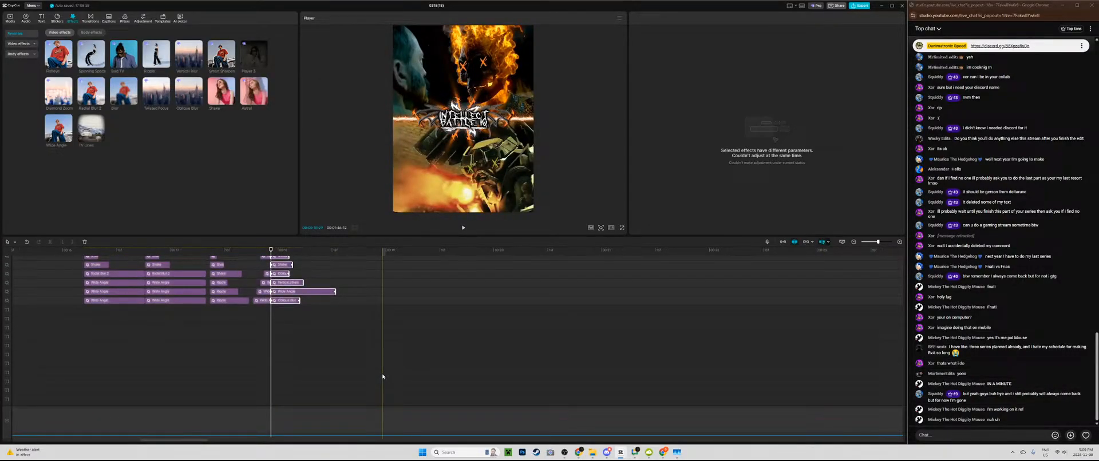
scroll(382, 377, "up", 3)
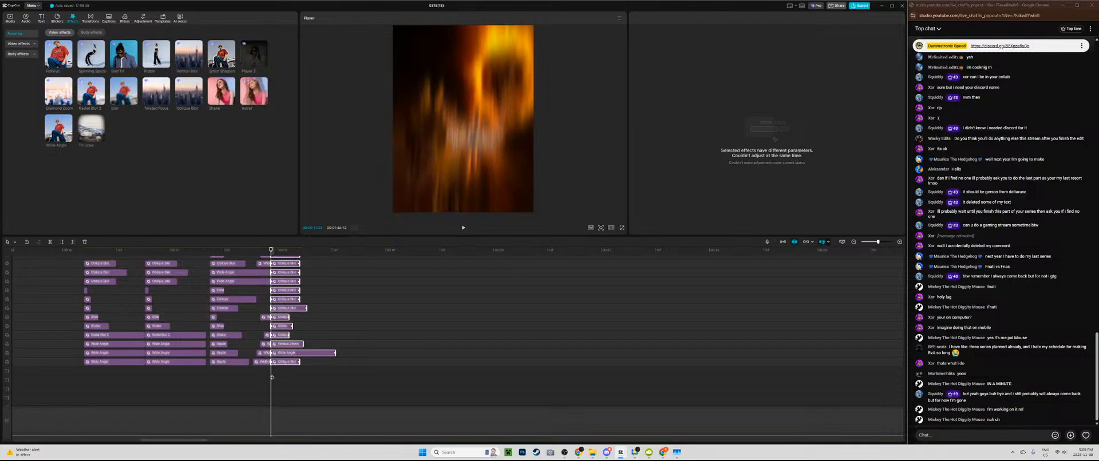
Step: Browse the intro animations and apply one to the Ghost Rider clip that starts at the vertical slide's ending cut
left_click(347, 381)
scroll(355, 384, "down", 3)
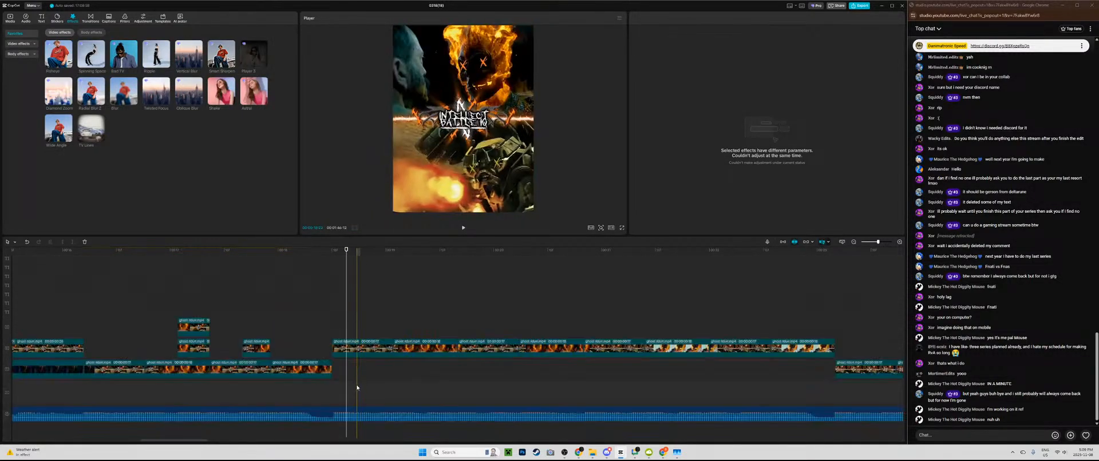
left_click(280, 374)
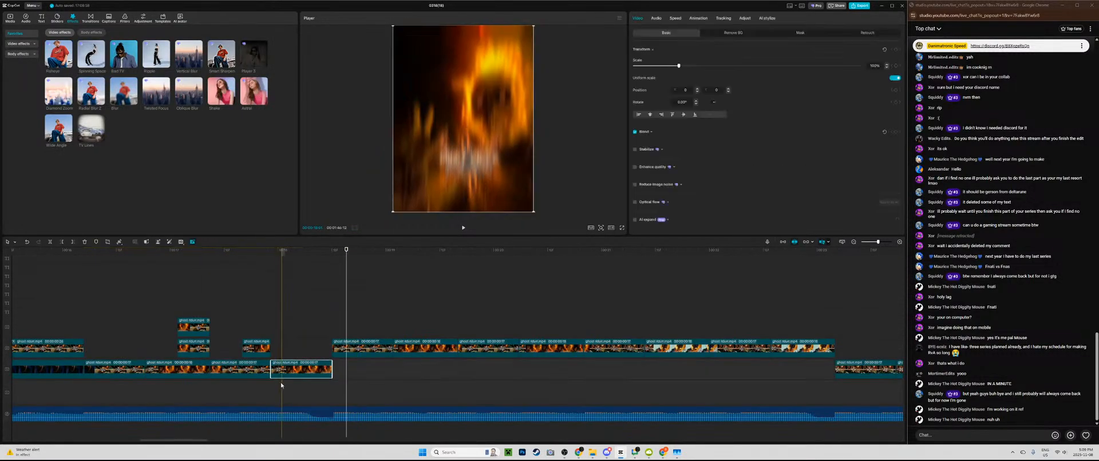
left_click(698, 18)
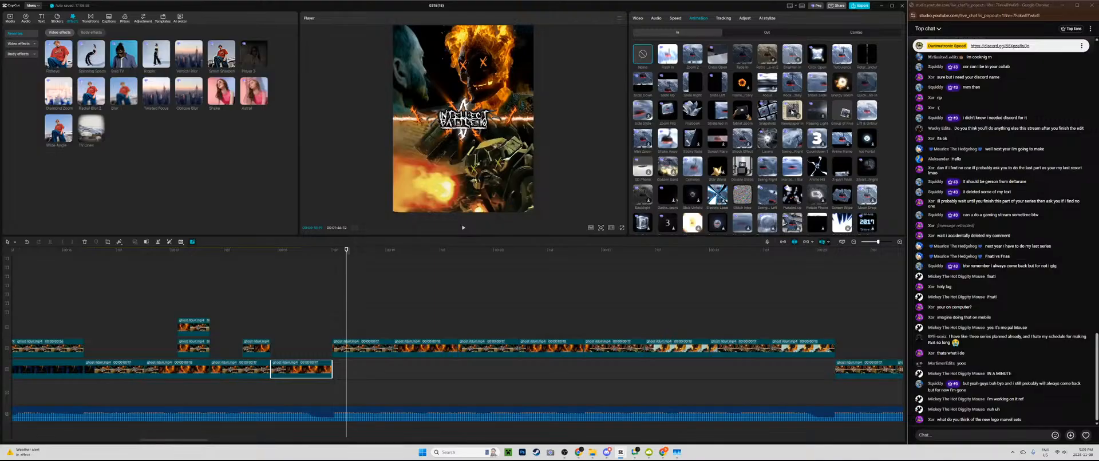
scroll(770, 175, "down", 2)
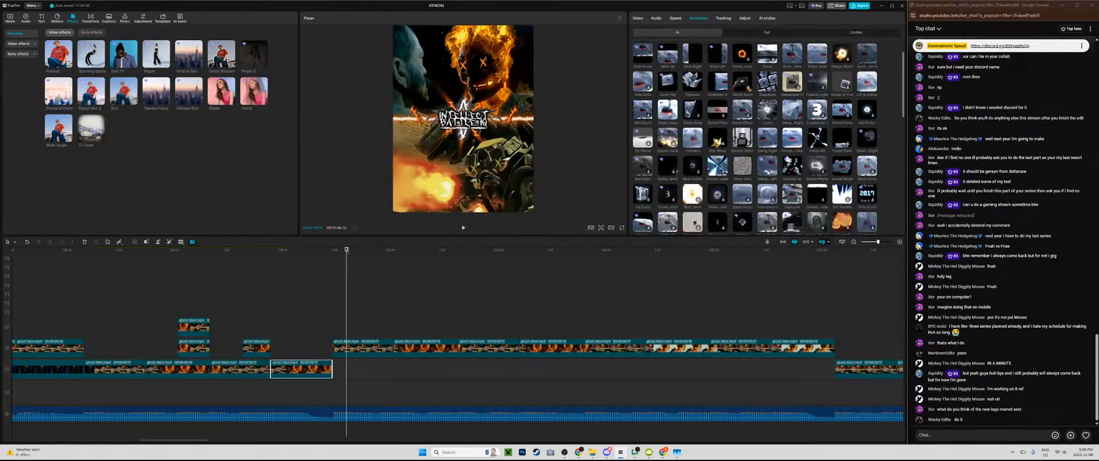
scroll(762, 171, "down", 5)
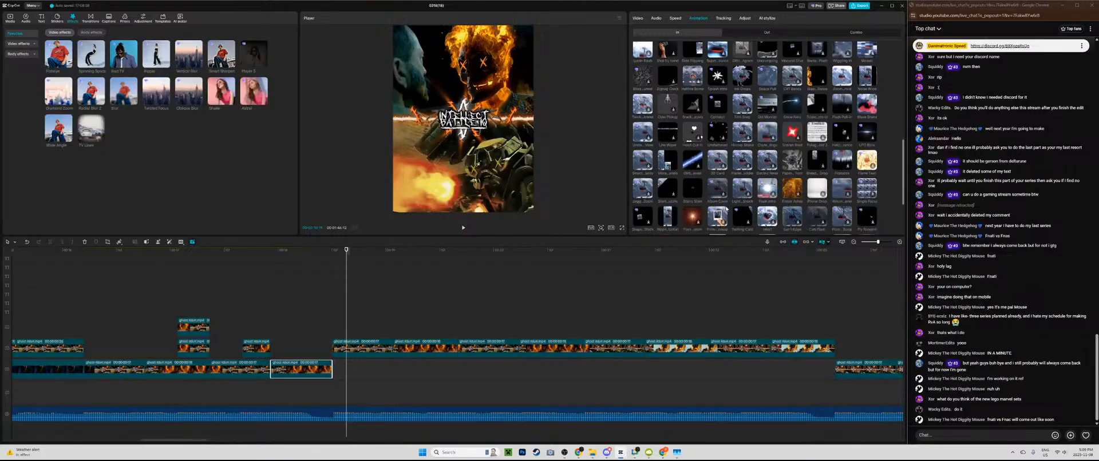
scroll(721, 189, "down", 4)
scroll(703, 172, "up", 15)
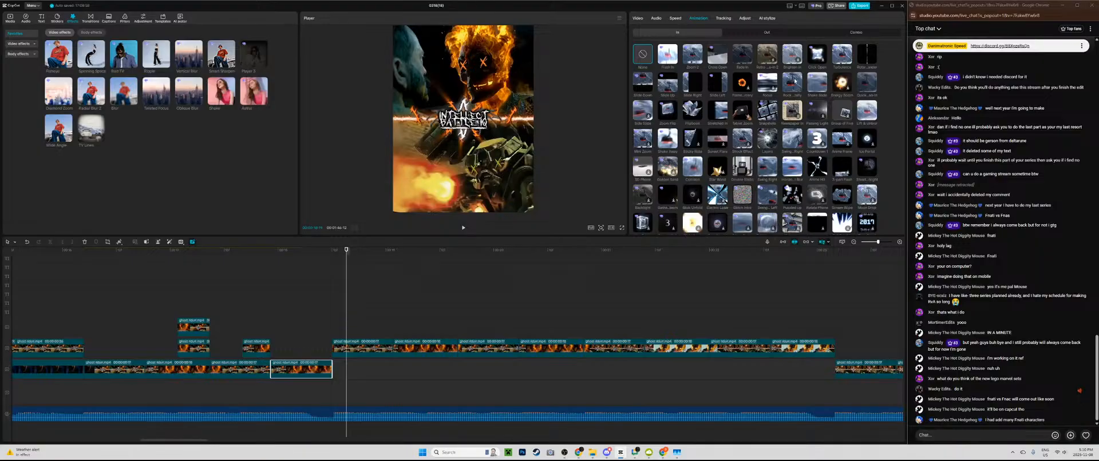
left_click(839, 58)
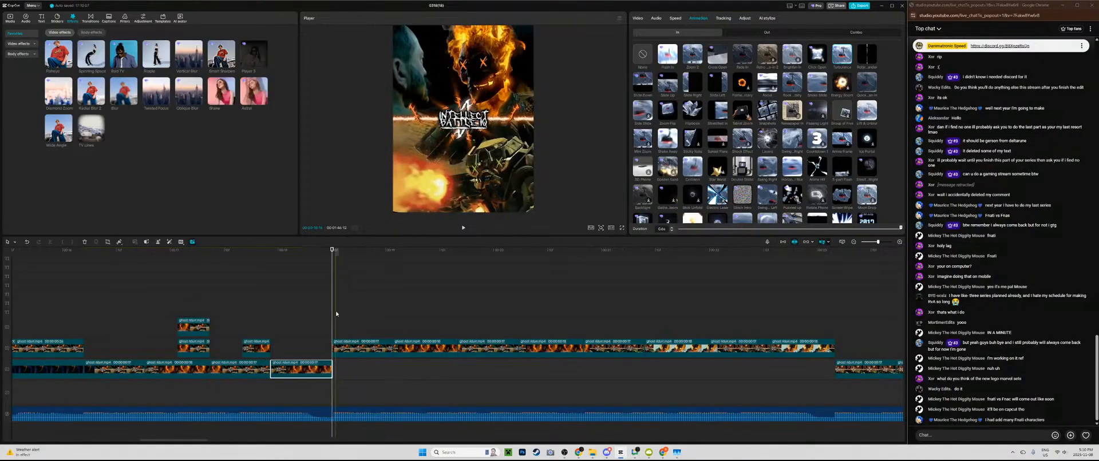
Step: Add two more copies of the long Wide Angle effect above the effect stack at the vertical slide's ending cut
scroll(312, 295, "up", 10)
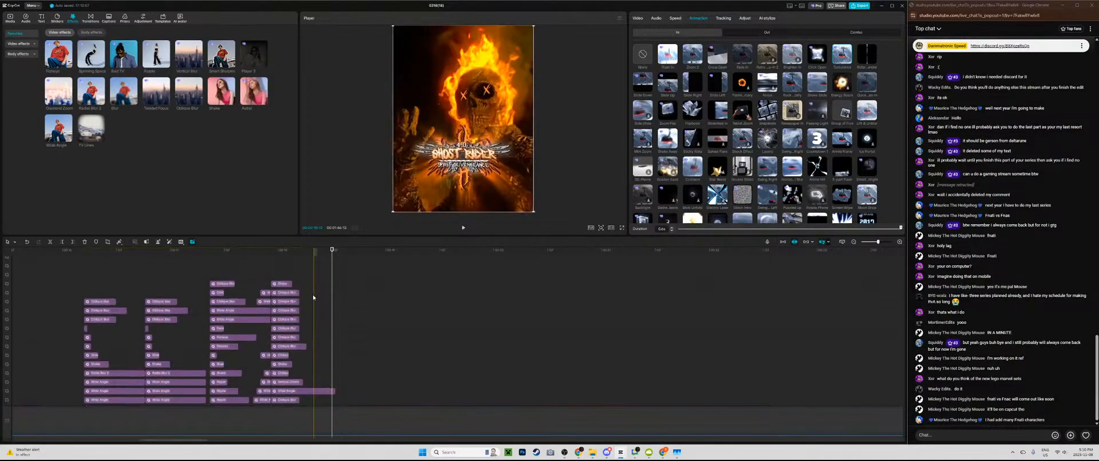
left_click(271, 283)
scroll(305, 309, "down", 2)
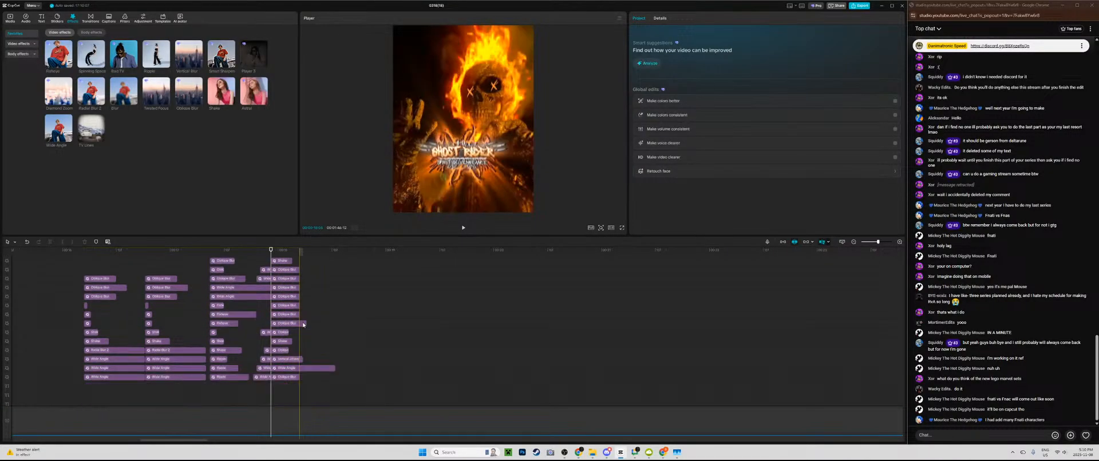
left_click(304, 324)
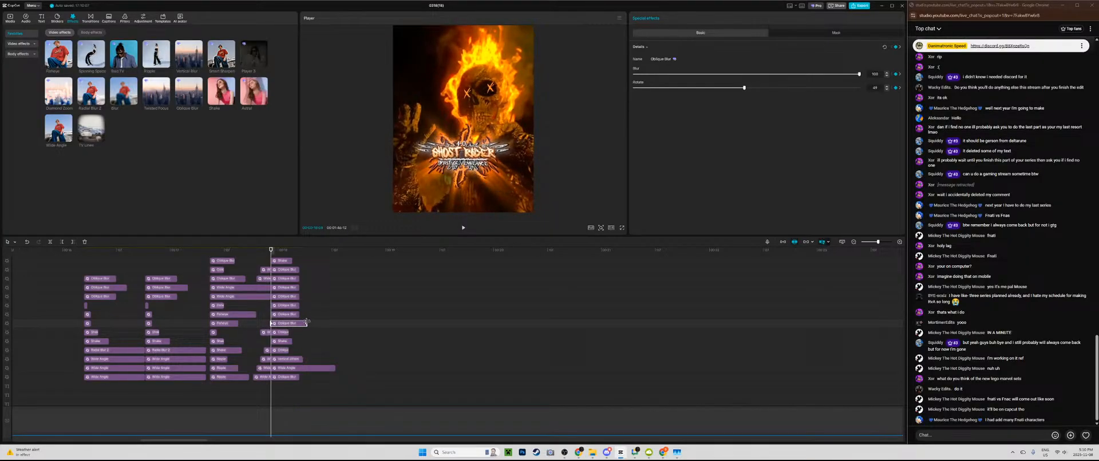
left_click(295, 369)
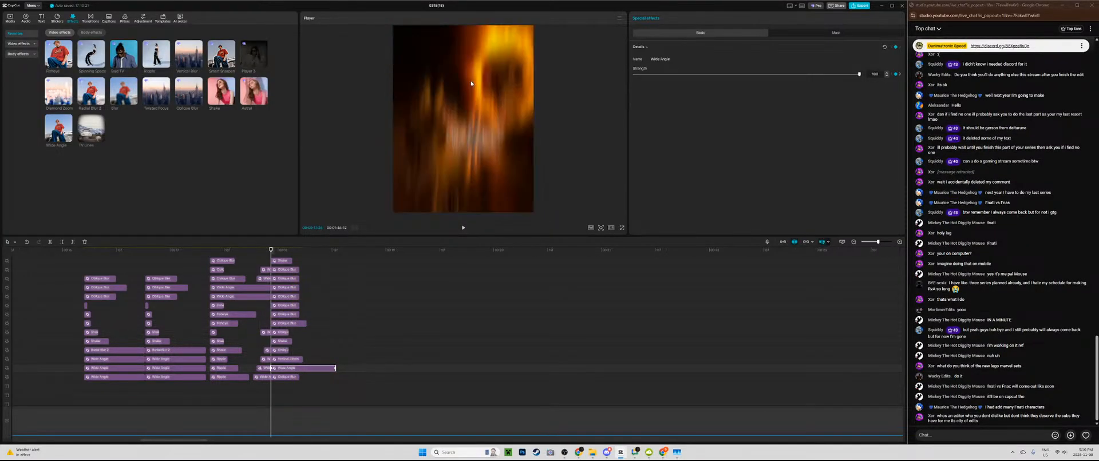
key("ctrl+v")
key("ctrl+v")
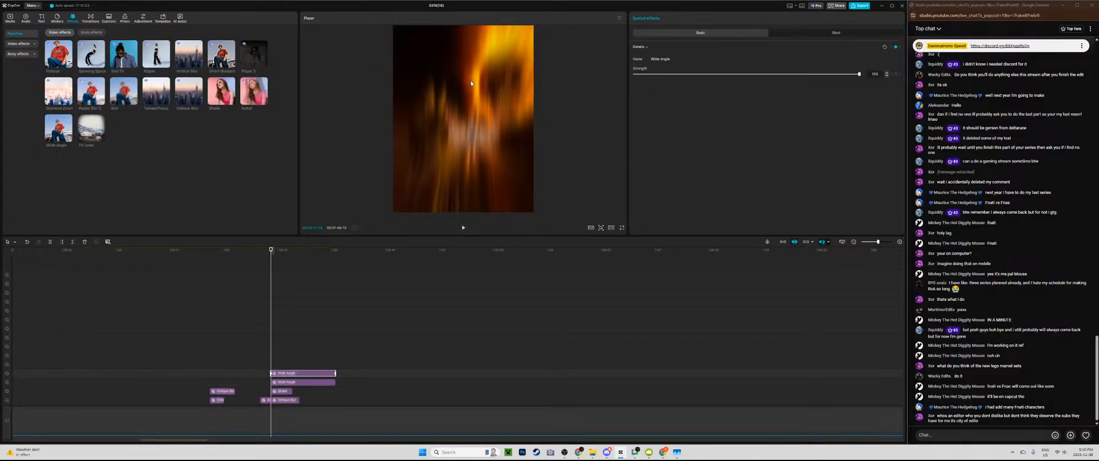
Step: Play the sequence through the cut with the duplicated Wide Angle effects
left_click(271, 334)
key("space")
scroll(272, 329, "down", 5)
key("space")
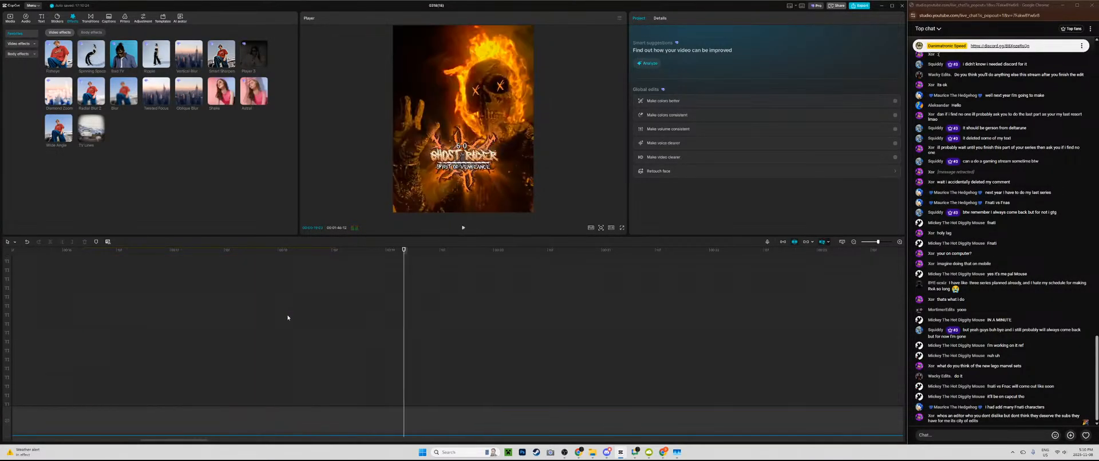
Step: Delete the Oblique Blur effect that runs longer than the other blurs in the cut's stack
scroll(289, 315, "up", 3)
scroll(292, 314, "down", 4)
left_click(300, 331)
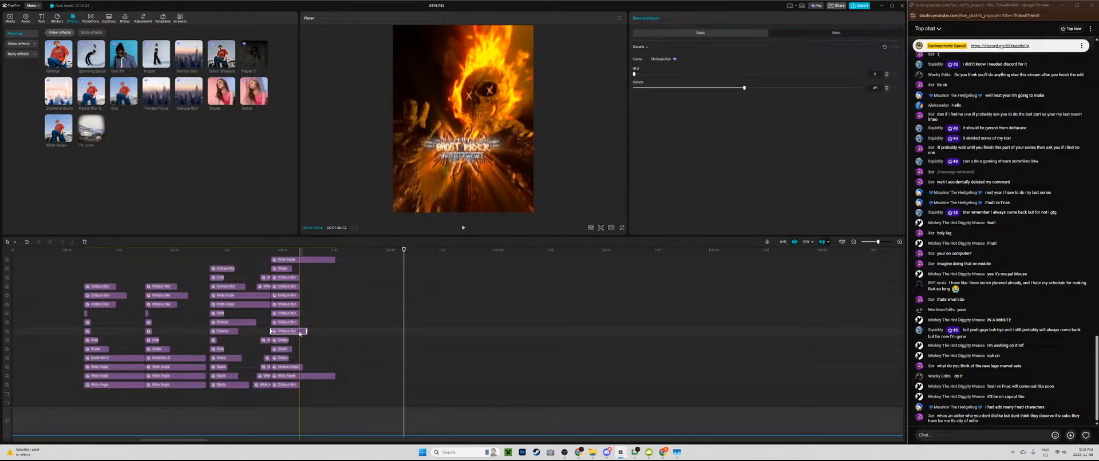
left_click(269, 331)
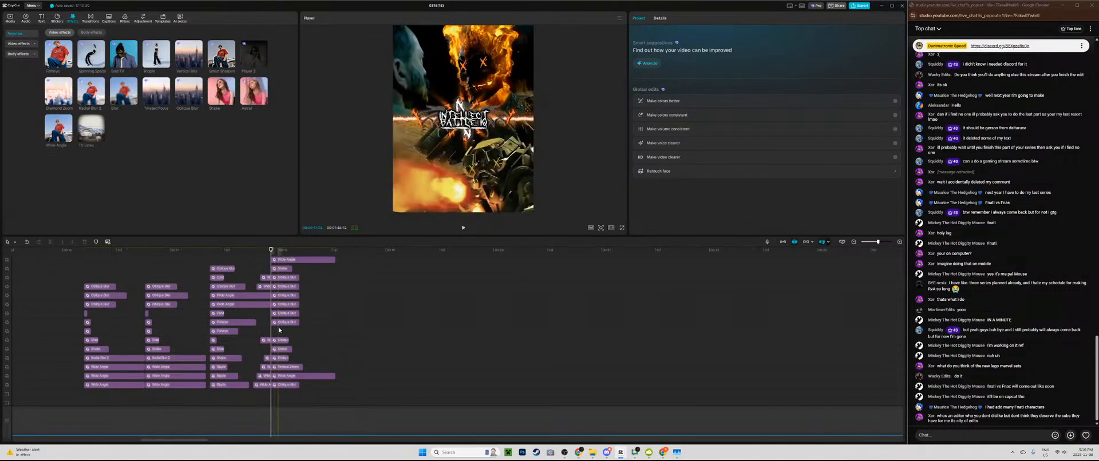
Step: Apply the Cubic Out preset curve to the Blur keyframes of the Oblique Blur directly above the deleted one
left_click(297, 324)
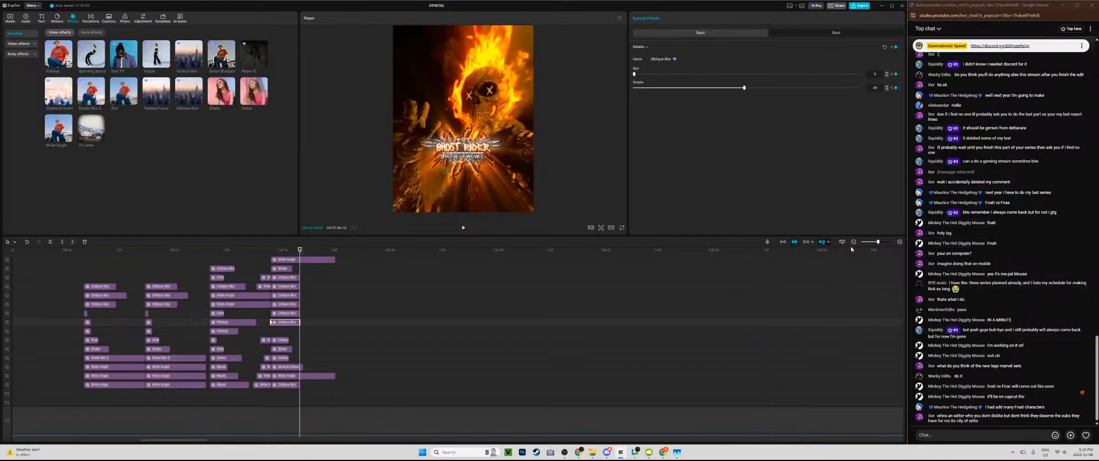
left_click_drag(878, 243, 882, 243)
left_click(297, 323)
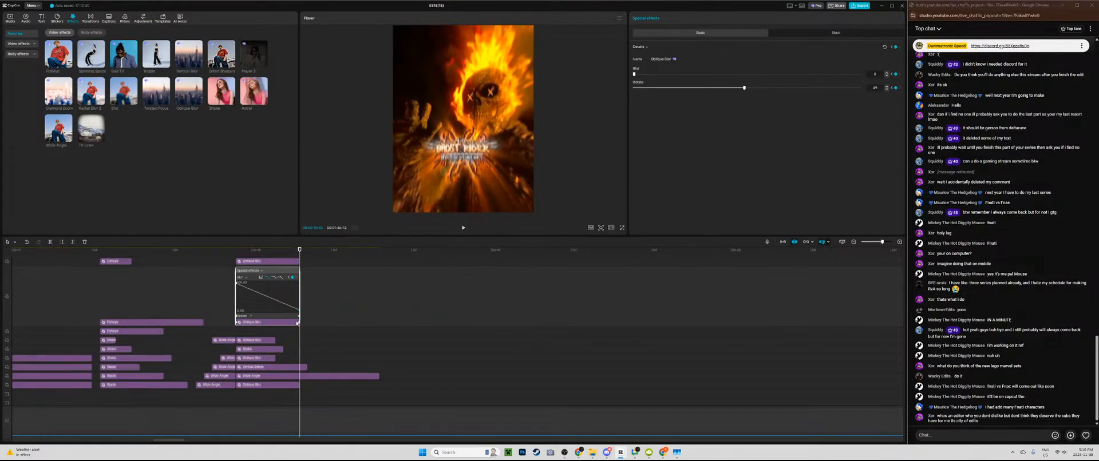
left_click(260, 277)
left_click(327, 331)
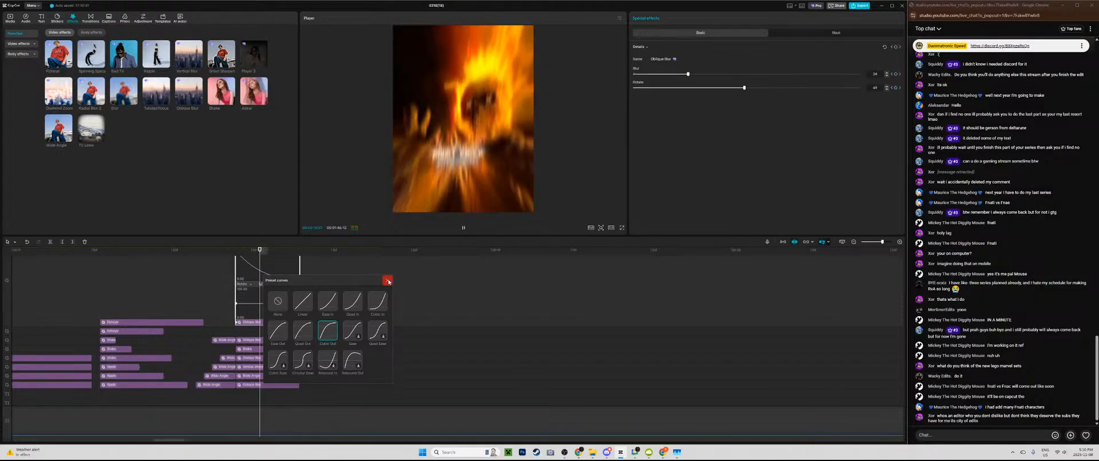
left_click(388, 281)
left_click(389, 281)
Step: Replay the cut from the start of the effect stack to review the eased Oblique Blur
left_click(235, 250)
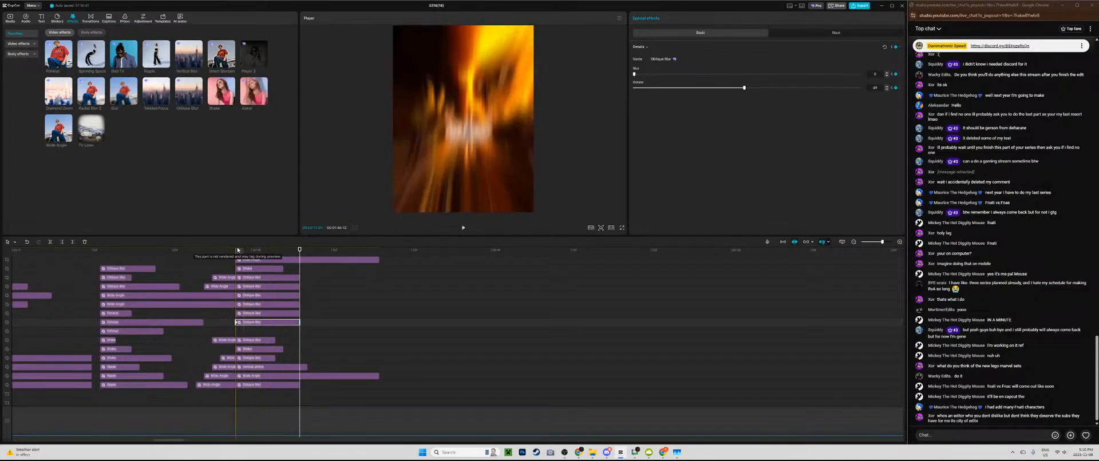
key("space")
scroll(252, 327, "down", 5)
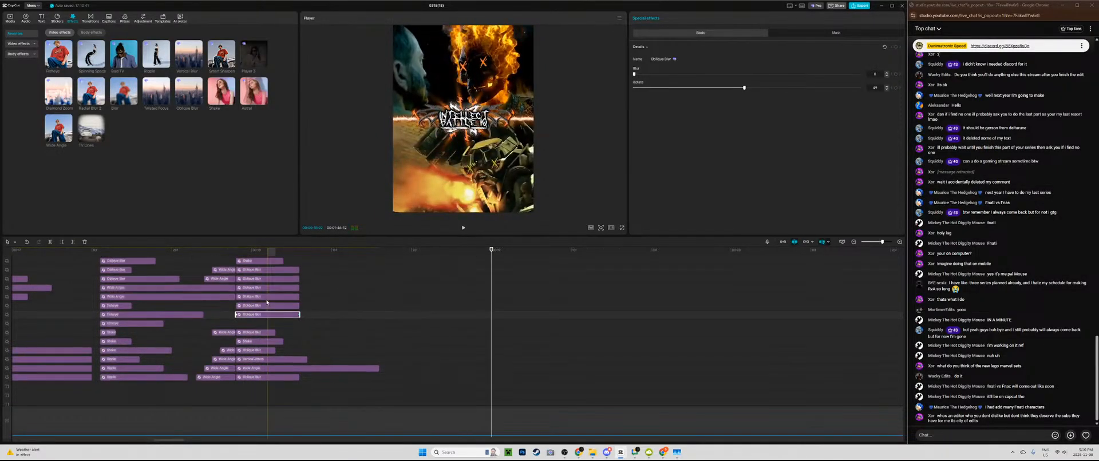
Step: Add Transform keyframes at the start and near the end of the Ghost Rider clip following the vertical slide
left_click(332, 324)
left_click(235, 322)
left_click(252, 369)
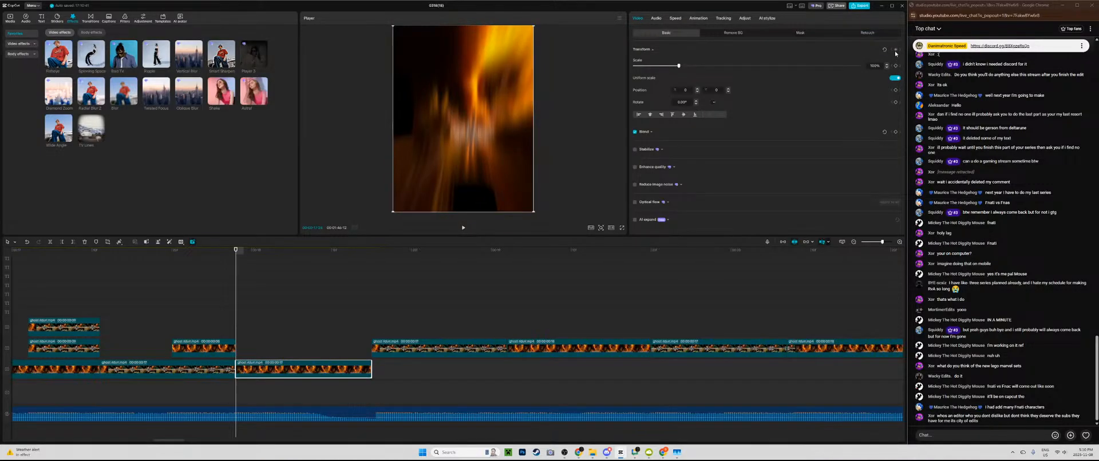
key("space")
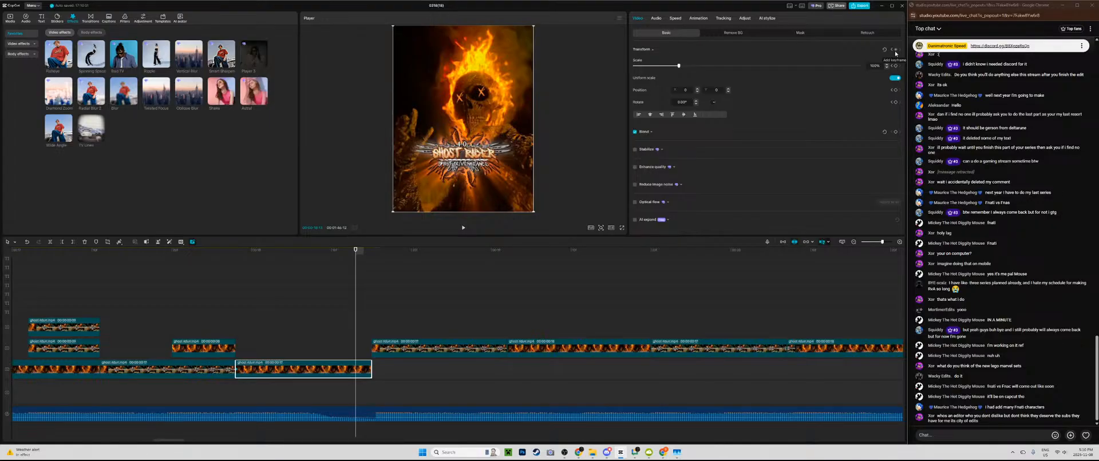
left_click(896, 50)
left_click(892, 50)
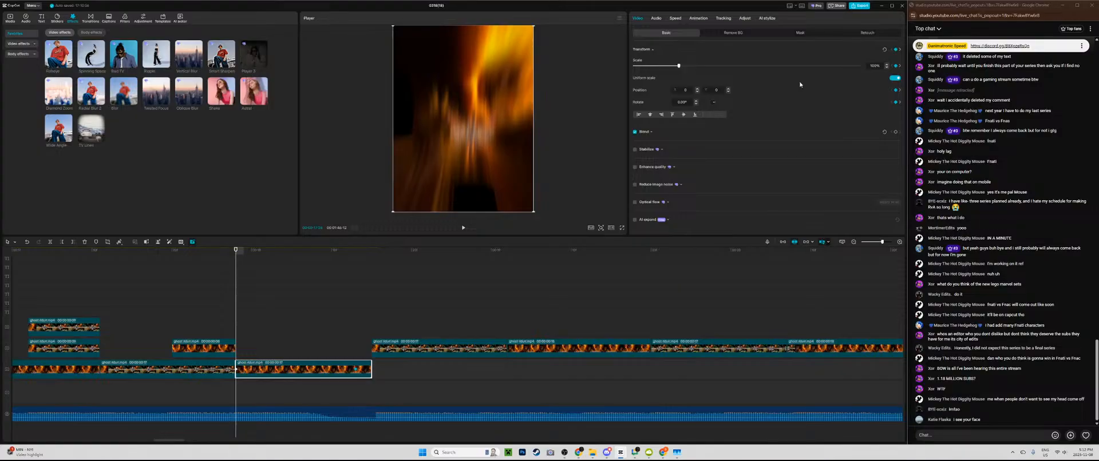
Step: Switch to Chrome and view the live stream's analytics in YouTube Studio
mouse_move(663, 455)
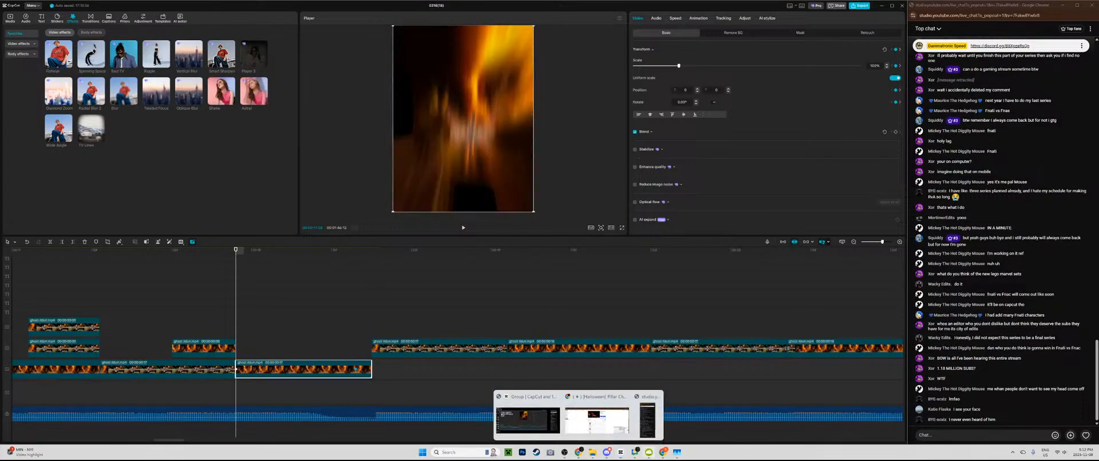
mouse_move(568, 426)
mouse_move(533, 429)
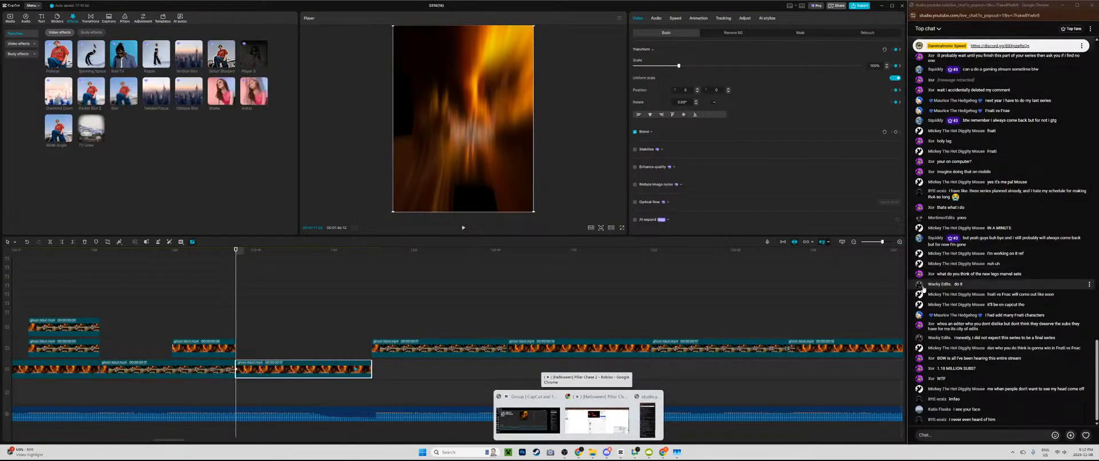
left_click(533, 430)
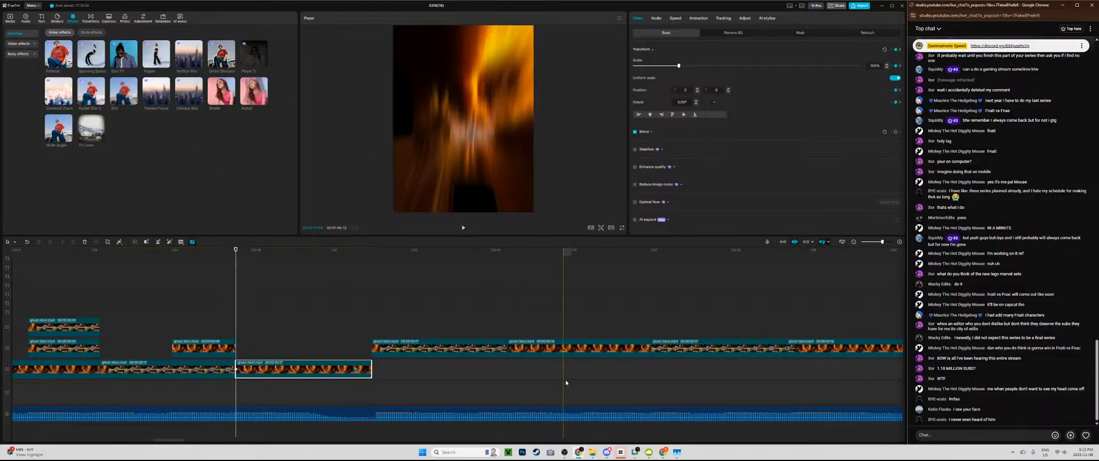
left_click(579, 452)
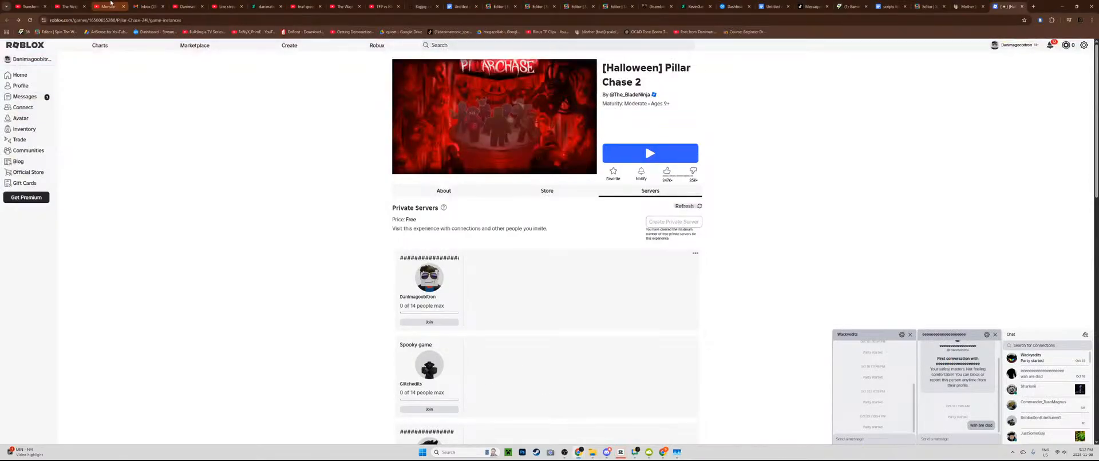
left_click(187, 6)
left_click(229, 6)
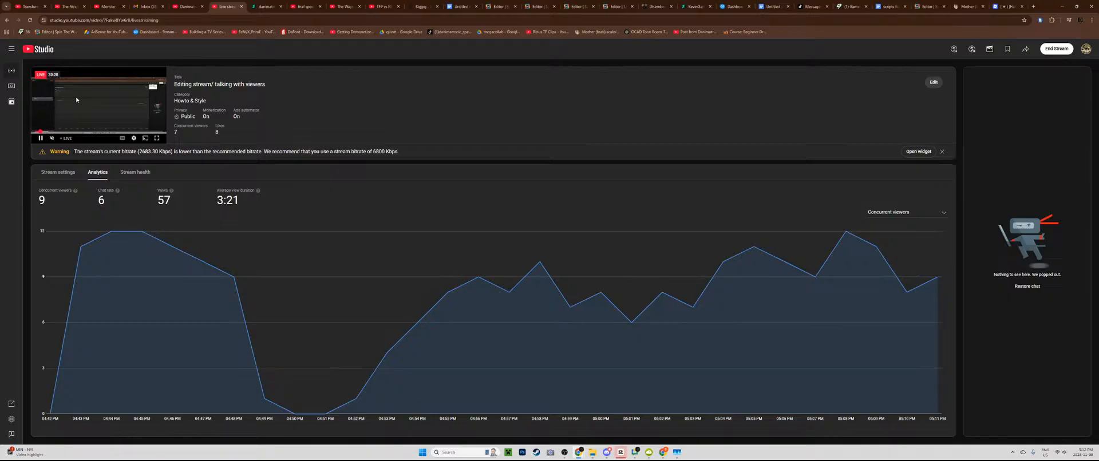
Step: View the running editing stream from the YouTube channel page and return to that page
left_click(198, 7)
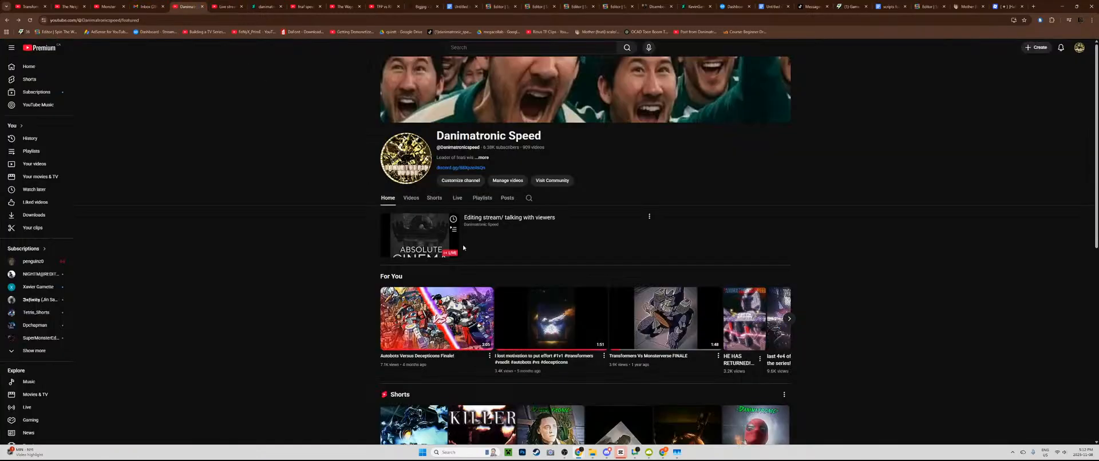
left_click(435, 225)
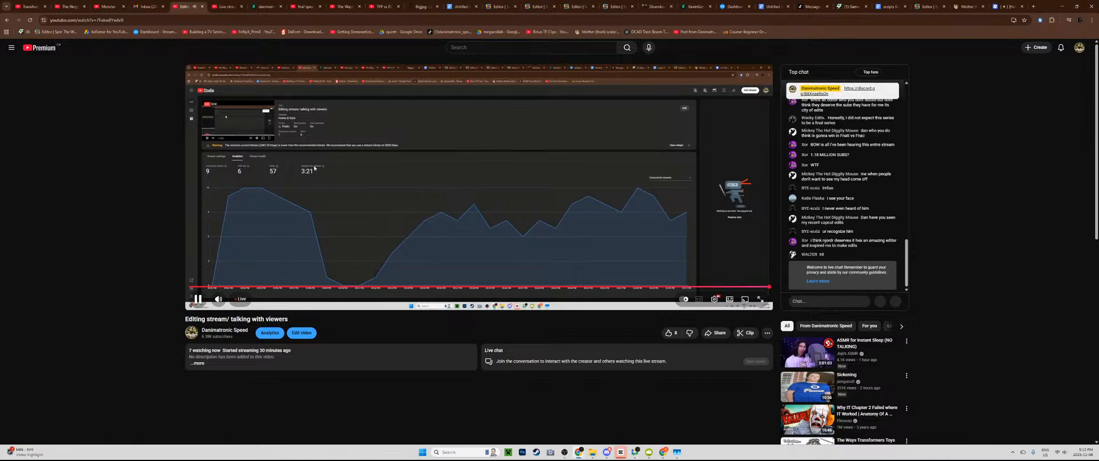
key("alt+Left")
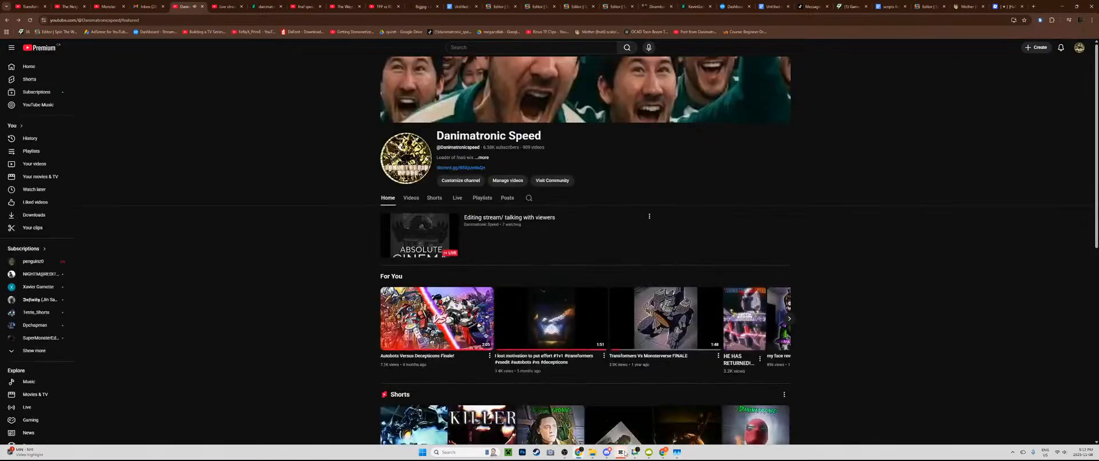
Step: Switch back to CapCut and place the playhead near the start of the second clip in the next upper-track group
mouse_move(623, 452)
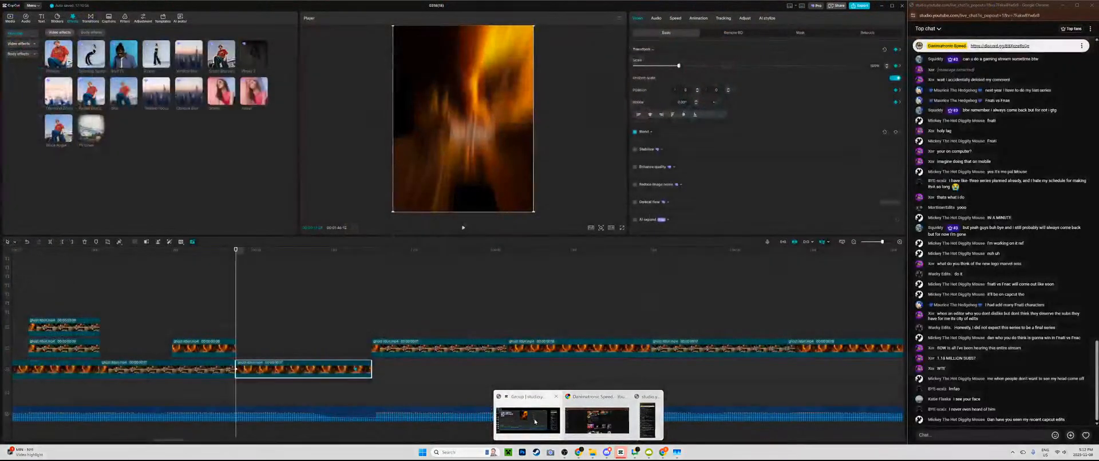
left_click(535, 422)
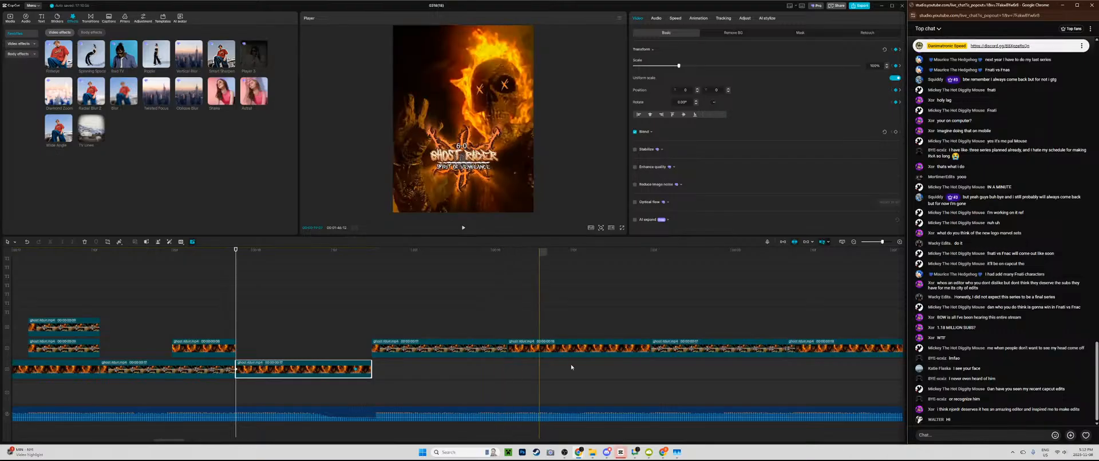
left_click(515, 379)
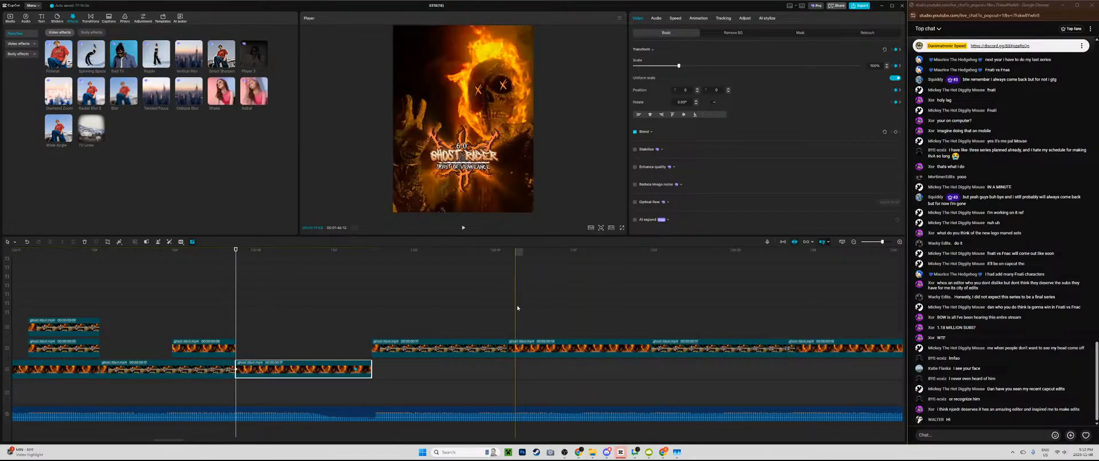
mouse_move(621, 452)
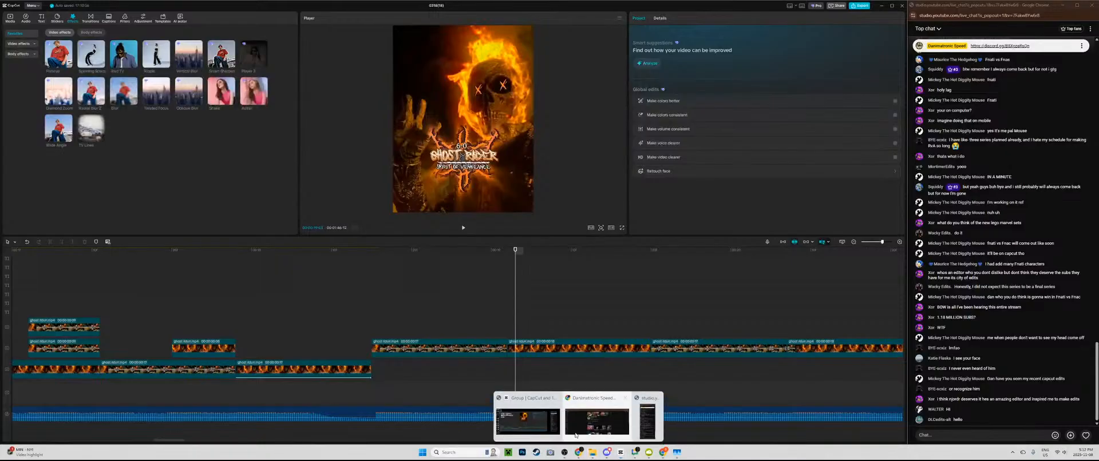
Step: Adjust the scale at the start of the last Ghost Rider clip in the lower-track group before the upper-track group
left_click(532, 423)
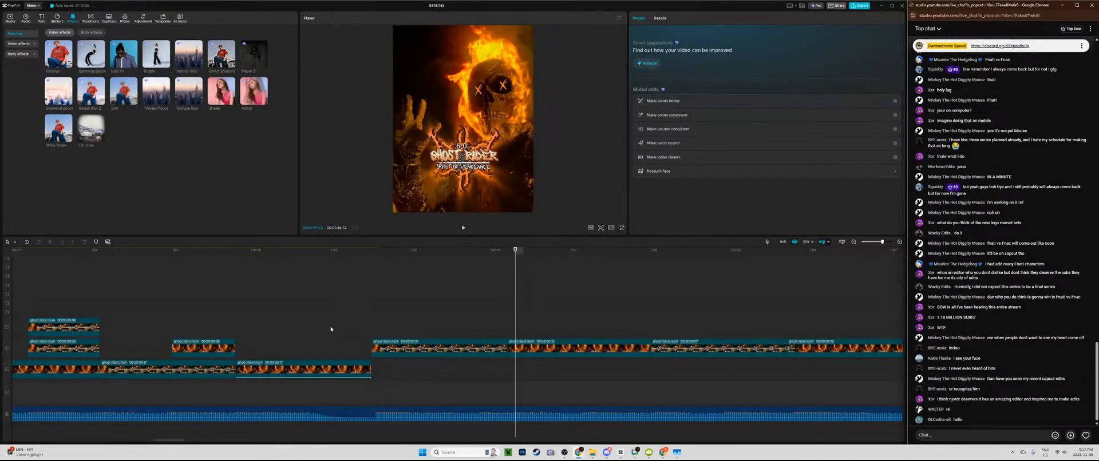
left_click(228, 308)
key("space")
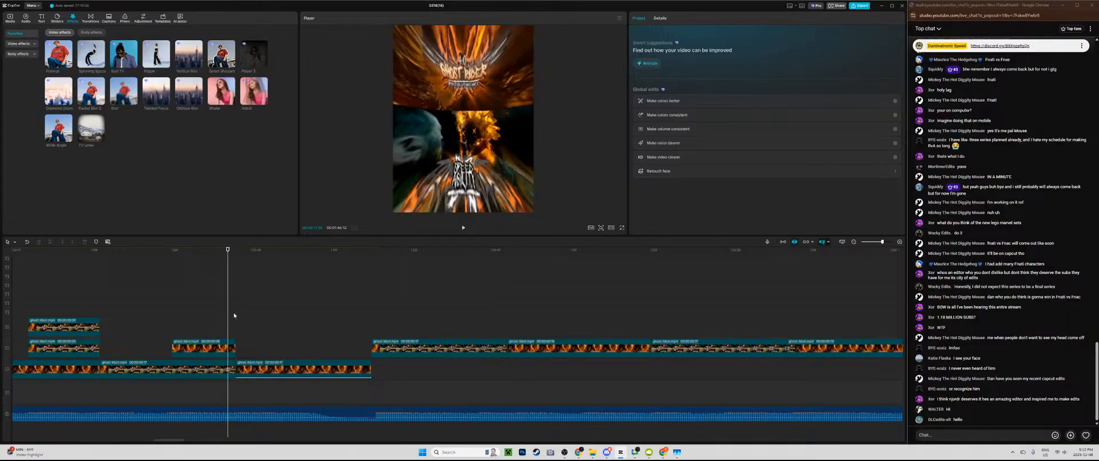
left_click(252, 369)
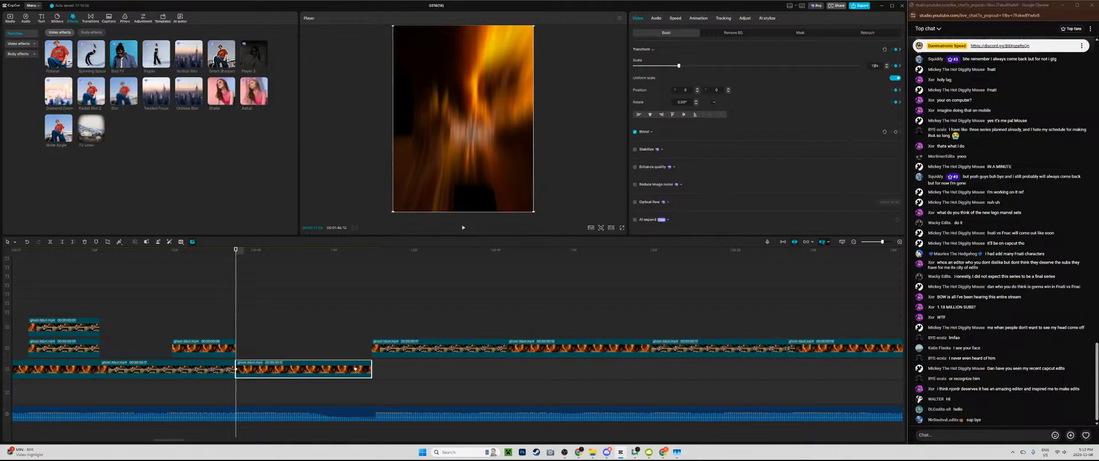
type("0")
key("Return")
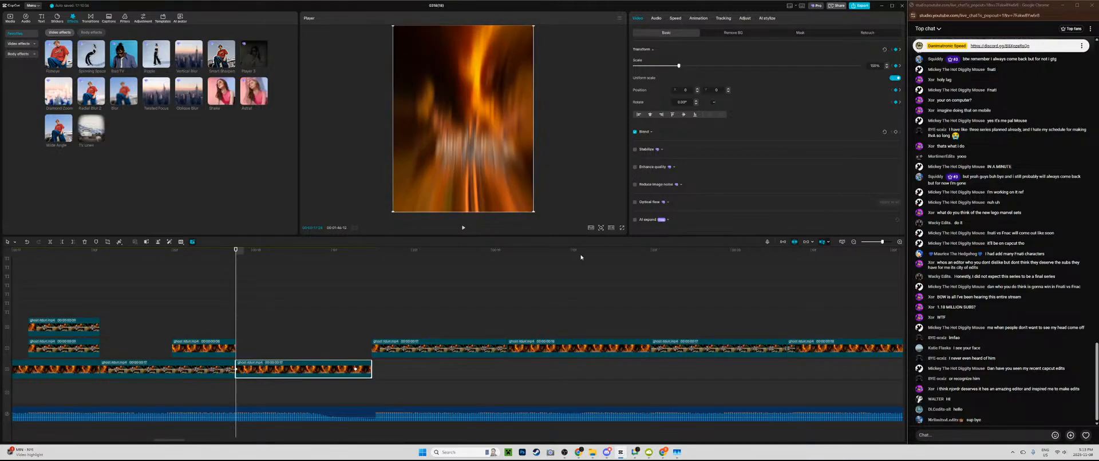
Step: Apply the Cubic Out curve to the Transform keyframes of the selected Ghost Rider clip
double_click(356, 369)
left_click(356, 324)
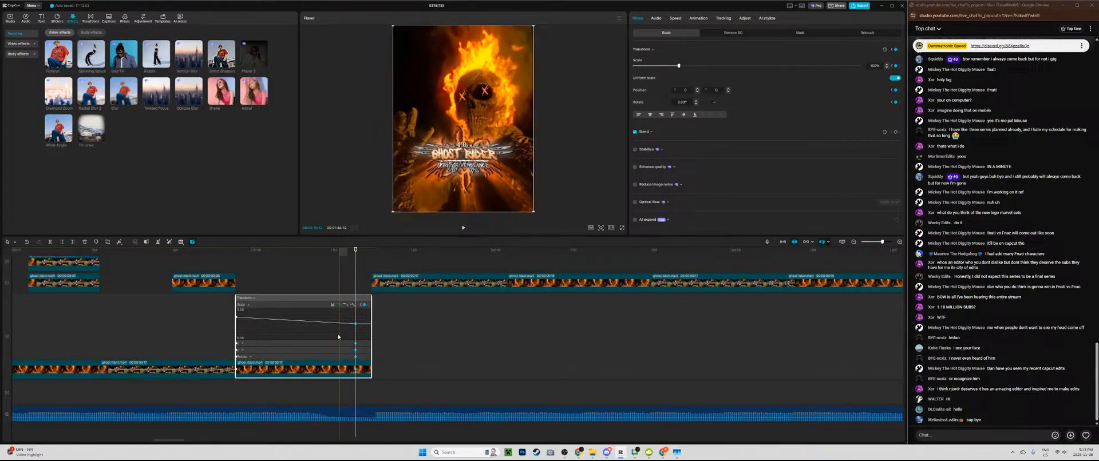
left_click(343, 304)
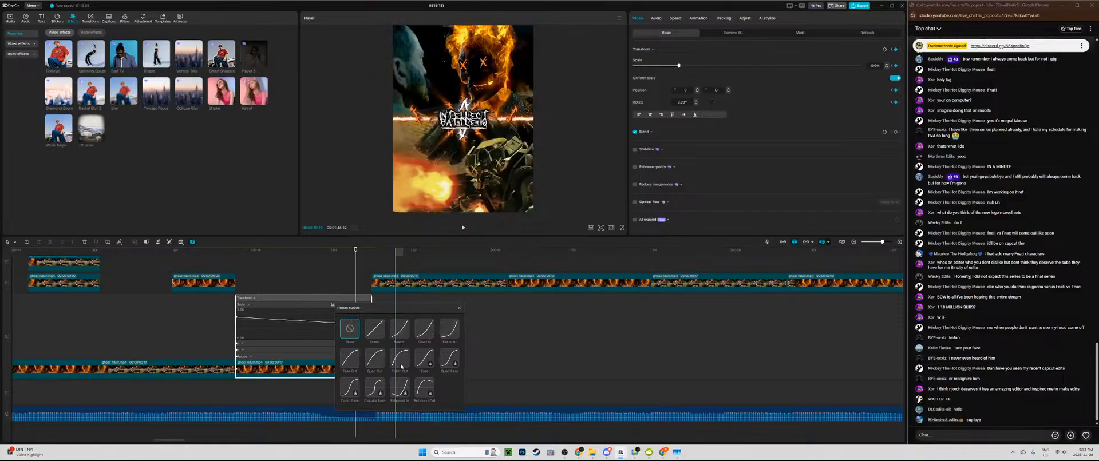
left_click(632, 437)
left_click(676, 16)
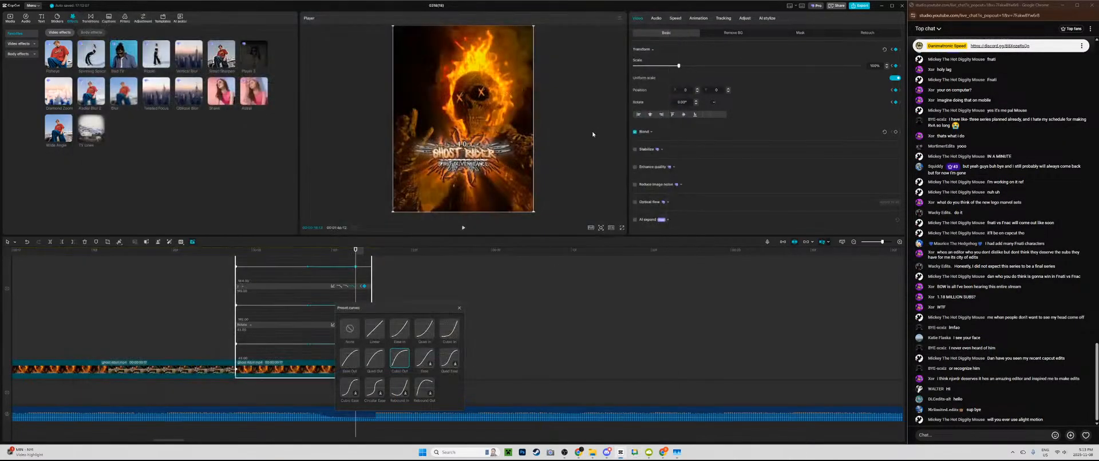
left_click(462, 310)
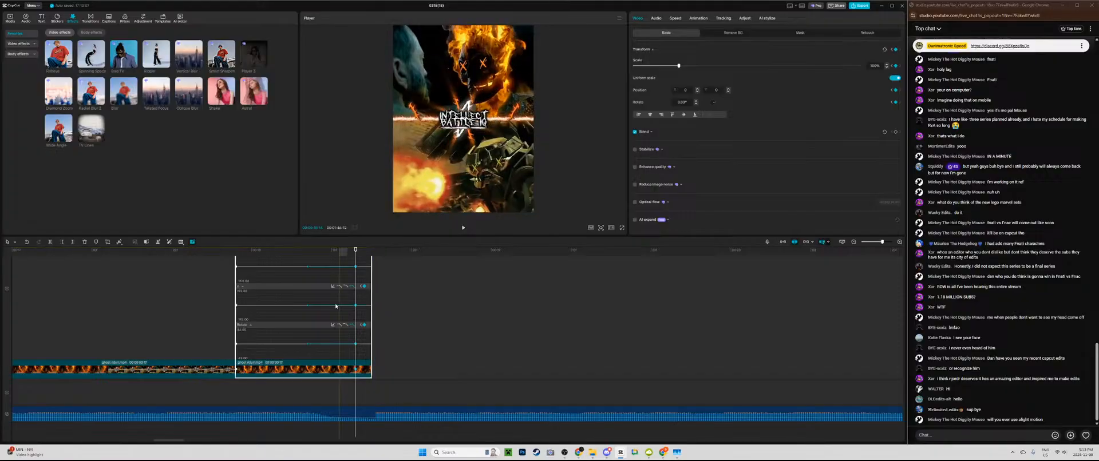
Step: Play back the eased zoom from the start of the Ghost Rider clip
left_click(241, 310)
key("space")
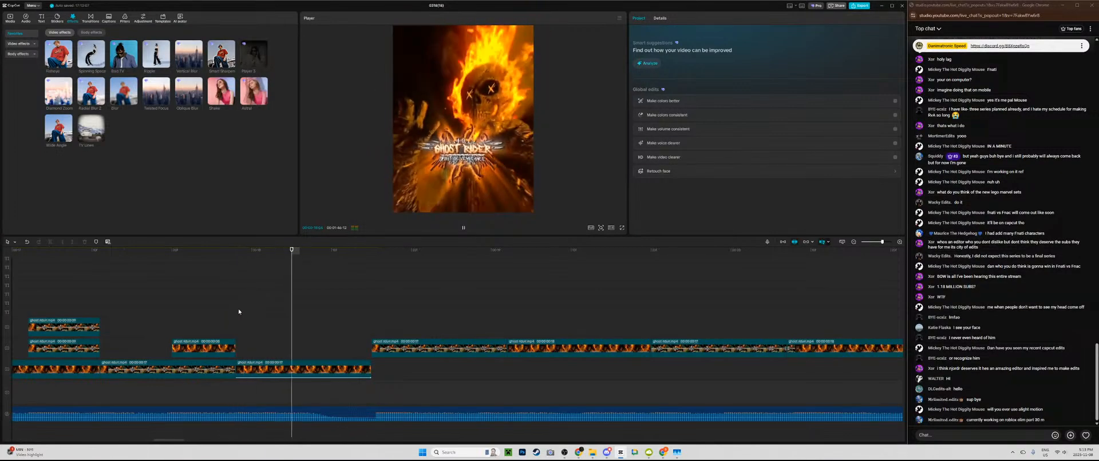
left_click(239, 312)
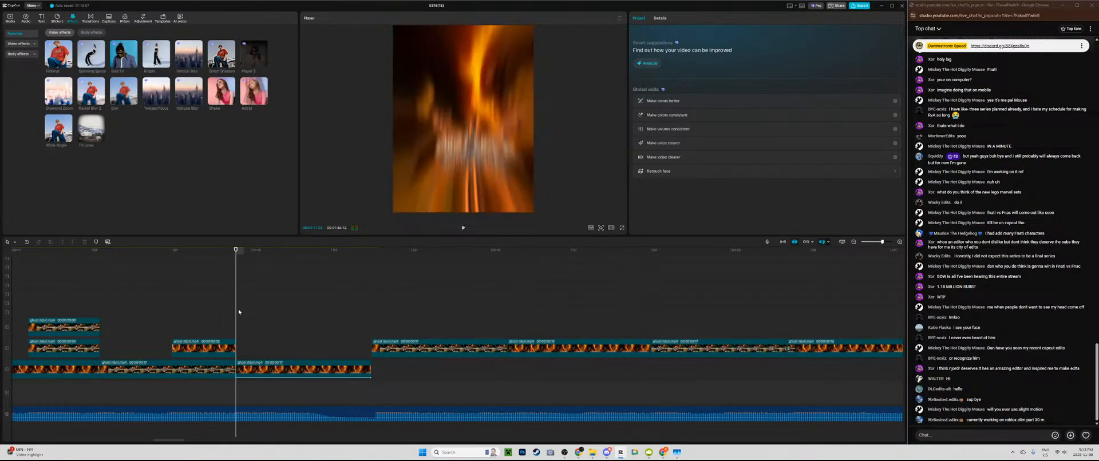
key("space")
Step: Duplicate the long opening clip at the timeline start, place it beneath the original and extend it to the end of the edit
left_click_drag(882, 243, 874, 243)
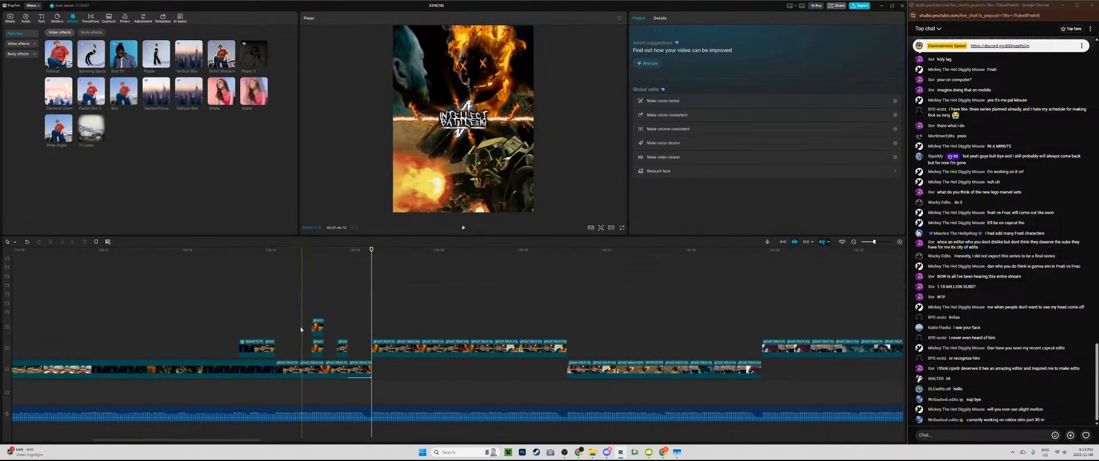
left_click(203, 369)
left_click(169, 335)
key("Home")
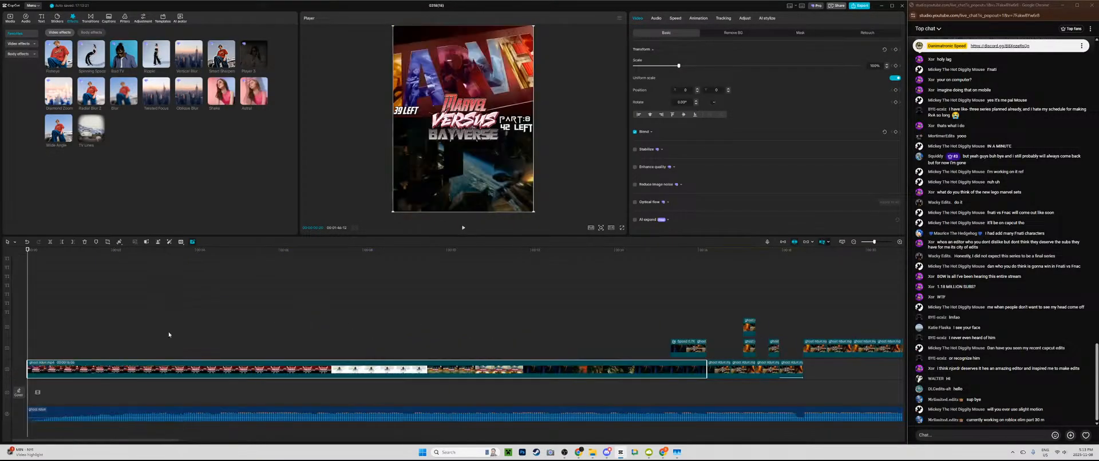
key("ctrl+v")
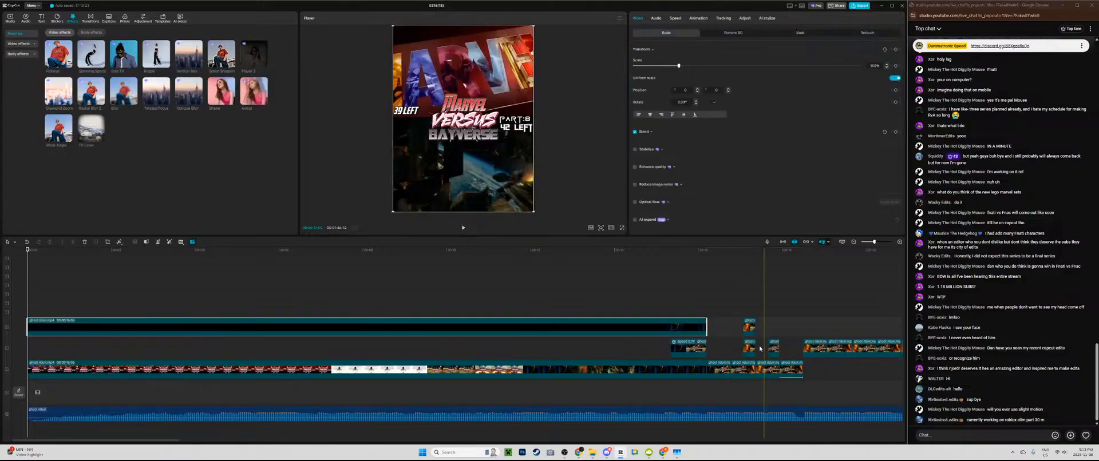
left_click(709, 391)
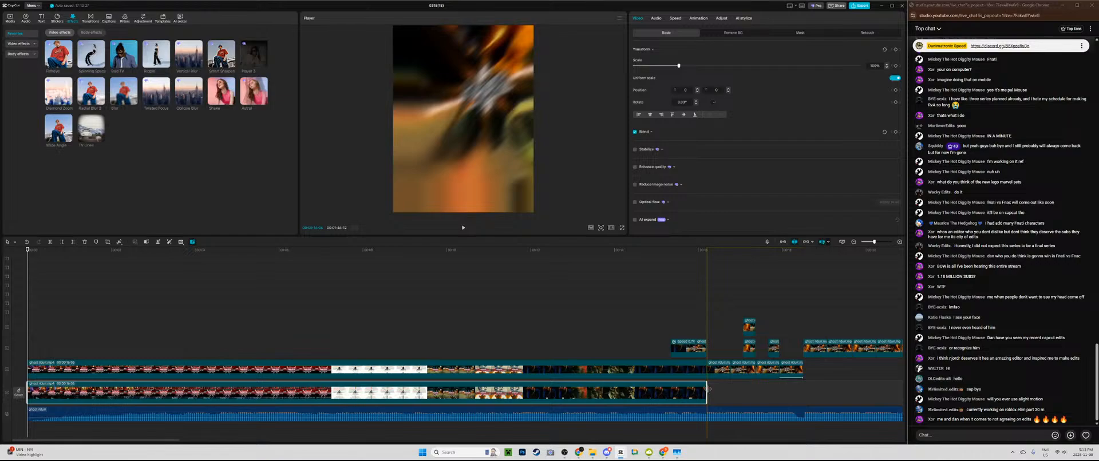
left_click_drag(709, 389, 855, 391)
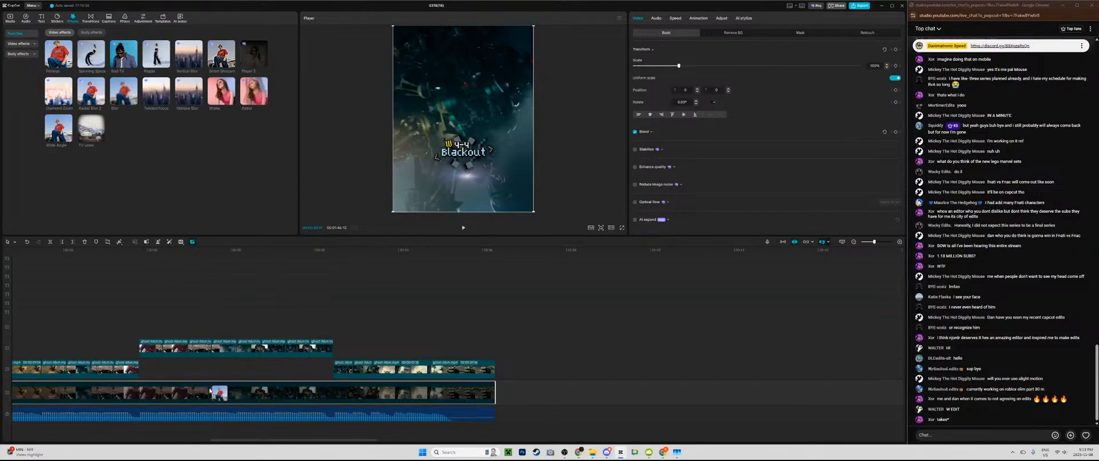
Step: Add the Blur, Radial Blur 2 and TV Lines effects to the extended background clip
left_click(94, 126)
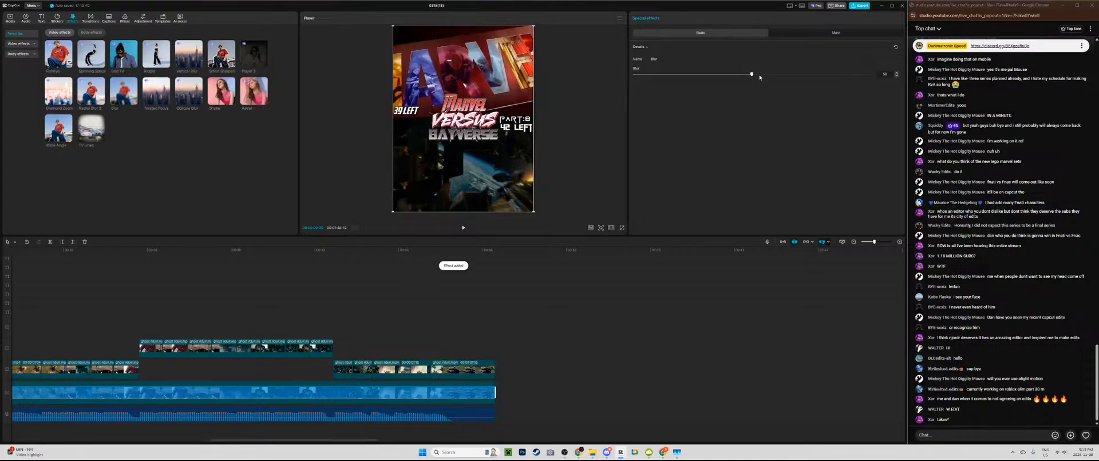
left_click_drag(58, 129, 220, 401)
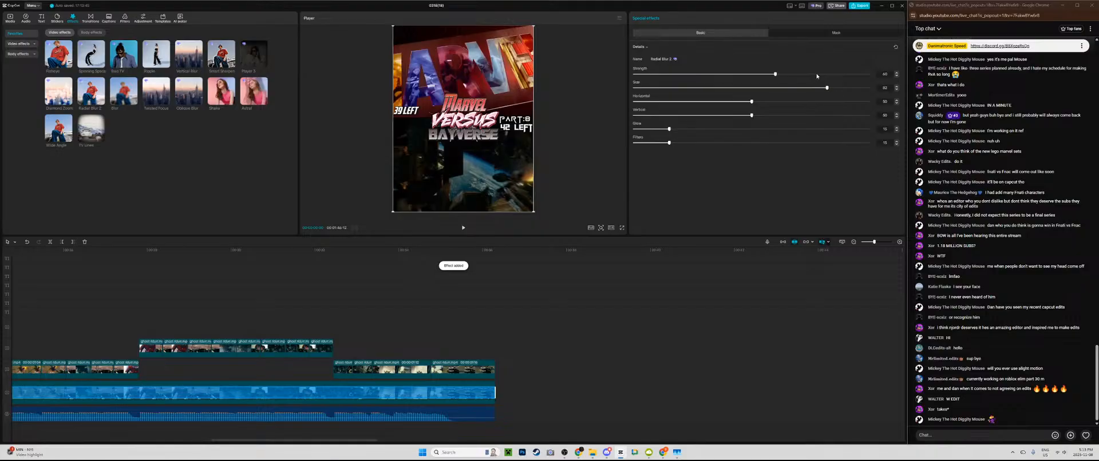
left_click_drag(93, 129, 236, 384)
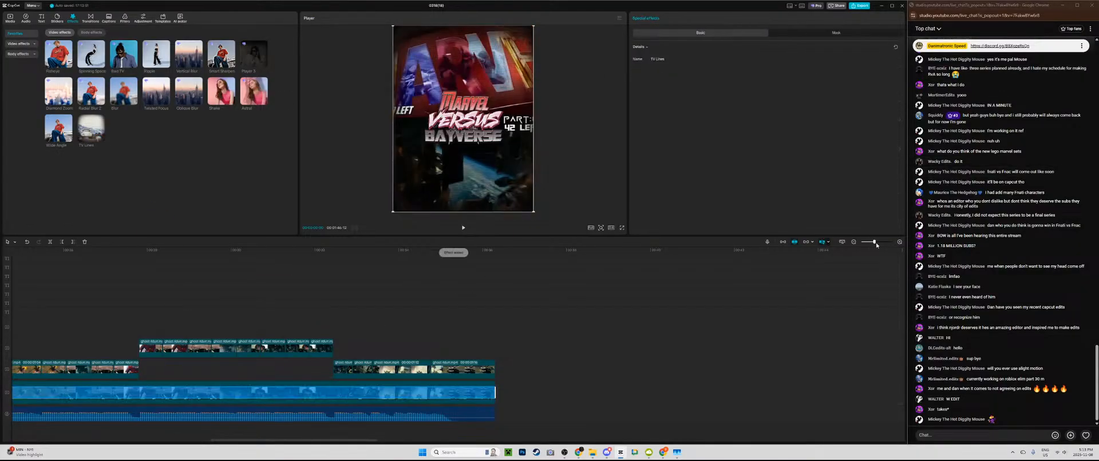
Step: Remove the TV Lines effect from the background clip
left_click_drag(874, 241, 604, 243)
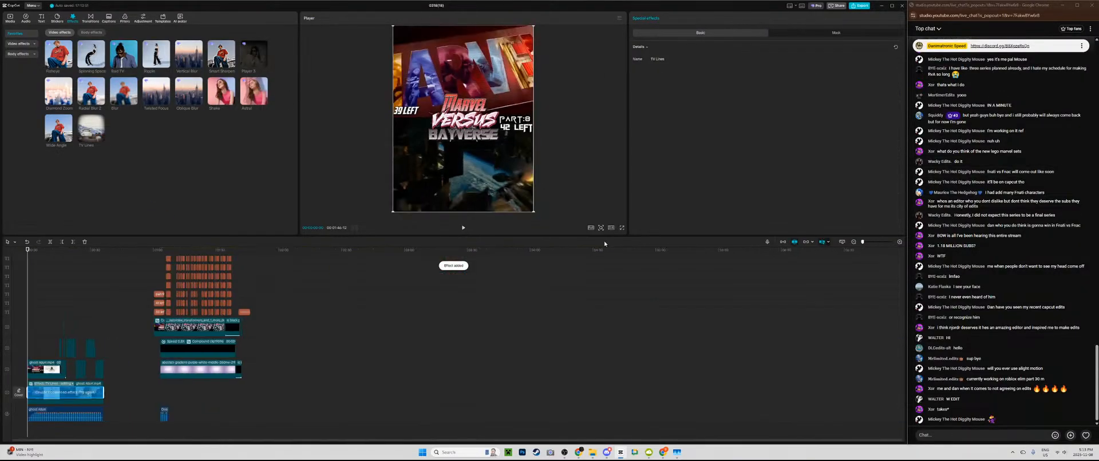
left_click(841, 241)
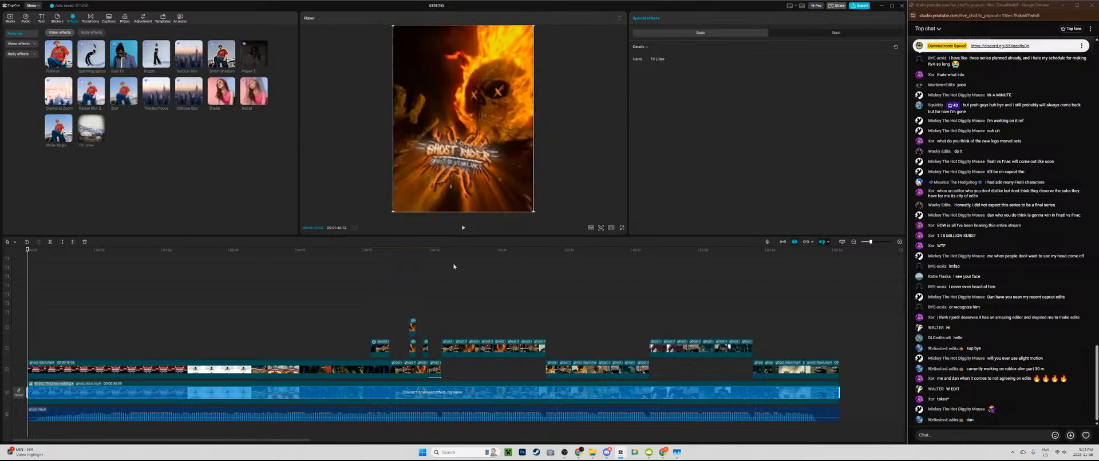
left_click(393, 298)
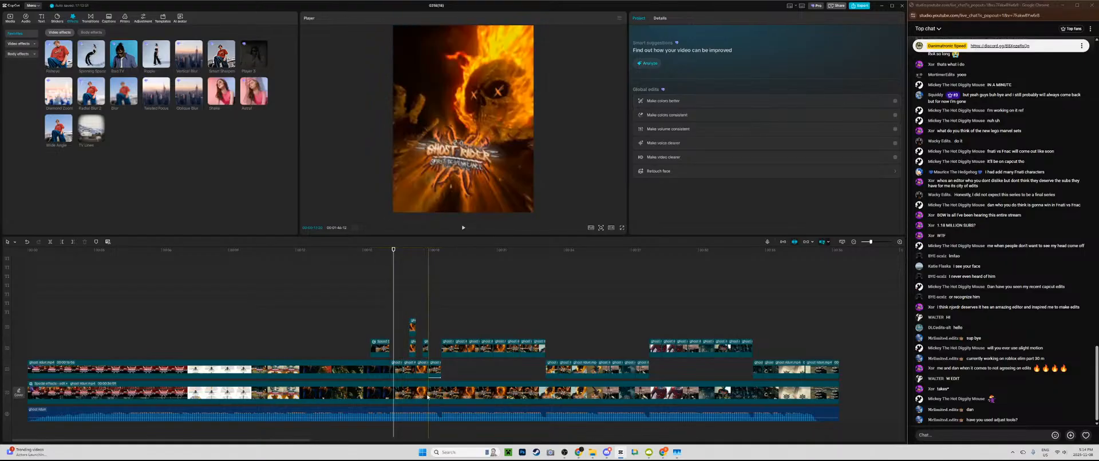
left_click(403, 392)
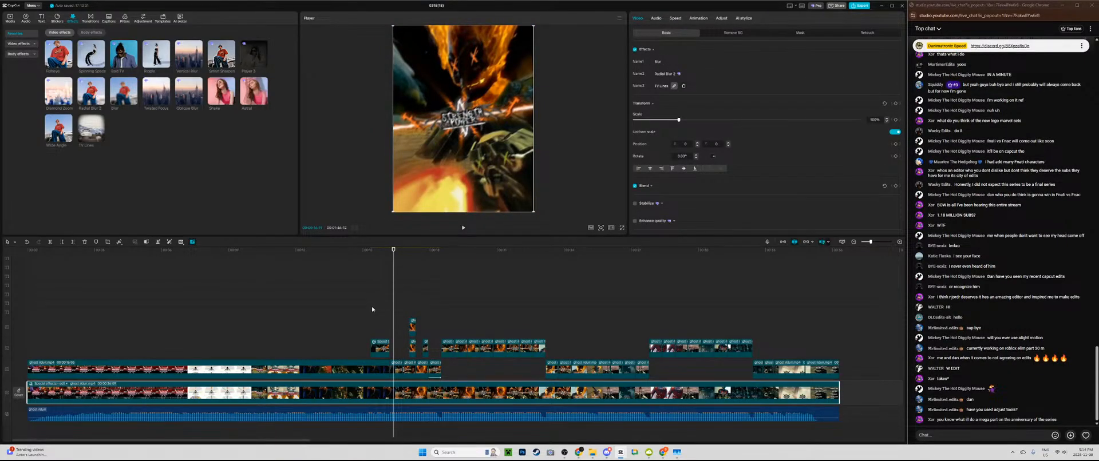
left_click(683, 86)
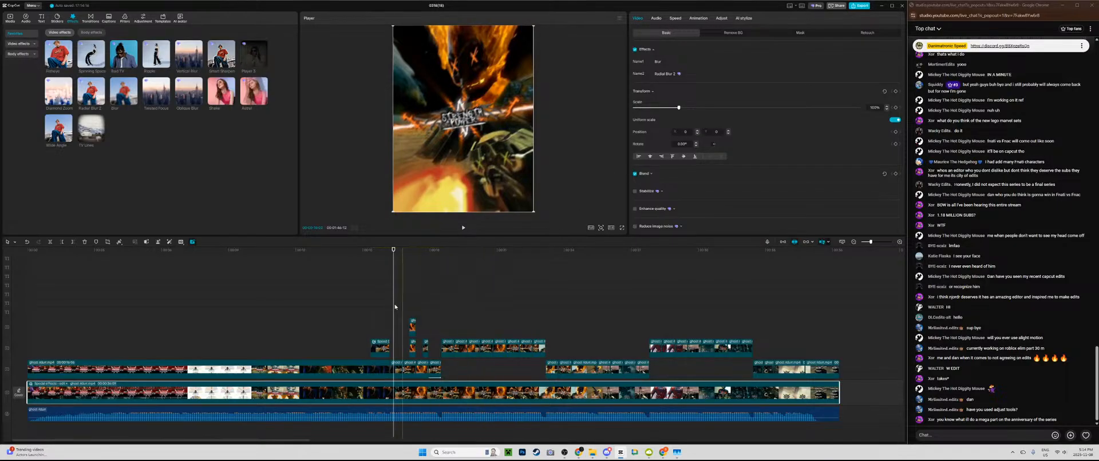
Step: Play back the Ghost Rider transitions from the first upper-track clip into the following upper-track group
left_click(370, 307)
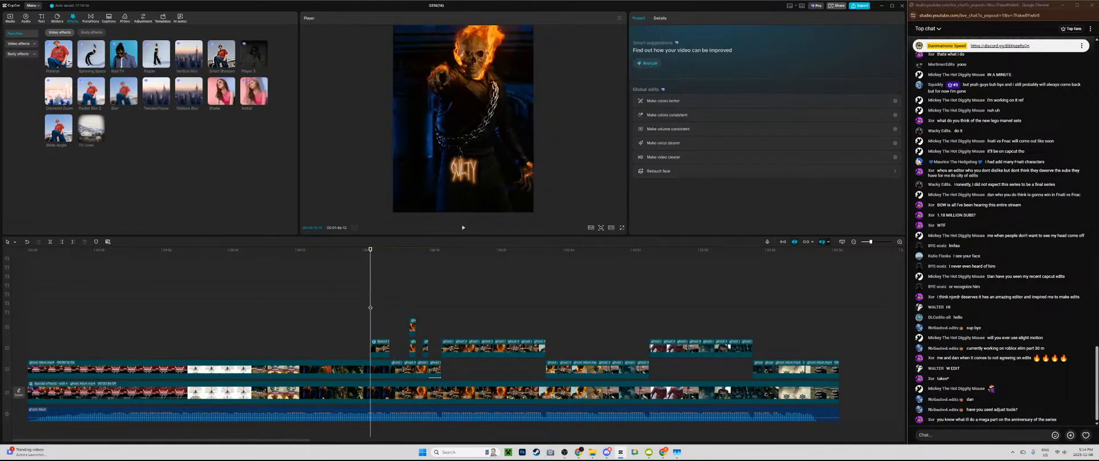
key("space")
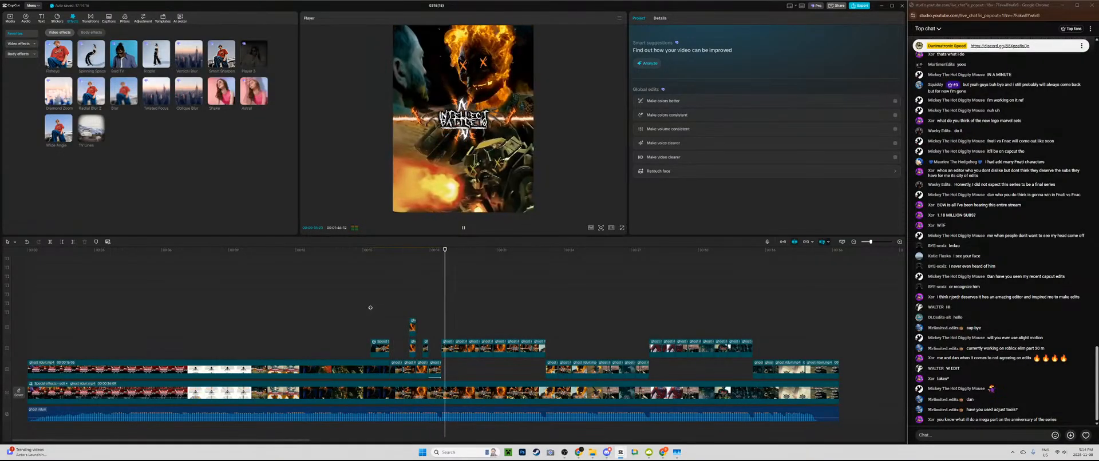
left_click(430, 313)
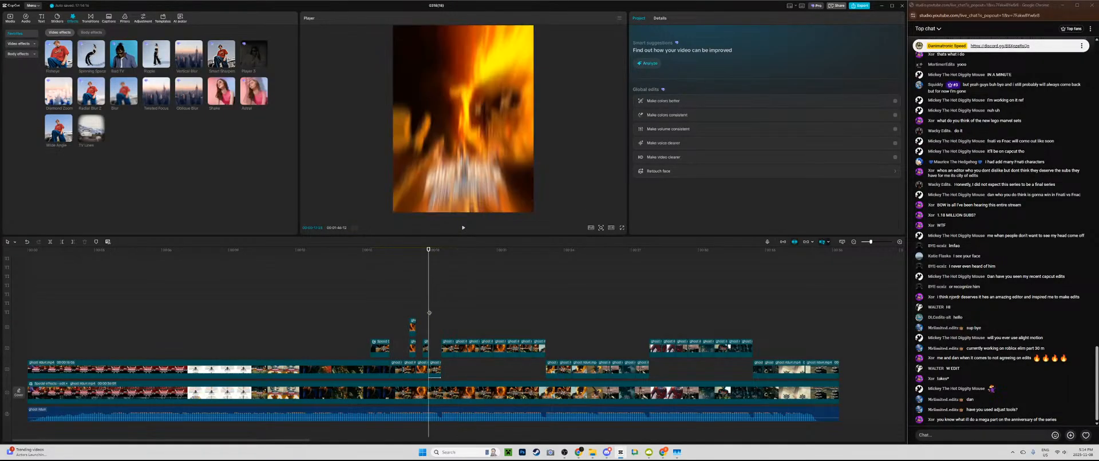
left_click(430, 314)
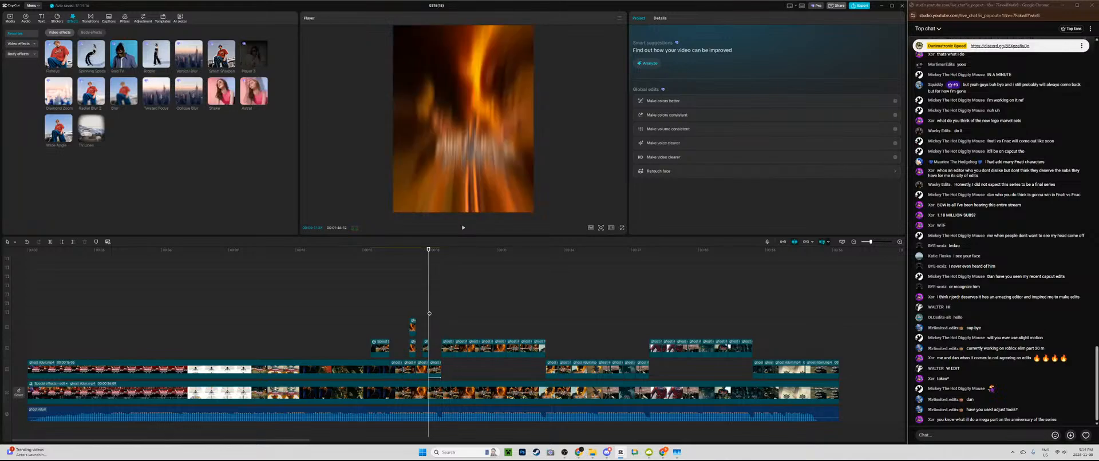
key("space")
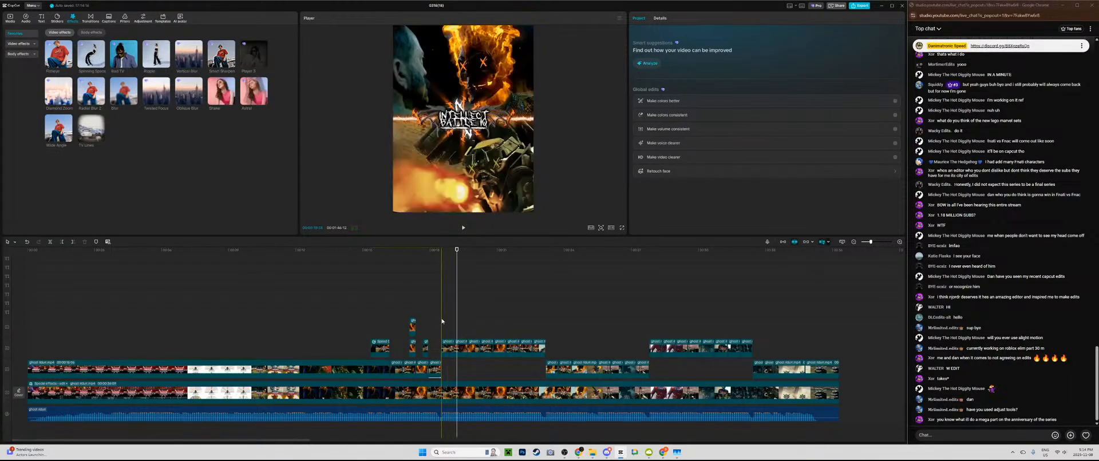
left_click(442, 321)
key("space")
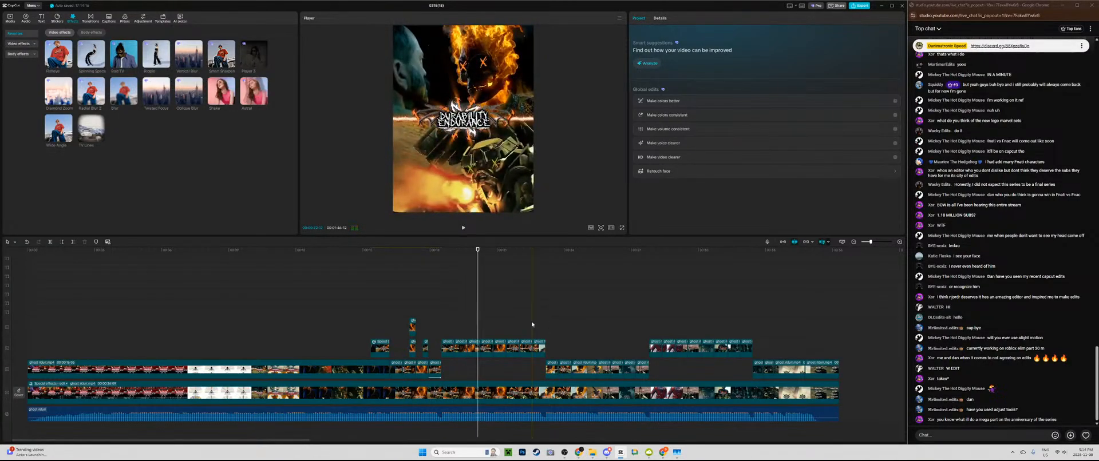
key("space")
Step: Review the cut from the end of the upper-track group into the next lower-track group
left_click(531, 321)
left_click(491, 326)
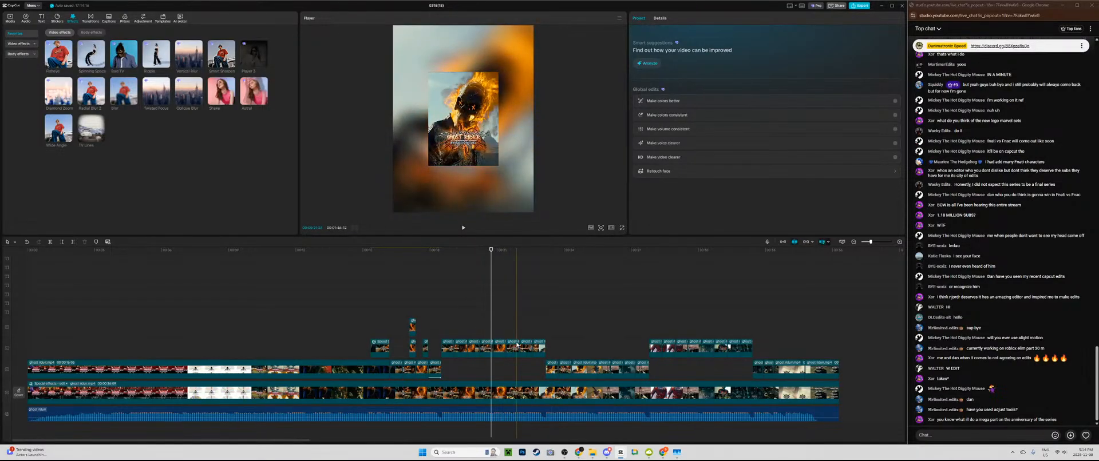
left_click(545, 326)
key("space")
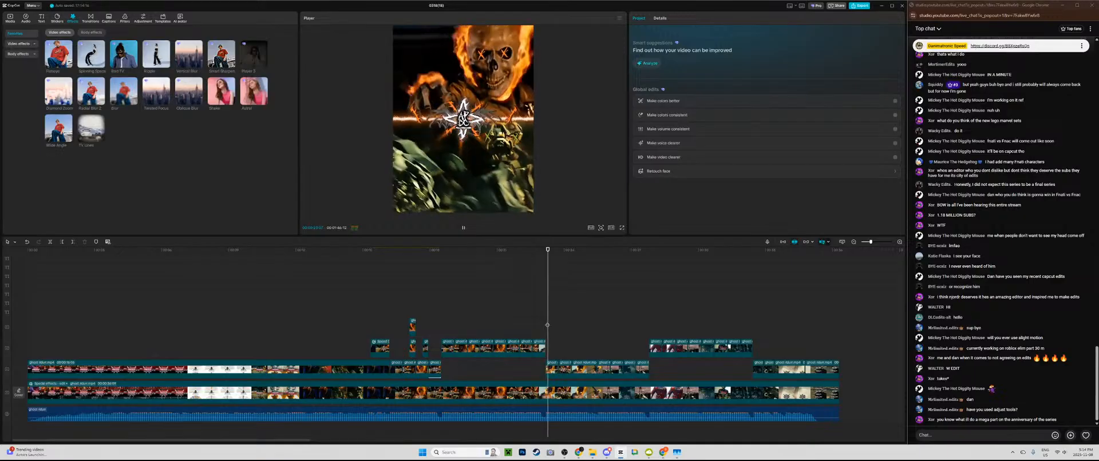
key("space")
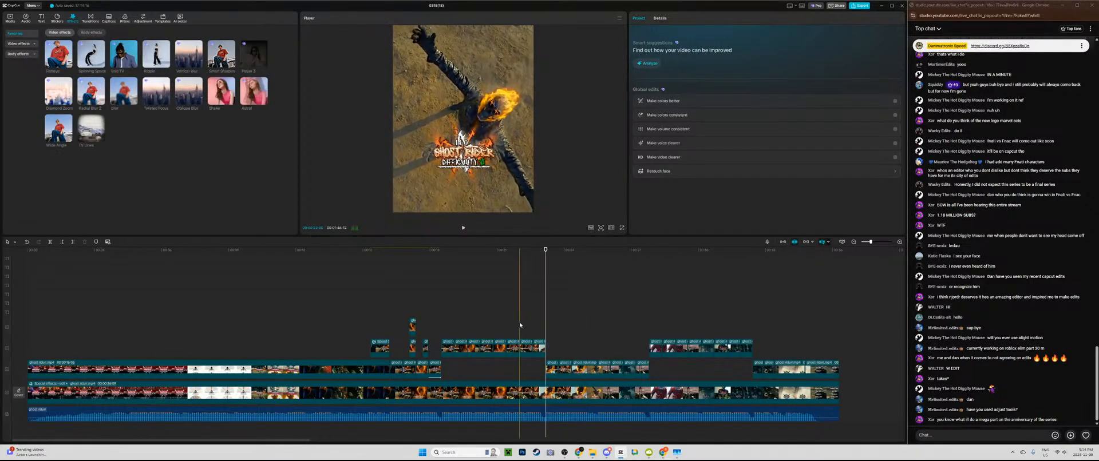
key("space")
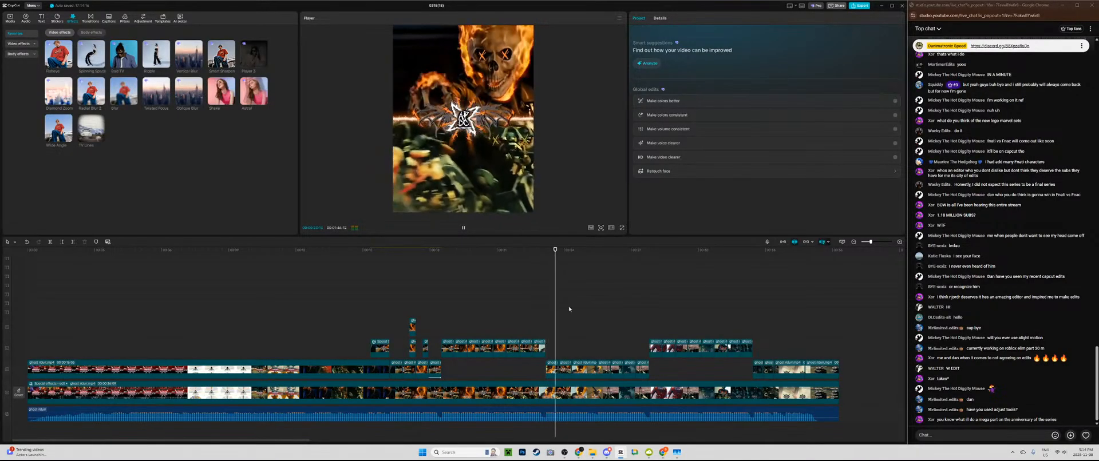
key("space")
Step: Copy the first lower-track clip after the cut onto a new top track, with its end aligned to the cut
left_click_drag(871, 243, 880, 244)
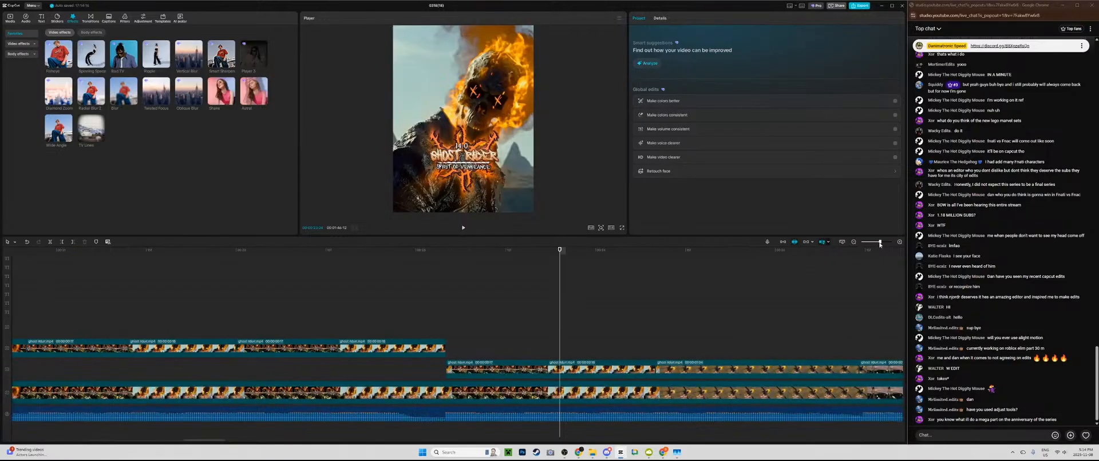
left_click(465, 362)
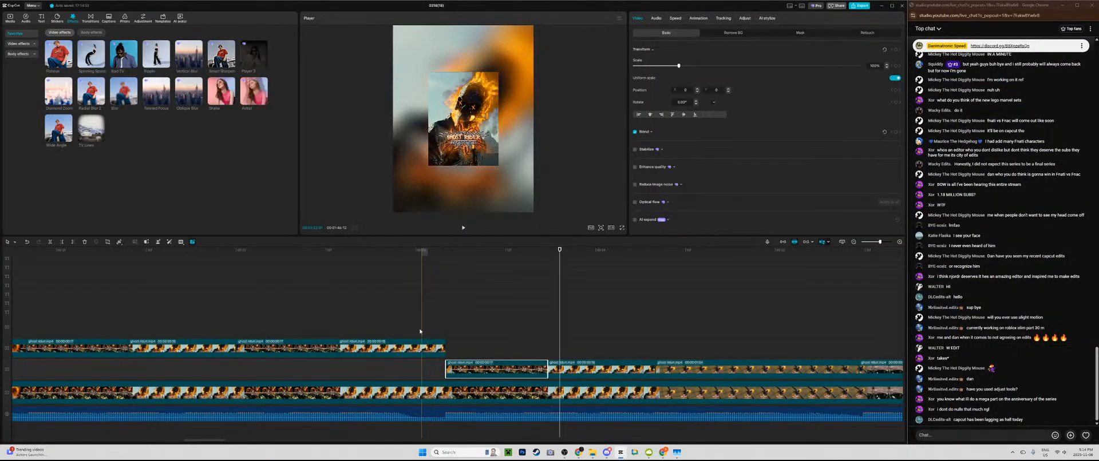
left_click(388, 328)
key("ctrl+v")
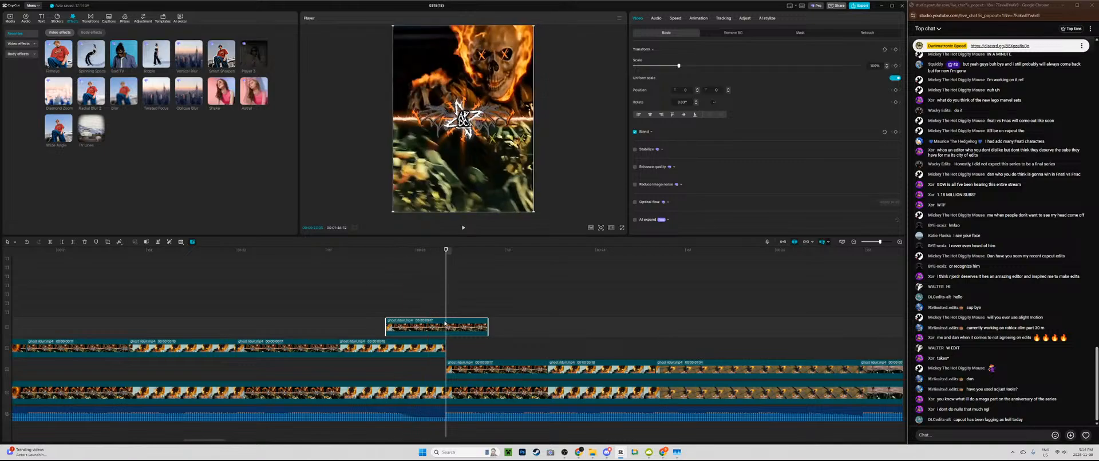
left_click_drag(418, 327, 375, 328)
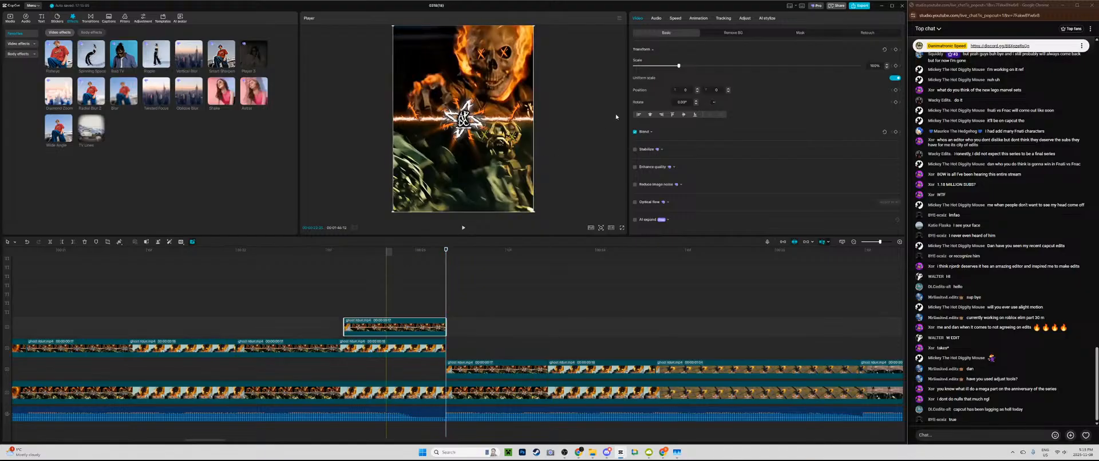
Step: Create a freeze frame from the first frame of the copied top-track clip and delete the remaining moving footage after it
key("Up")
left_click(119, 242)
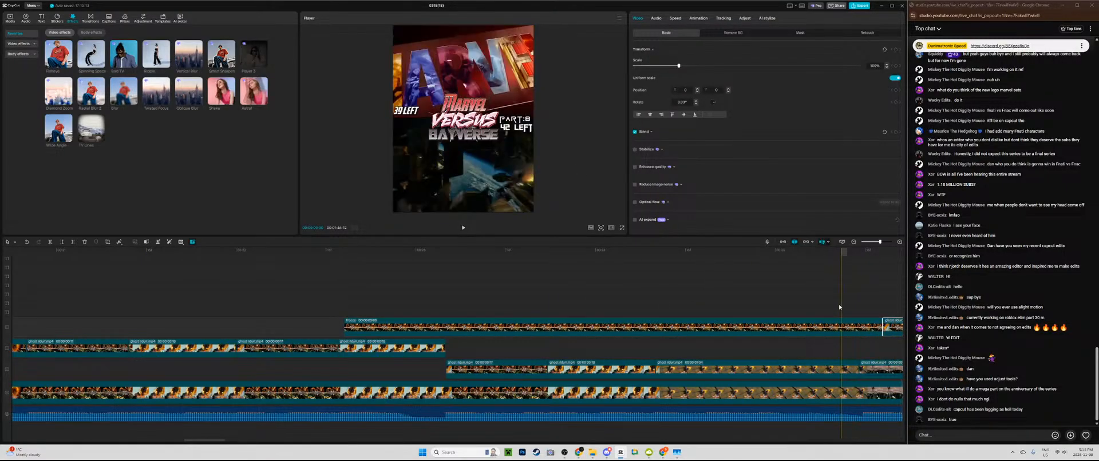
left_click(789, 309)
left_click_drag(788, 309, 485, 328)
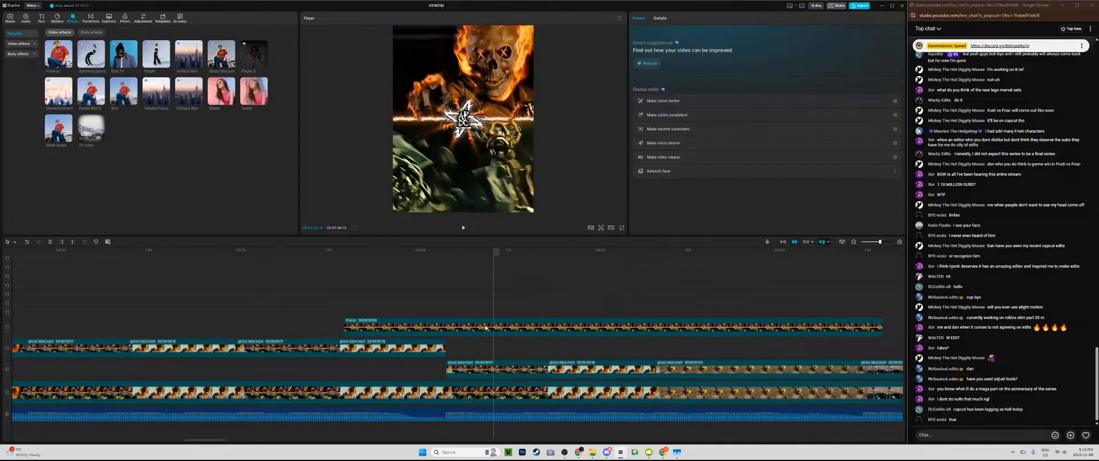
Step: Extend the freeze frame's start to match the clip below it and trim its end at the cut
left_click_drag(341, 326, 338, 327)
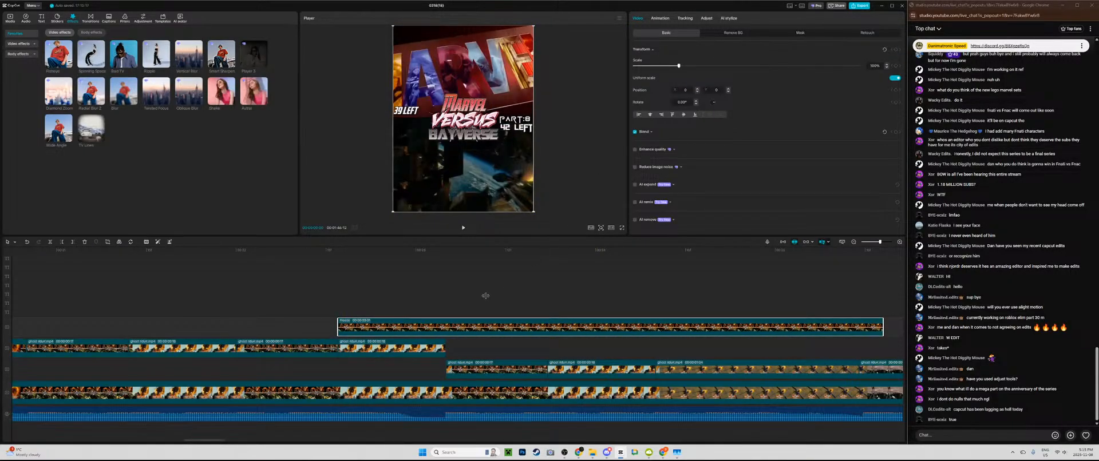
left_click(445, 314)
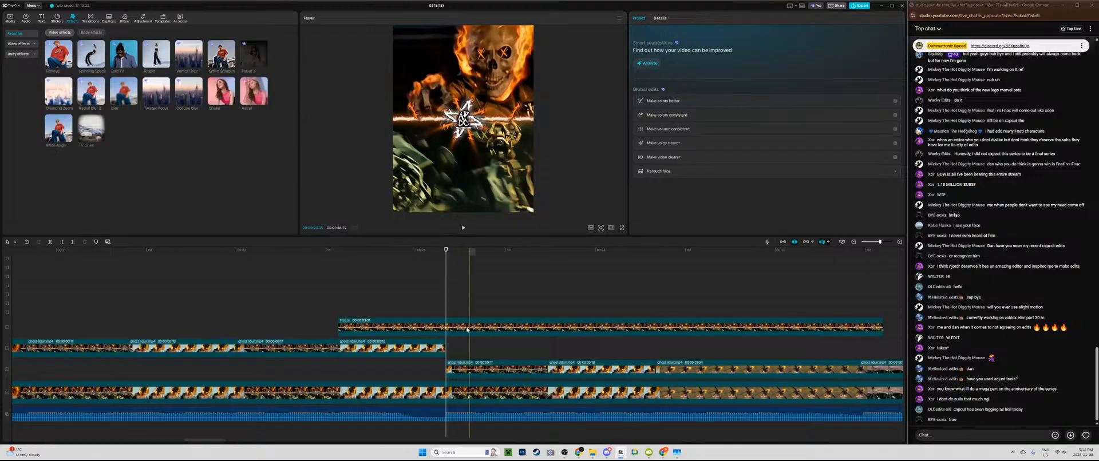
left_click(467, 329)
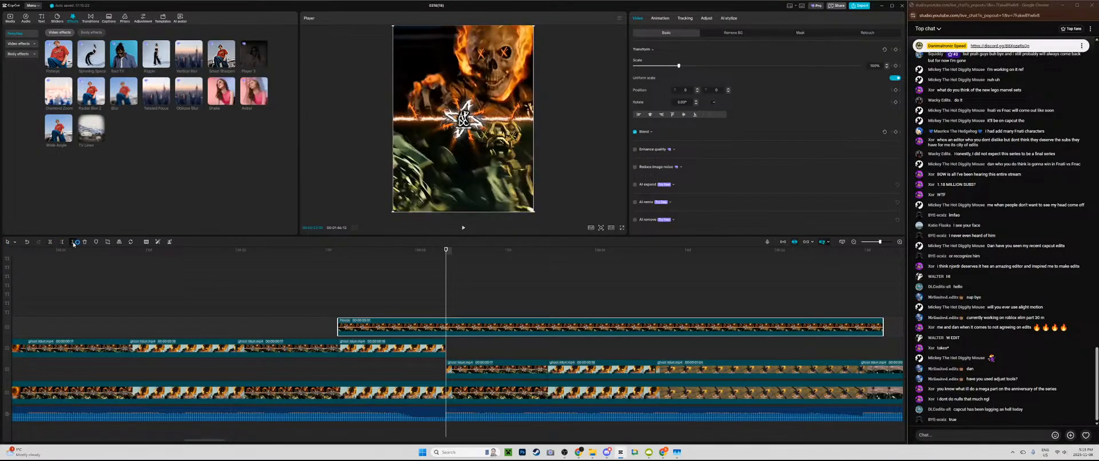
key("w")
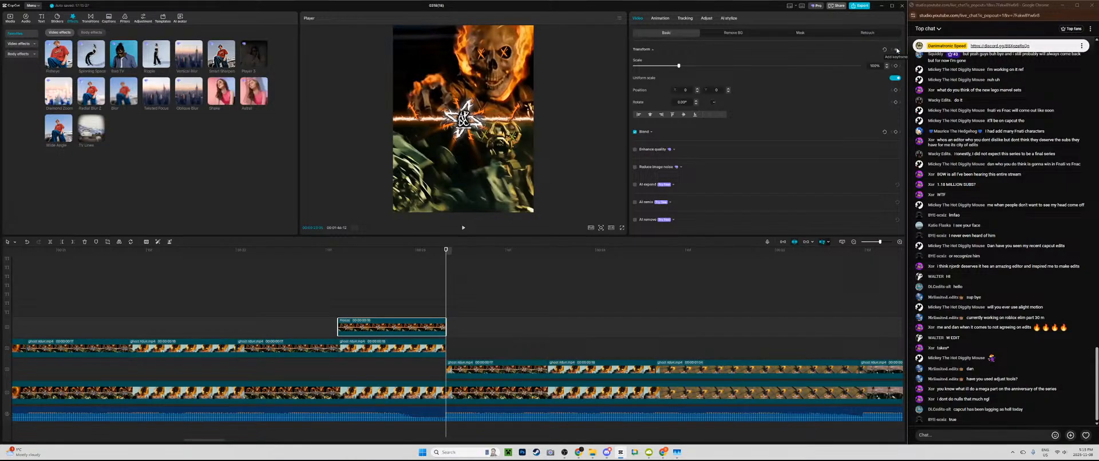
key("Up")
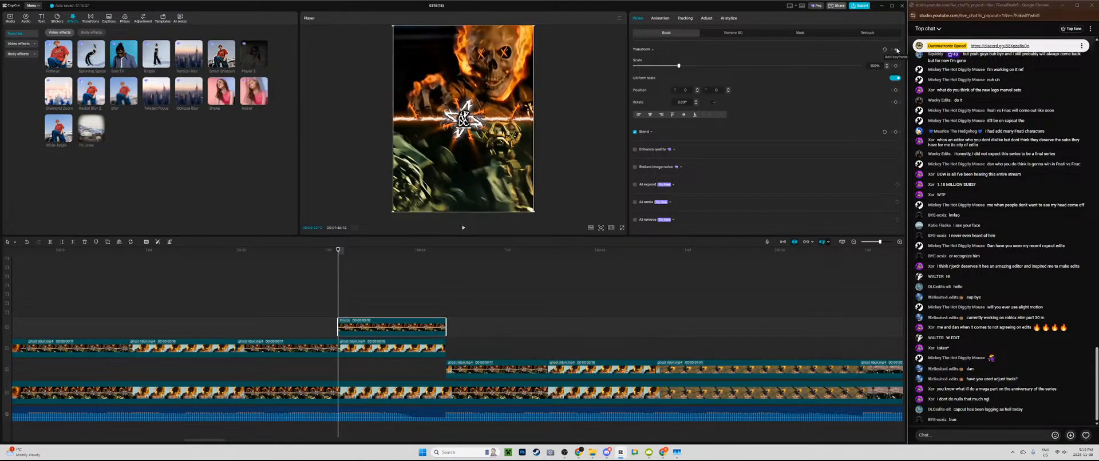
left_click(897, 50)
key("Right")
key("Right")
key("Right")
key("Right")
key("Right")
key("Right")
key("Right")
key("Right")
key("Right")
key("Right")
key("Right")
key("Right")
key("Right")
key("Right")
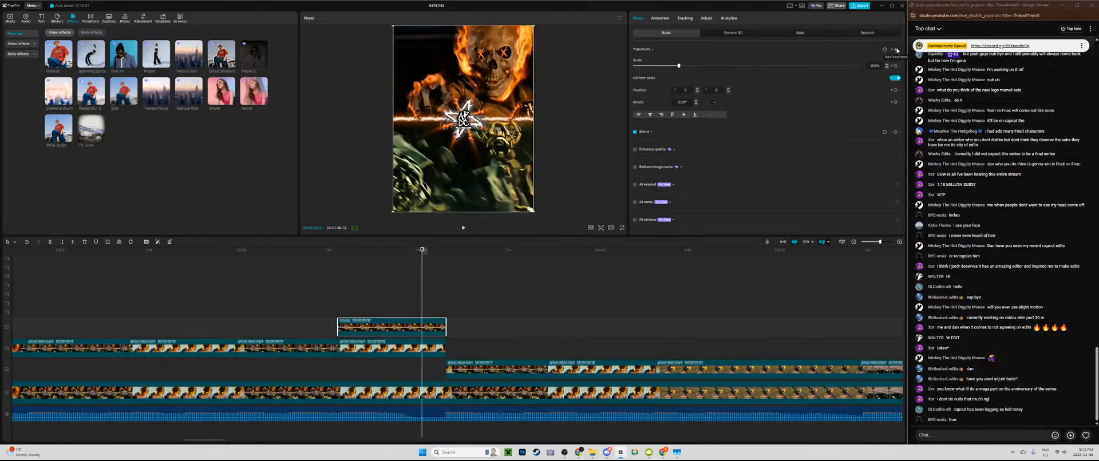
key("Left")
key("Left")
key("Left")
key("Left")
key("Left")
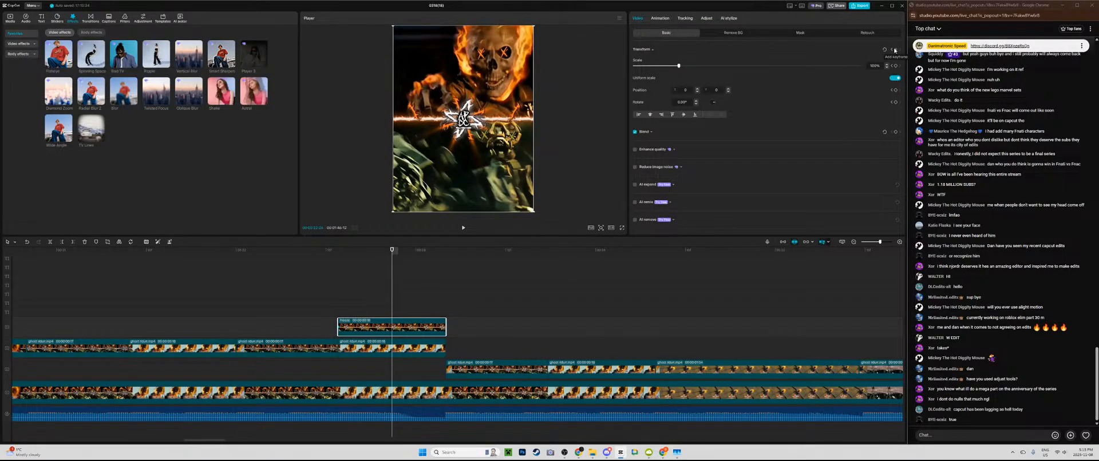
key("Down")
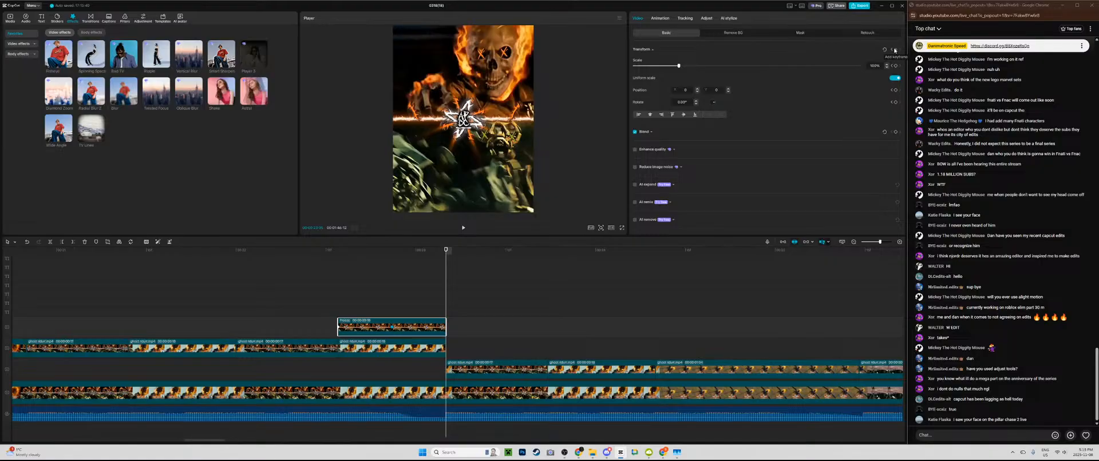
left_click(895, 50)
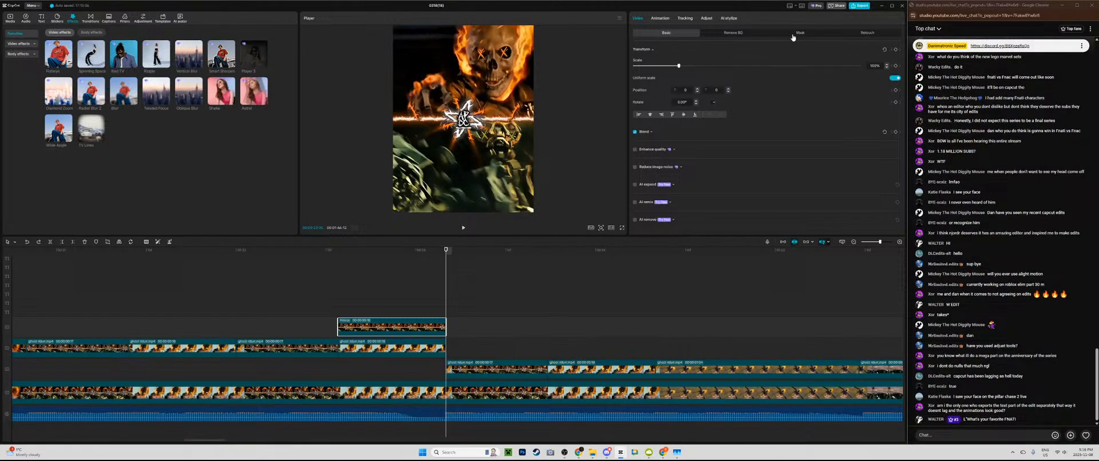
Step: Add an inverted circle mask to the freeze frame and scale the freeze frame up slightly
left_click(792, 38)
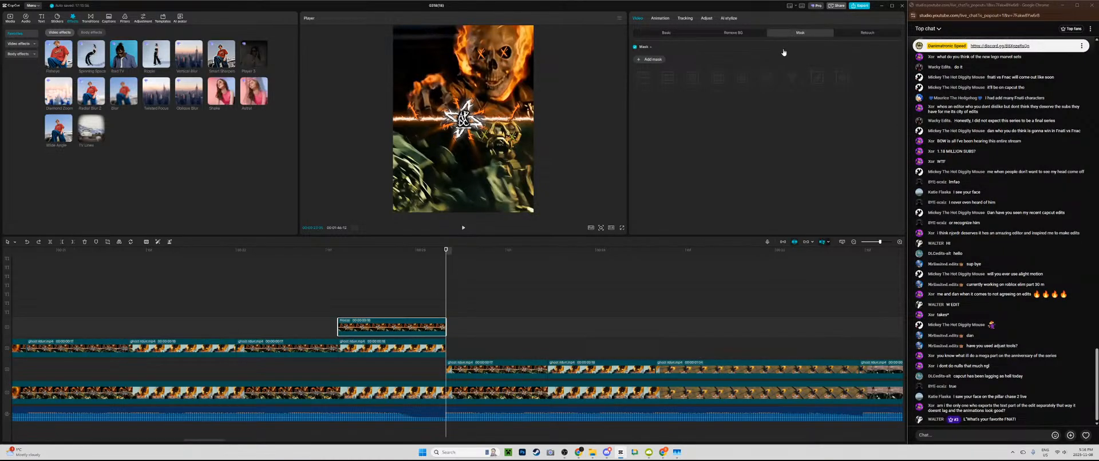
left_click(660, 63)
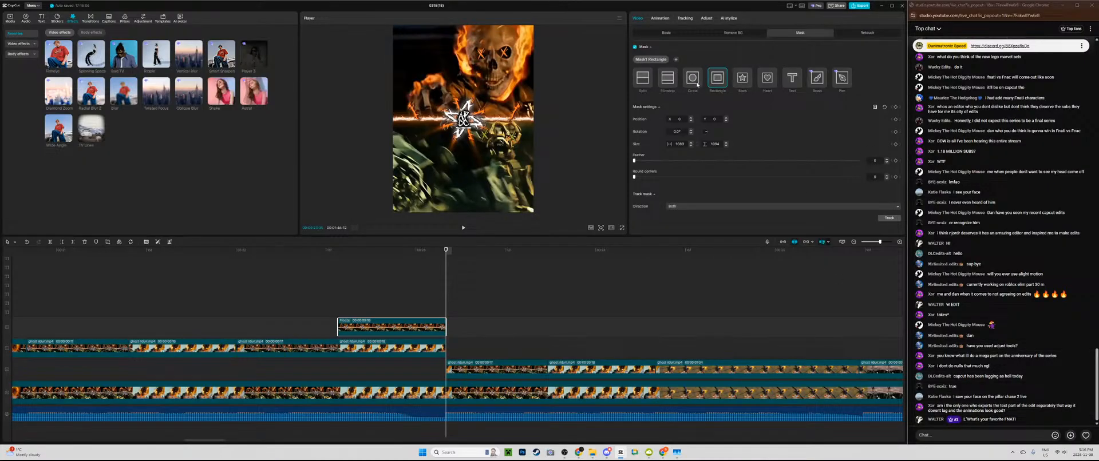
left_click(697, 84)
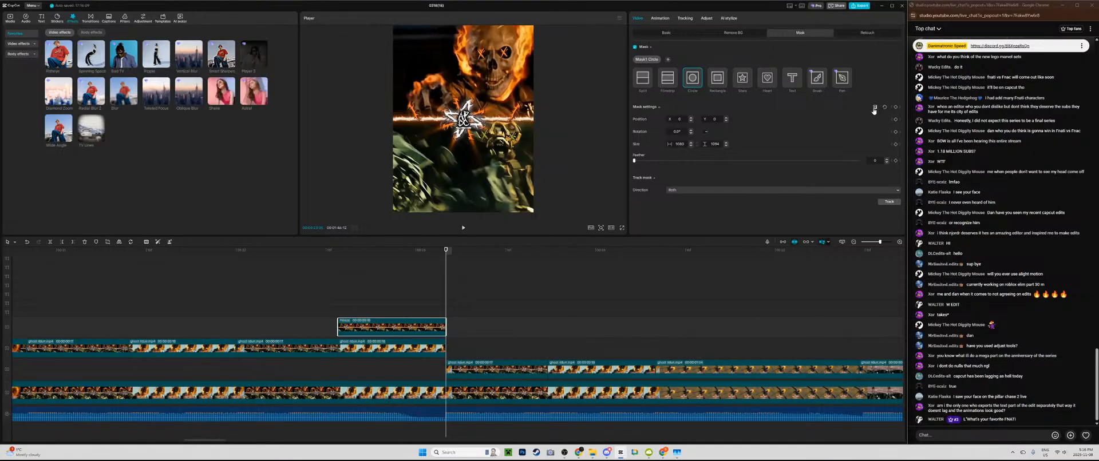
left_click(416, 306)
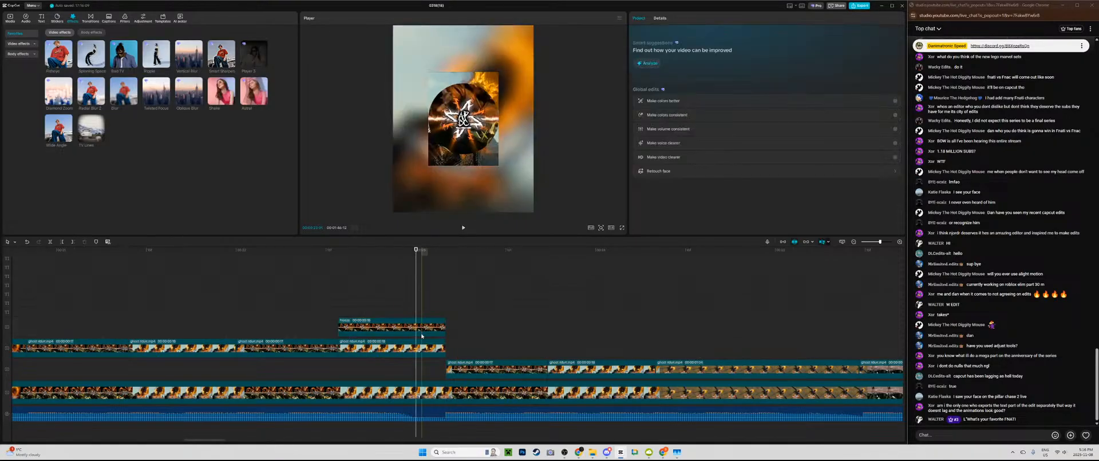
left_click(422, 329)
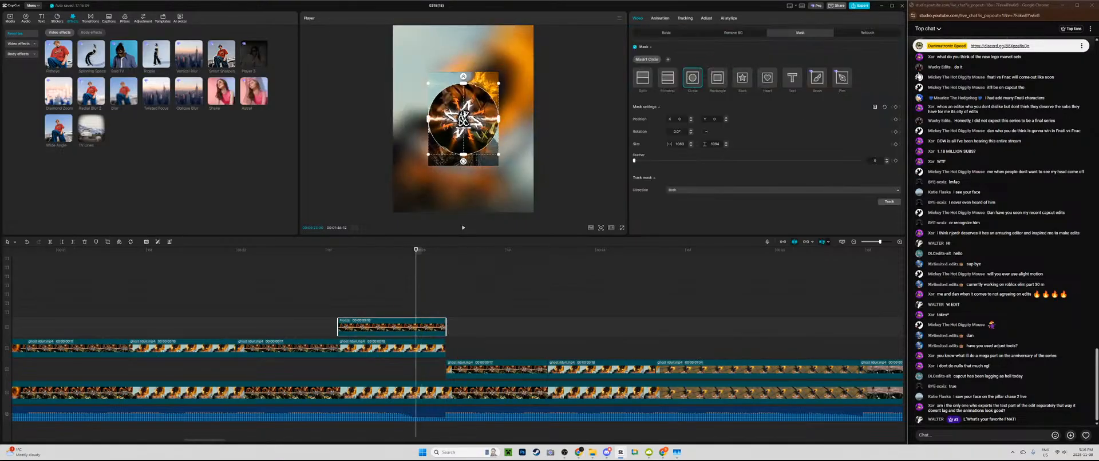
left_click(875, 107)
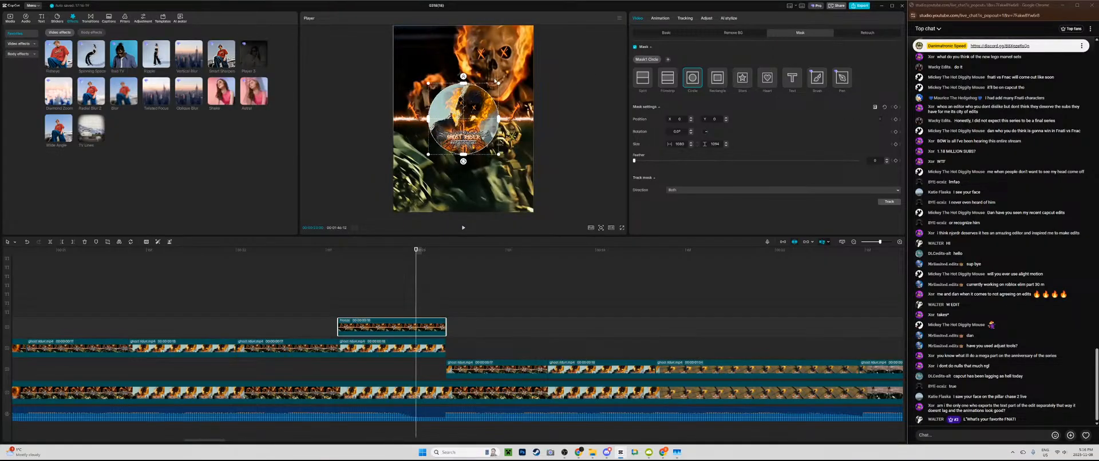
left_click(661, 35)
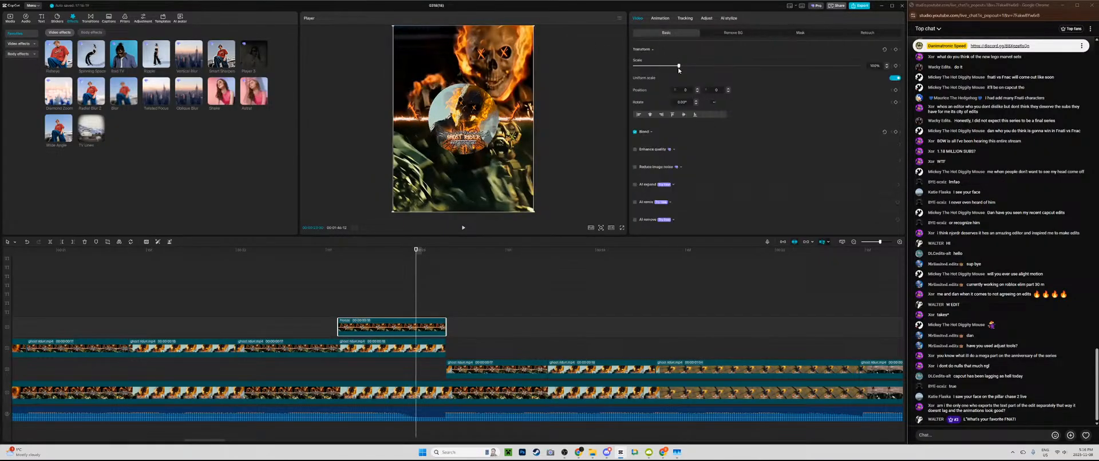
left_click_drag(677, 65, 681, 67)
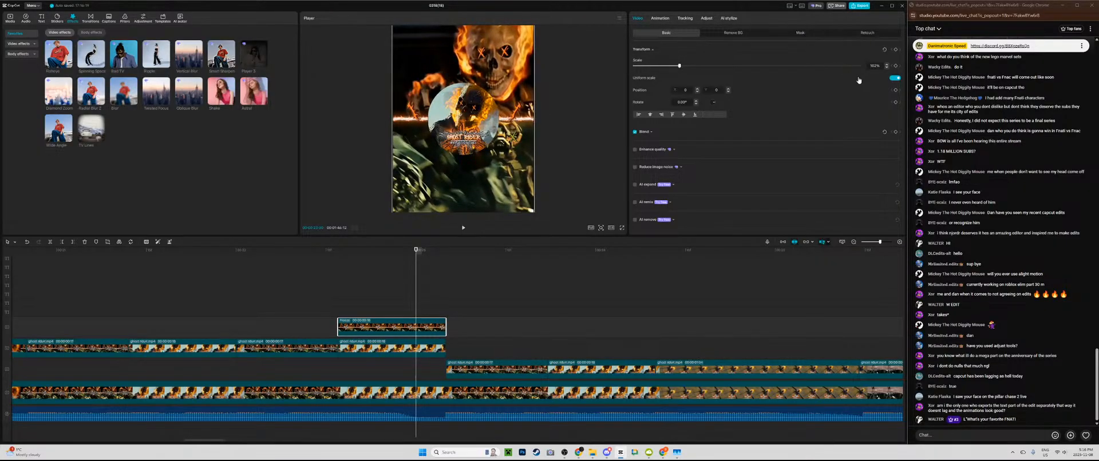
Step: Add mask keyframes one frame before the freeze frame's end and at its start
left_click(800, 33)
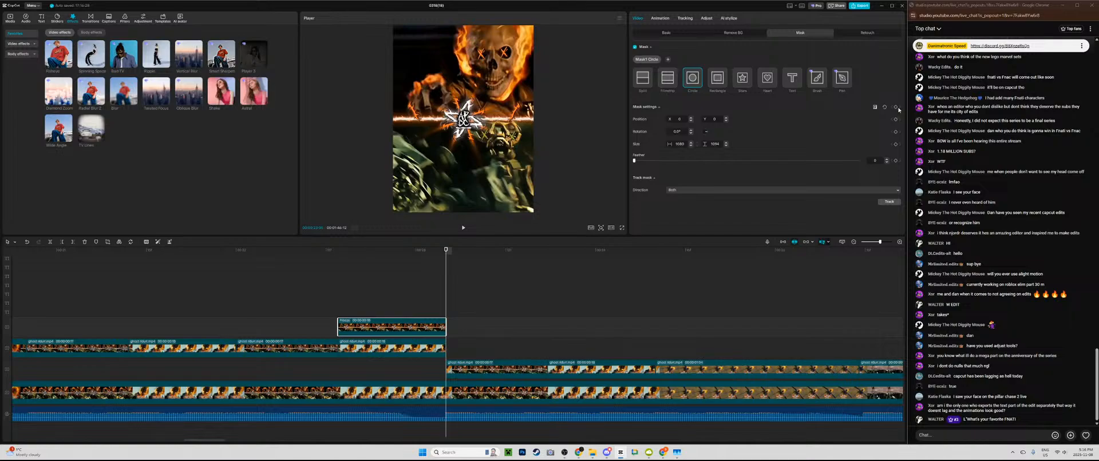
key("Left")
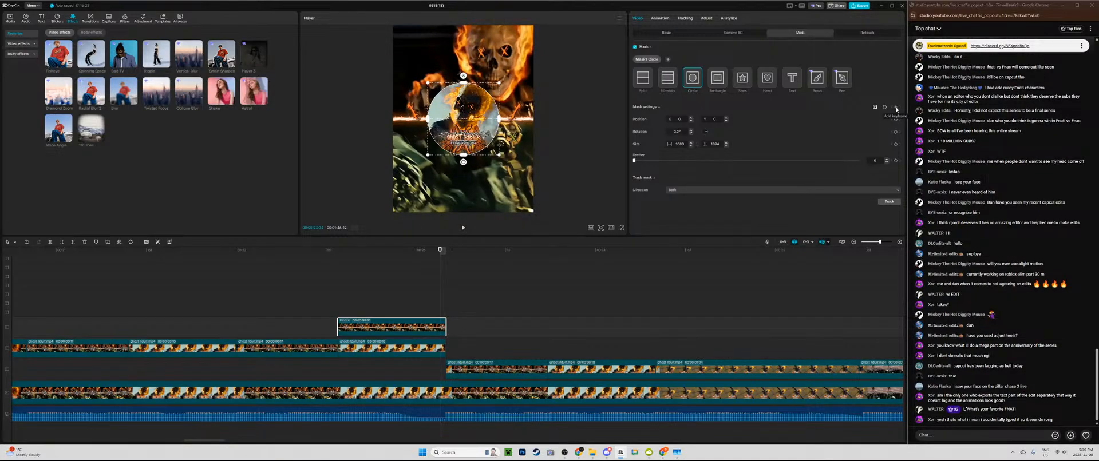
key("Up")
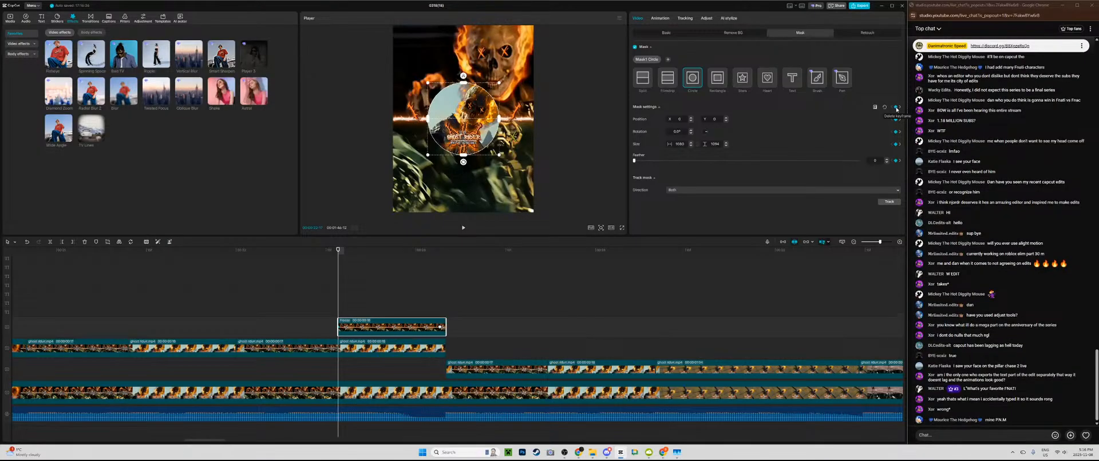
Step: Add a mask keyframe at the middle of the freeze frame and enlarge the circle mask into a taller oval there
key("Right")
key("Right")
key("Right")
key("Right")
key("Right")
key("Right")
key("Right")
key("Right")
key("Right")
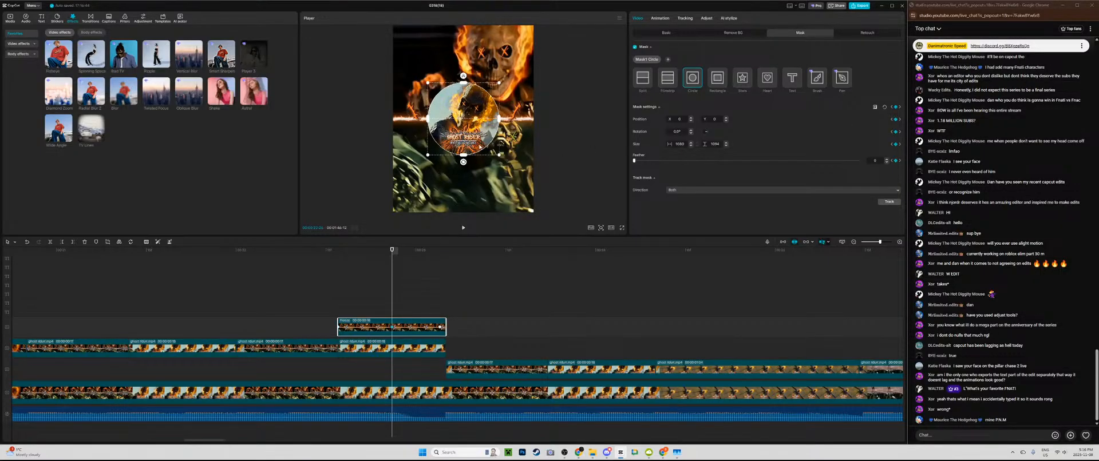
mouse_move(463, 155)
left_mouse_down()
mouse_move(461, 189)
mouse_move(464, 156)
left_mouse_up()
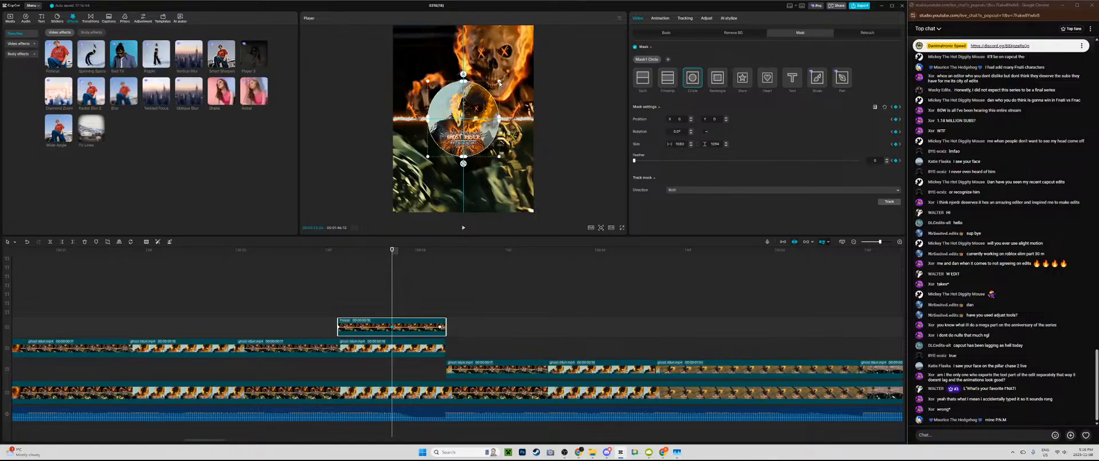
left_click_drag(499, 81, 465, 64)
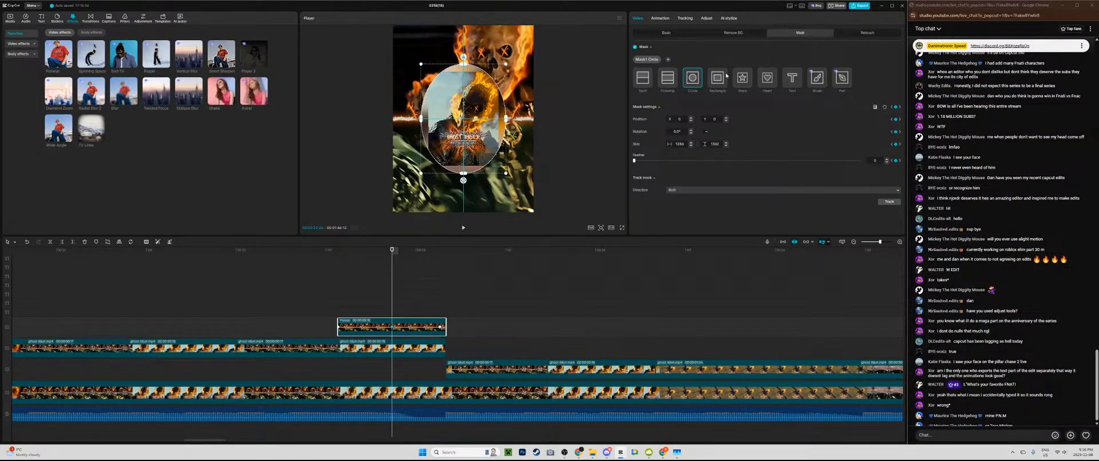
Step: Replace the freeze frame's end and start mask keyframes with new ones that use the enlarged oval size
left_click(899, 107)
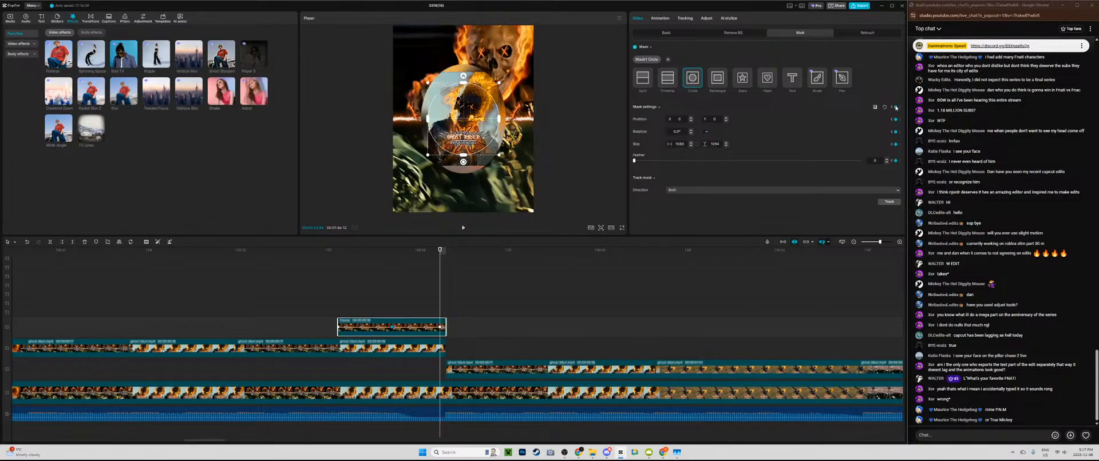
left_click(896, 107)
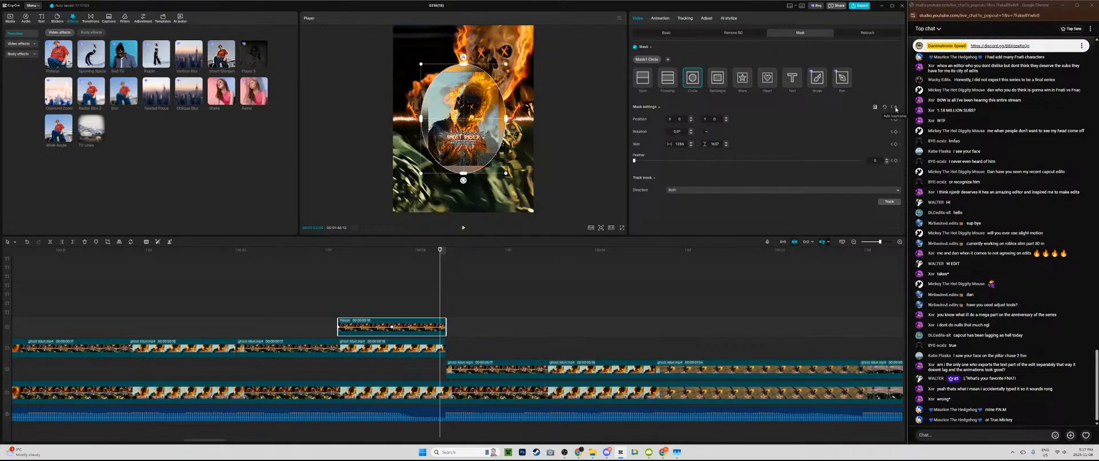
left_click(894, 107)
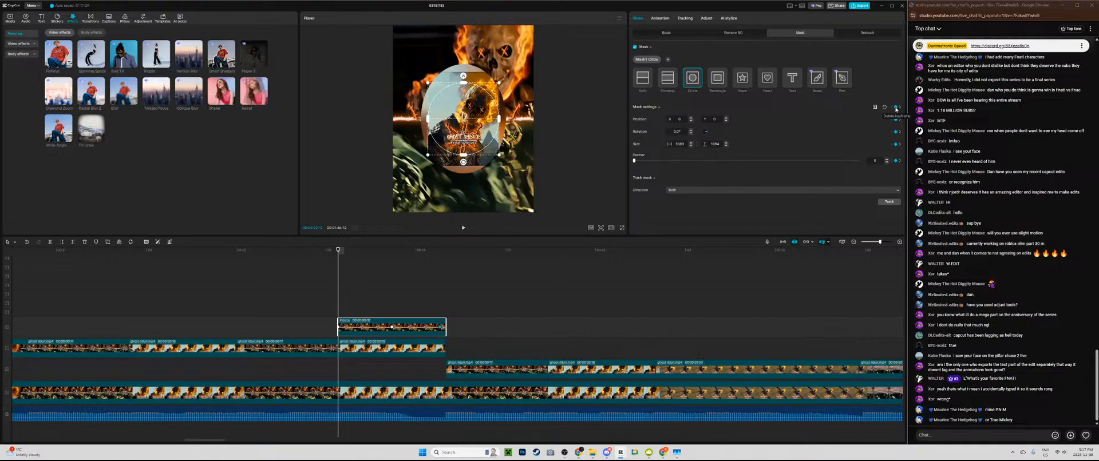
left_click(896, 108)
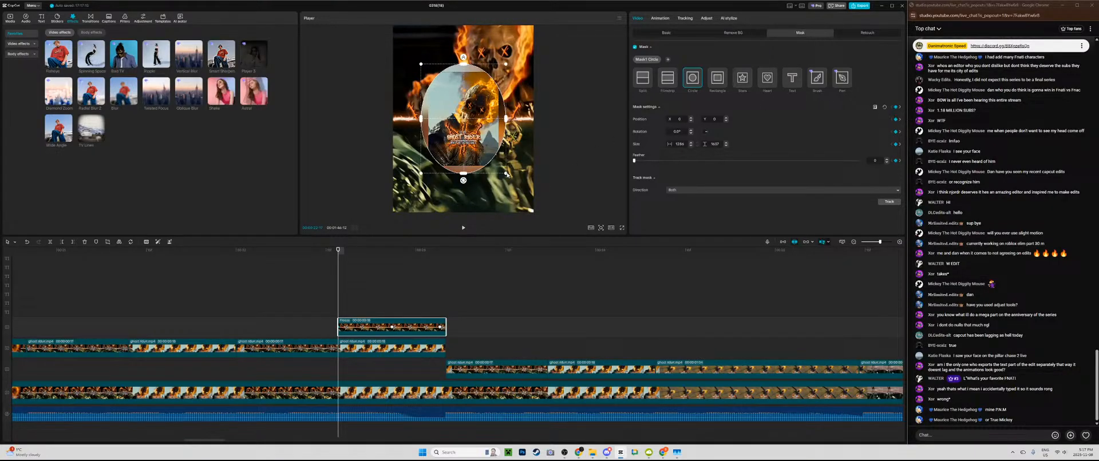
Step: Enlarge the oval mask well beyond the frame edges at the start keyframe and to just past the frame width at the middle keyframe
left_click_drag(507, 175, 570, 213)
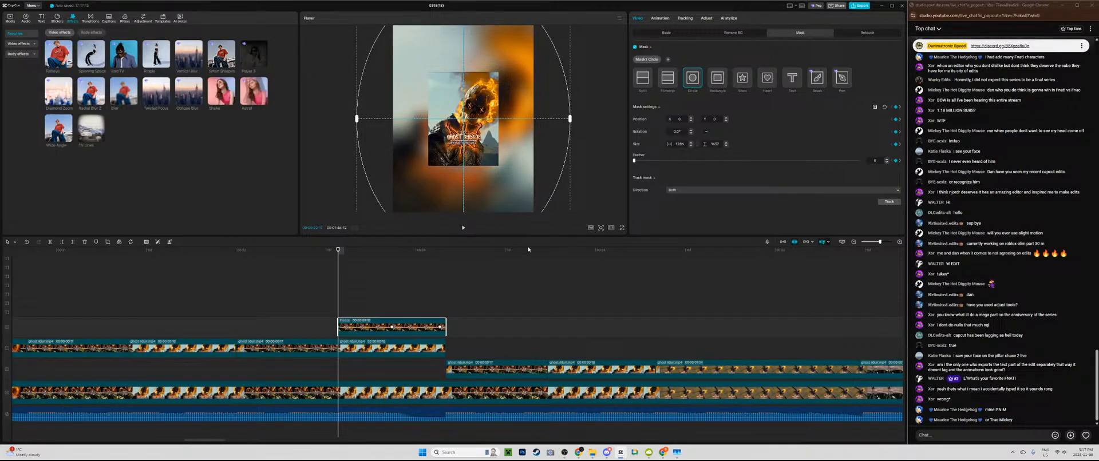
left_click(392, 296)
left_click_drag(506, 175, 540, 191)
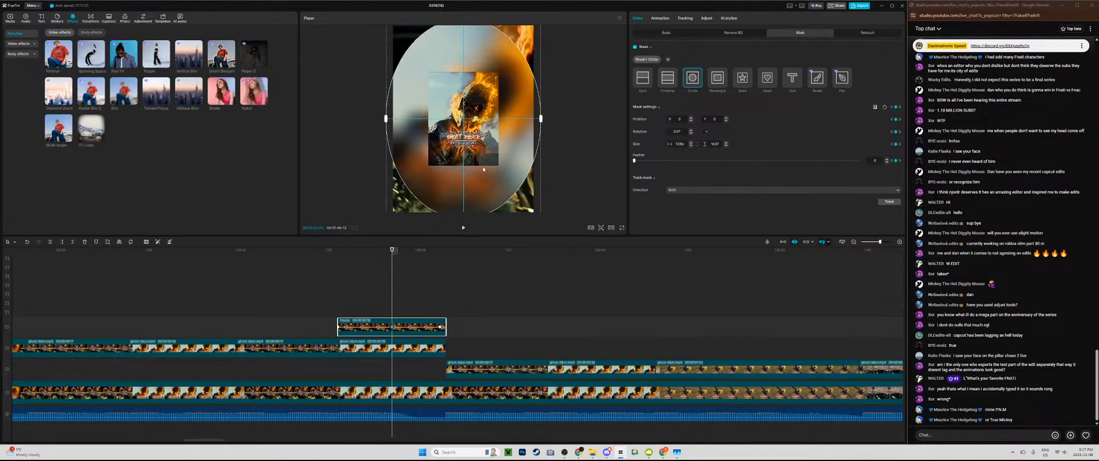
Step: Shrink the circle mask to a point at the freeze frame's end and apply the Cubic Out curve to the mask size's first segment
left_click(440, 327)
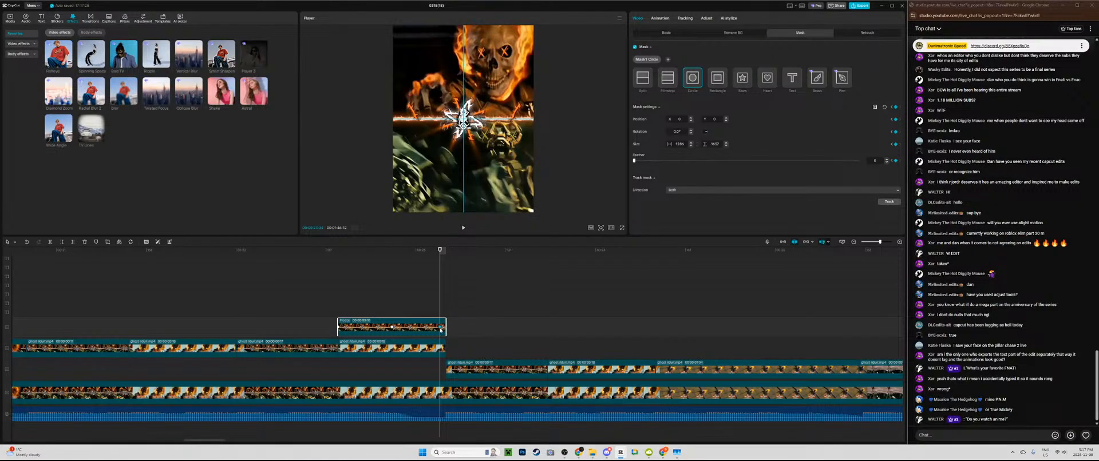
left_click_drag(463, 119, 464, 122)
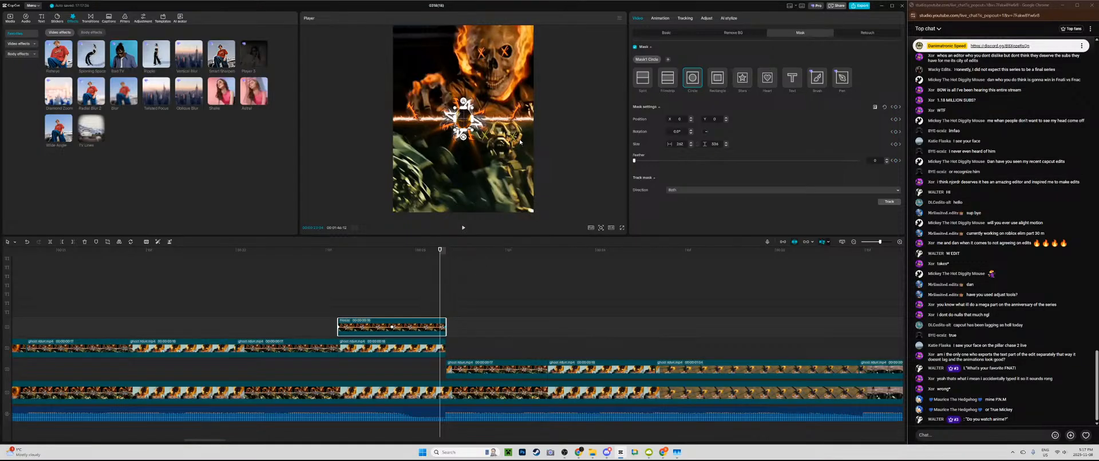
scroll(433, 322, "up", 1)
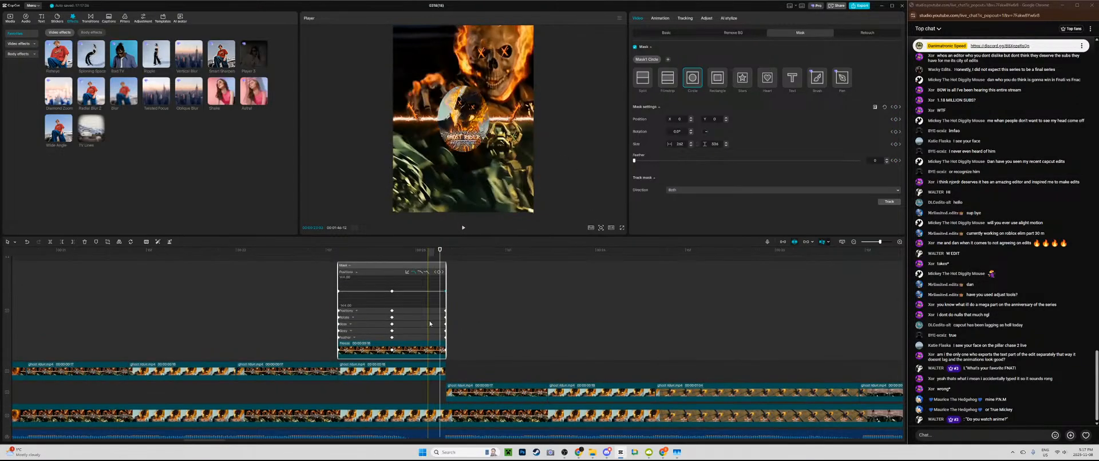
left_click(394, 353)
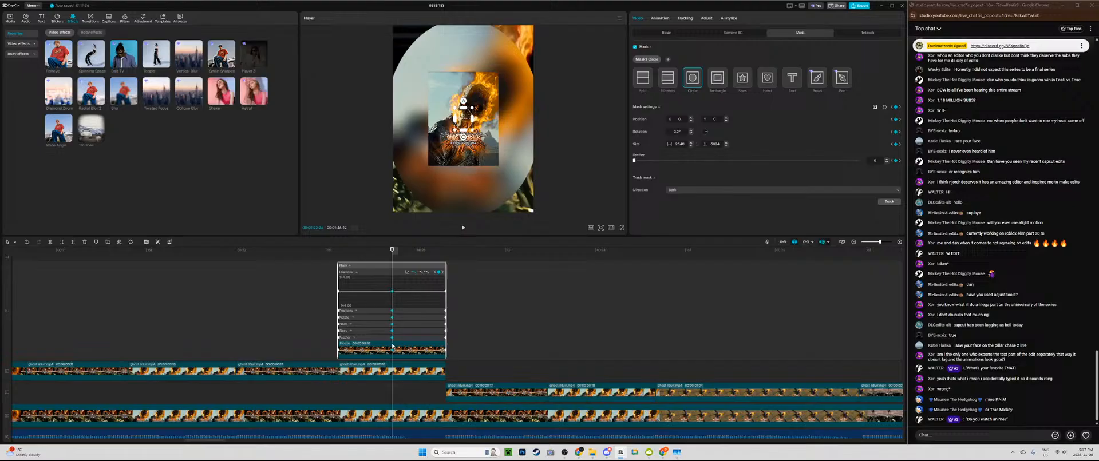
left_click(407, 273)
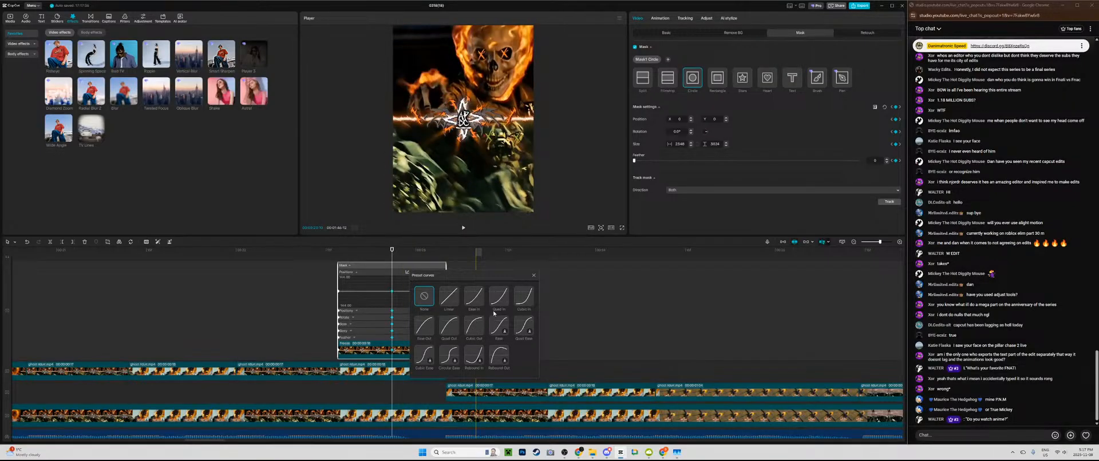
key("space")
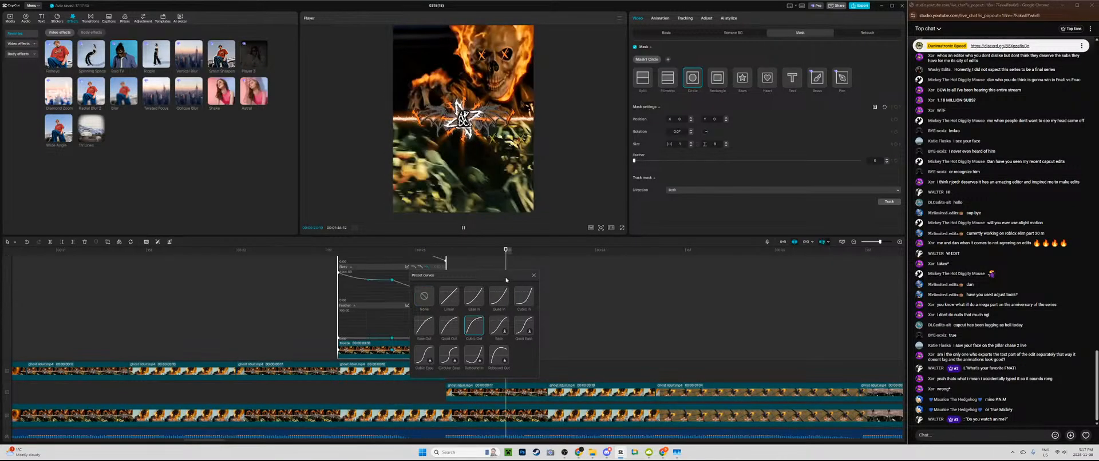
left_click_drag(505, 277, 653, 272)
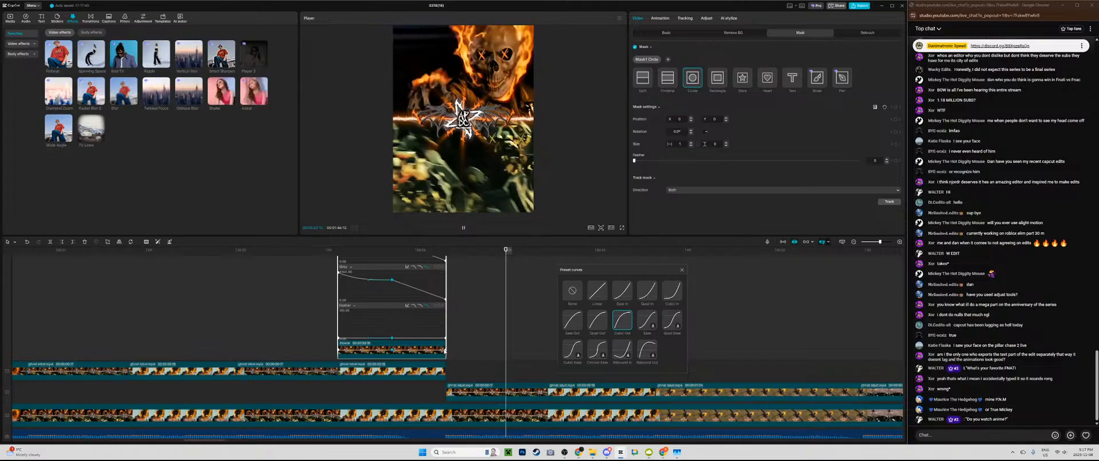
Step: Apply the Cubic In curve to the mask size animation between the middle and end keyframes, and hide the keyframe curves
left_click(444, 351)
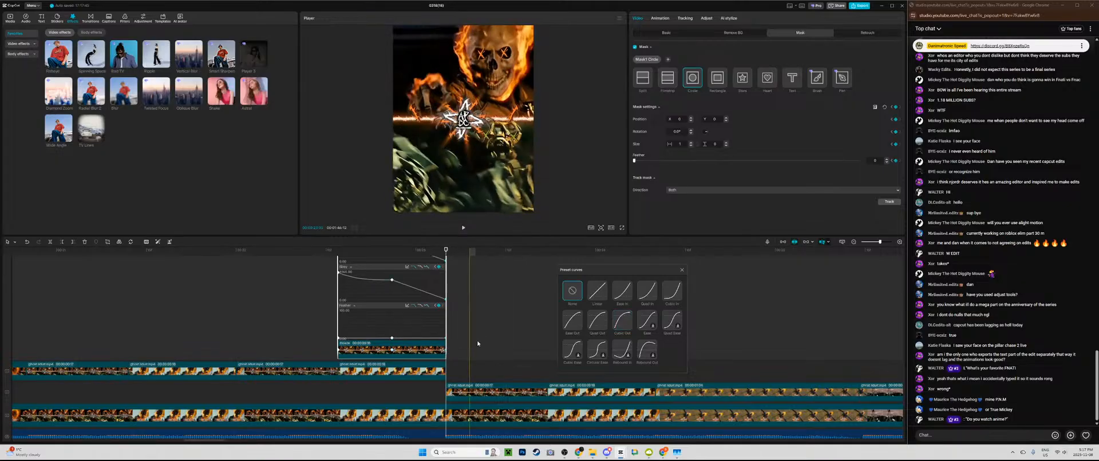
left_click(677, 287)
key("space")
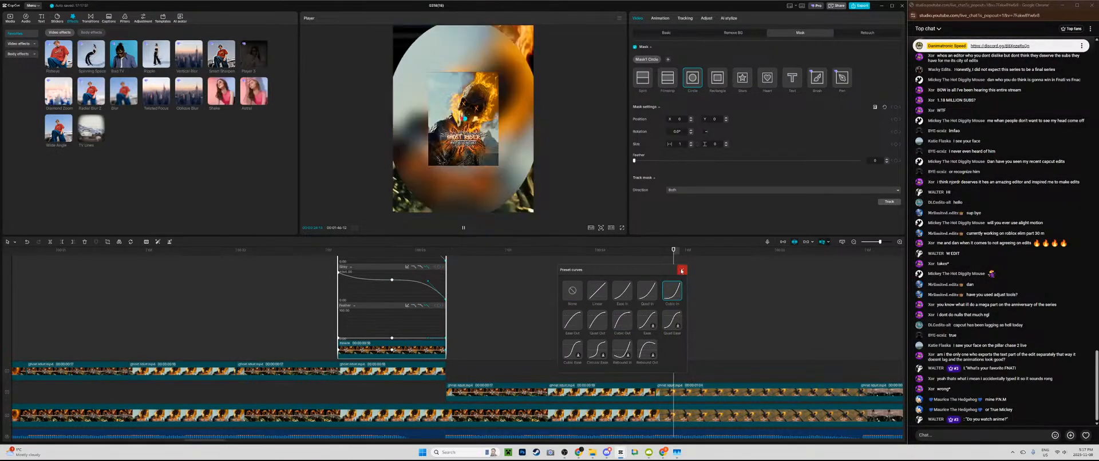
left_click(682, 270)
key("alt+k")
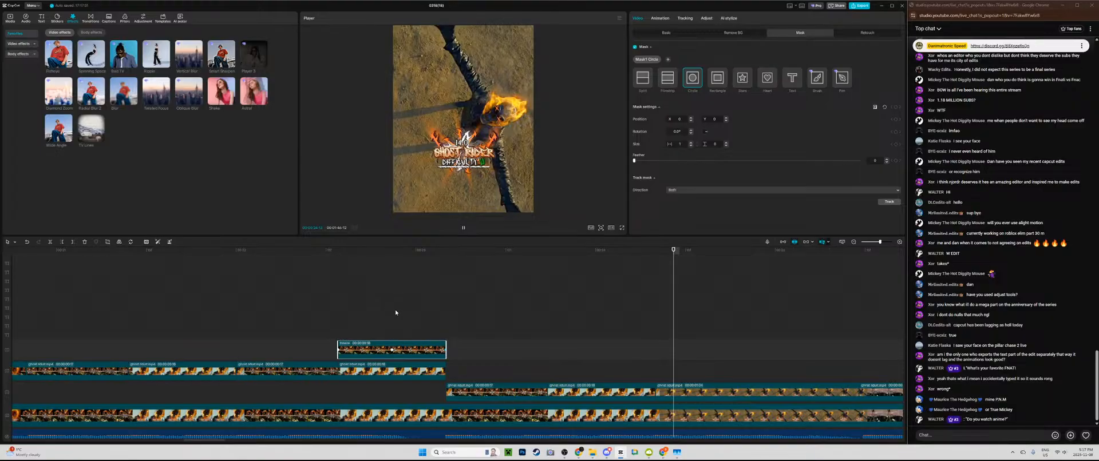
Step: Play back the circle-mask transition from the freeze frame's start and return to the cut after it
left_click(336, 314)
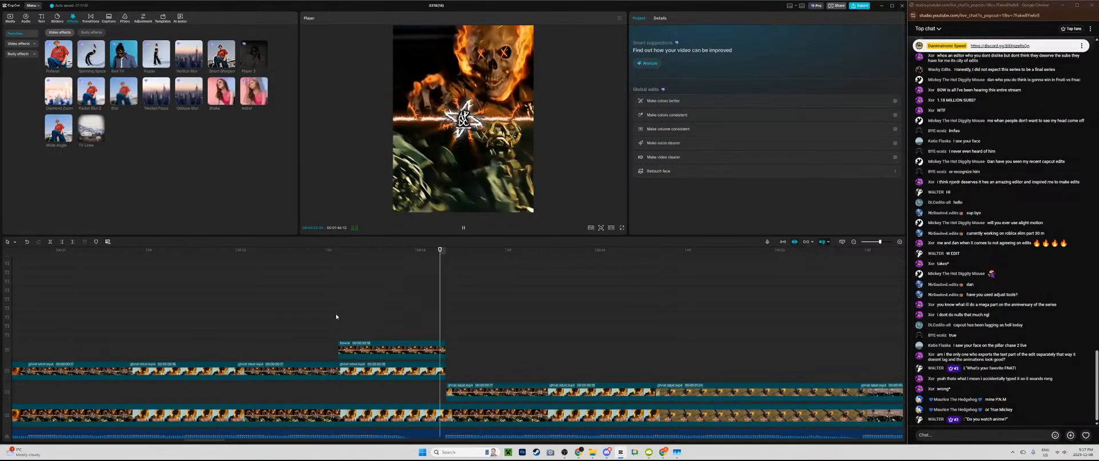
key("space")
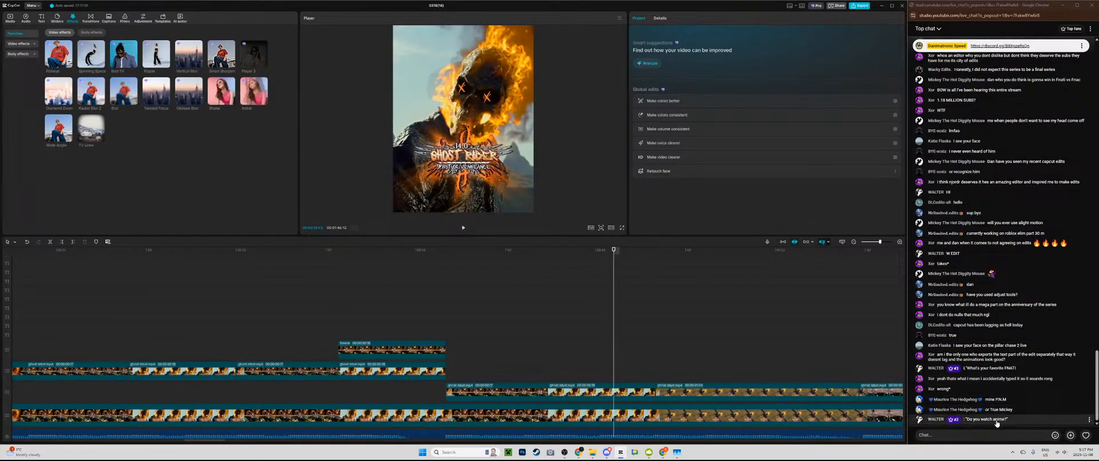
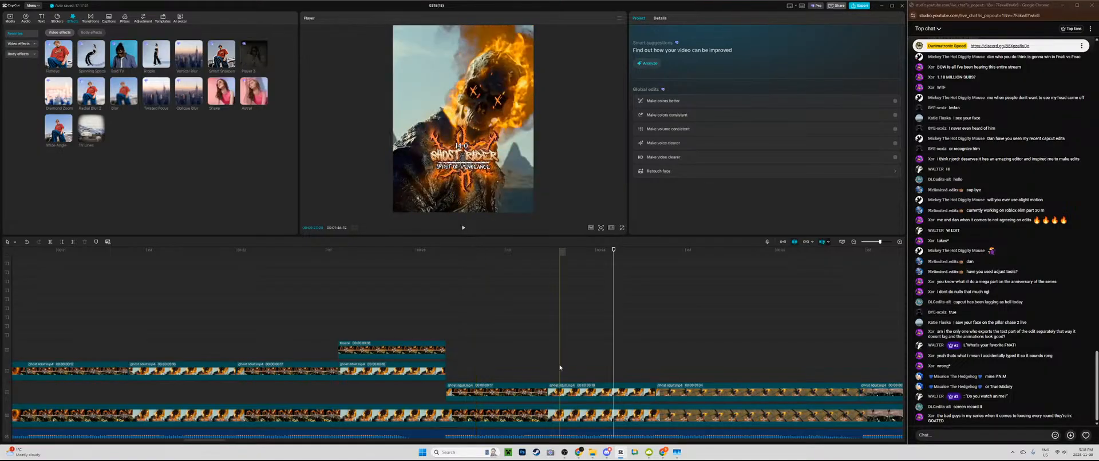
left_click(445, 331)
key("space")
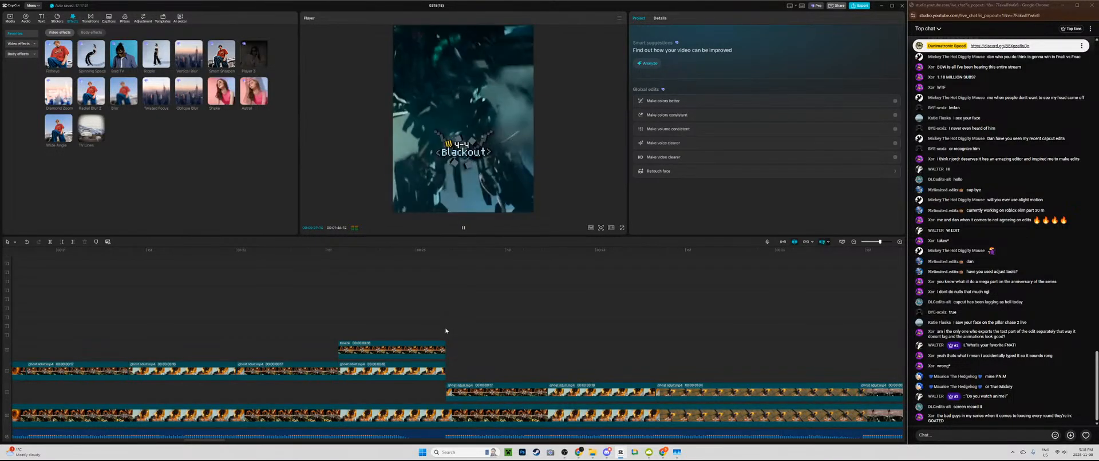
left_click(446, 331)
Step: Review the transitions in the Danimatronic section and examine its effect tracks for a reusable stack
left_click_drag(880, 243, 871, 244)
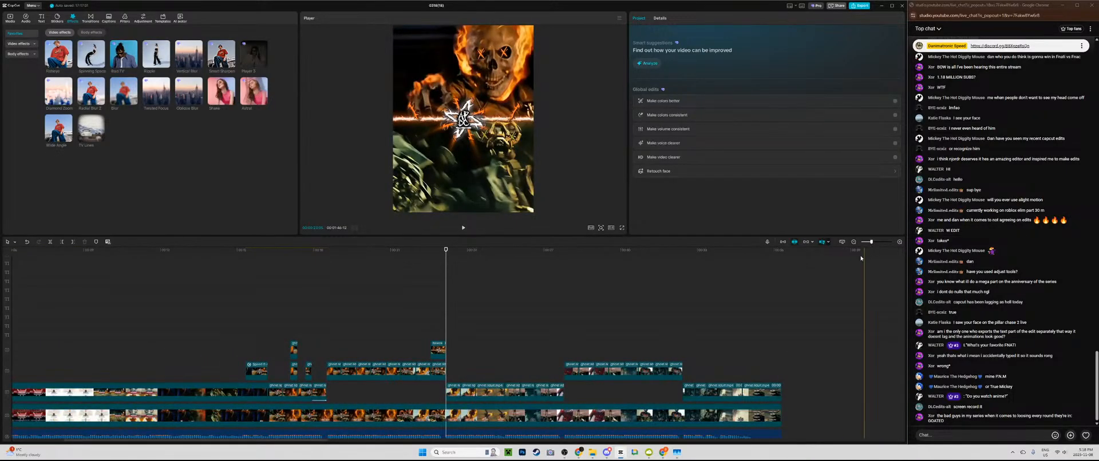
left_click_drag(815, 297, 902, 312)
left_click_drag(809, 322, 359, 318)
scroll(379, 304, "up", 2)
scroll(379, 304, "up", 5)
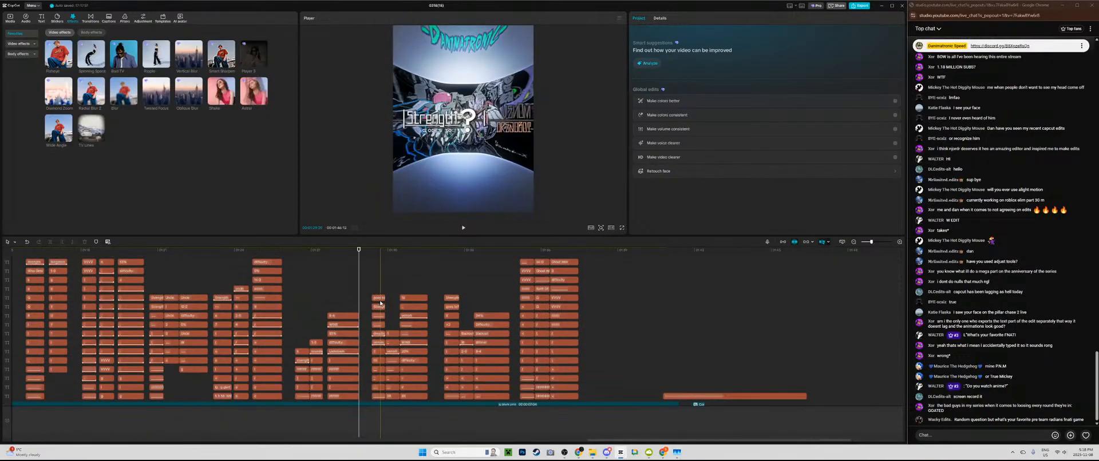
scroll(421, 301, "up", 4)
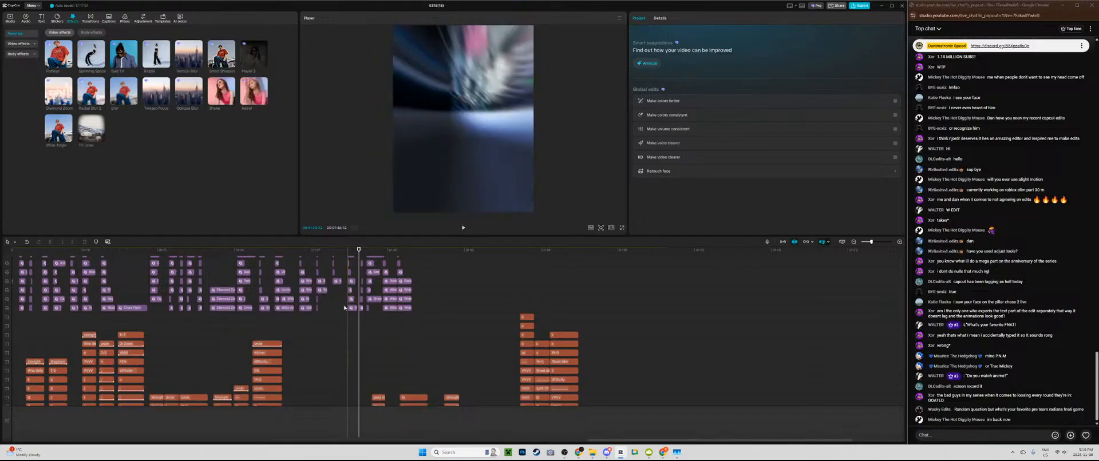
left_click(277, 315)
key("space")
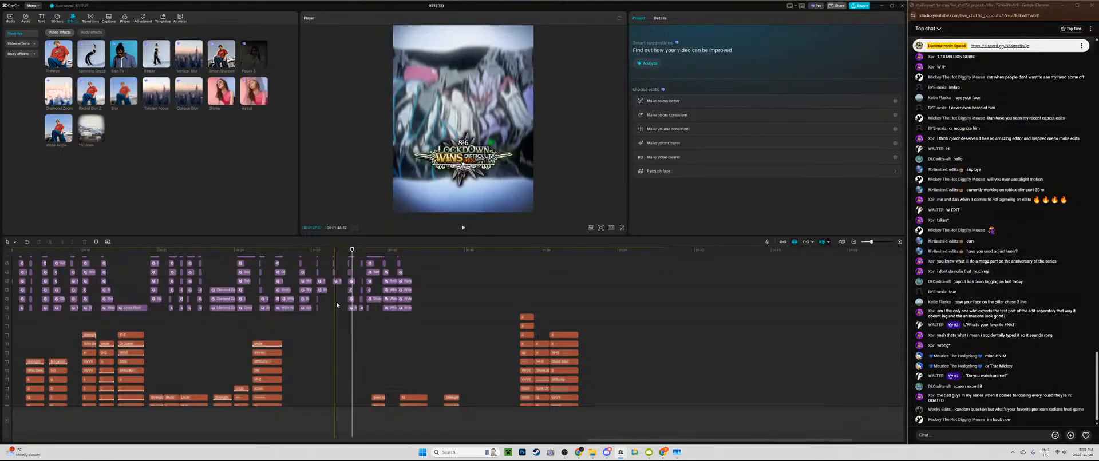
key("space")
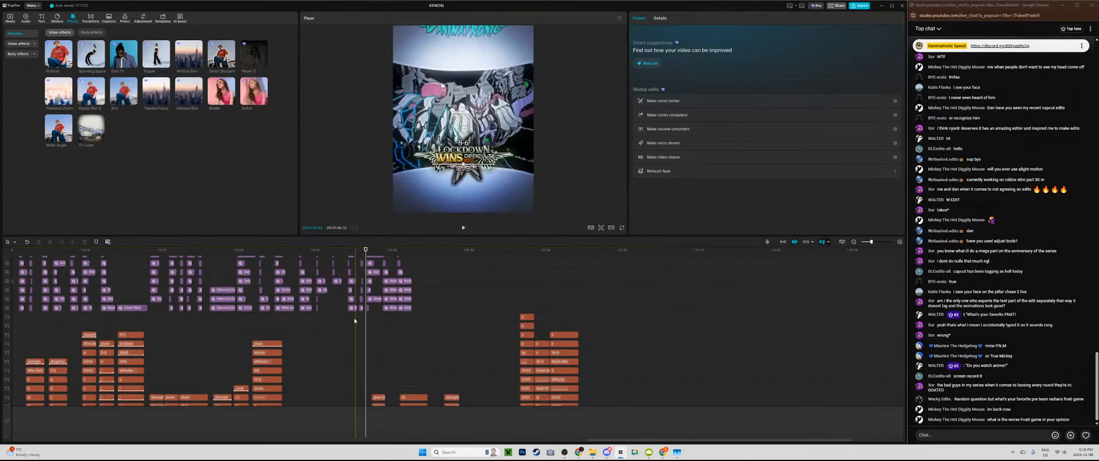
left_click(260, 318)
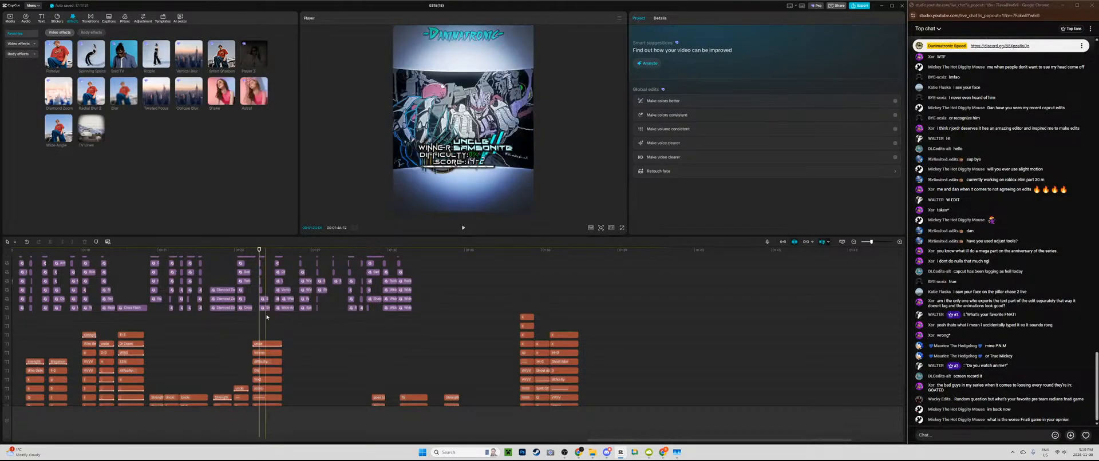
scroll(280, 321, "up", 1)
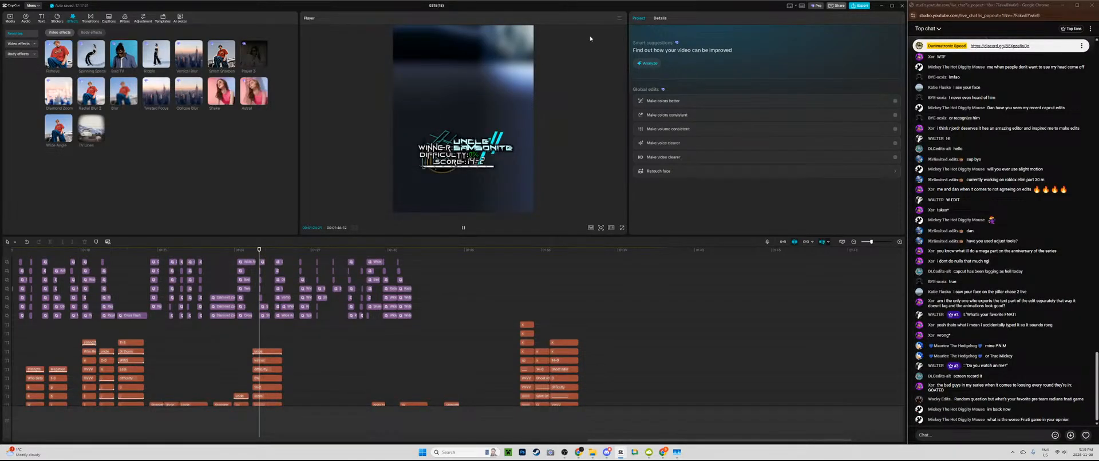
key("space")
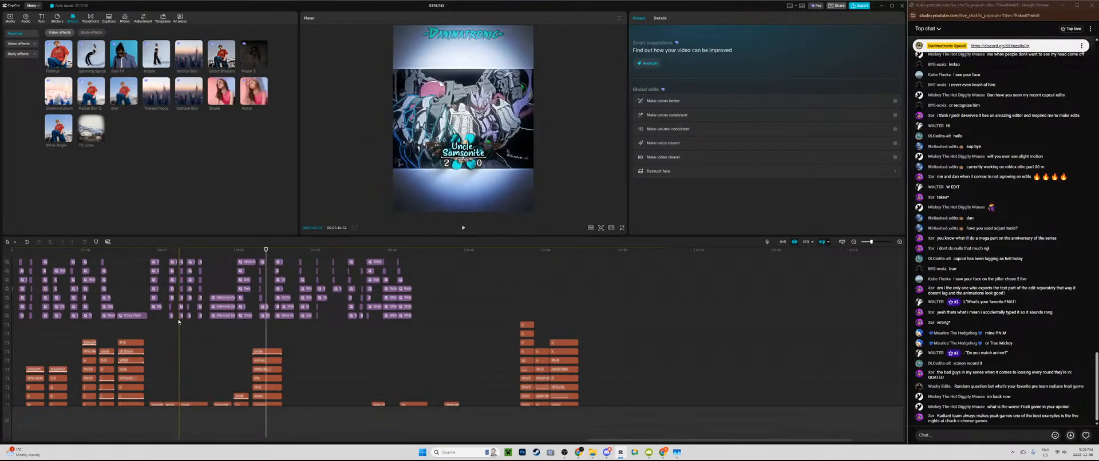
left_click(151, 324)
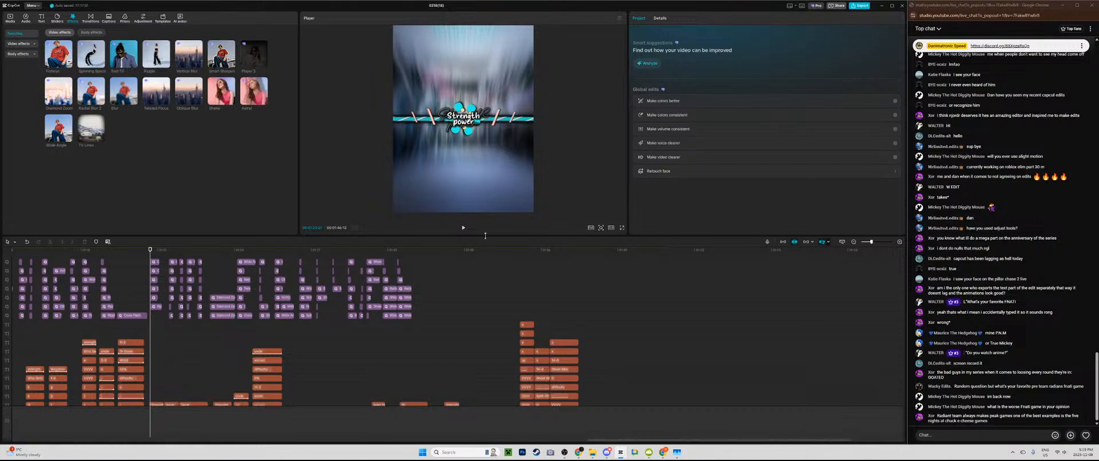
left_click(96, 316)
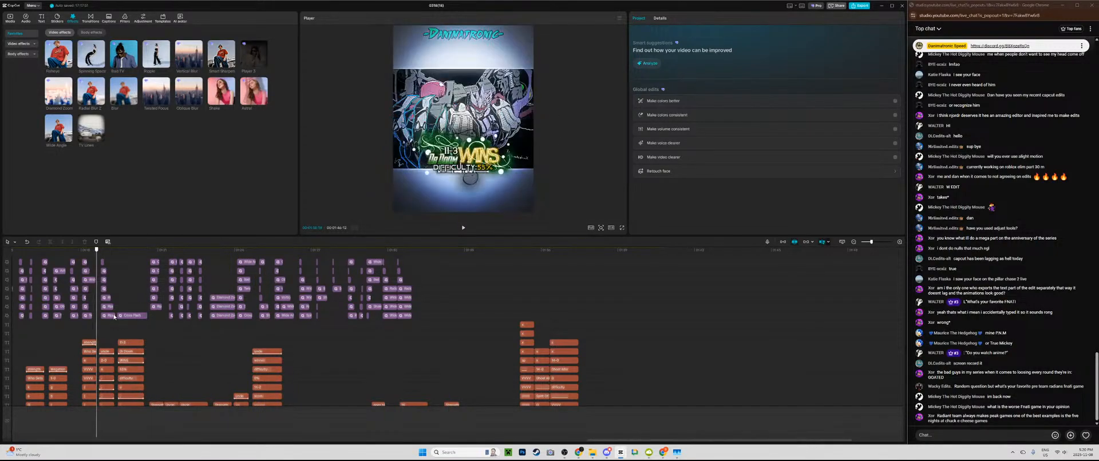
Step: Locate the zoom-blur transition in the Danimatronic section and select its whole stack of effects for reuse
scroll(113, 316, "left", 5)
left_click(21, 354)
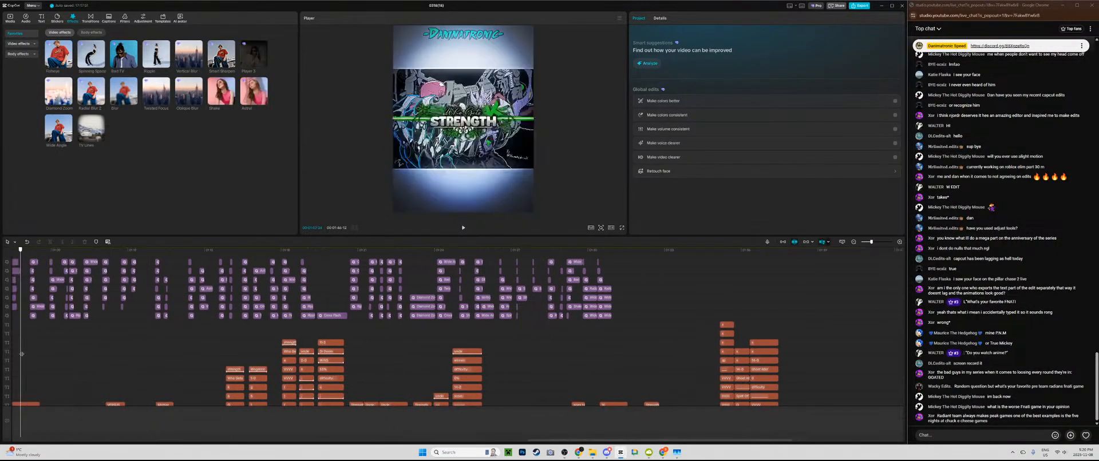
left_click_drag(22, 354, 165, 340)
scroll(172, 339, "up", 2)
scroll(140, 338, "up", 3)
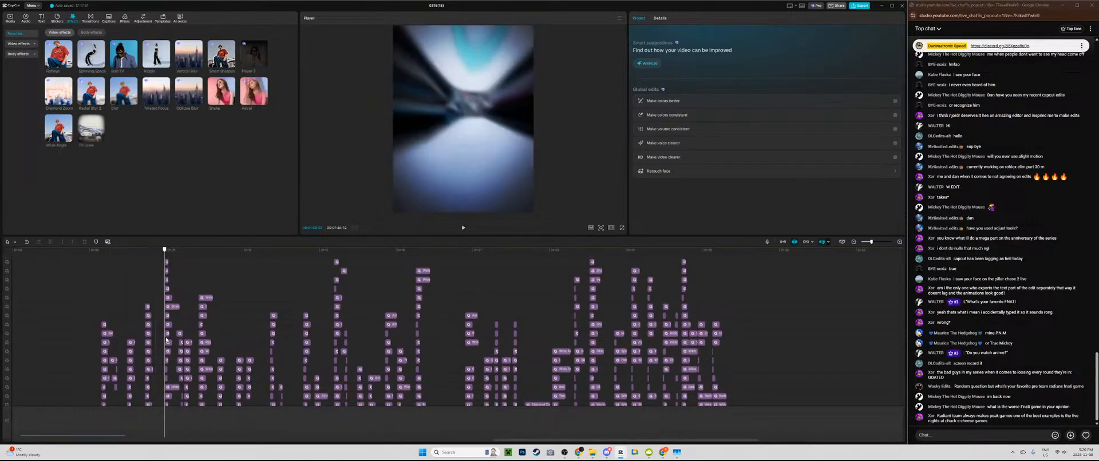
scroll(166, 340, "up", 3)
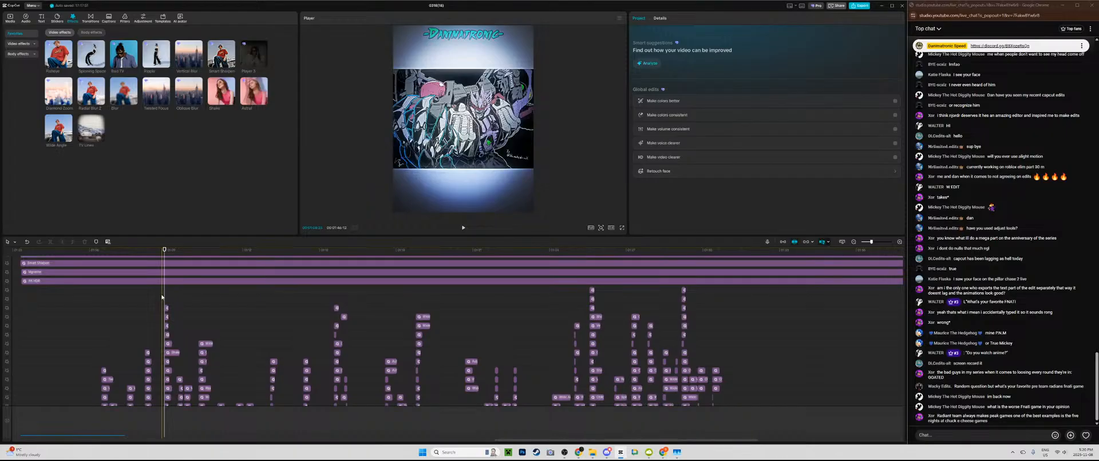
left_click_drag(163, 297, 173, 376)
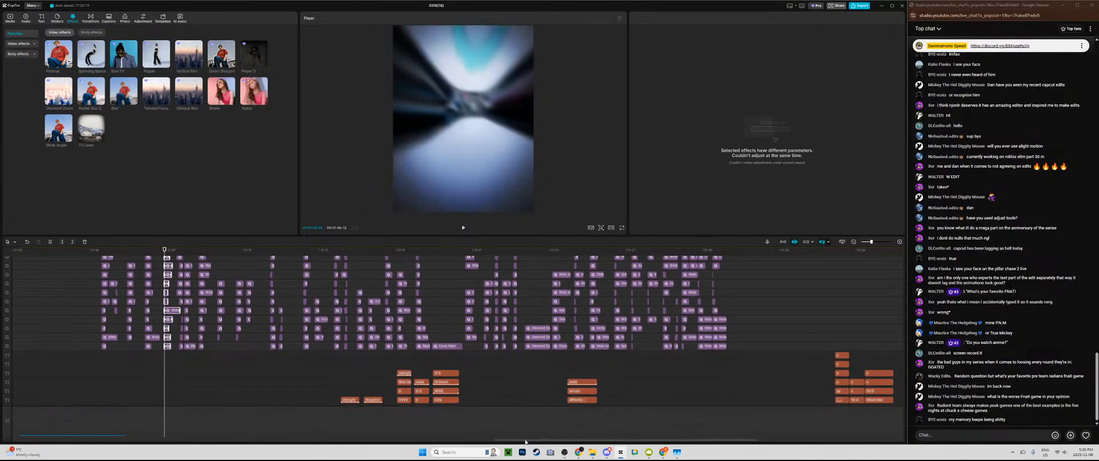
Step: Paste the zoom-blur effect stack at the cut directly after the freeze frame in the Ghost Rider section
left_click_drag(526, 441, 82, 441)
left_click(359, 350)
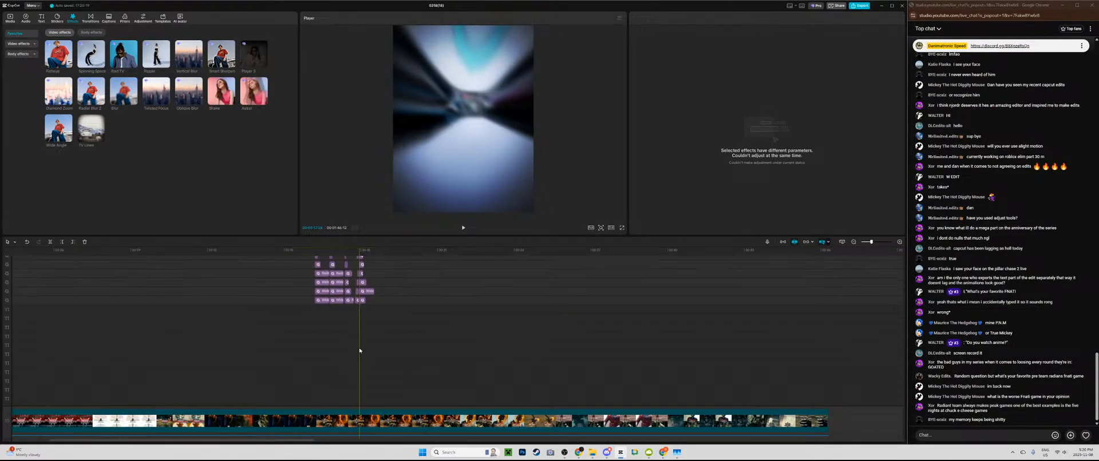
scroll(360, 350, "down", 3)
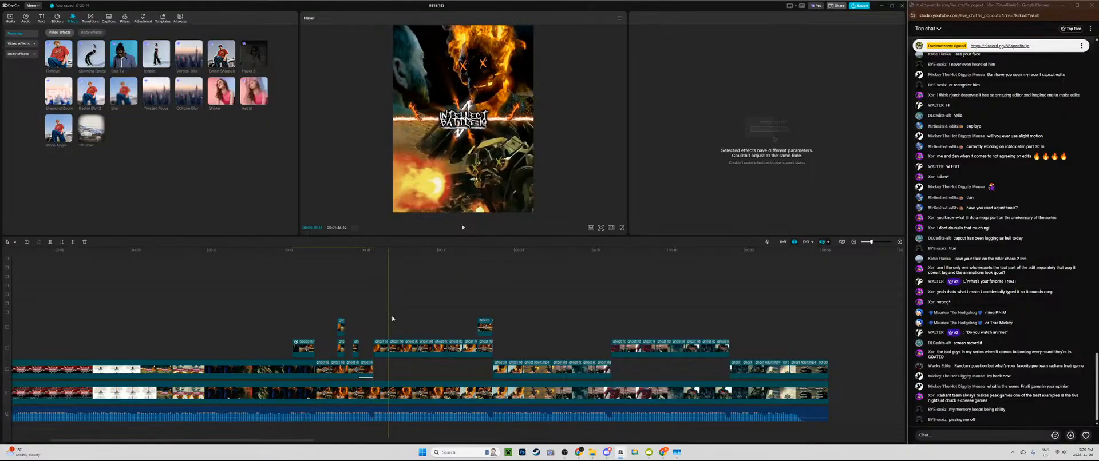
left_click(491, 292)
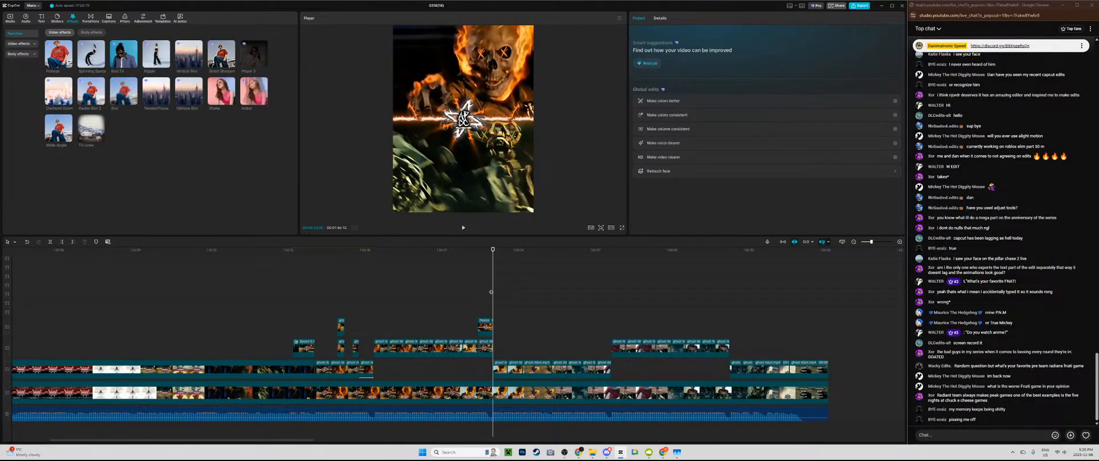
key("ctrl+v")
scroll(548, 357, "down", 3)
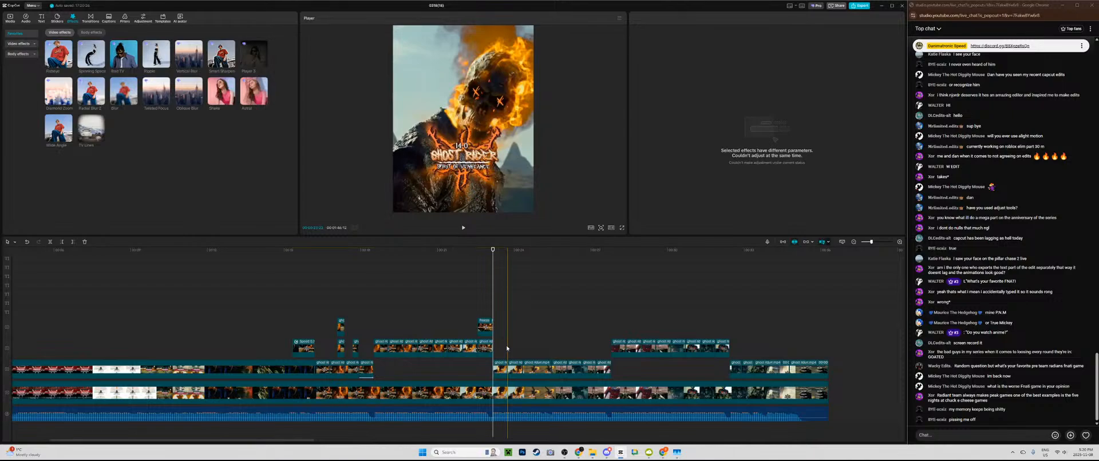
Step: Try pasting the effect stack again at the start of the second clip after the freeze frame, and undo the paste
left_click(506, 348)
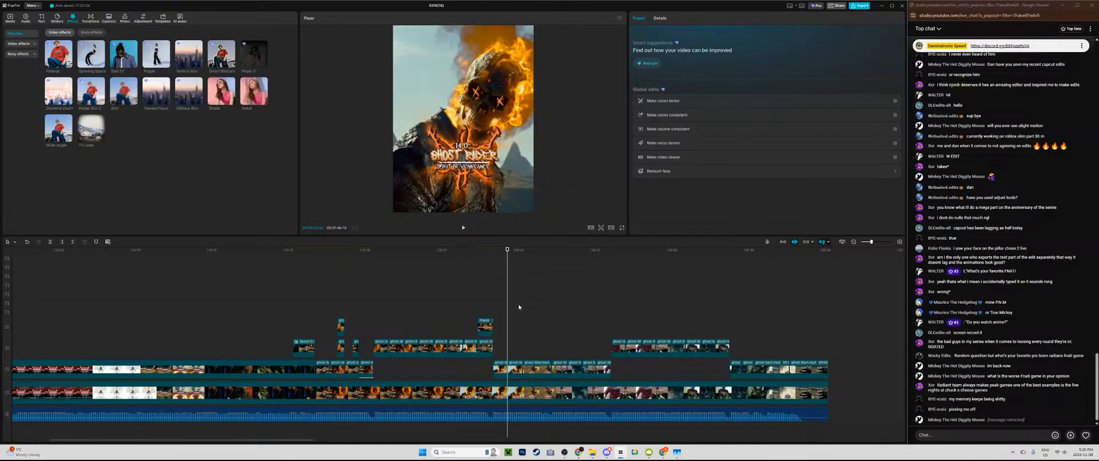
key("ctrl+v")
scroll(514, 319, "down", 5)
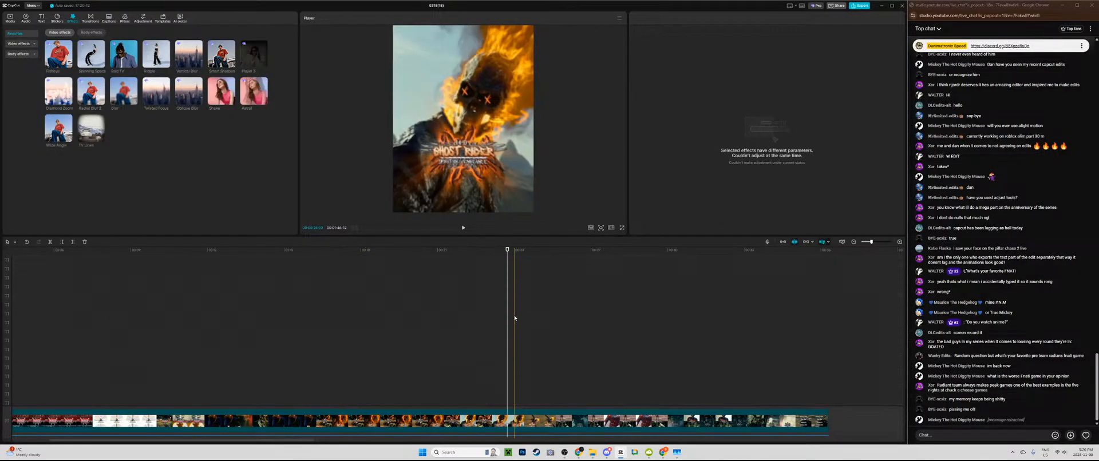
scroll(514, 319, "up", 3)
key("ctrl+z")
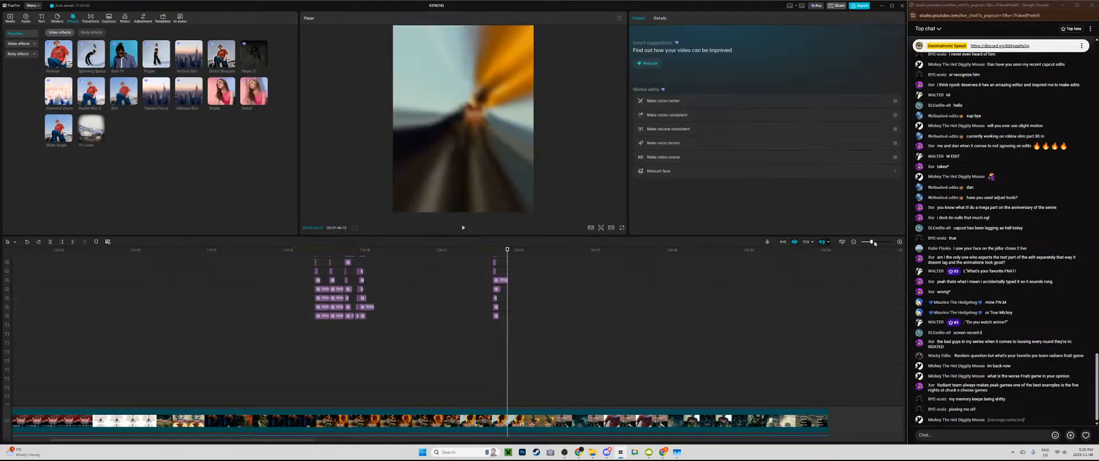
Step: Trim the end of the long Wide Angle effect to the cut before the second clip after the freeze frame
left_click_drag(875, 243, 879, 243)
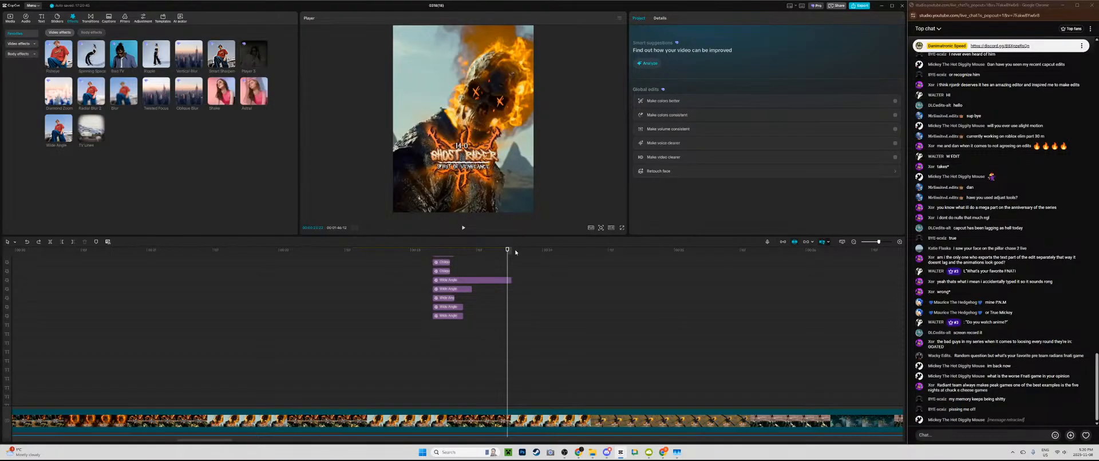
left_click(498, 296)
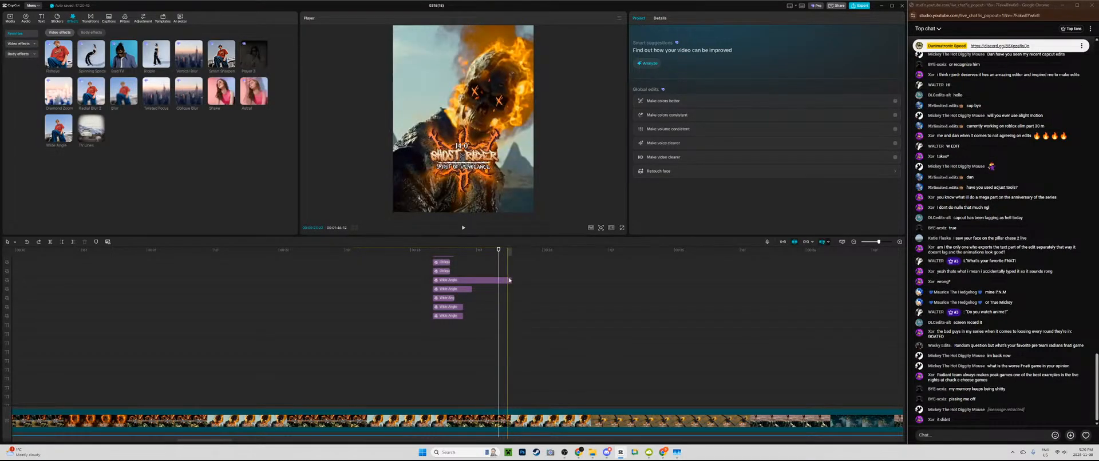
left_click(509, 281)
key("space")
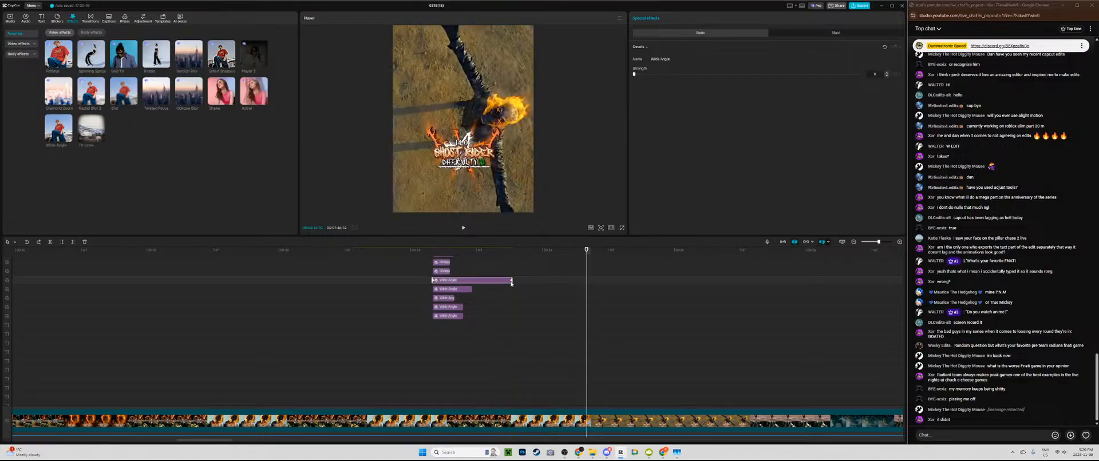
left_click(511, 281)
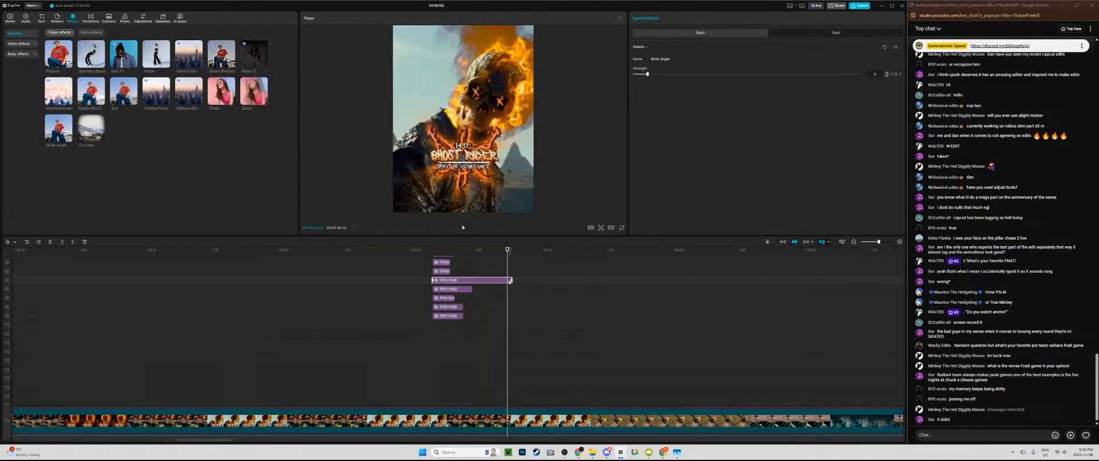
left_click(512, 282)
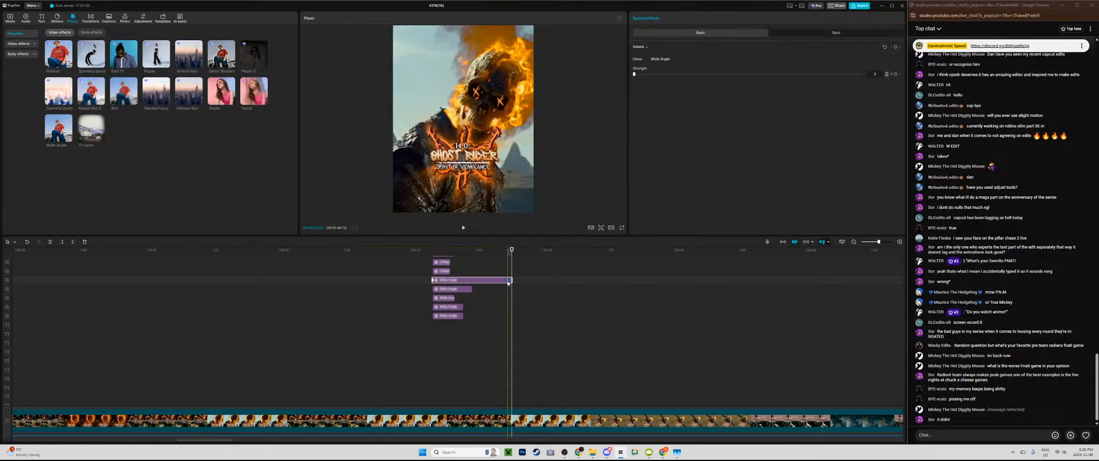
left_click(507, 284)
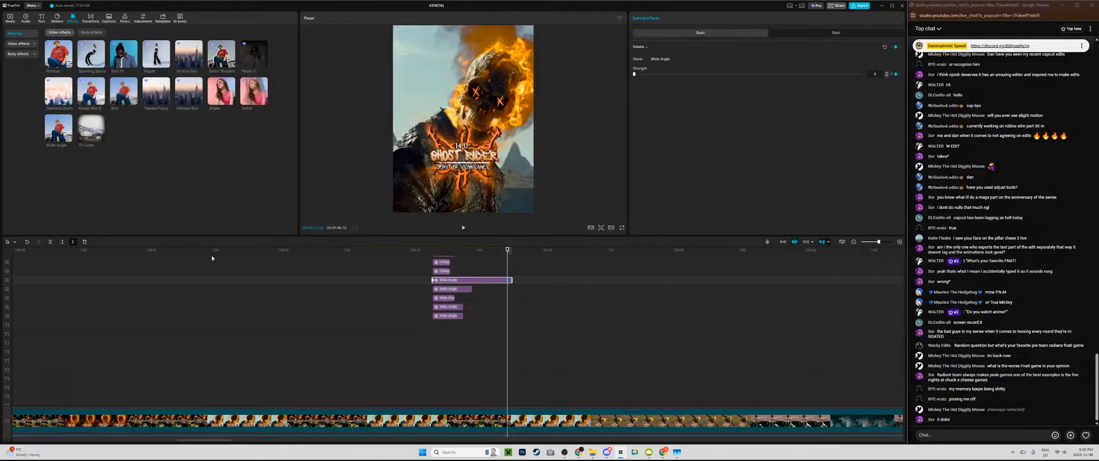
Step: Trim the end of the long Shake effect to the same cut before the second clip
scroll(504, 292, "up", 4)
left_click(498, 300)
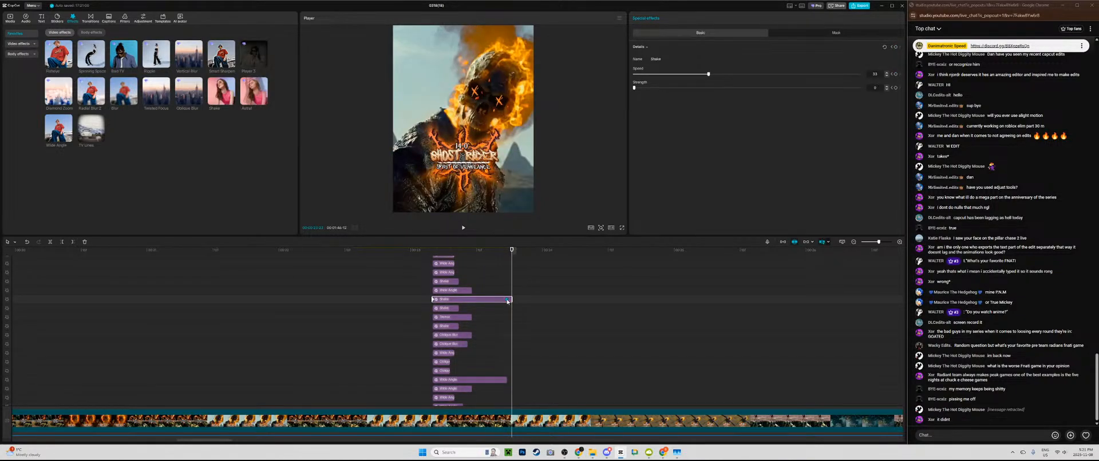
left_click(507, 300)
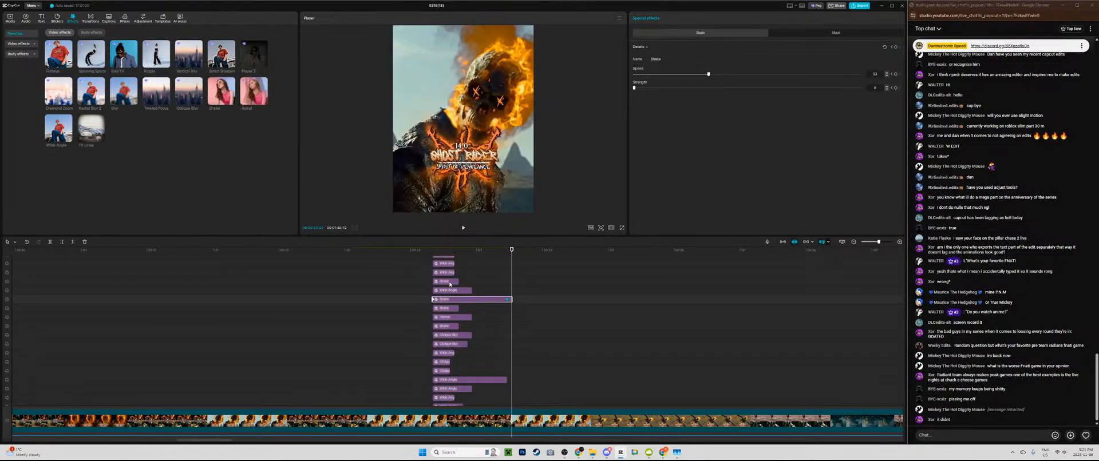
left_click(73, 242)
Step: Copy the whole trimmed effect stack, paste it at the start of the second clip after the freeze frame, and preview the transition
scroll(442, 307, "up", 2)
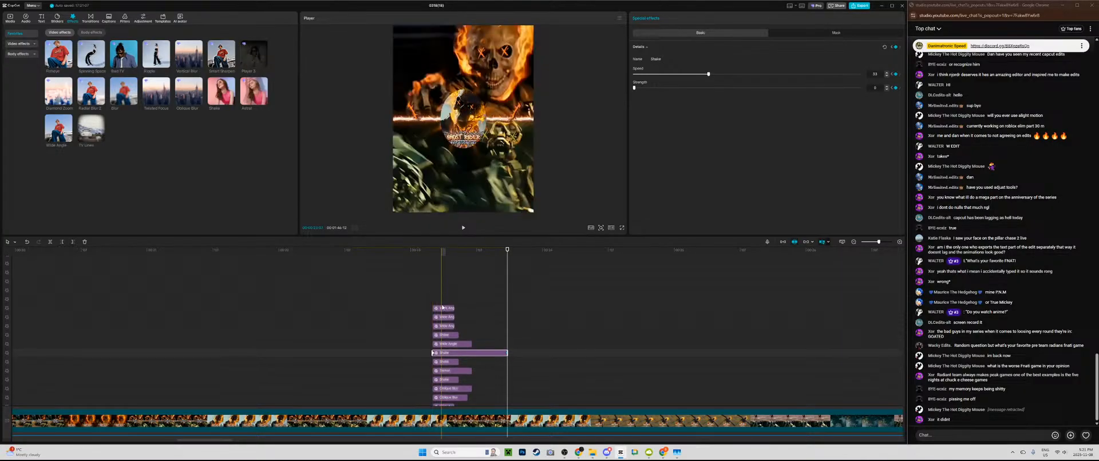
left_click_drag(410, 291, 519, 313)
scroll(513, 334, "down", 5)
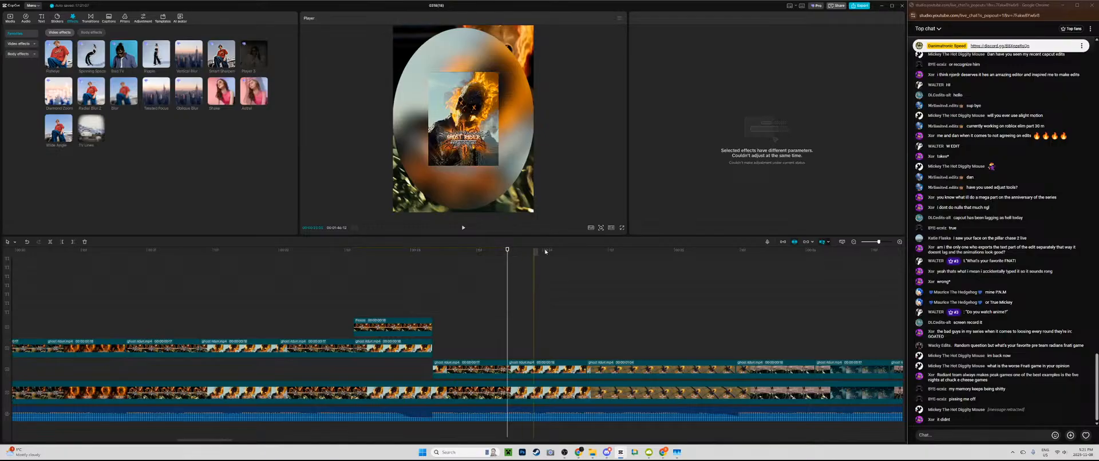
key("ctrl+v")
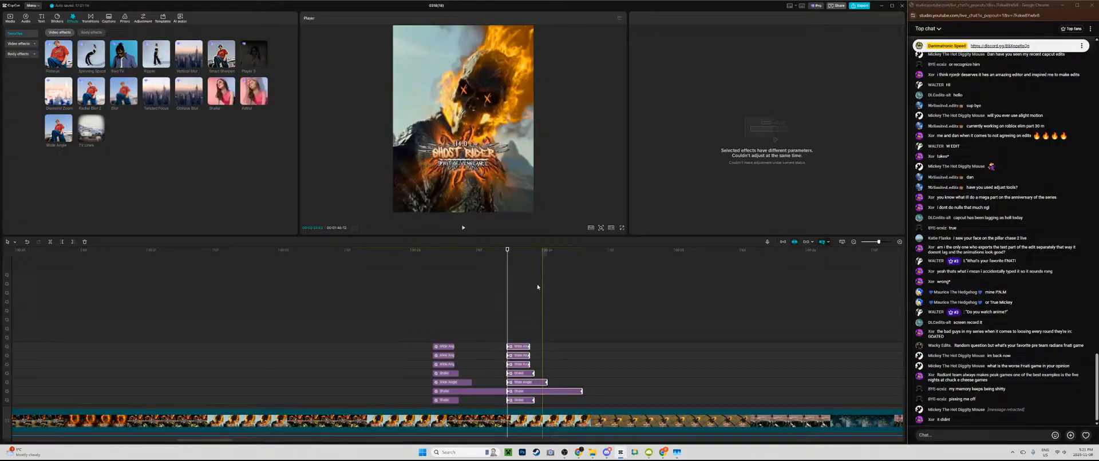
scroll(475, 297, "down", 5)
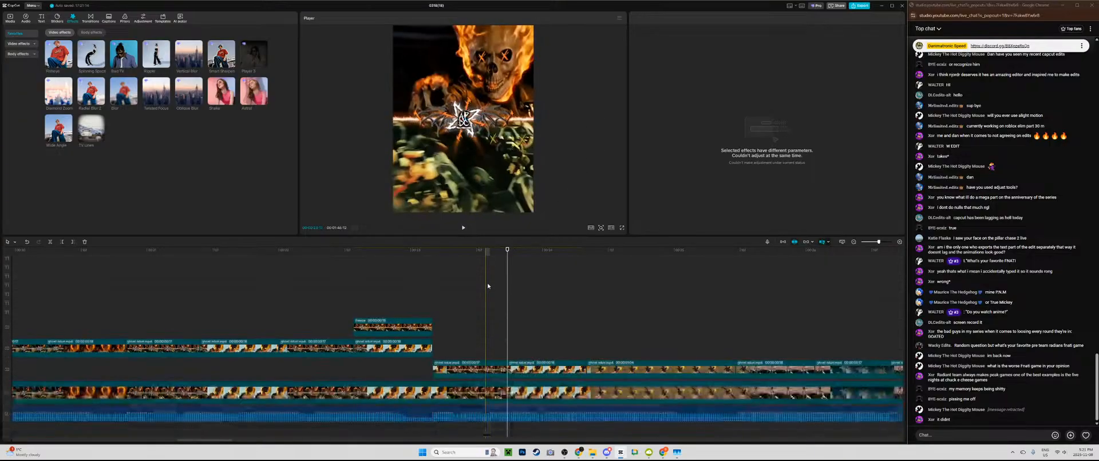
left_click(434, 302)
key("space")
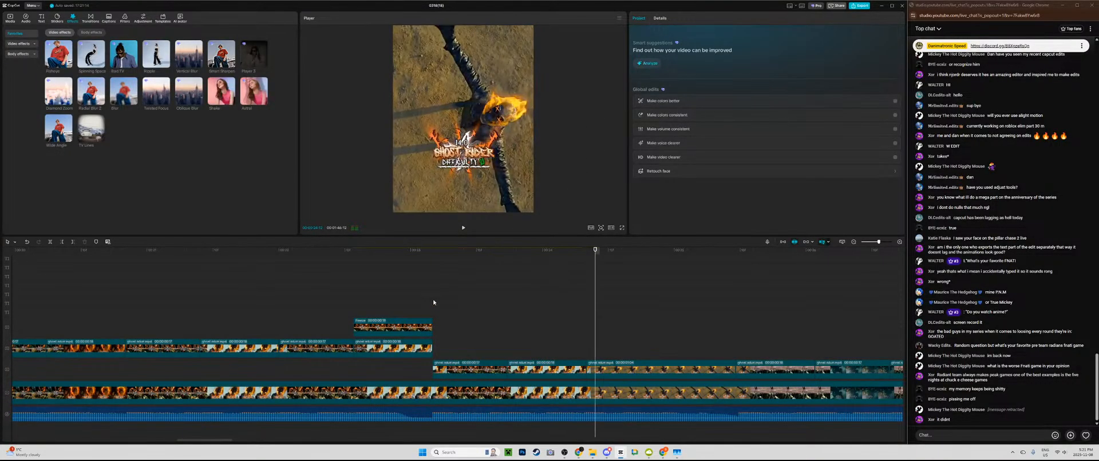
Step: Keyframe the scale of the first clip after the freeze frame, enlarging it to about 148% at its start
left_click(433, 304)
left_click(468, 369)
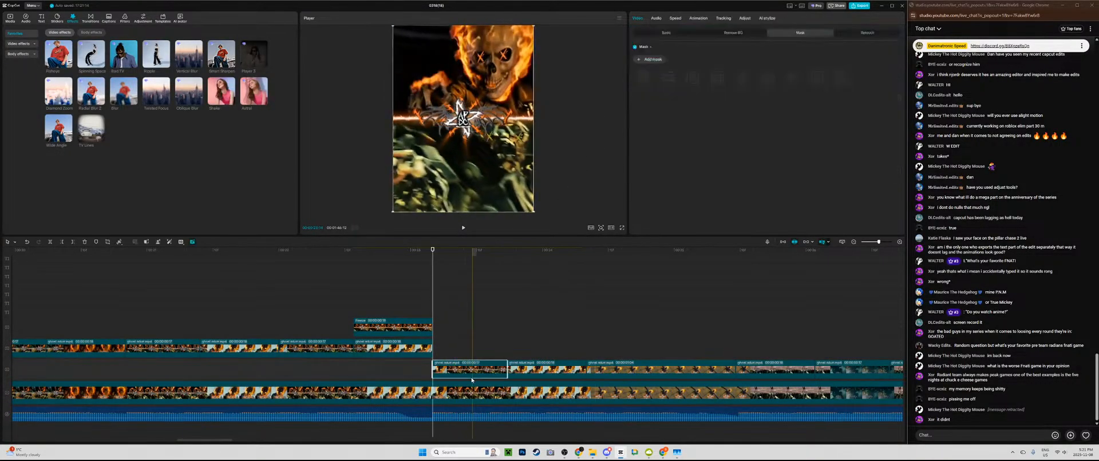
left_click(655, 34)
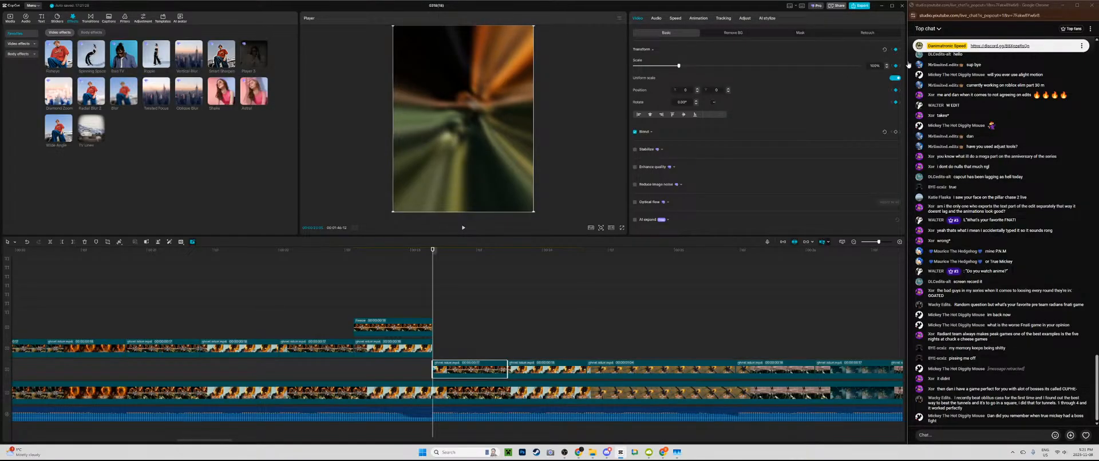
key("Right")
key("Right")
key("Right")
key("Right")
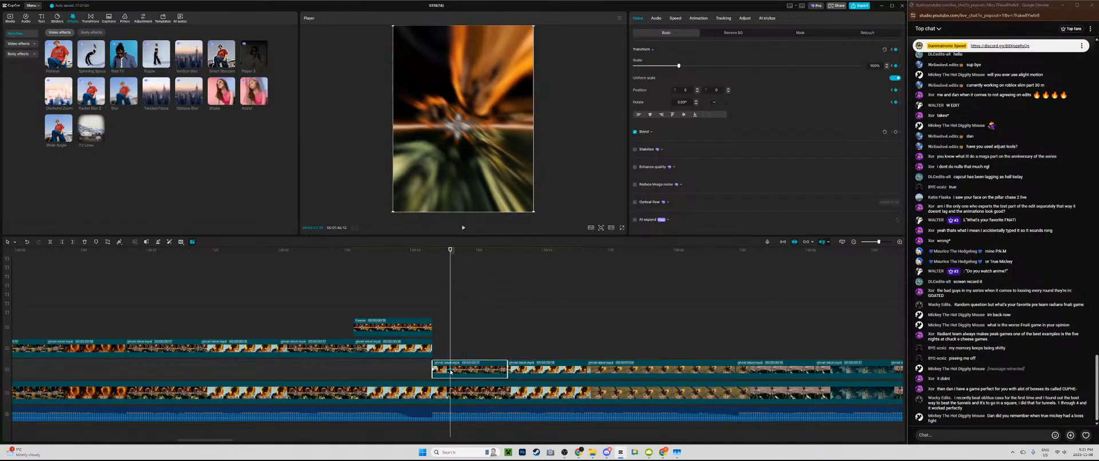
left_click(432, 298)
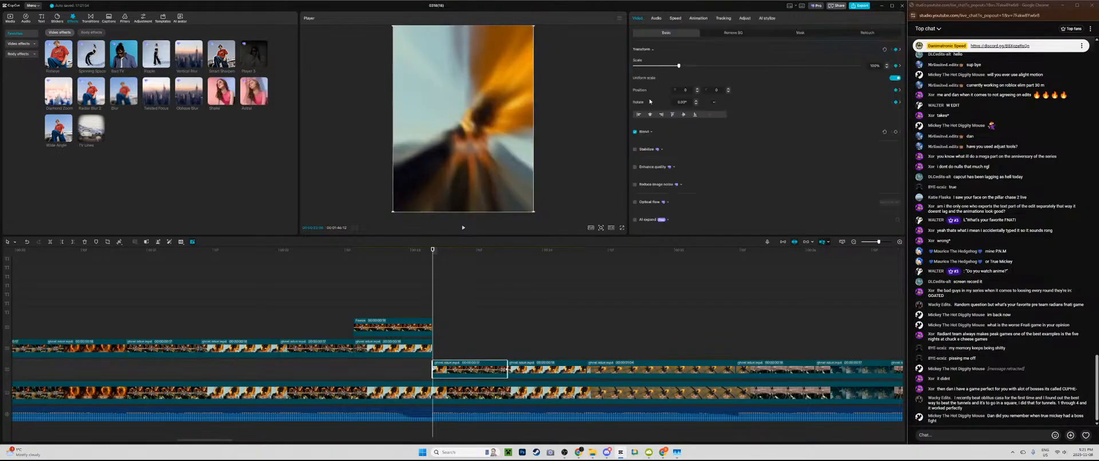
left_click_drag(680, 68, 701, 66)
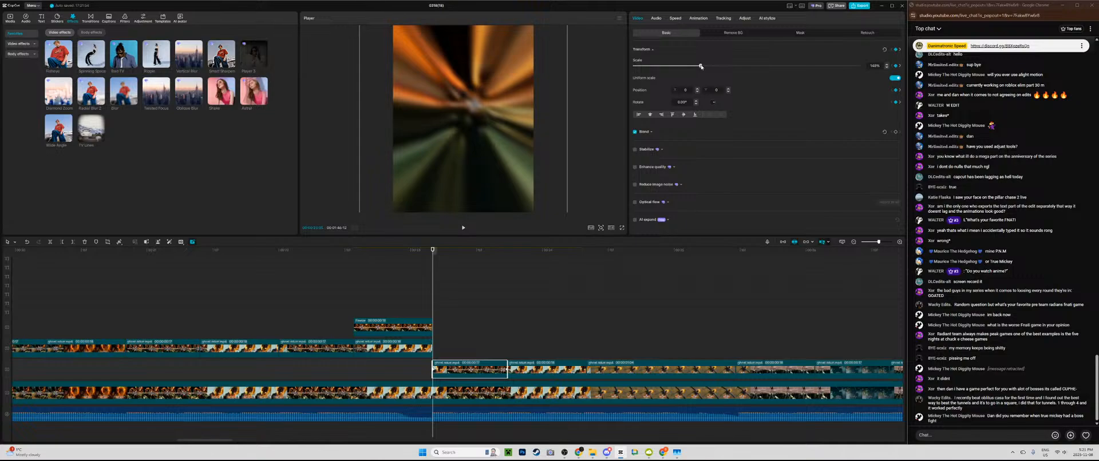
Step: Preview the zoom and apply a preset easing curve to the clip's Transform keyframes in its keyframe graph
key("space")
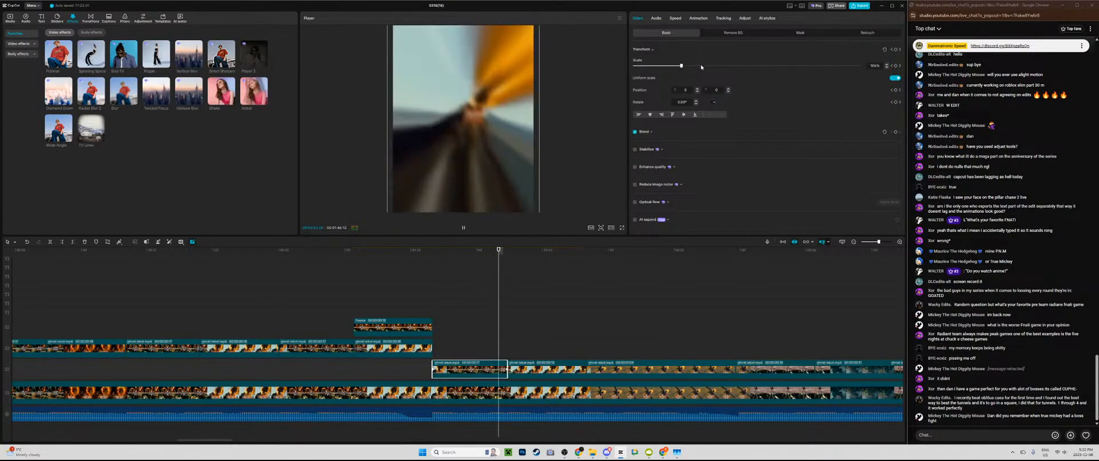
key("space")
key("alt+k")
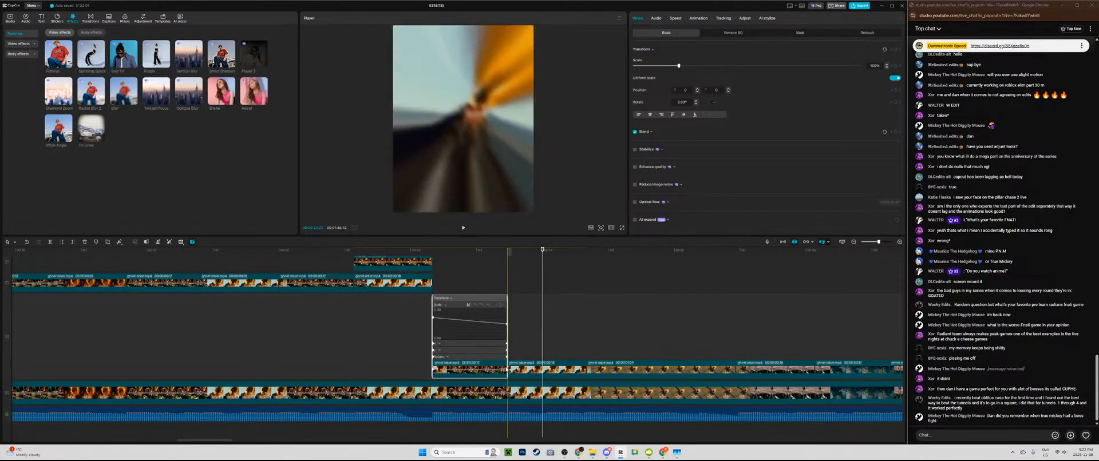
left_click(507, 288)
left_click(468, 305)
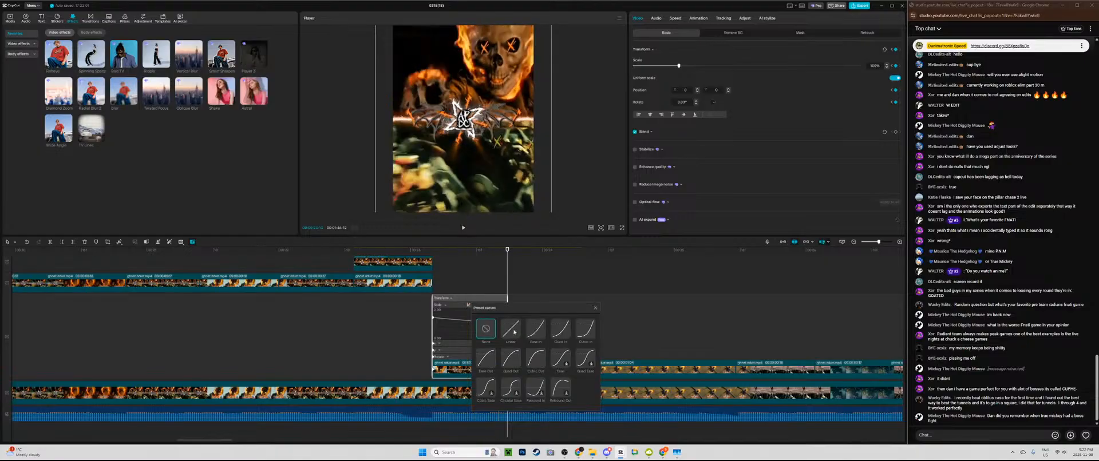
left_click(596, 308)
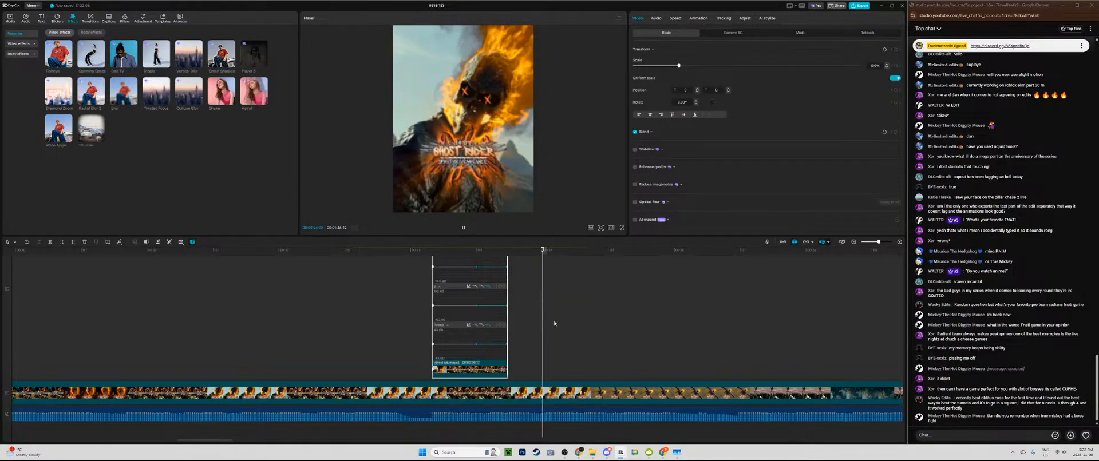
key("alt+k")
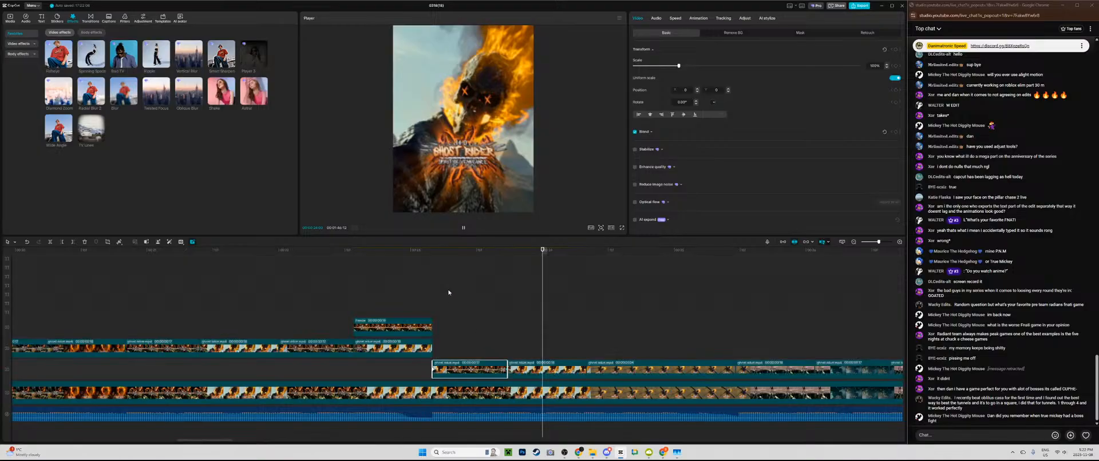
Step: Raise the scale keyframe at the start of the first clip after the freeze frame to 184% and play the result
left_click(437, 290)
left_click_drag(436, 292, 433, 292)
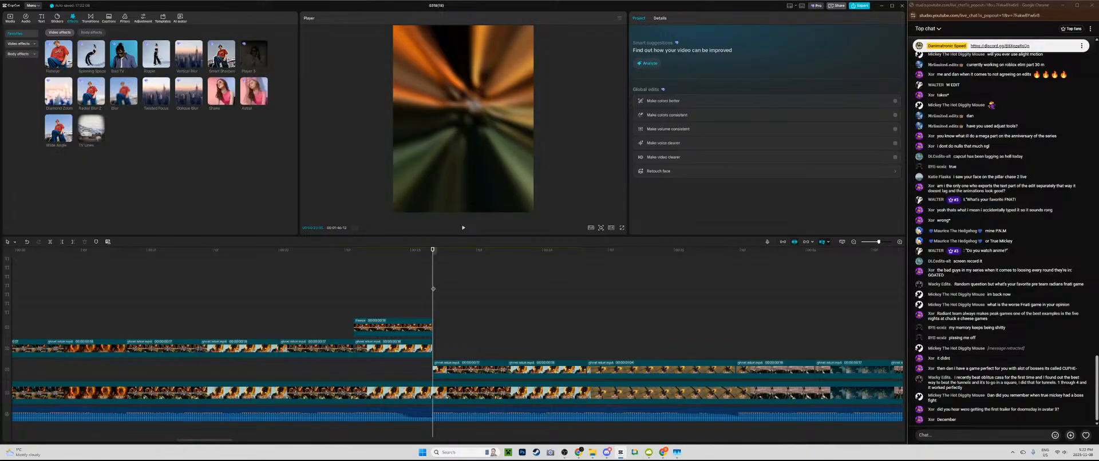
left_click(451, 374)
key("space")
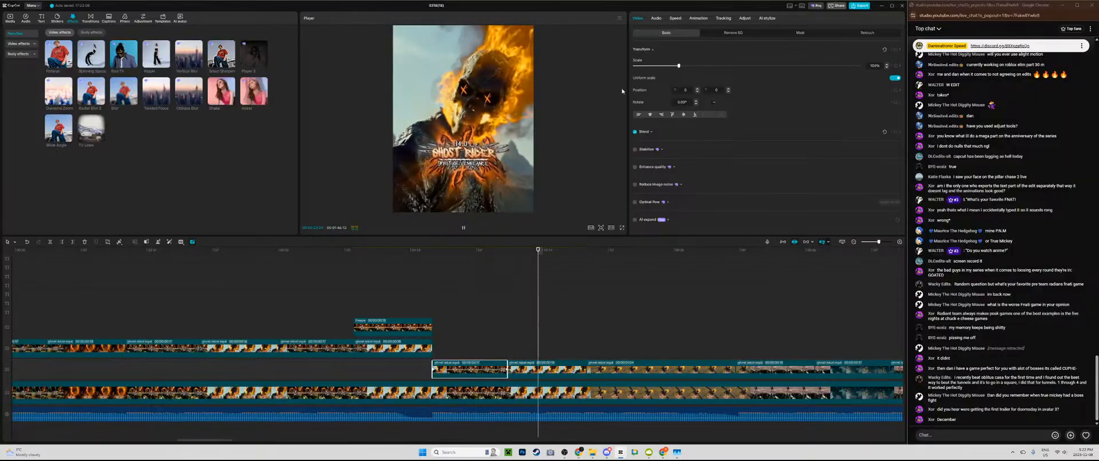
left_click(432, 288)
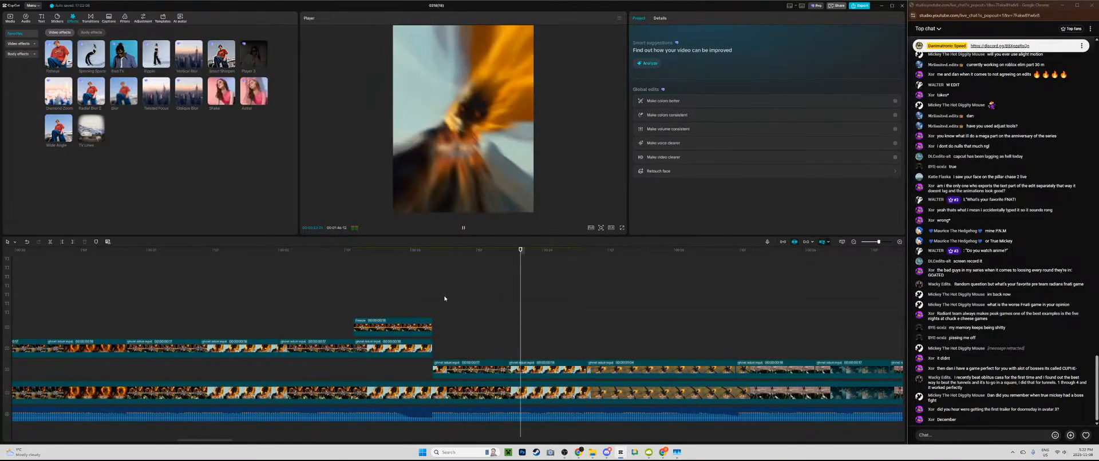
left_click(431, 296)
left_click(438, 370)
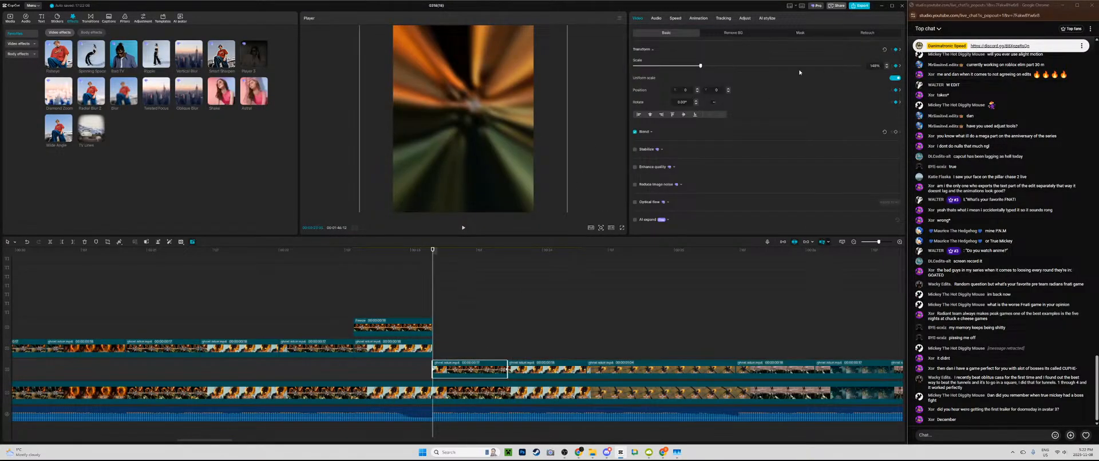
left_click_drag(706, 67, 717, 67)
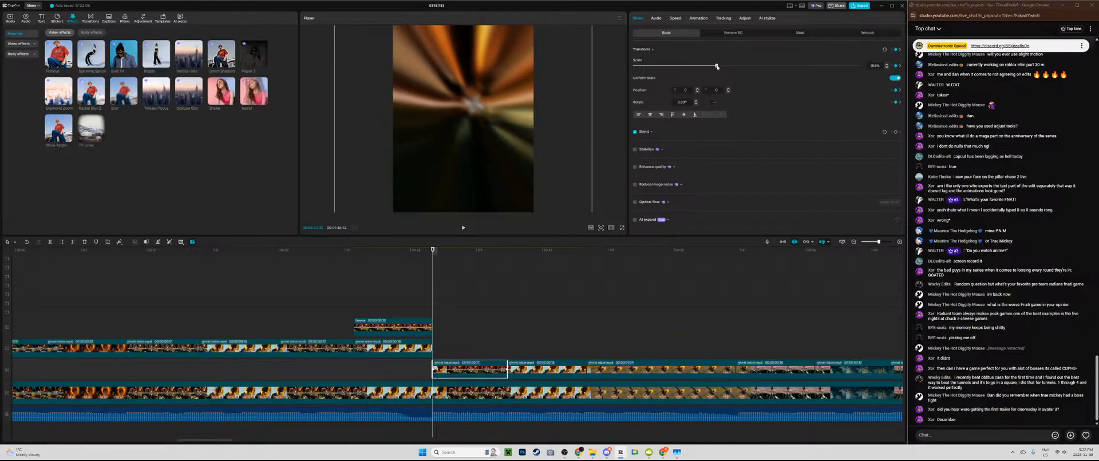
key("space")
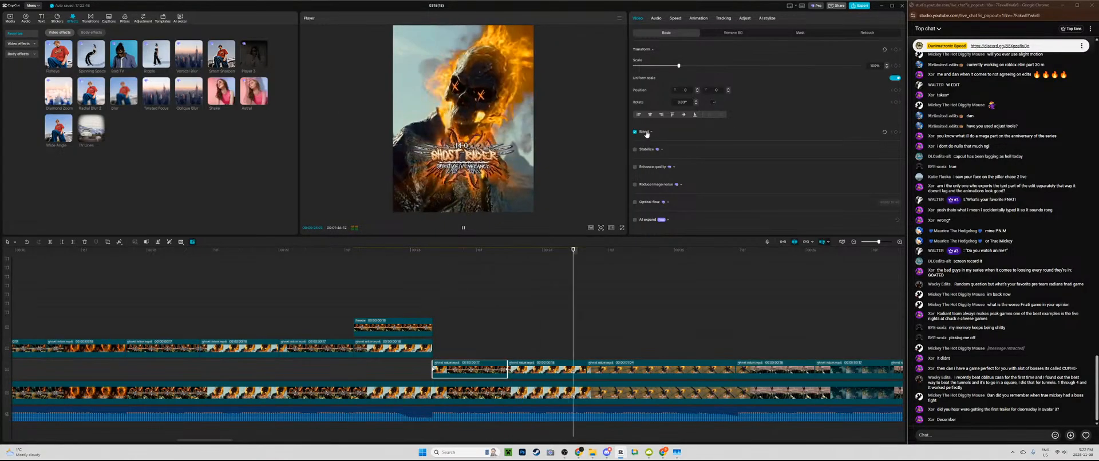
Step: Reapply preset easing curves to the enlarged clip's keyframe graphs, including rotation, and play the transition
key("space")
double_click(495, 368)
left_click(505, 369)
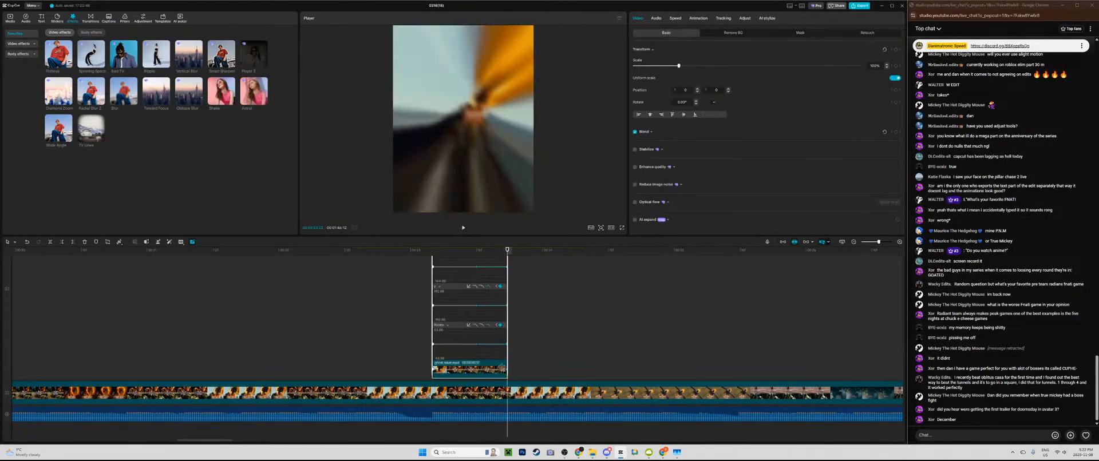
left_click(469, 325)
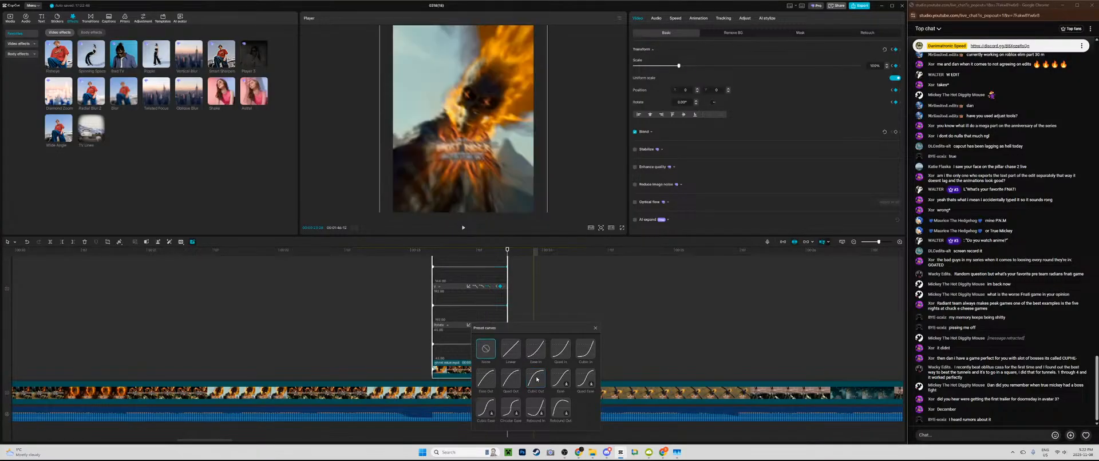
key("space")
left_click(595, 329)
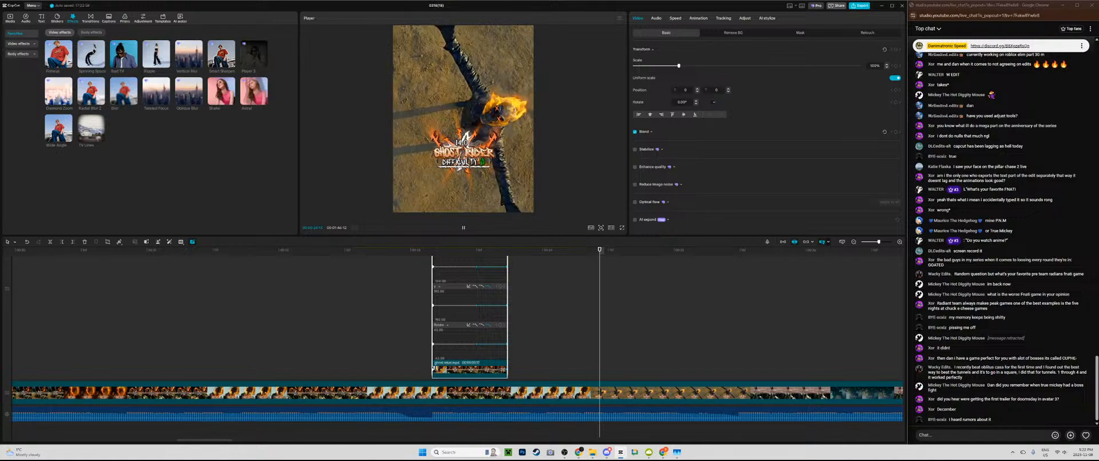
left_click(433, 368)
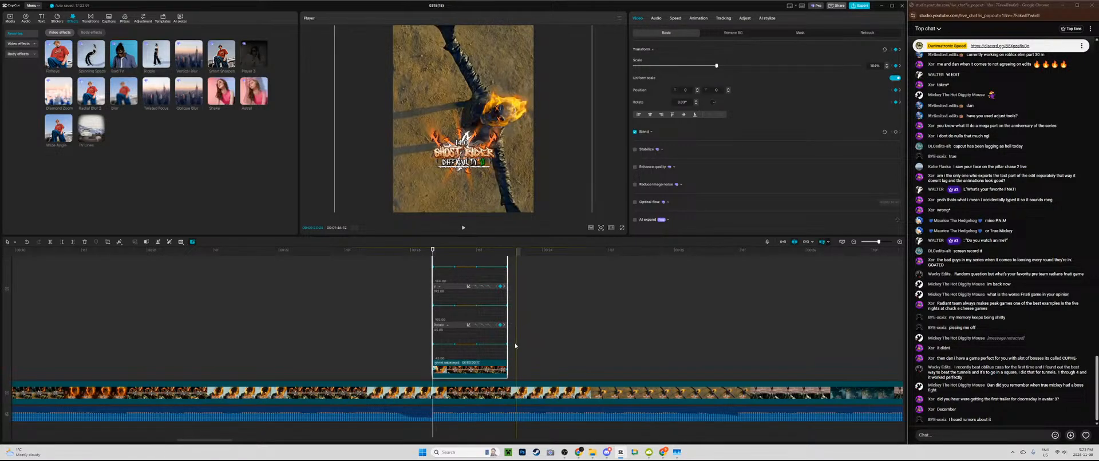
left_click(518, 347)
Step: Paste the effect stack once more at the start of the second clip after the freeze frame
left_click(527, 374)
left_click(509, 348)
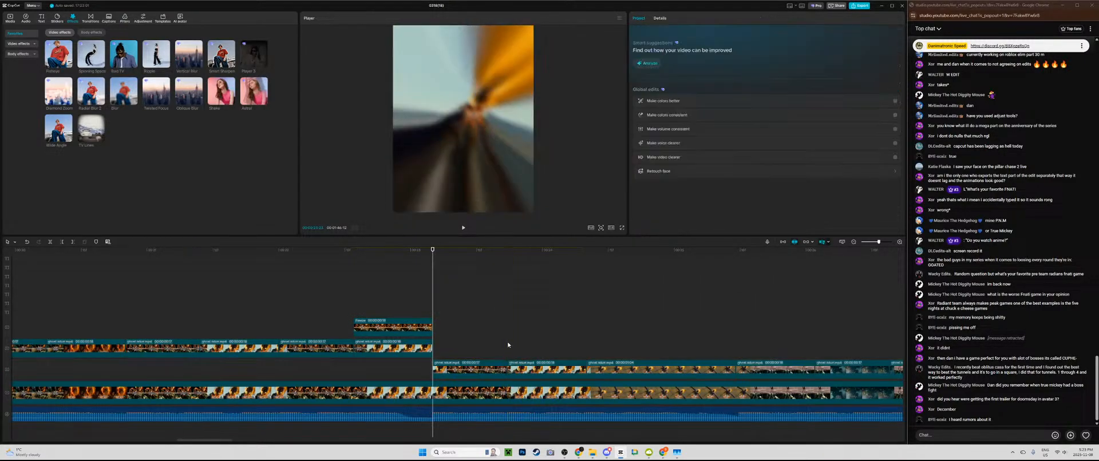
key("ctrl+v")
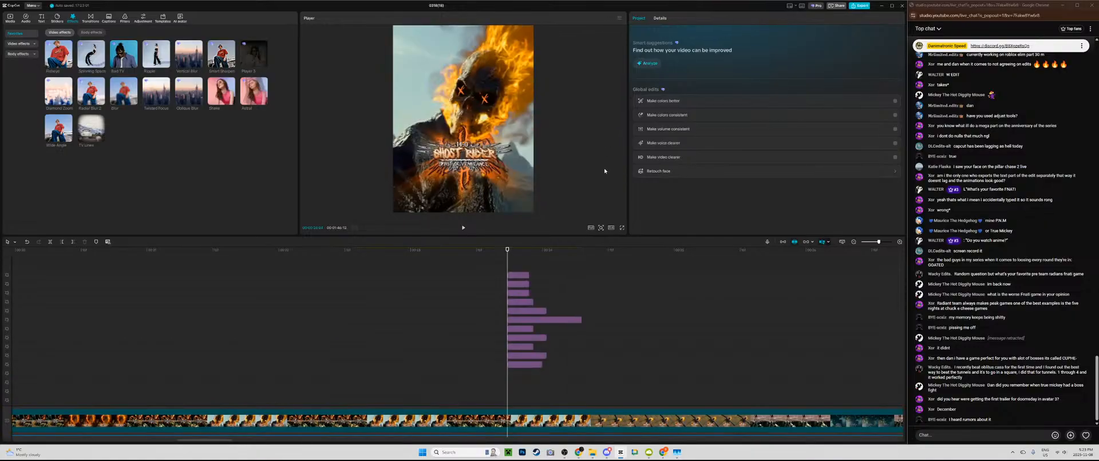
Step: Undo the last effect-stack paste and paste the stack again, aligned to the start of the second clip after the freeze frame
key("ctrl+z")
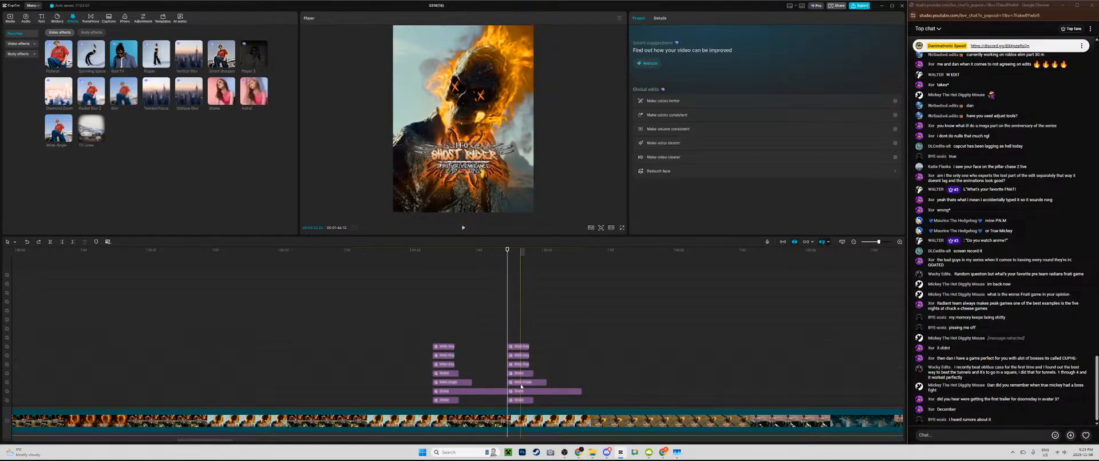
scroll(525, 395, "down", 5)
left_click(527, 372)
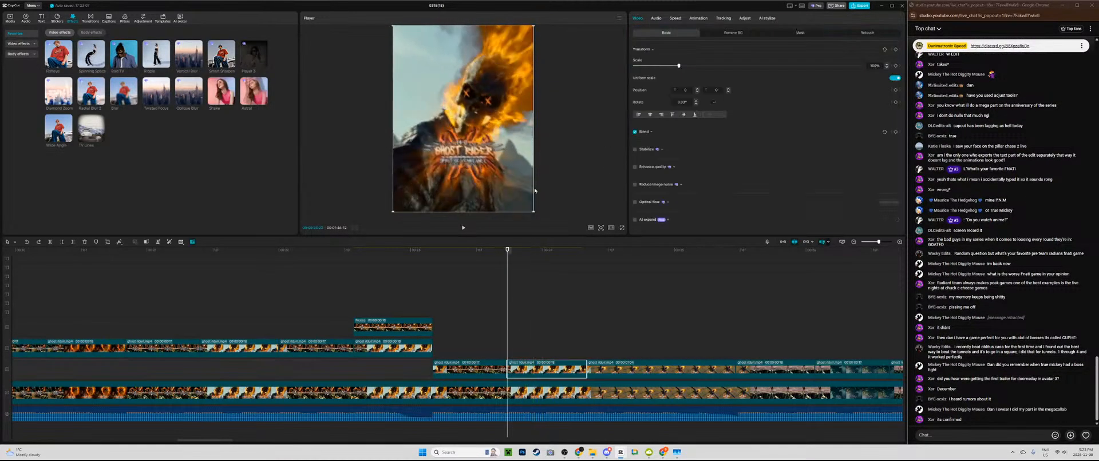
key("ctrl+v")
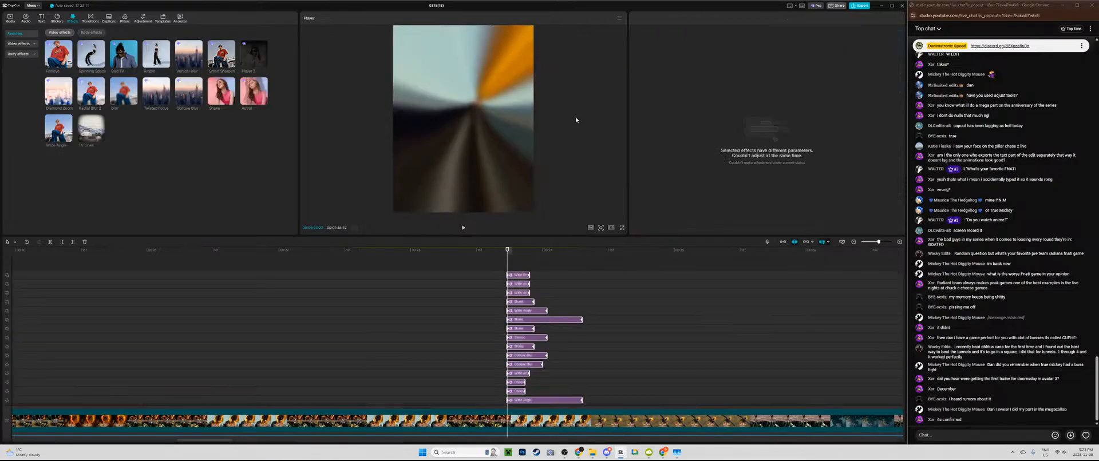
scroll(517, 351, "down", 5)
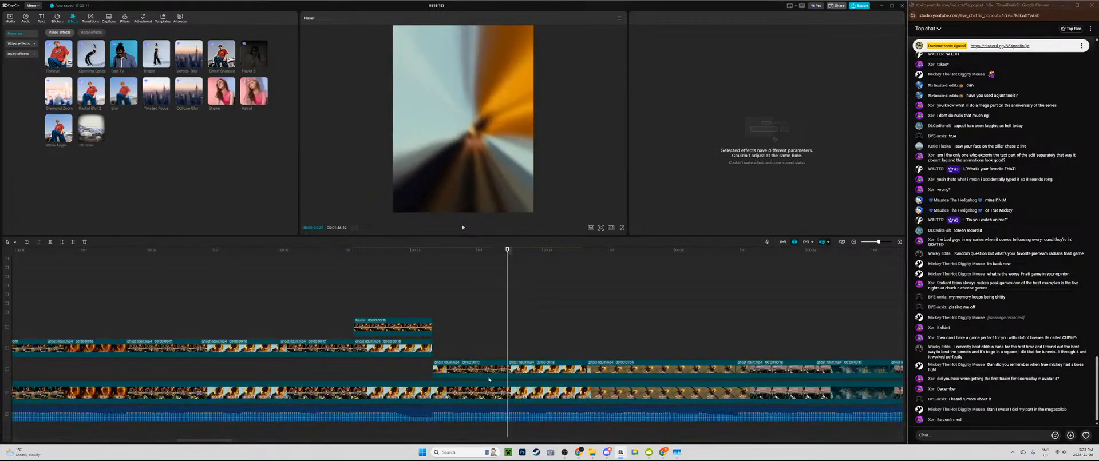
key("ctrl+z")
Step: Copy the Transform keyframes from the first clip after the freeze frame to the second clip's start, including the 184% starting scale
left_click(506, 373)
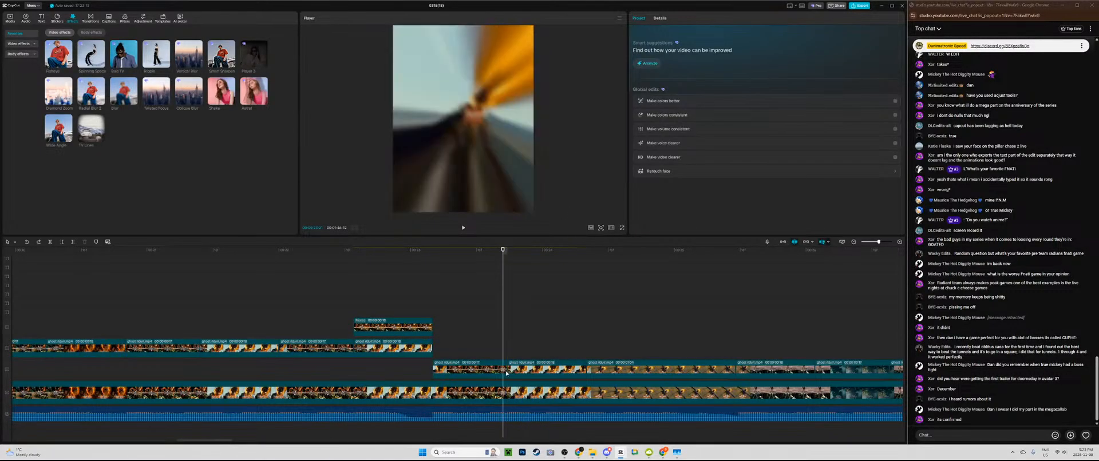
left_click(434, 369)
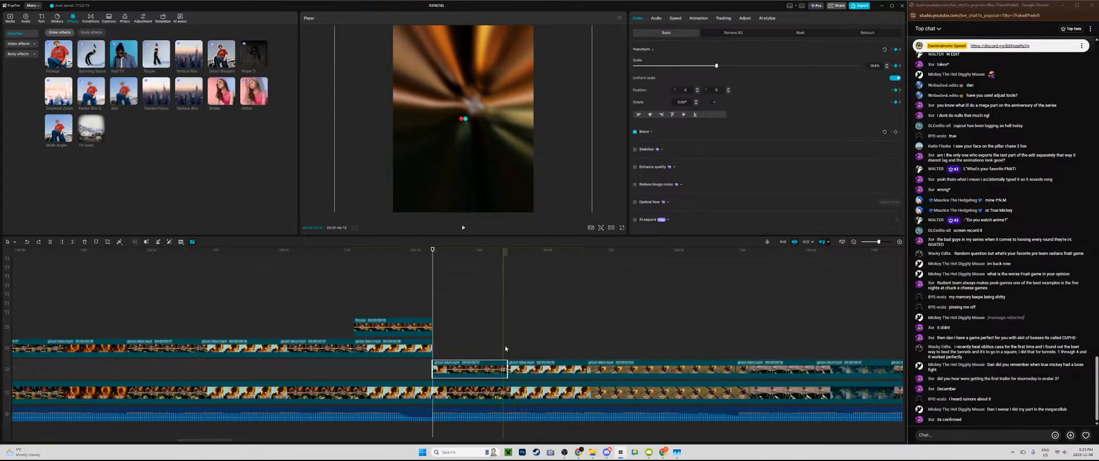
left_click(516, 369)
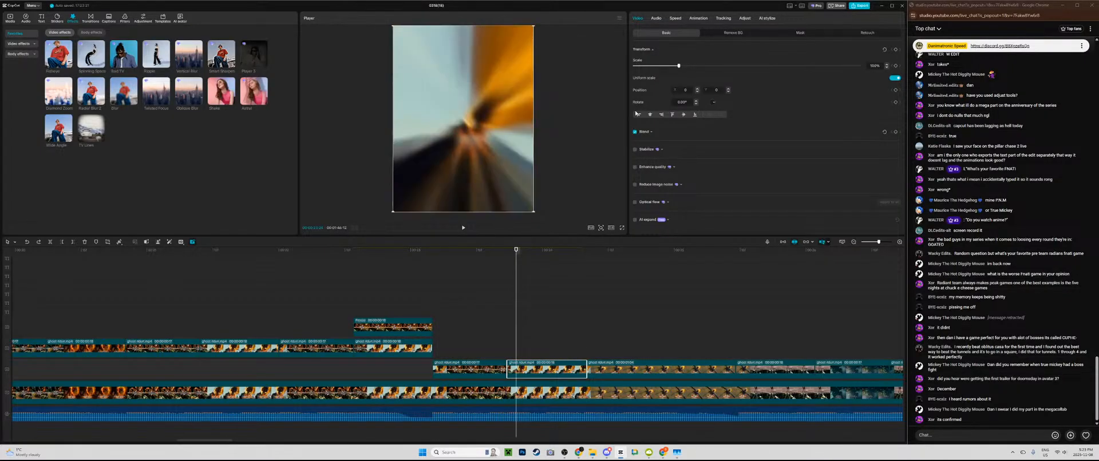
key("Left")
key("Left")
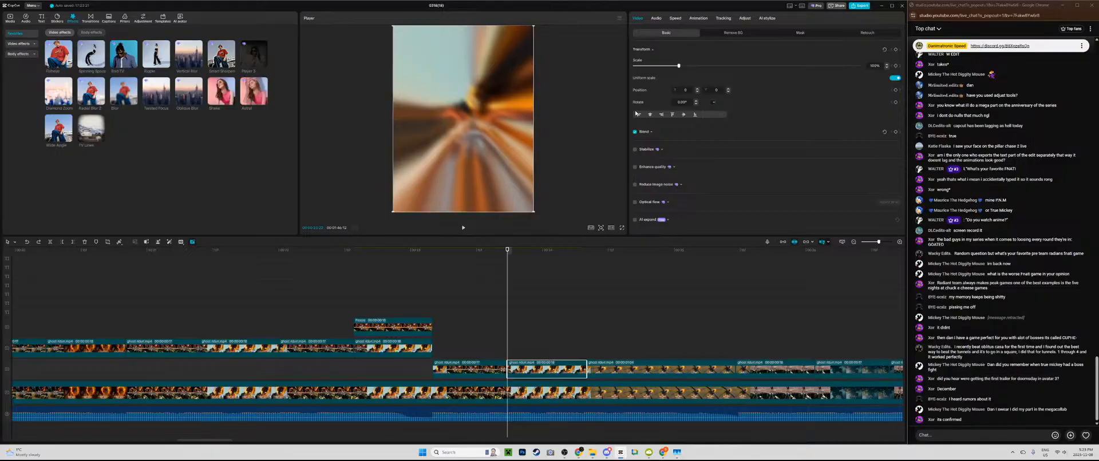
key("ctrl+v")
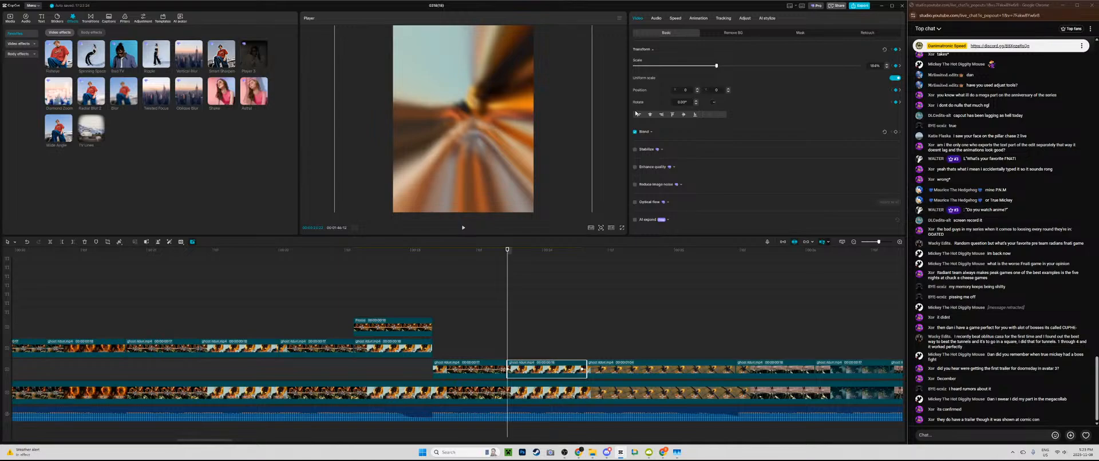
left_click(583, 370)
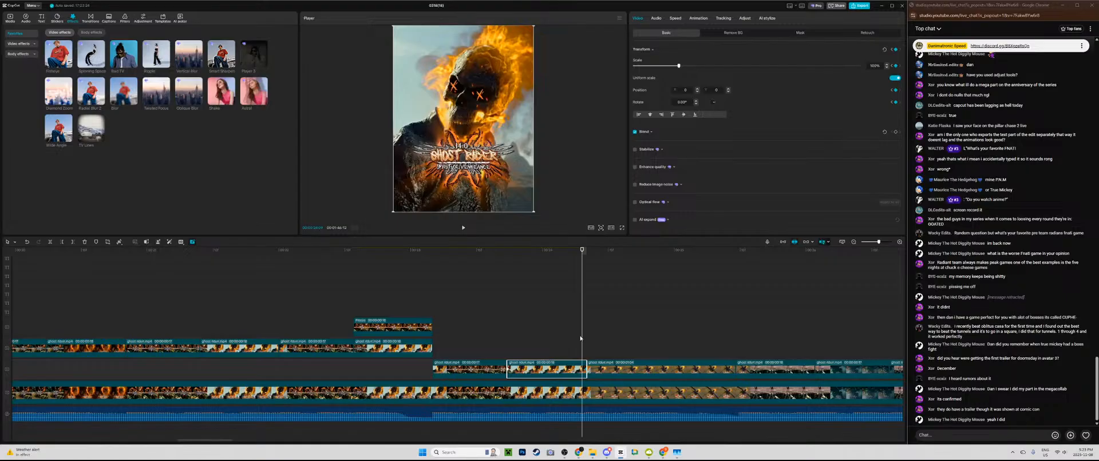
Step: Switch to YouTube Studio in the browser and end the "Editing stream/ talking with viewers" live stream
mouse_move(583, 454)
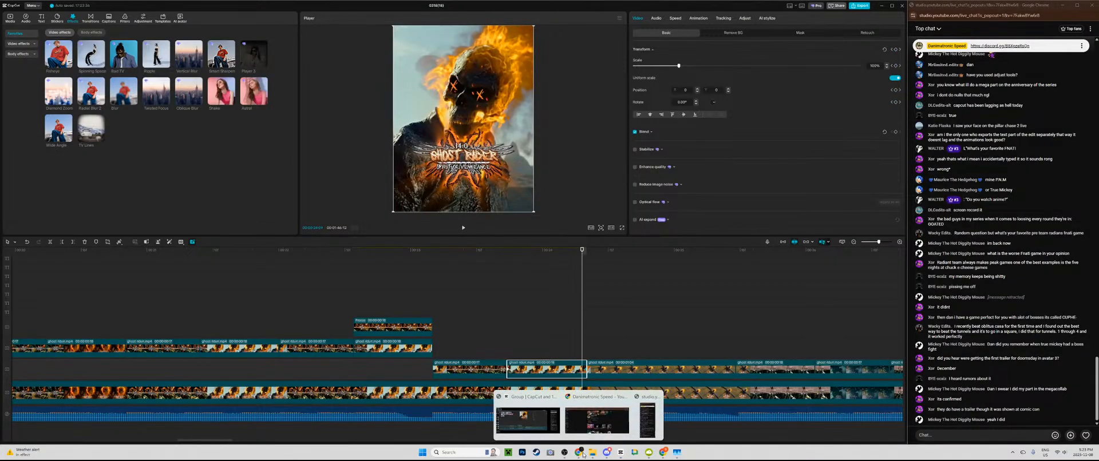
left_click(597, 421)
left_click(228, 6)
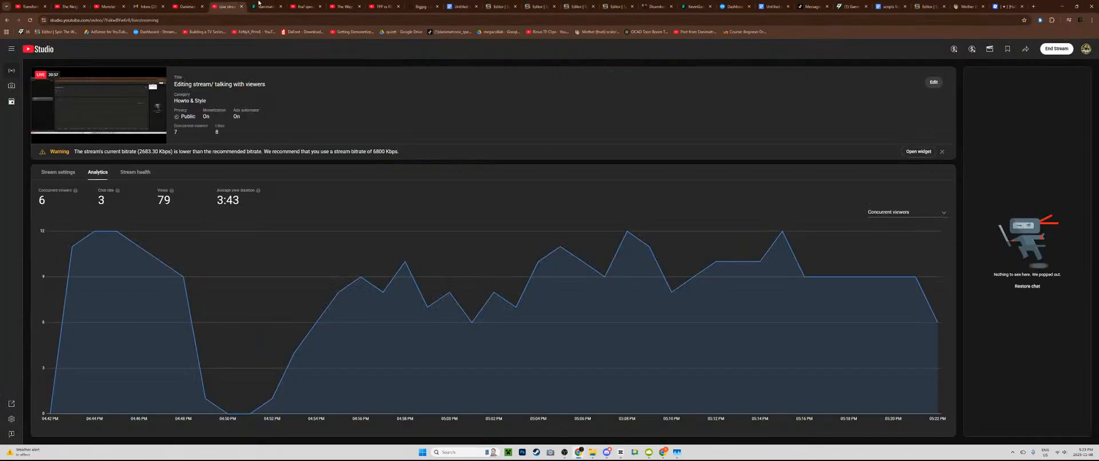
left_click(1059, 50)
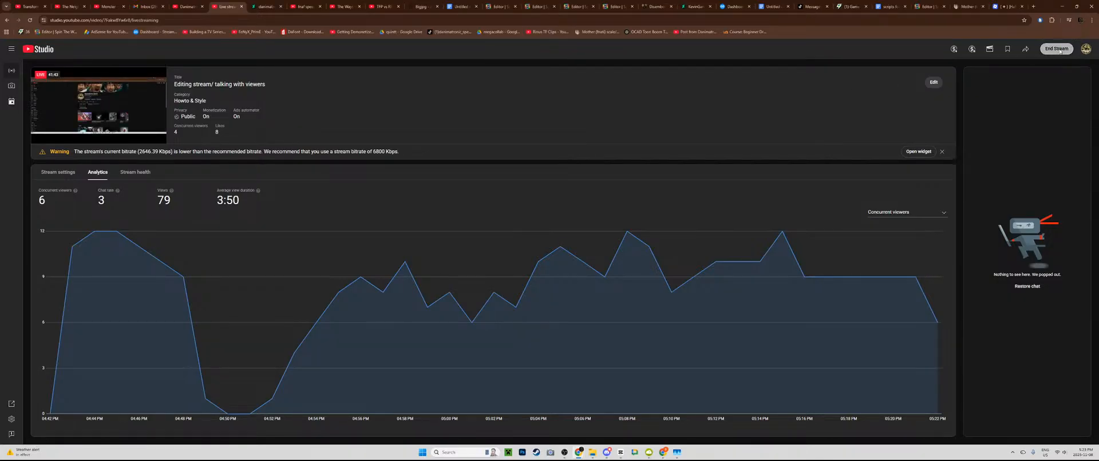
left_click(604, 268)
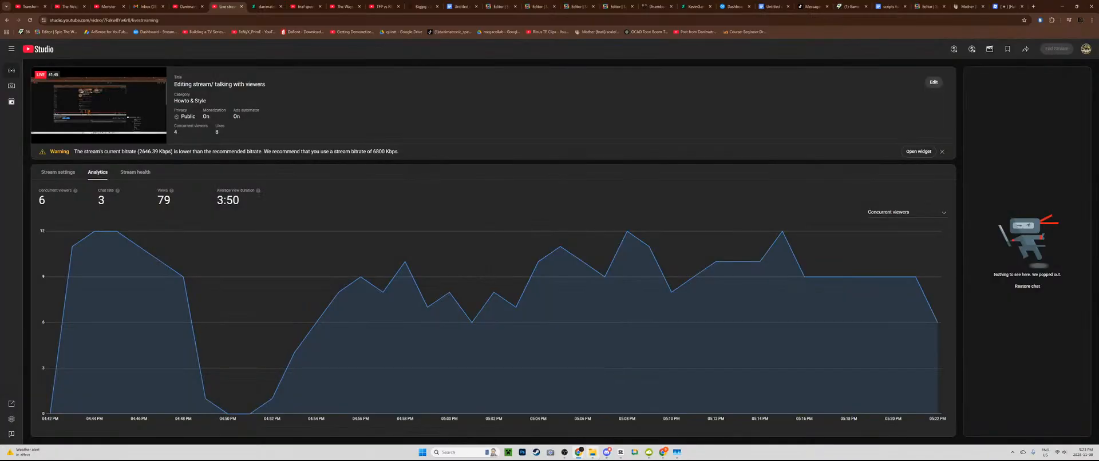
mouse_move(578, 455)
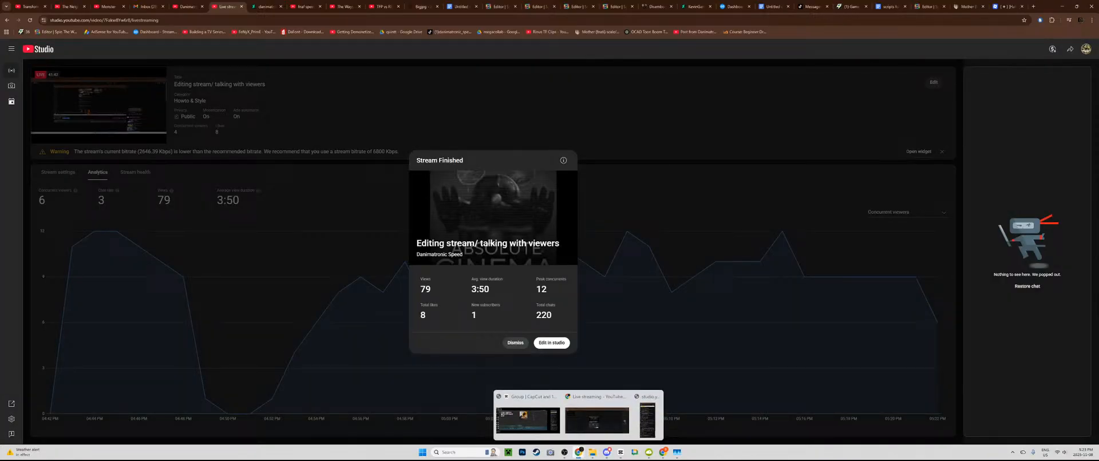